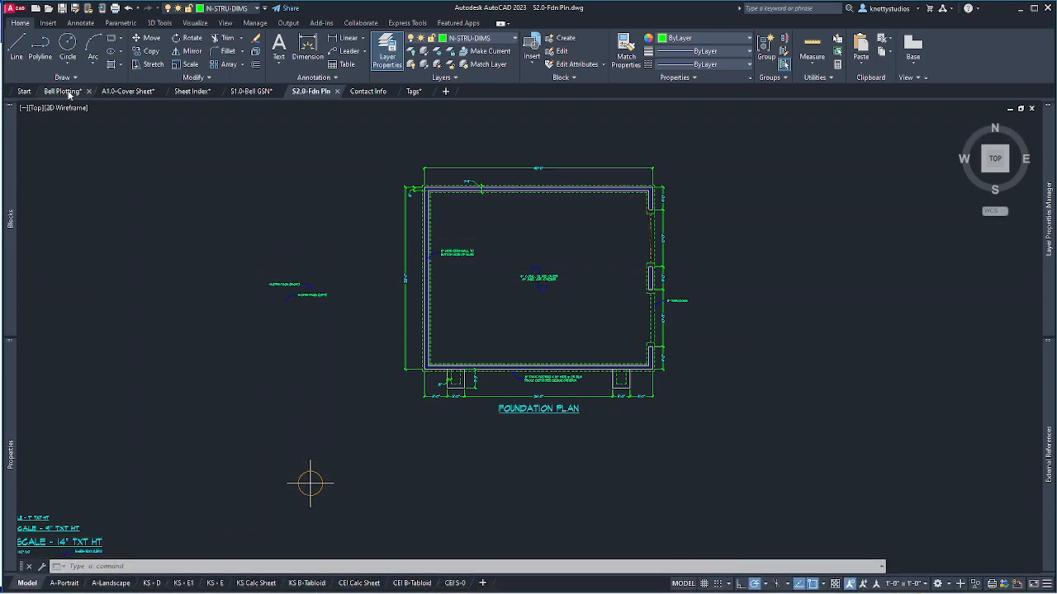
# Switch to File Explorer and open the Bell CDs folder under 22002-Bell Garage (Helena) > ACAD in the KSD Projects documents.
pyautogui.moveTo(71, 98)
pyautogui.moveTo(1, 78); pyautogui.dragTo(723, 32)
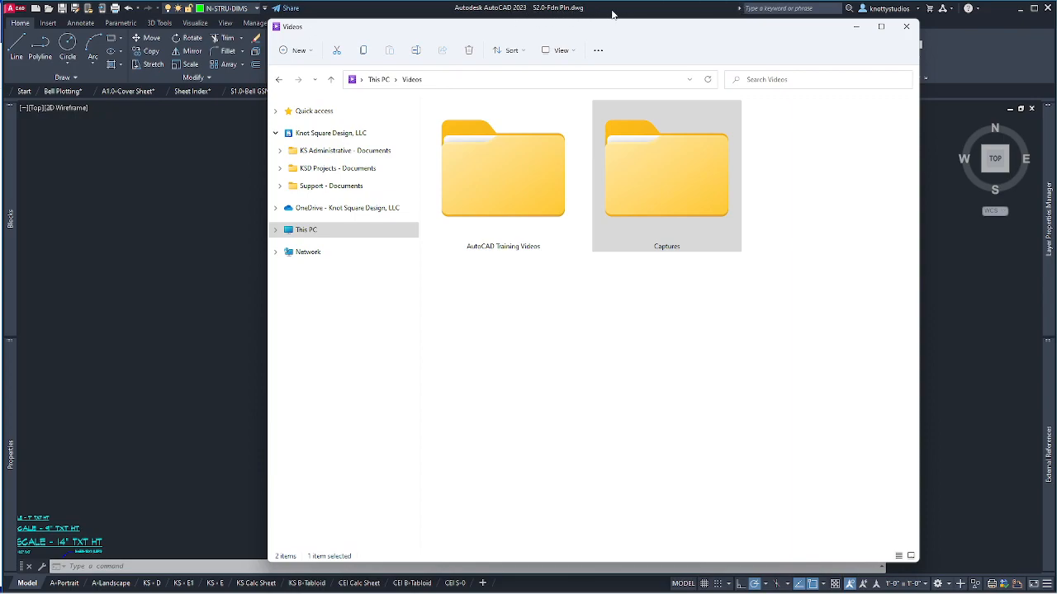
pyautogui.click(280, 169)
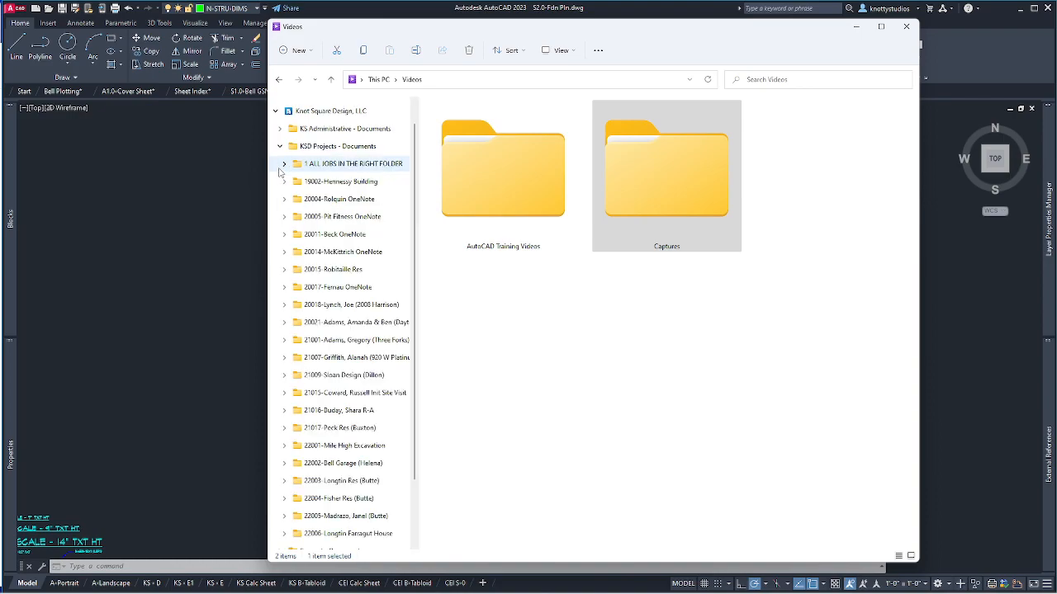
pyautogui.click(284, 463)
pyautogui.click(288, 405)
pyautogui.click(322, 422)
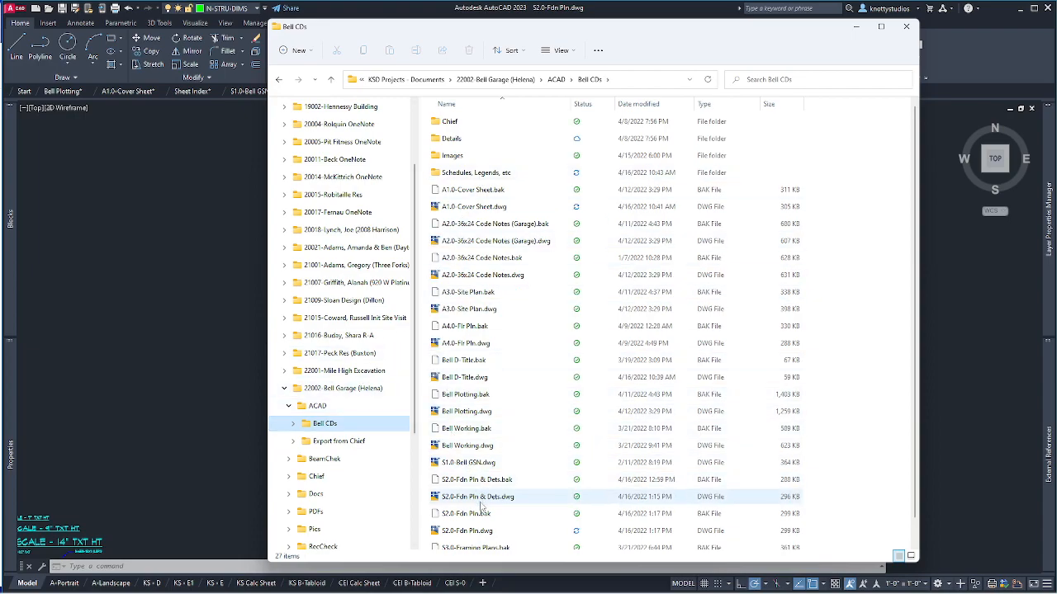
# Delete S2.0-Fdn Pln & Dets.bak and S2.0-Fdn Pln & Dets.dwg, dismiss the deletion reminder, and move File Explorer off the drawing.
pyautogui.scroll(-1, 482, 501)
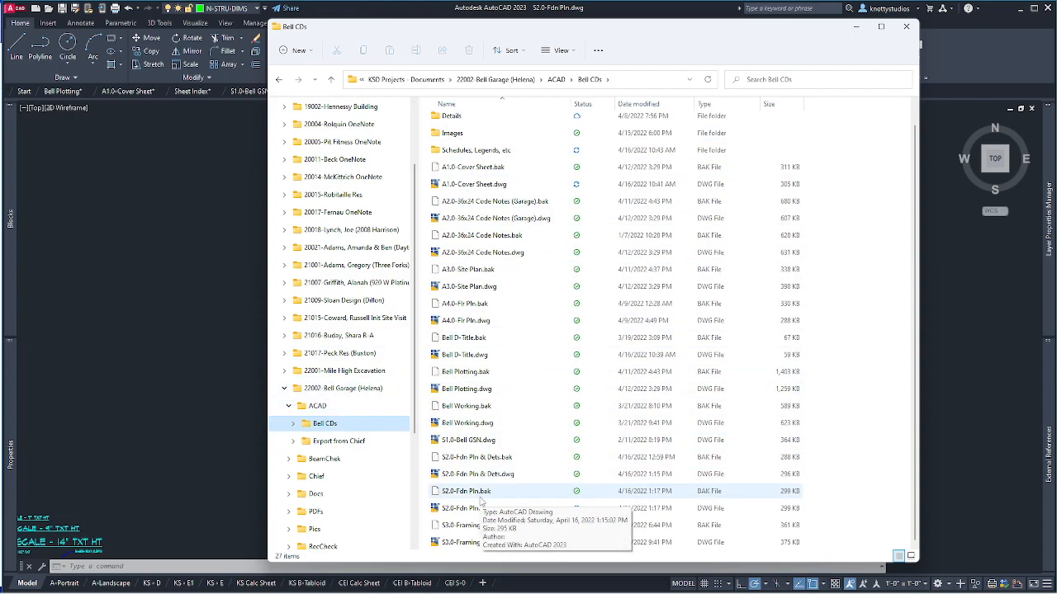
pyautogui.click(475, 475)
pyautogui.keyDown('shift'); pyautogui.click(477, 459); pyautogui.keyUp('shift')
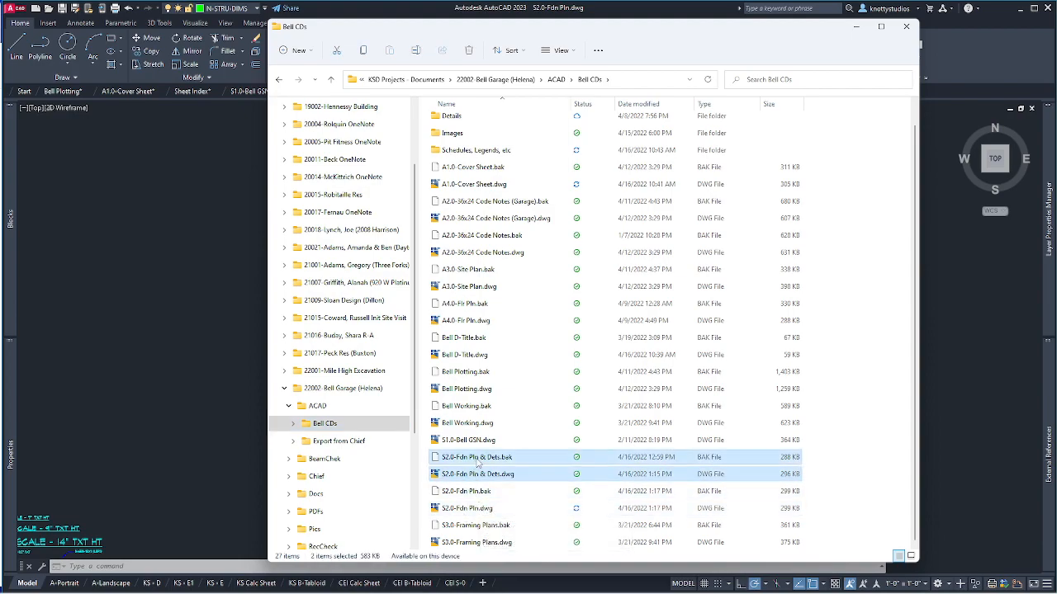
pyautogui.rightClick(478, 460)
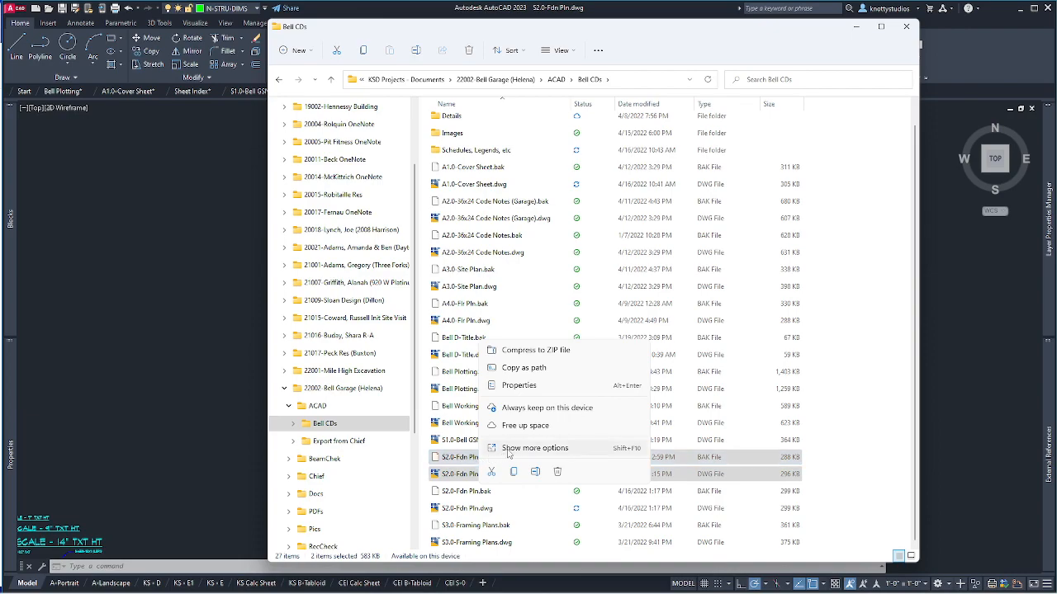
pyautogui.click(557, 473)
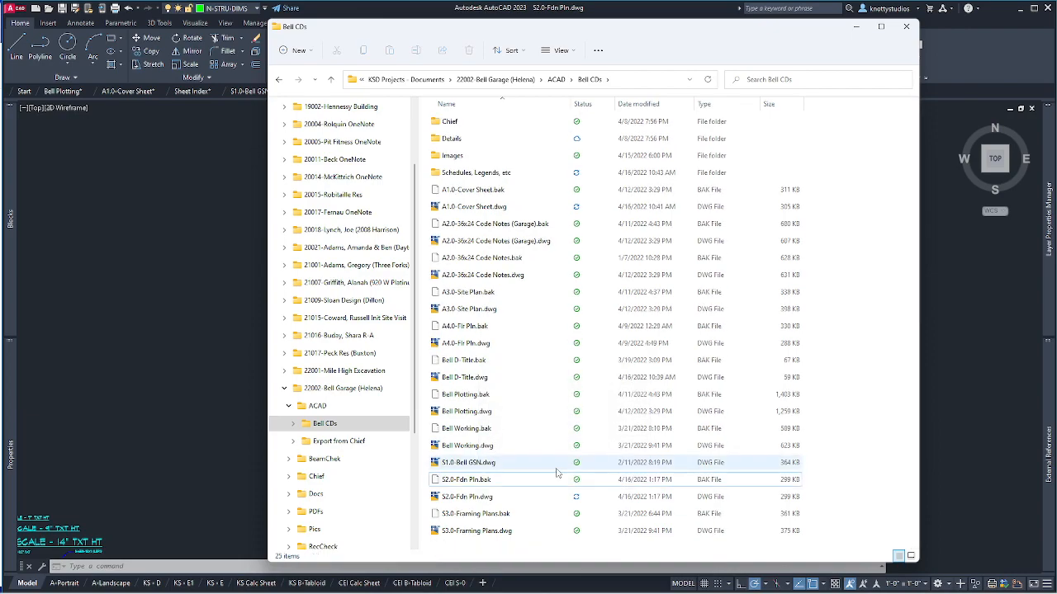
pyautogui.click(684, 46)
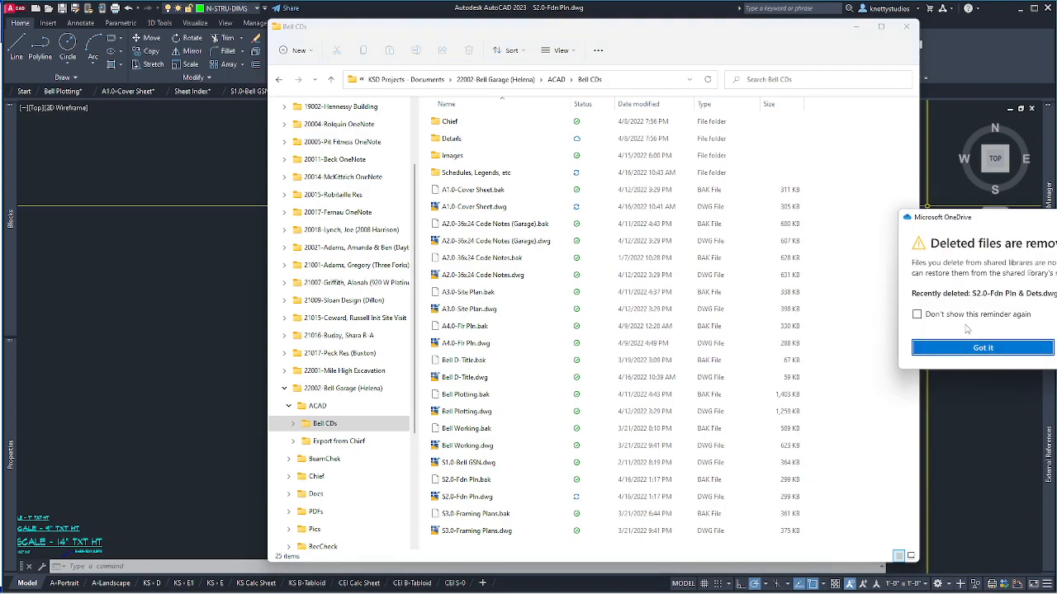
pyautogui.click(982, 347)
pyautogui.moveTo(602, 33); pyautogui.dragTo(0, 13)
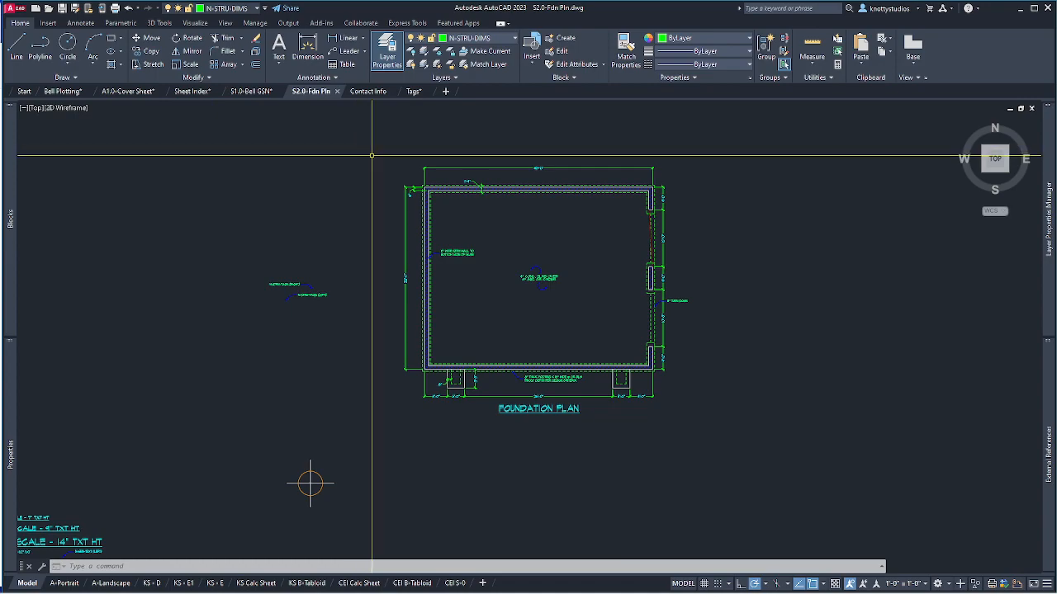
# Save the S2.0-Fdn Pln drawing and switch to the Bell Plotting drawing.
pyautogui.moveTo(72, 92)
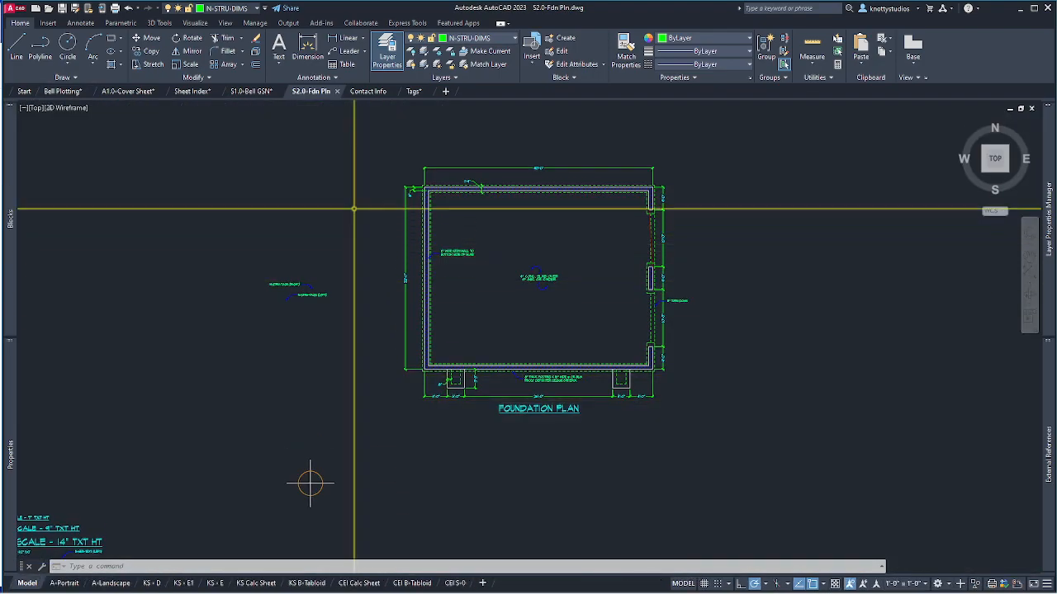
pyautogui.click(64, 8)
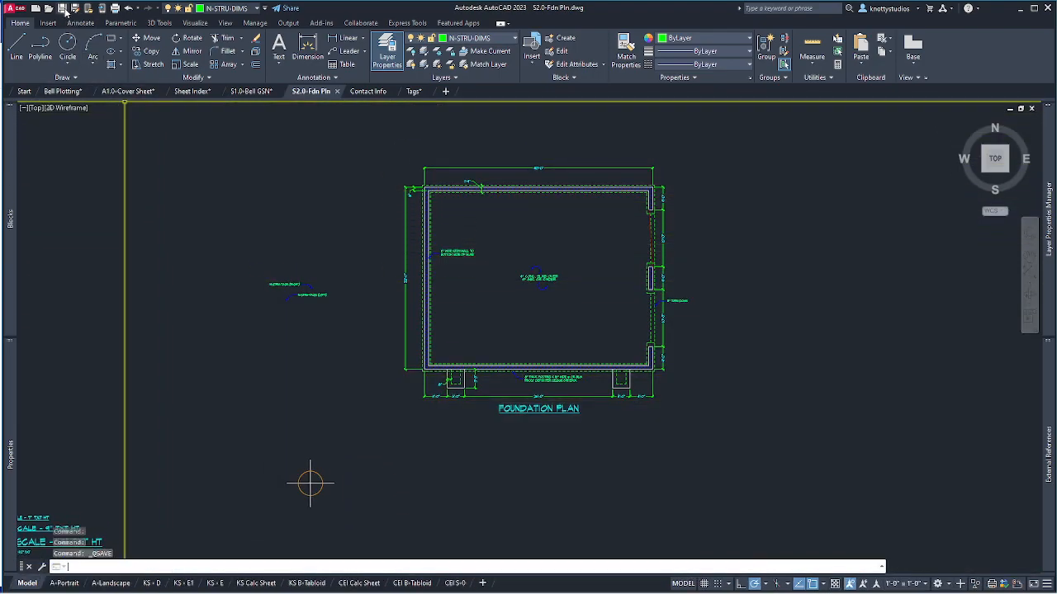
pyautogui.click(74, 93)
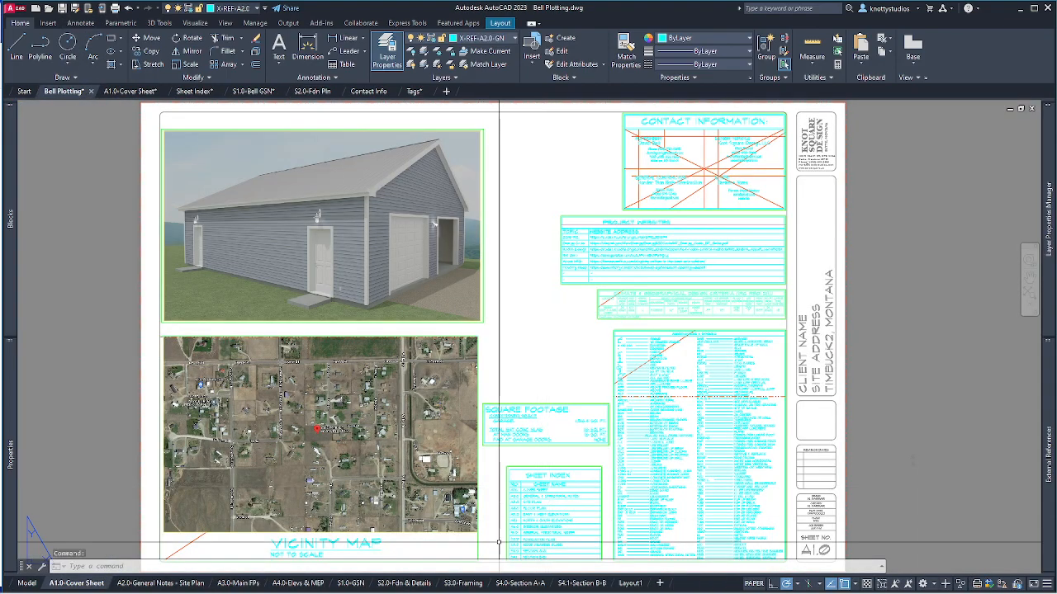
# Examine the S3.0-Framing, A3.0-Main FPs and S1.0-GSN layouts, and finish on the S2.0-Fdn & Details layout.
pyautogui.moveTo(480, 585)
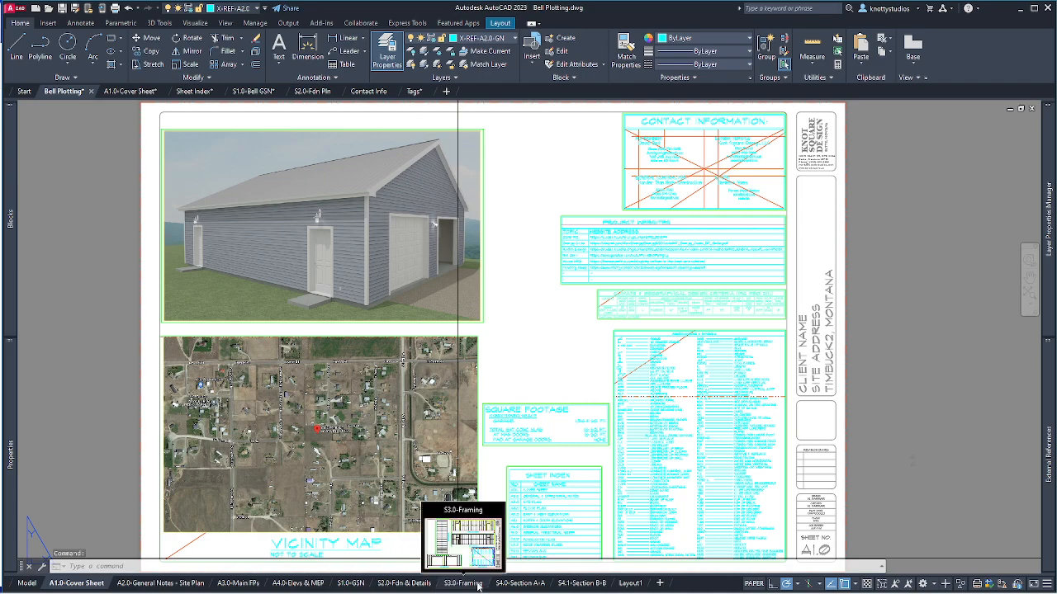
pyautogui.moveTo(409, 586)
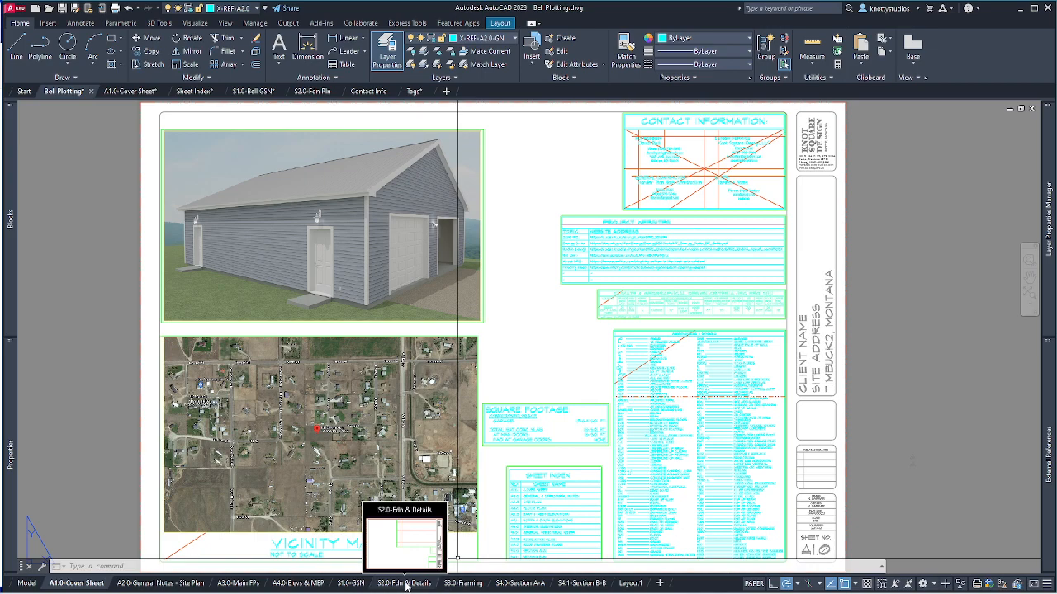
pyautogui.click(405, 583)
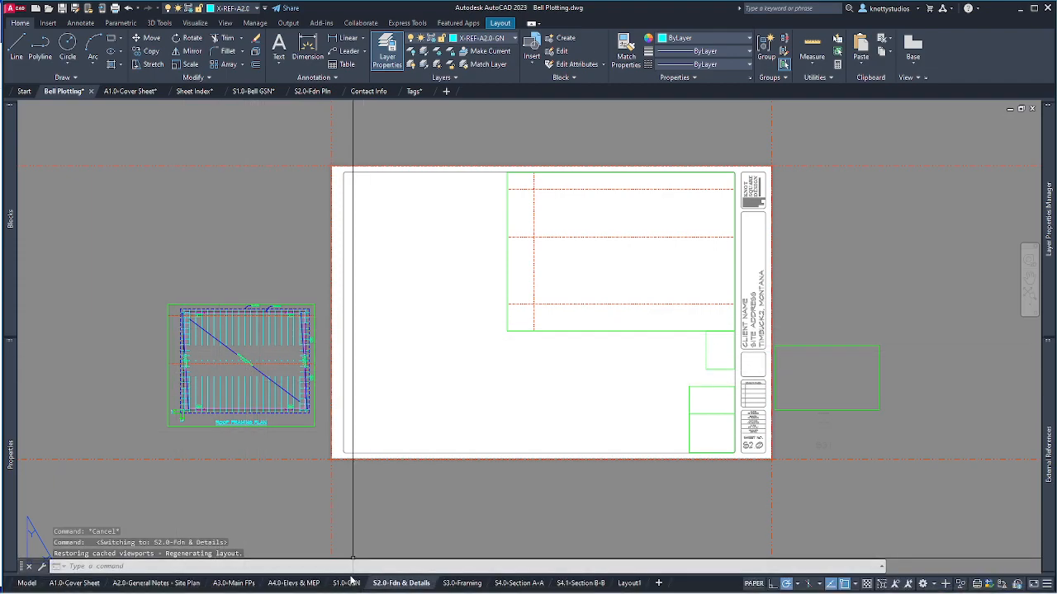
pyautogui.click(462, 583)
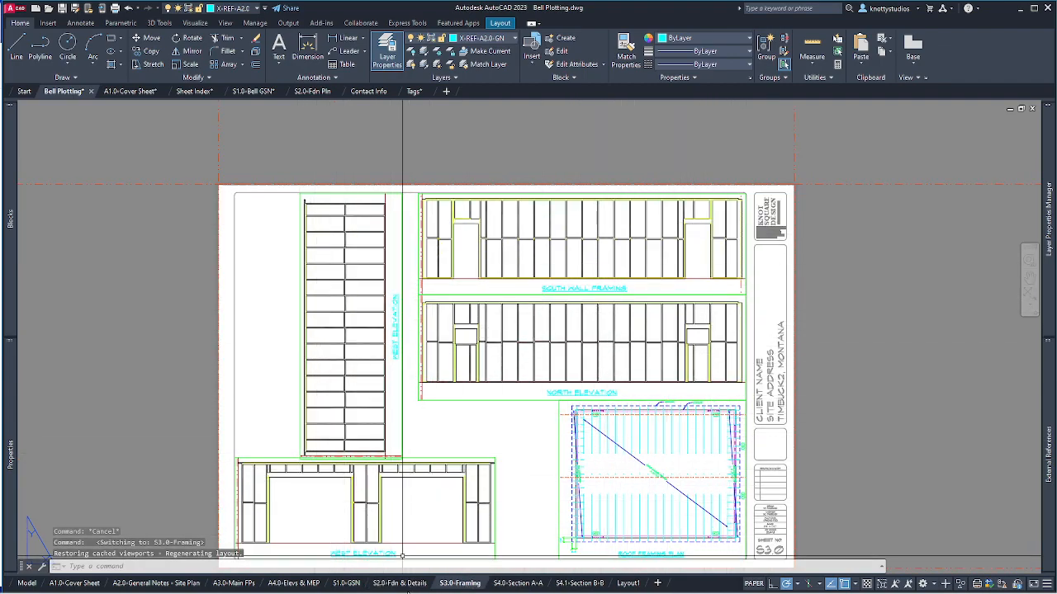
pyautogui.click(234, 584)
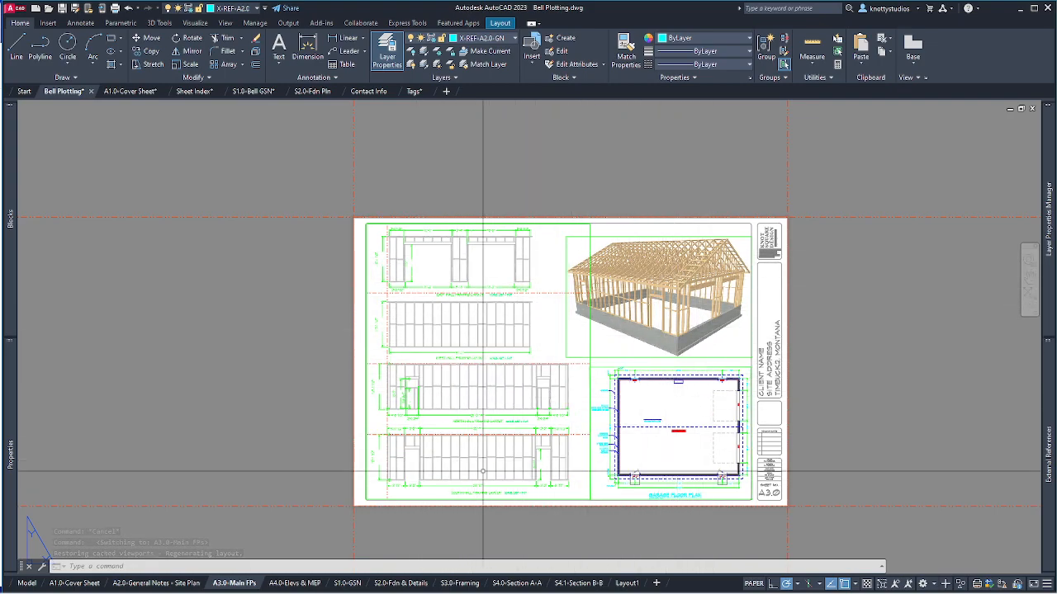
pyautogui.write('z')
pyautogui.press('Return')
pyautogui.write('e')
pyautogui.press('Return')
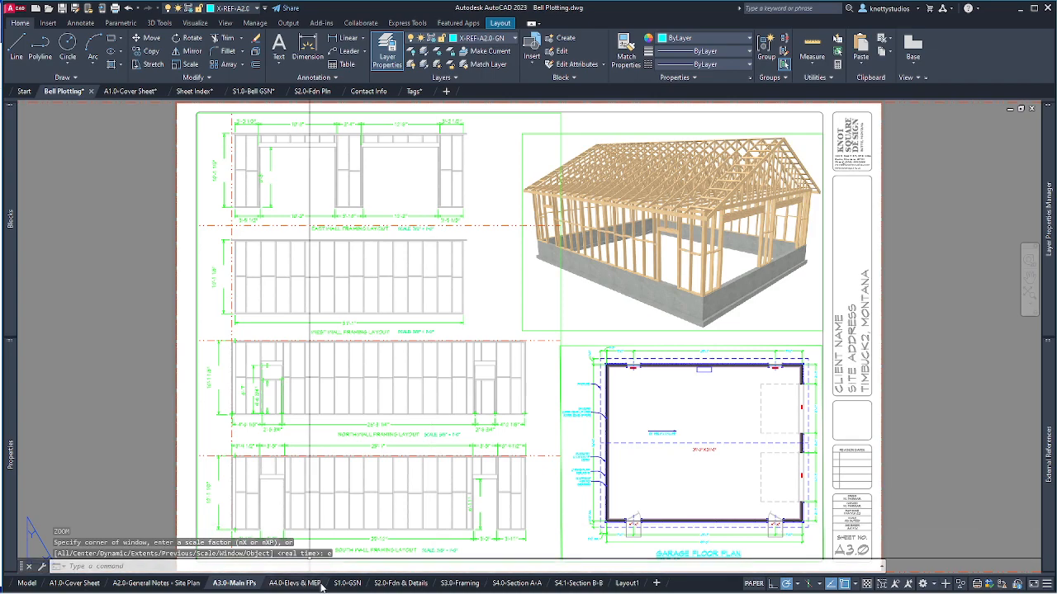
pyautogui.click(383, 584)
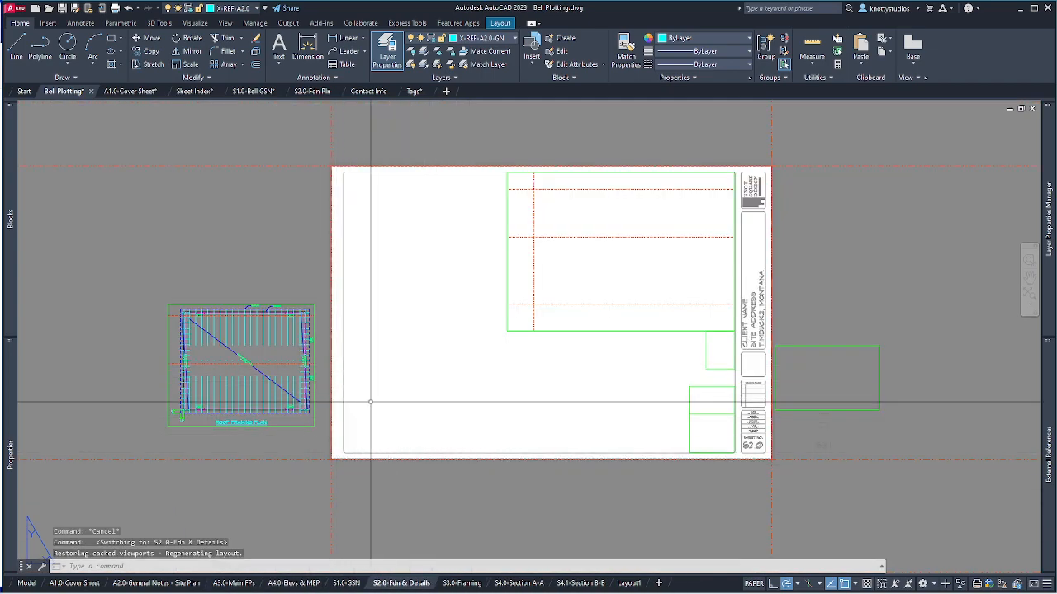
pyautogui.click(353, 584)
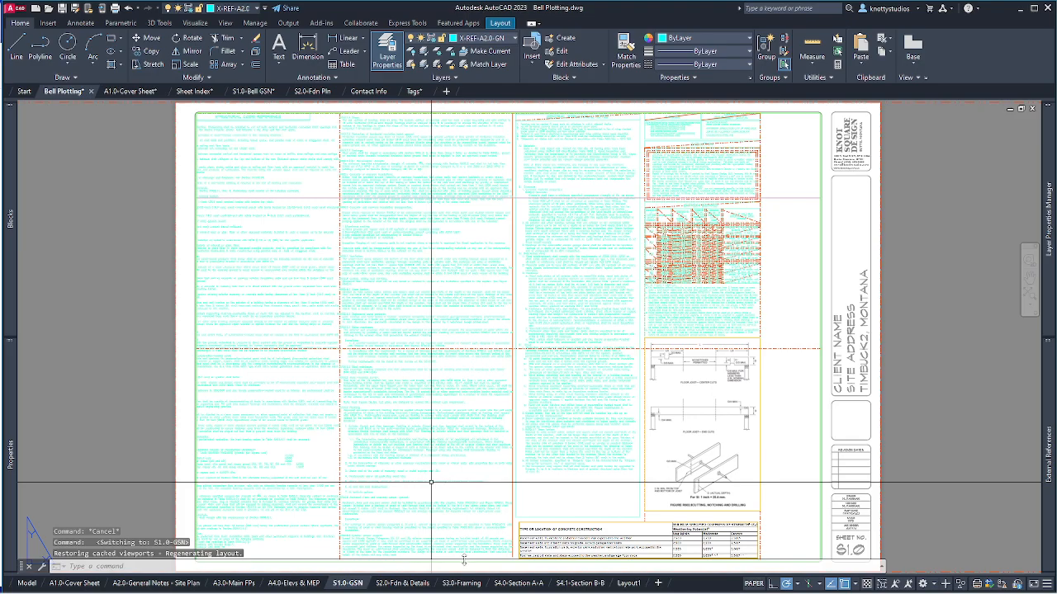
pyautogui.moveTo(404, 585)
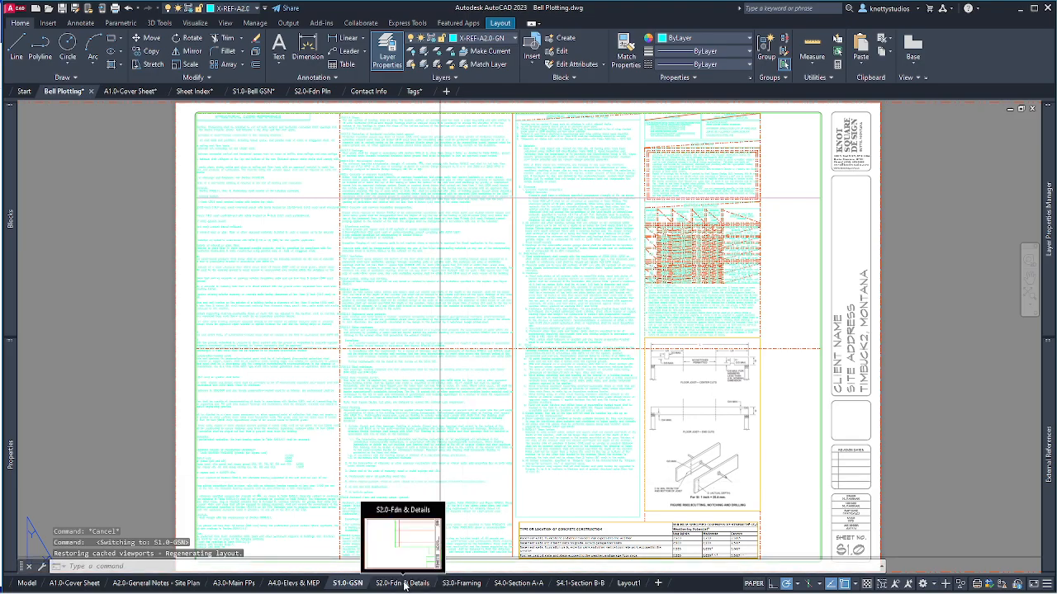
pyautogui.click(404, 584)
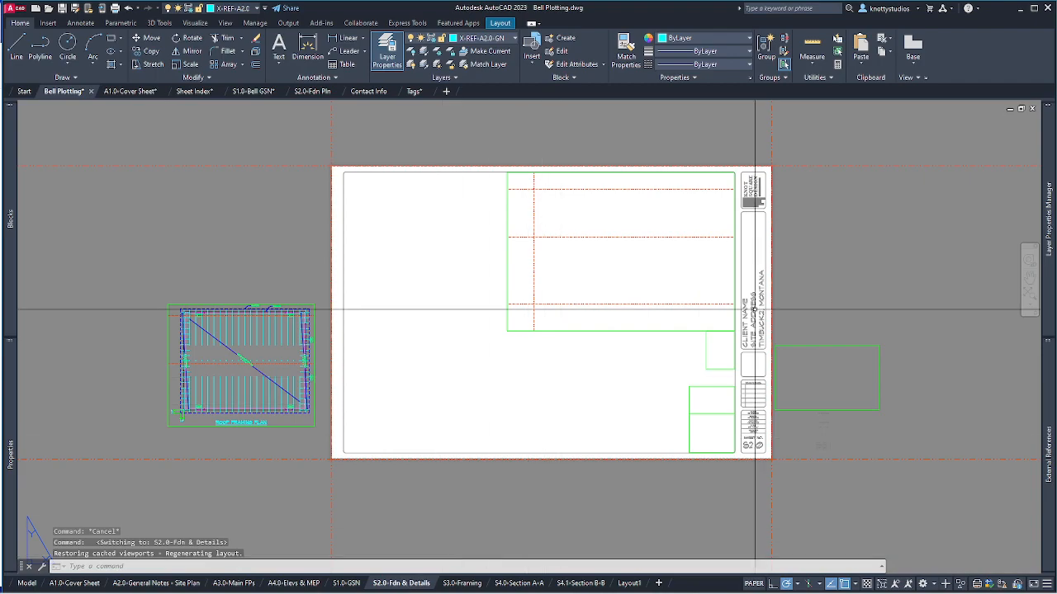
pyautogui.click(754, 309)
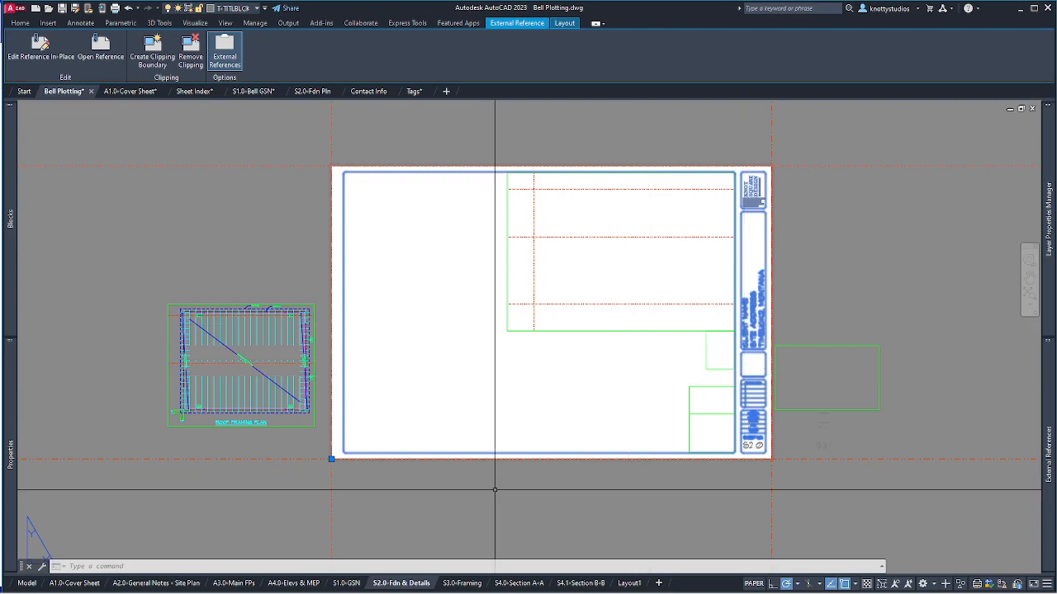
pyautogui.click(673, 484)
pyautogui.press('Escape')
pyautogui.press('Escape')
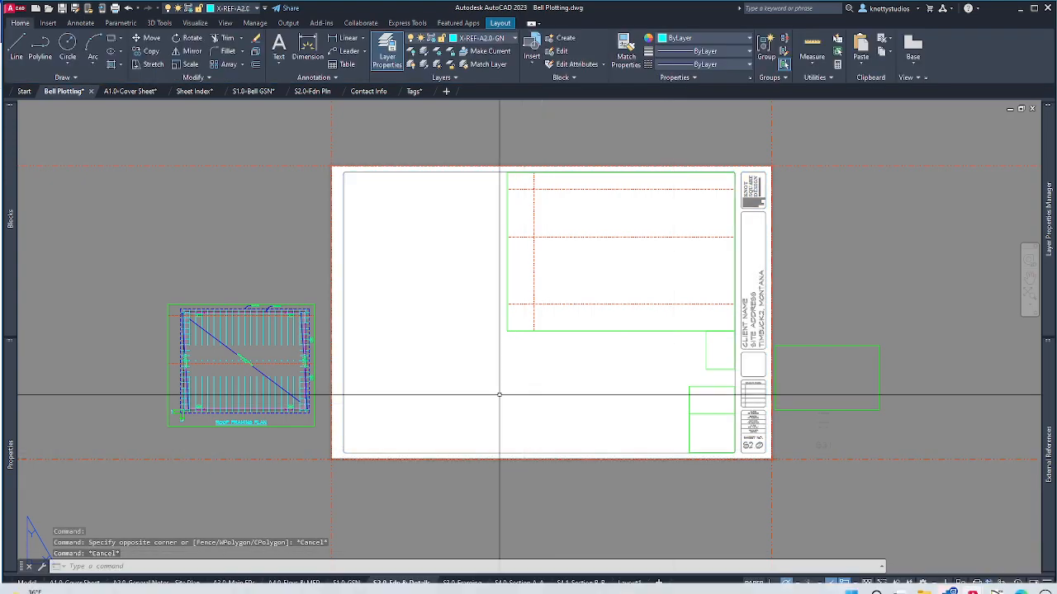
# Adjust the large viewport on the S2.0 sheet to show the Structural Plans area of the model and return to paper space.
pyautogui.click(577, 314)
pyautogui.doubleClick(588, 291)
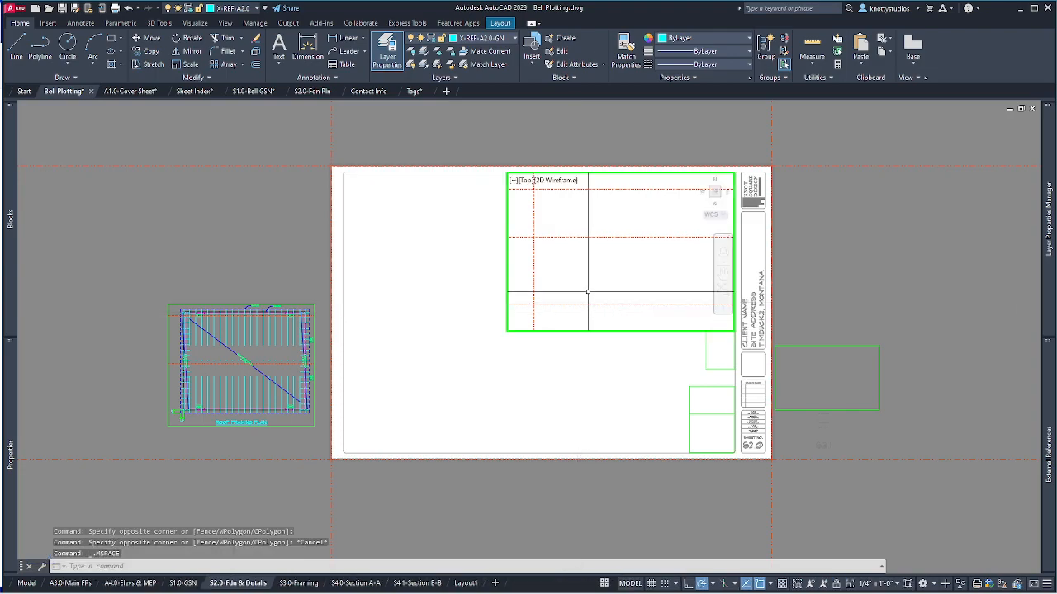
pyautogui.scroll(-5, 590, 285)
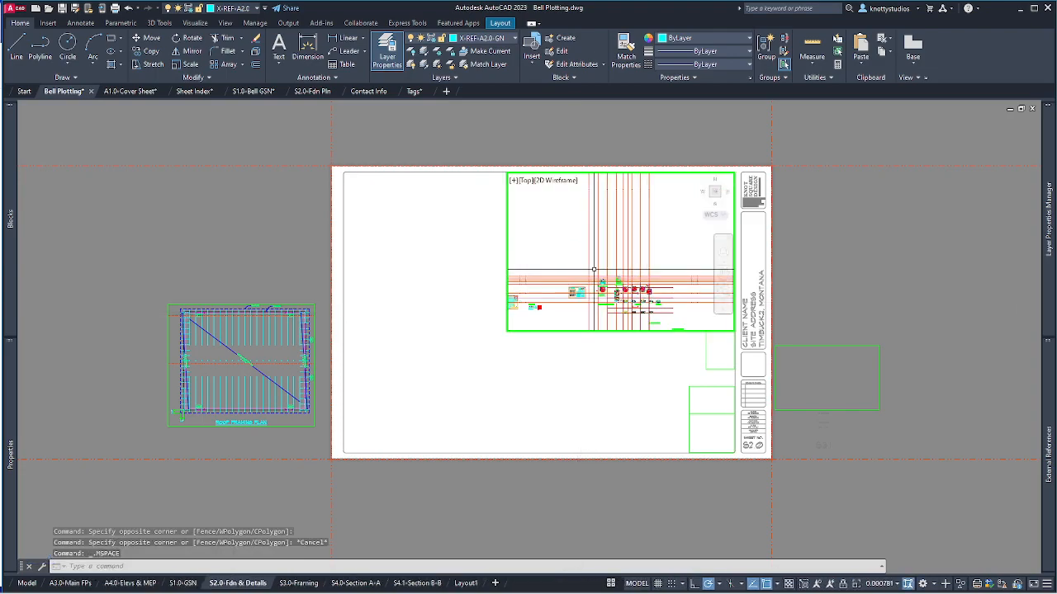
pyautogui.scroll(8, 596, 274)
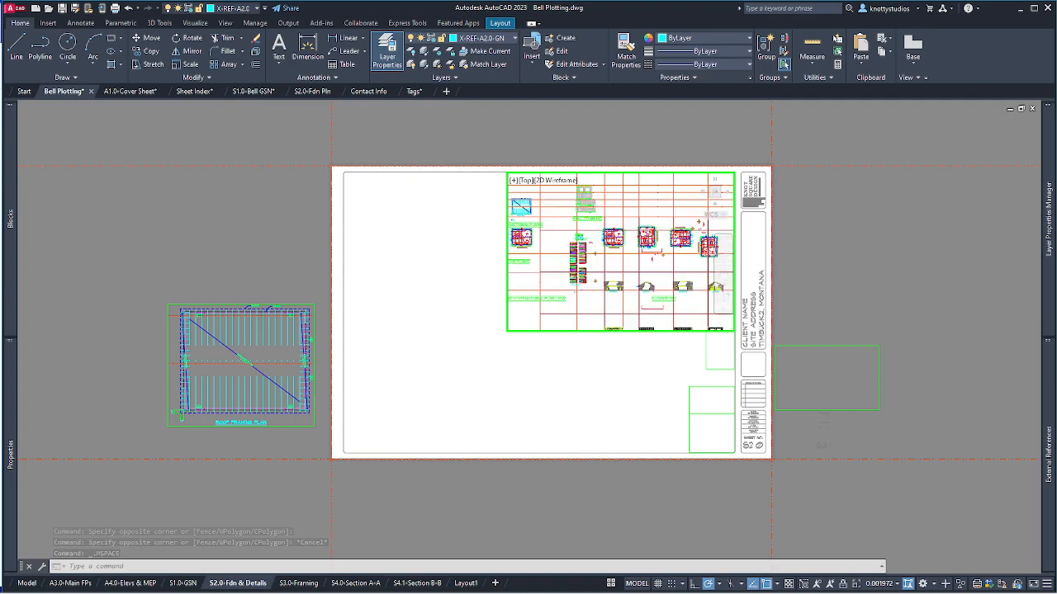
pyautogui.scroll(-2, 526, 293)
pyautogui.scroll(-2, 716, 275)
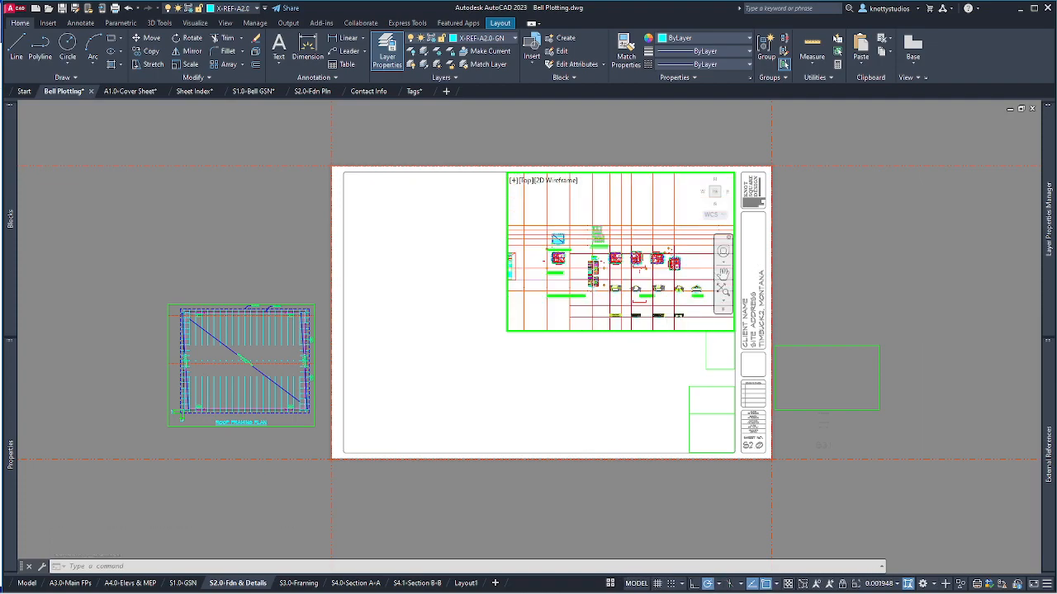
pyautogui.scroll(2, 535, 242)
pyautogui.scroll(4, 594, 240)
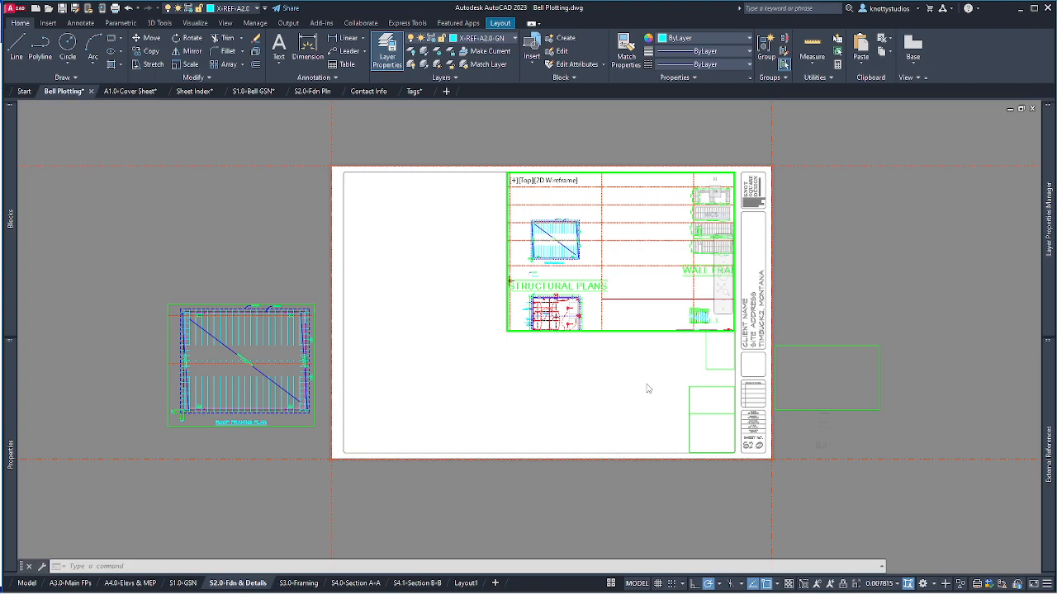
pyautogui.doubleClick(556, 399)
pyautogui.hotkey('ctrl', '1')
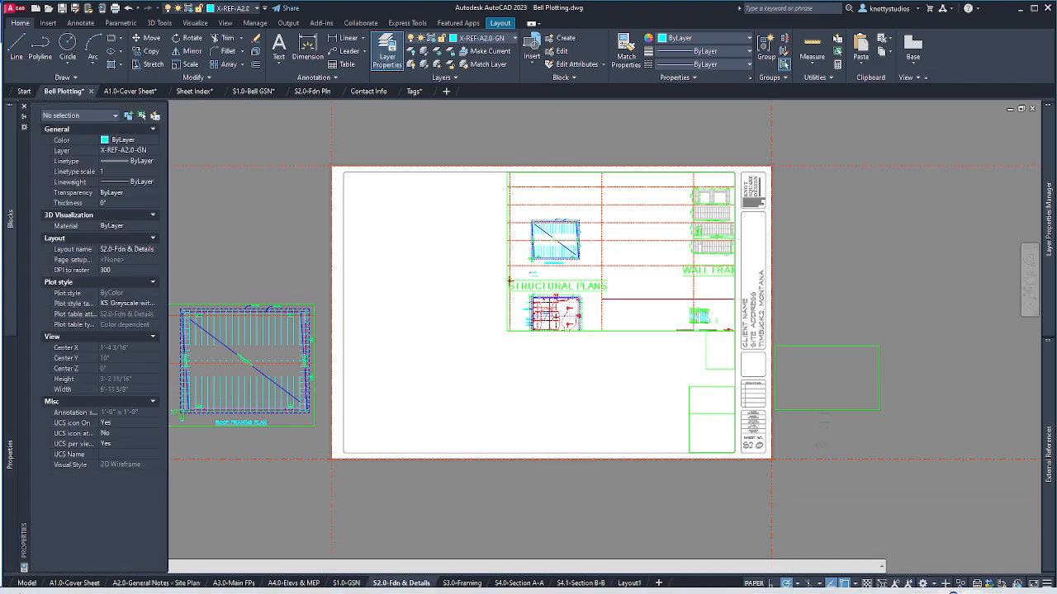
# Switch to model space and make X-REF-S2.0-FDN the current layer.
pyautogui.click(33, 584)
pyautogui.scroll(-4, 429, 484)
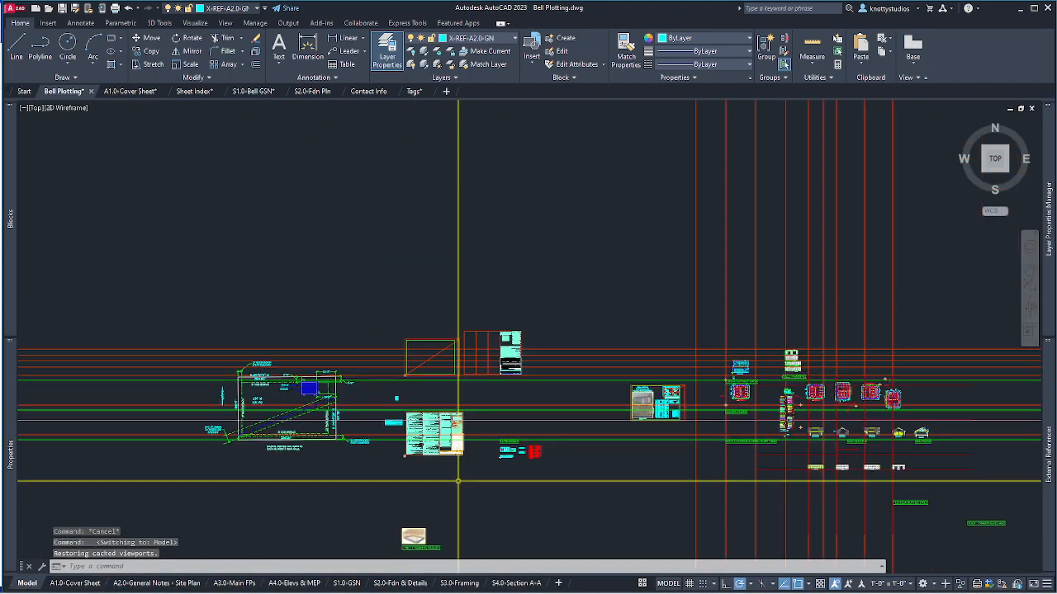
pyautogui.scroll(6, 747, 374)
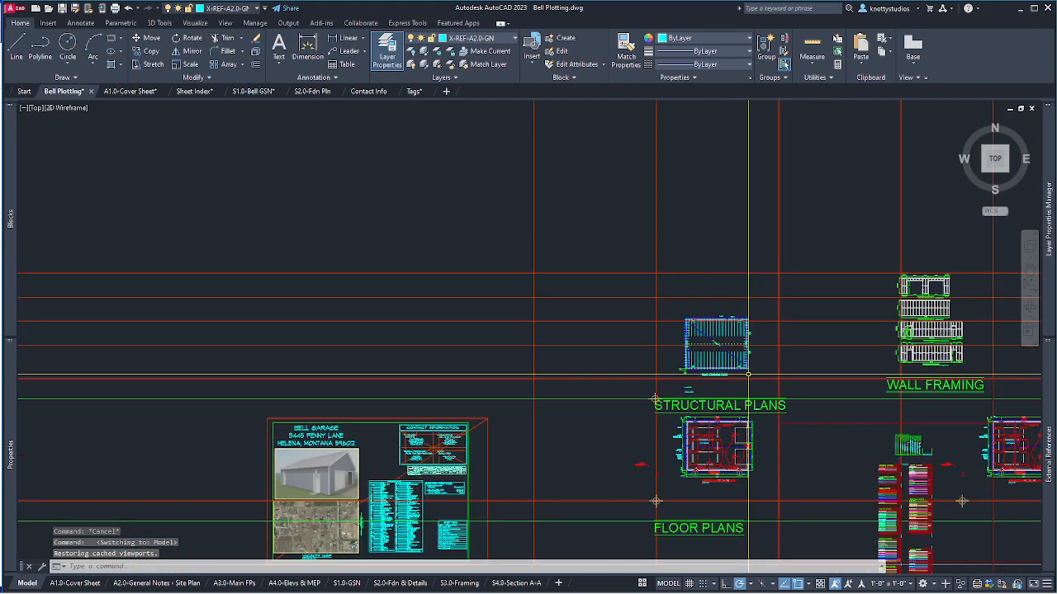
pyautogui.scroll(4, 748, 374)
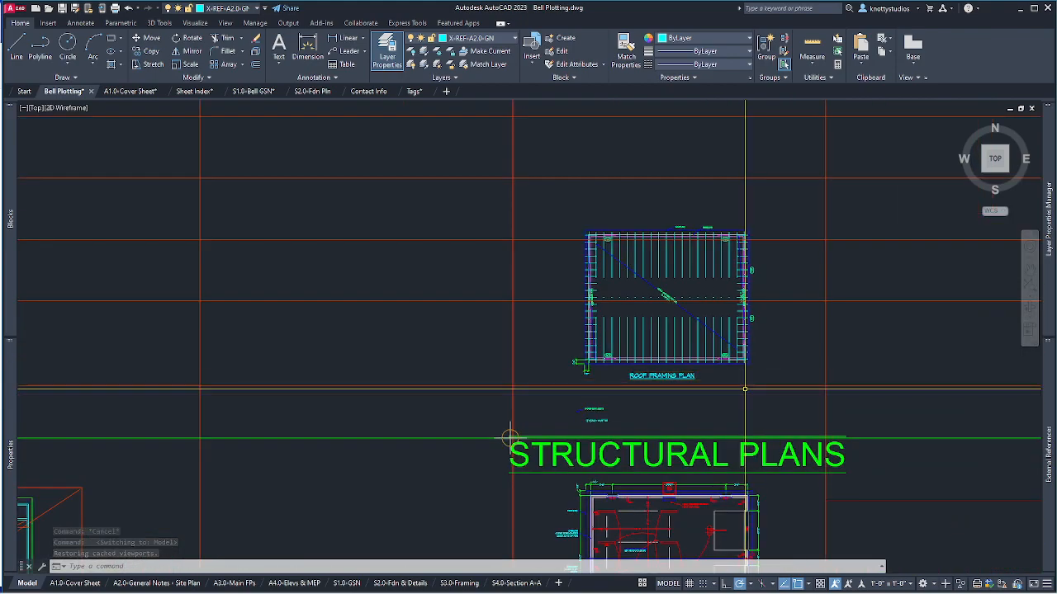
pyautogui.click(464, 193)
pyautogui.press('Escape')
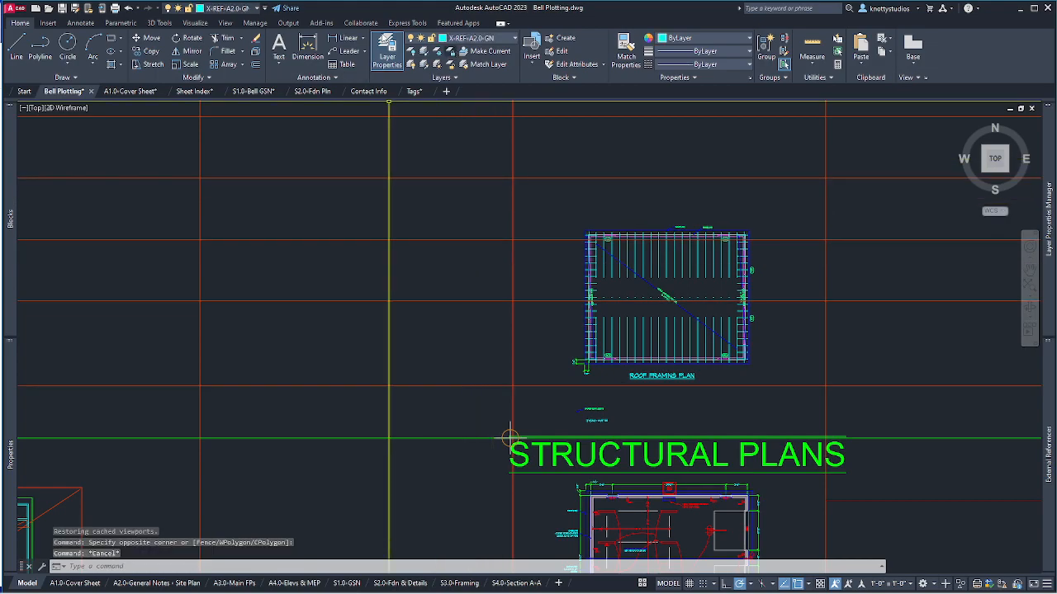
pyautogui.click(224, 8)
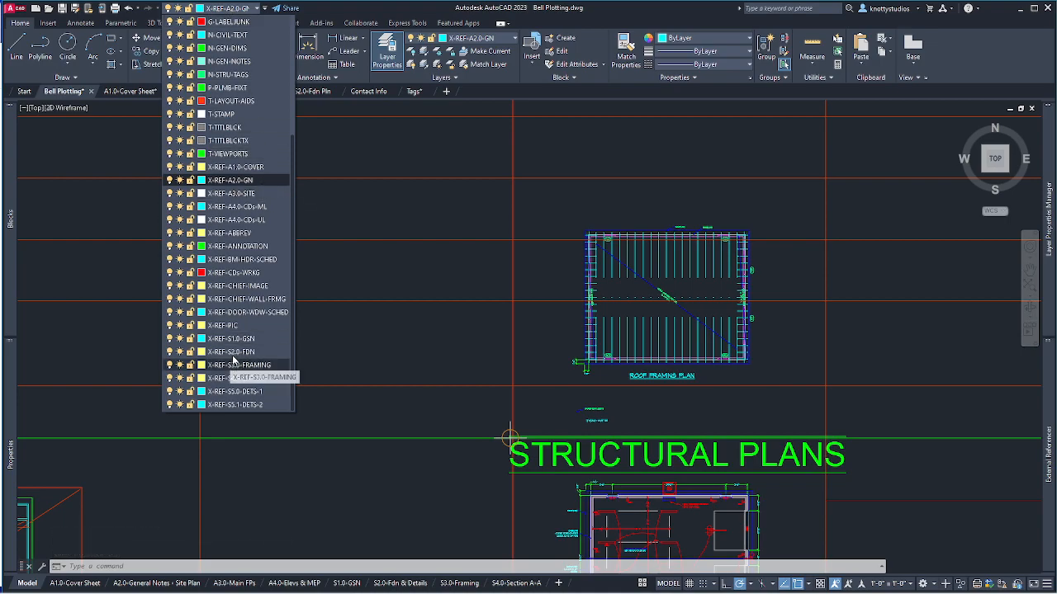
pyautogui.click(239, 352)
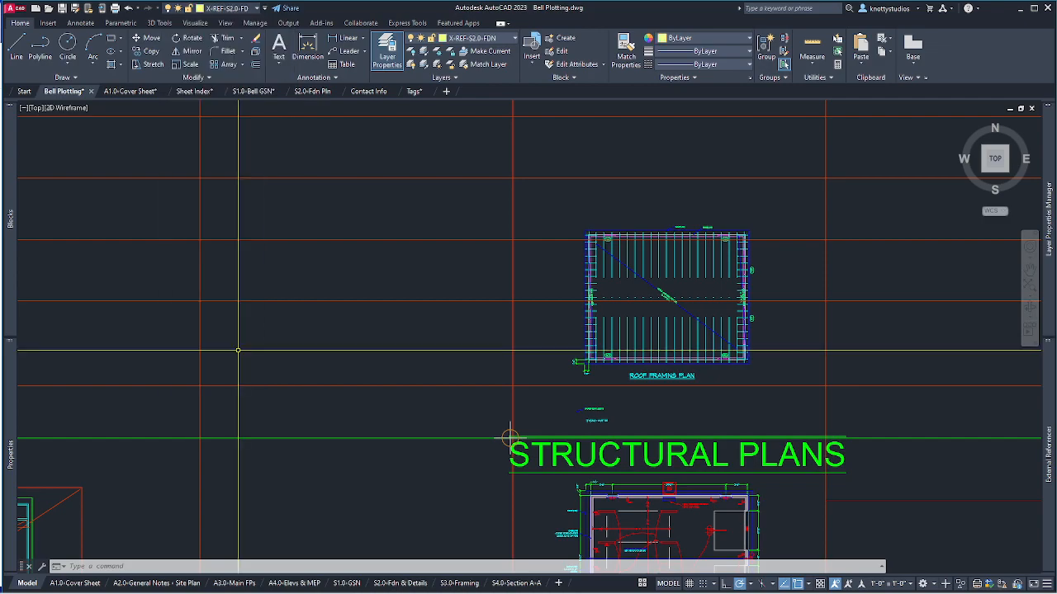
pyautogui.press('Escape')
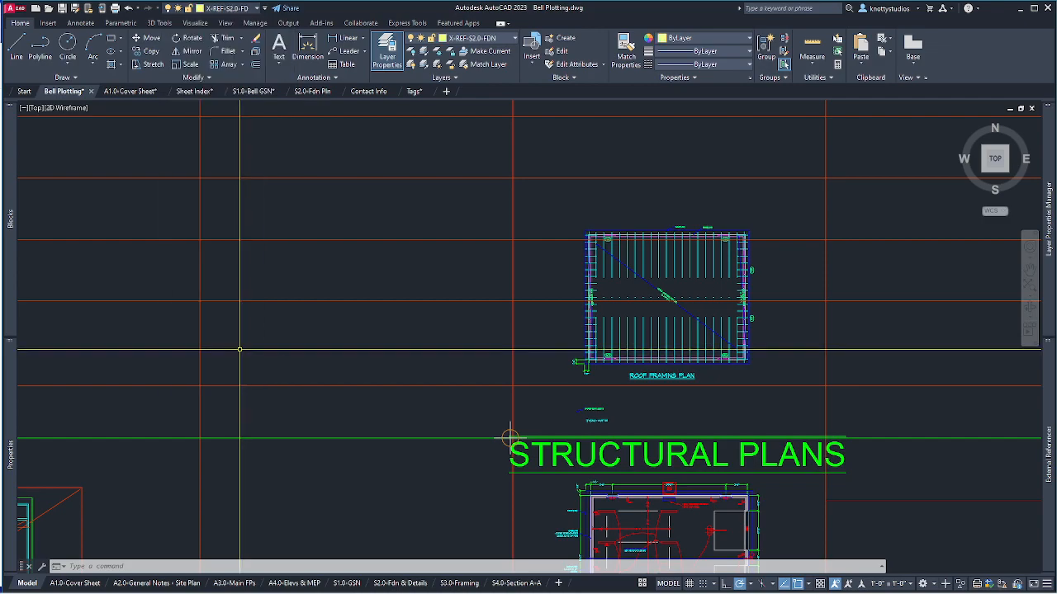
# Review the existing external references and choose S2.0-Fdn Pln.dwg from the Bell CDs folder to attach as a new reference.
pyautogui.write('xref')
pyautogui.press('Return')
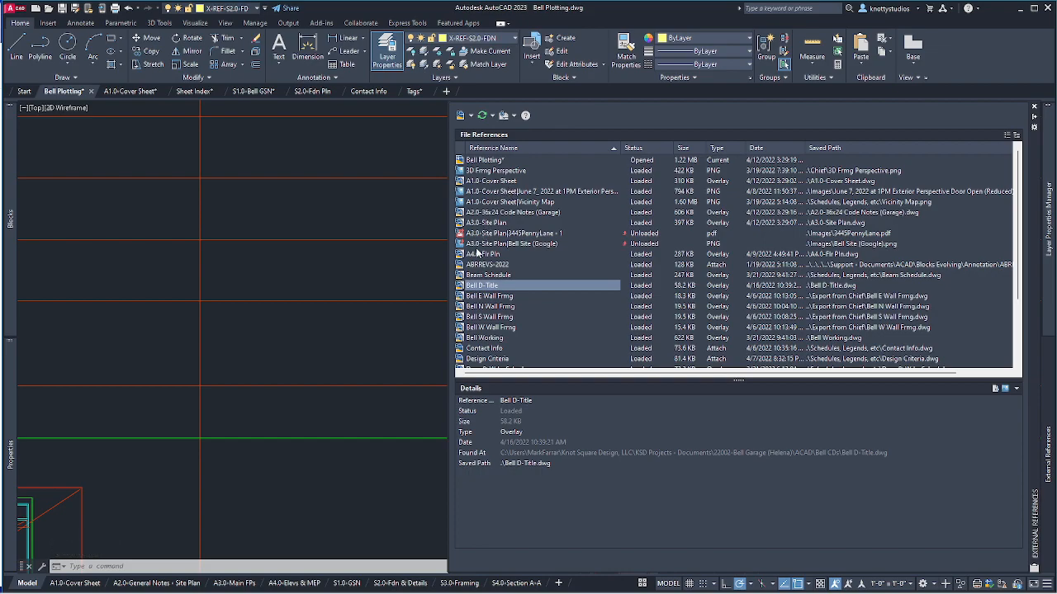
pyautogui.scroll(-2, 498, 300)
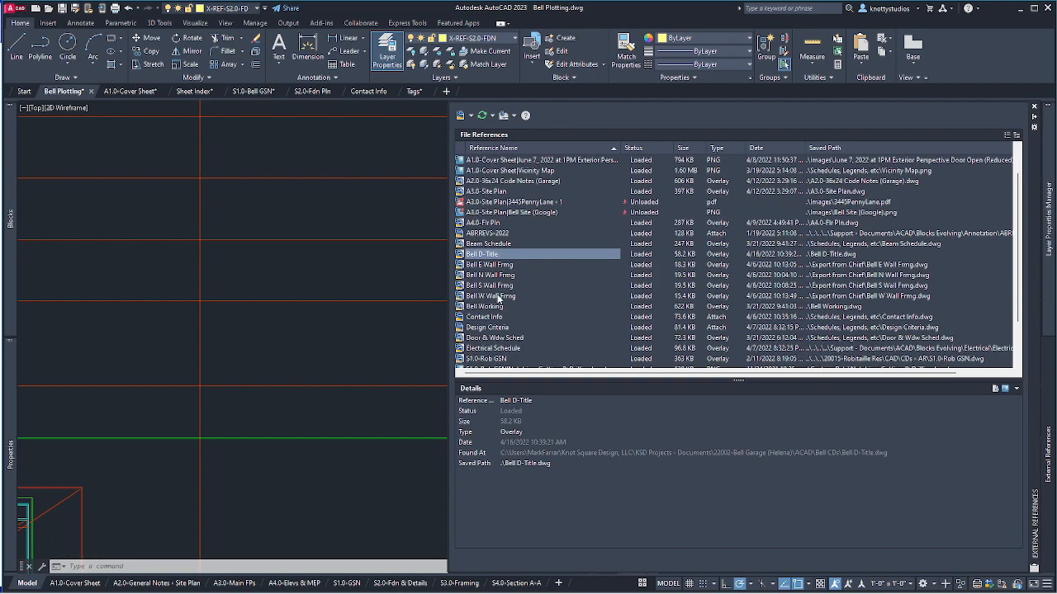
pyautogui.scroll(2, 499, 299)
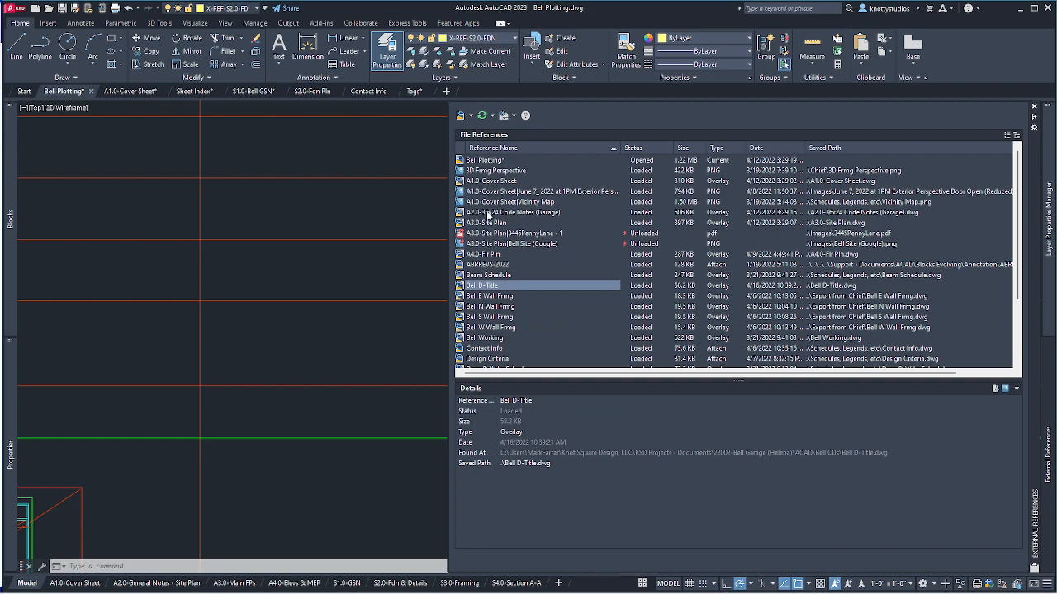
pyautogui.scroll(-3, 495, 307)
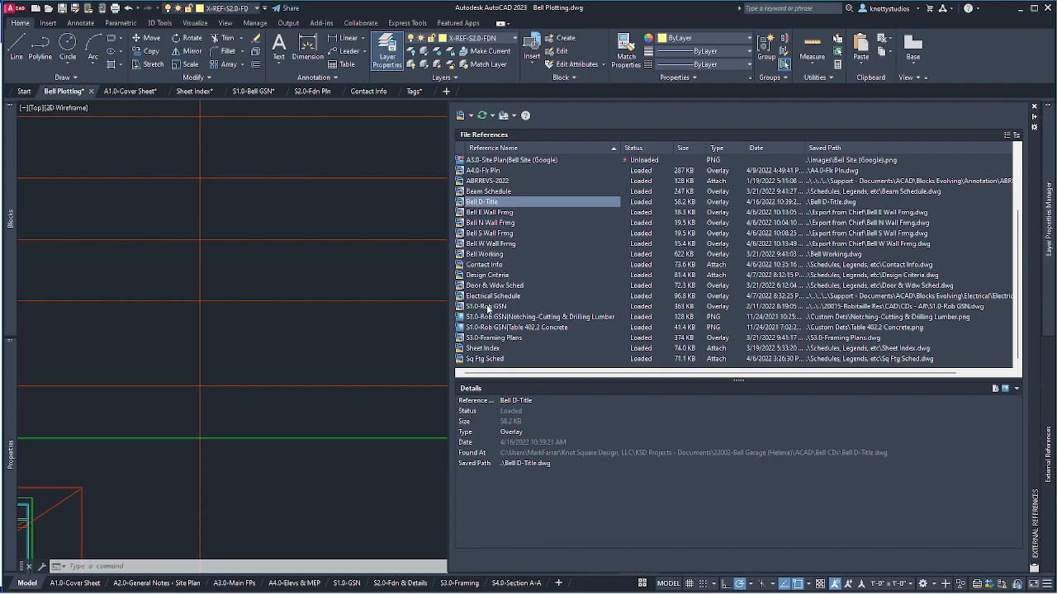
pyautogui.moveTo(487, 309)
pyautogui.click(461, 117)
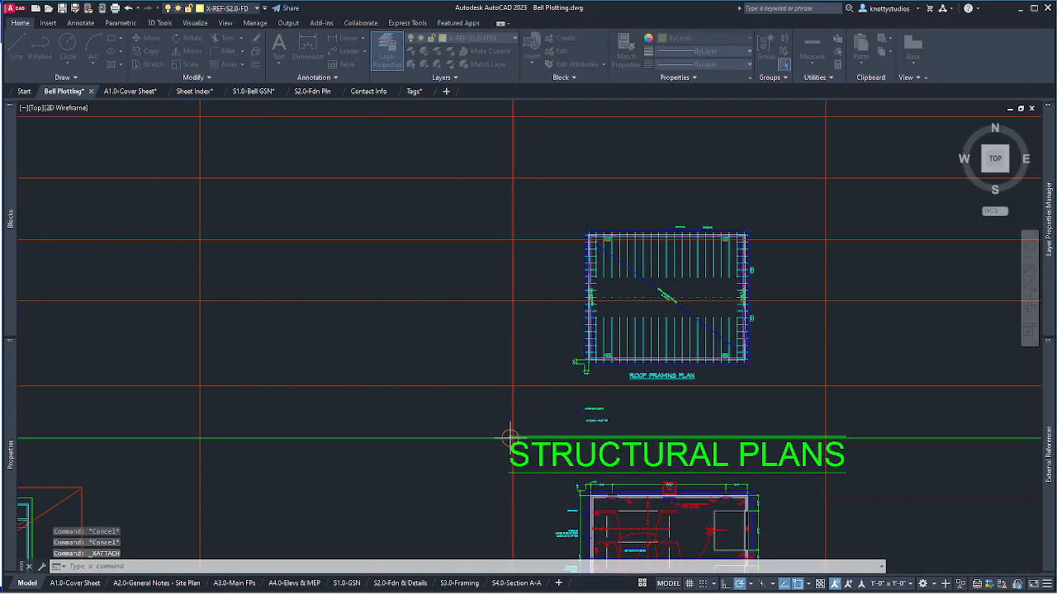
pyautogui.moveTo(481, 129); pyautogui.dragTo(759, 132)
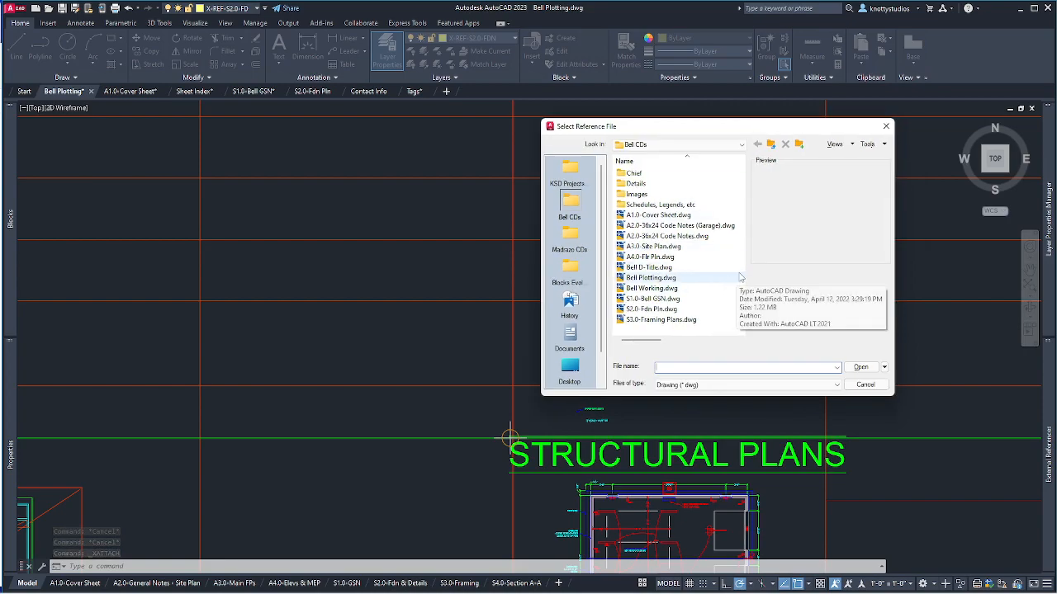
pyautogui.click(581, 204)
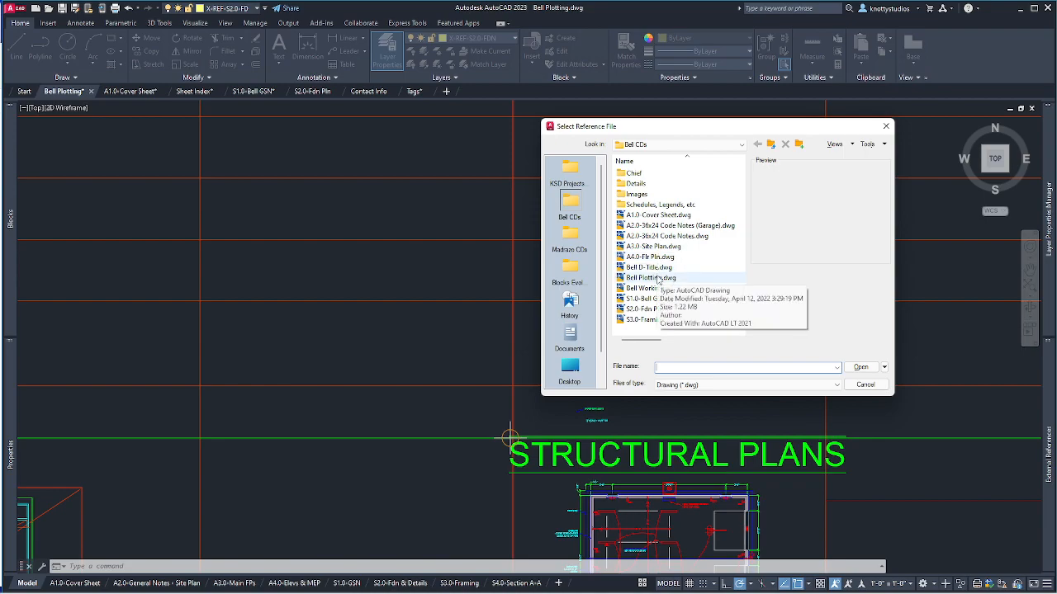
pyautogui.click(652, 309)
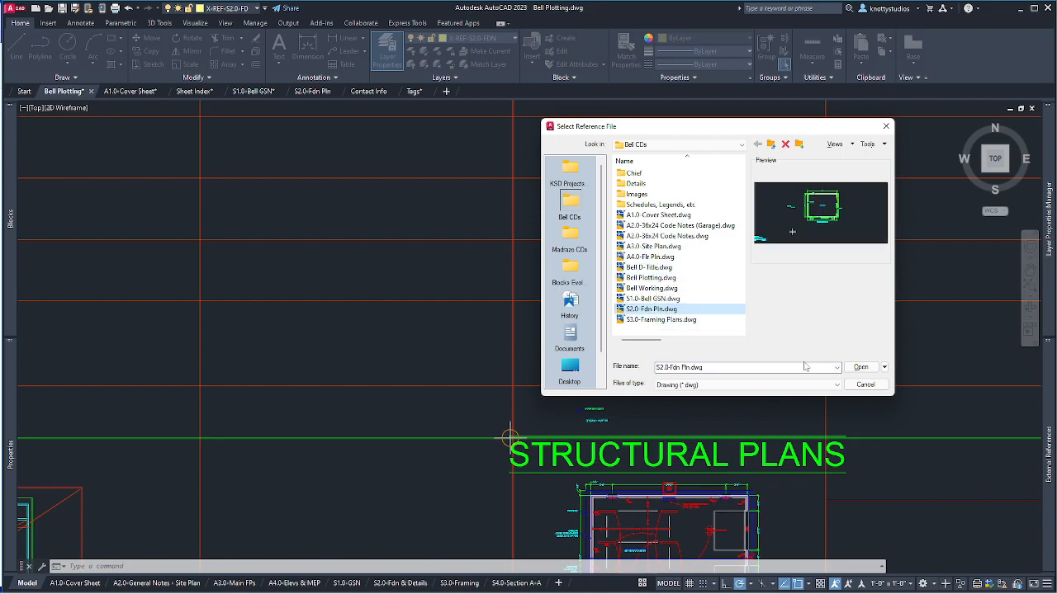
pyautogui.click(859, 367)
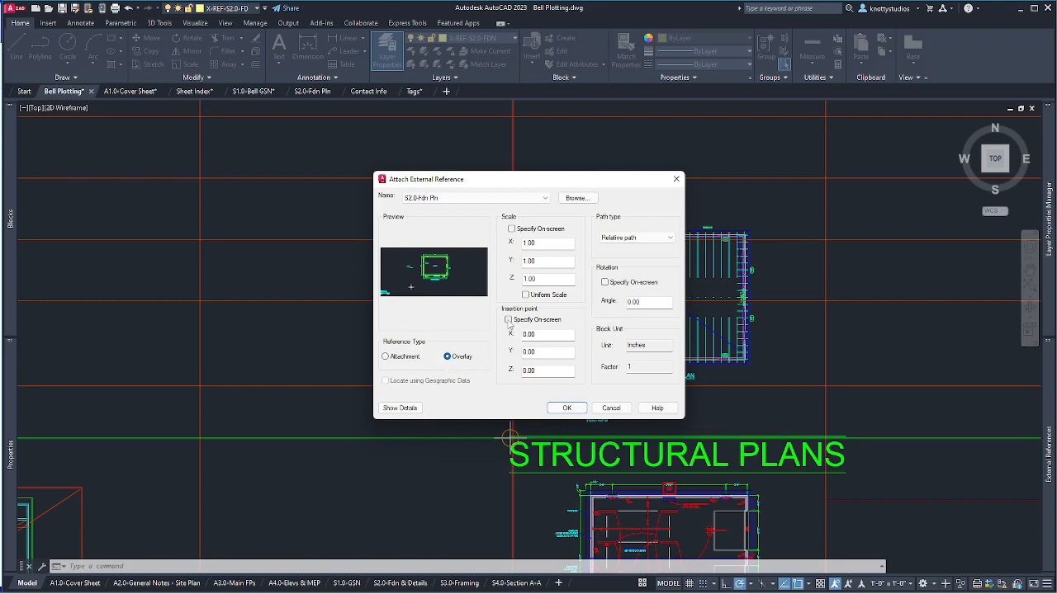
# Insert the S2.0-Fdn Pln overlay at an on-screen point left of the Roof Framing Plan, and check the extents of its contents.
pyautogui.click(508, 320)
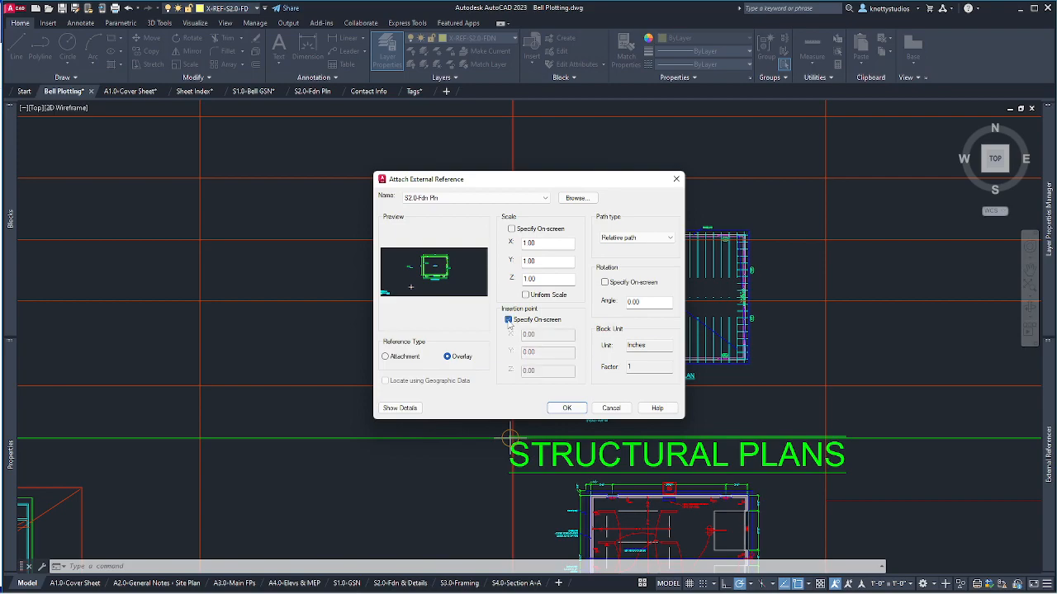
pyautogui.click(568, 409)
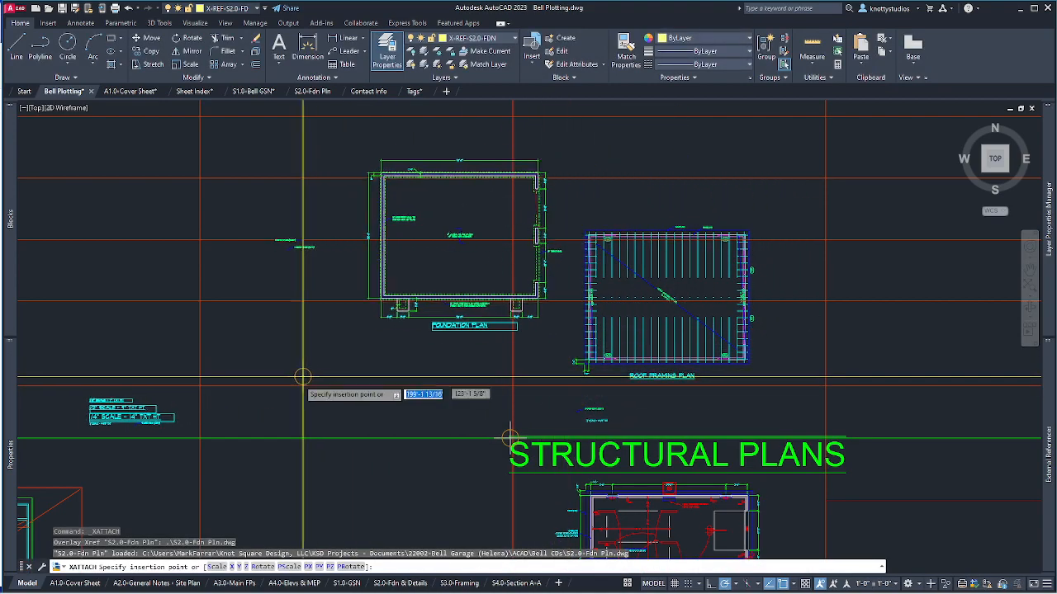
pyautogui.click(213, 430)
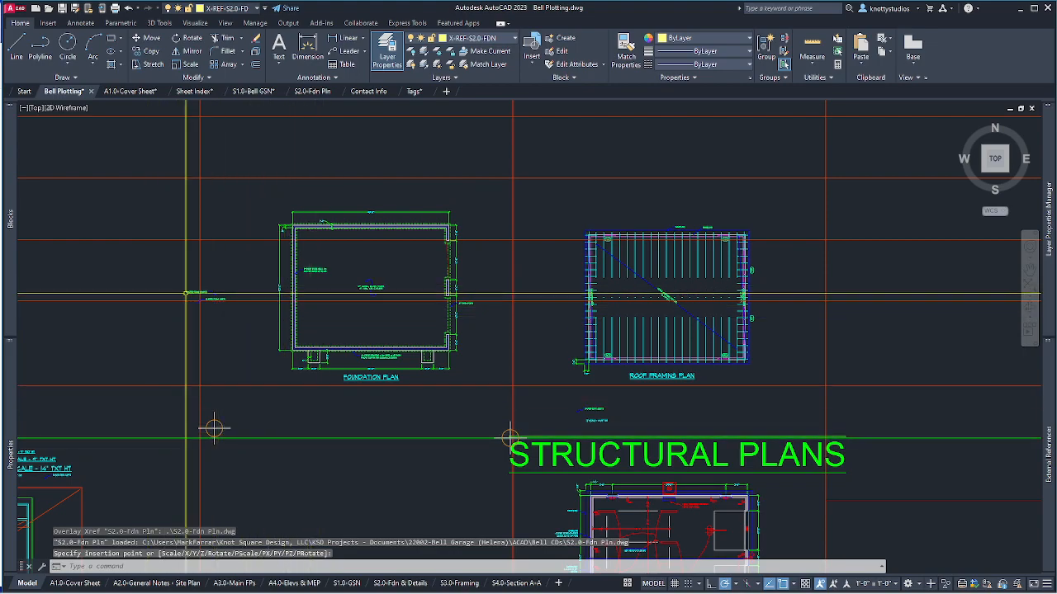
pyautogui.scroll(-4, 340, 386)
pyautogui.click(212, 413)
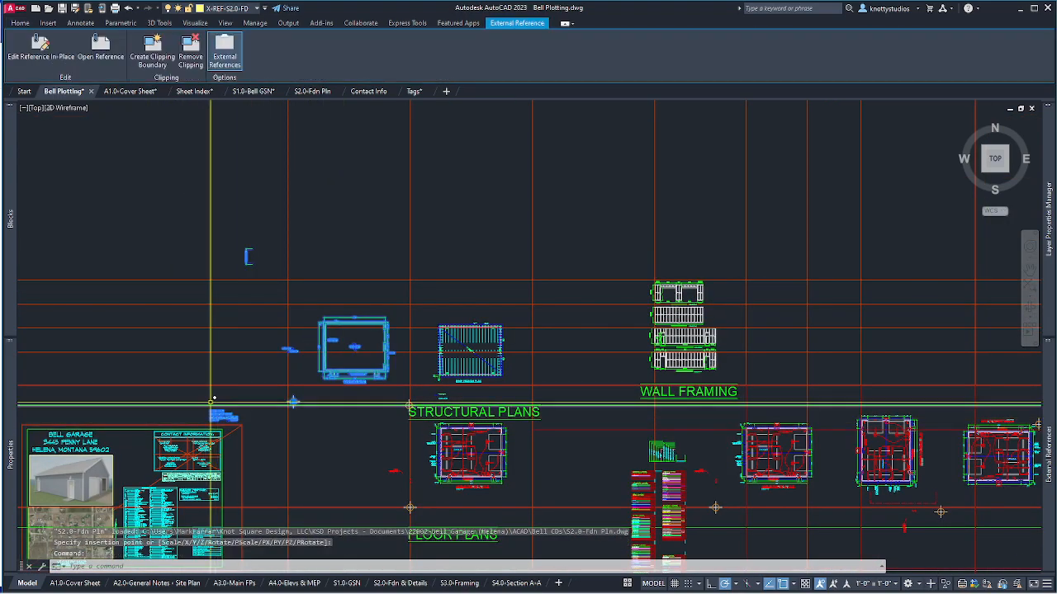
pyautogui.scroll(5, 340, 360)
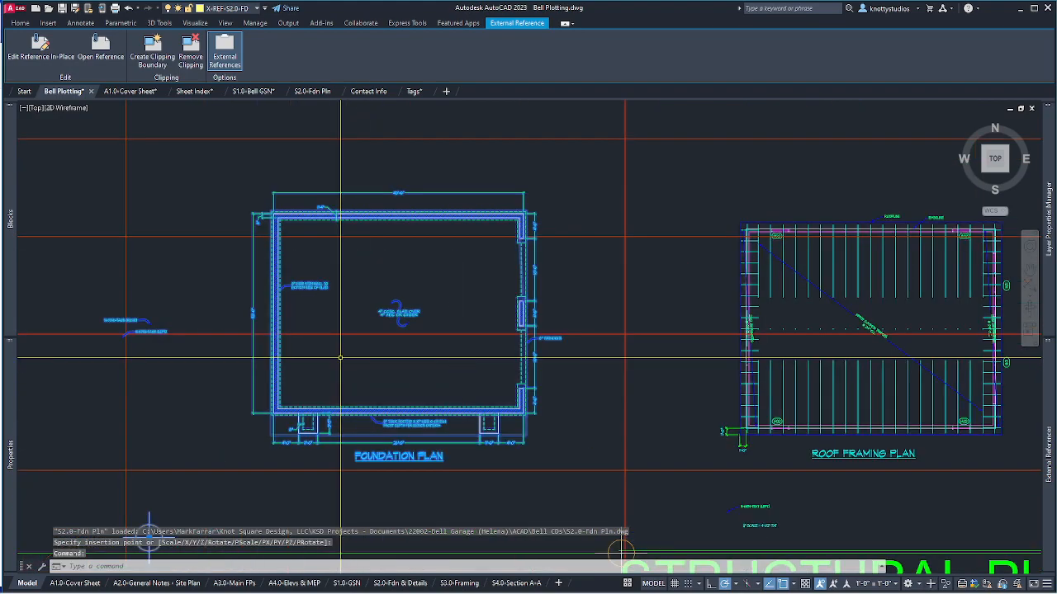
pyautogui.press('Escape')
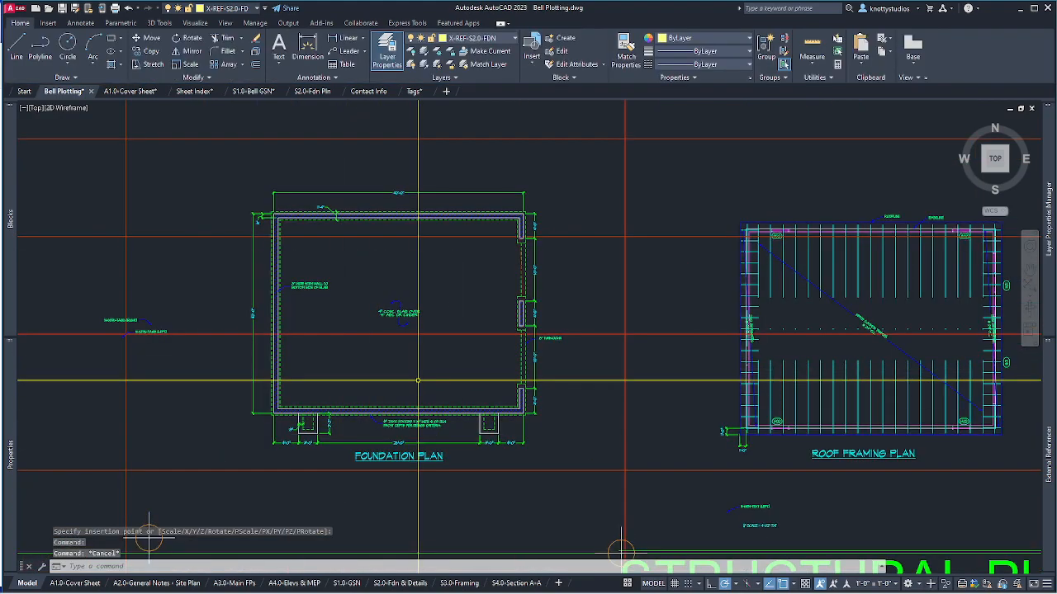
# Clip the S2.0-Fdn Pln reference with a new rectangular boundary around the Foundation Plan, its dimensions, notes and title.
pyautogui.write('xc')
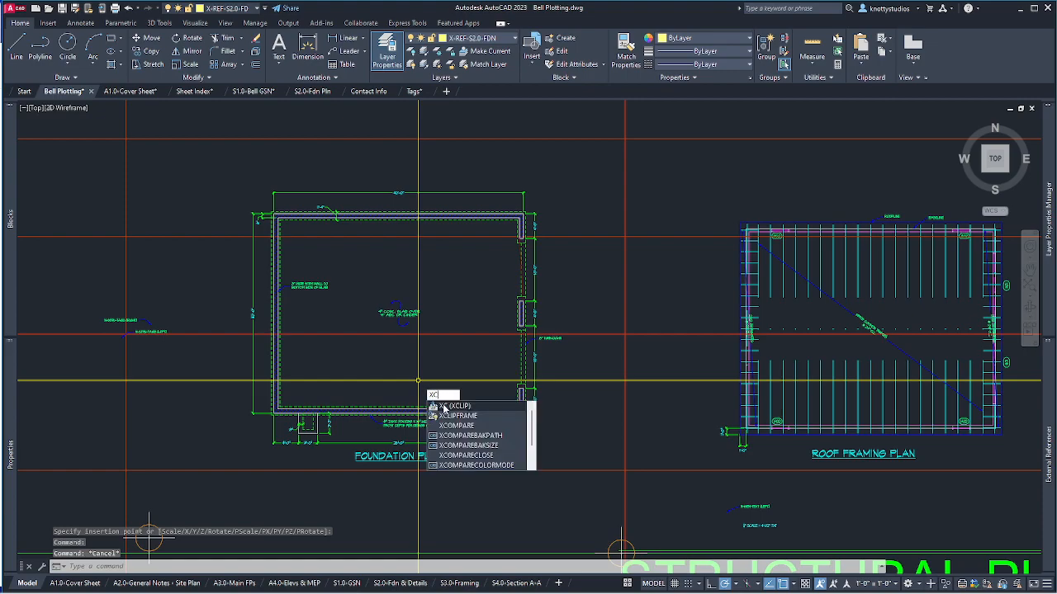
pyautogui.click(436, 405)
pyautogui.click(406, 410)
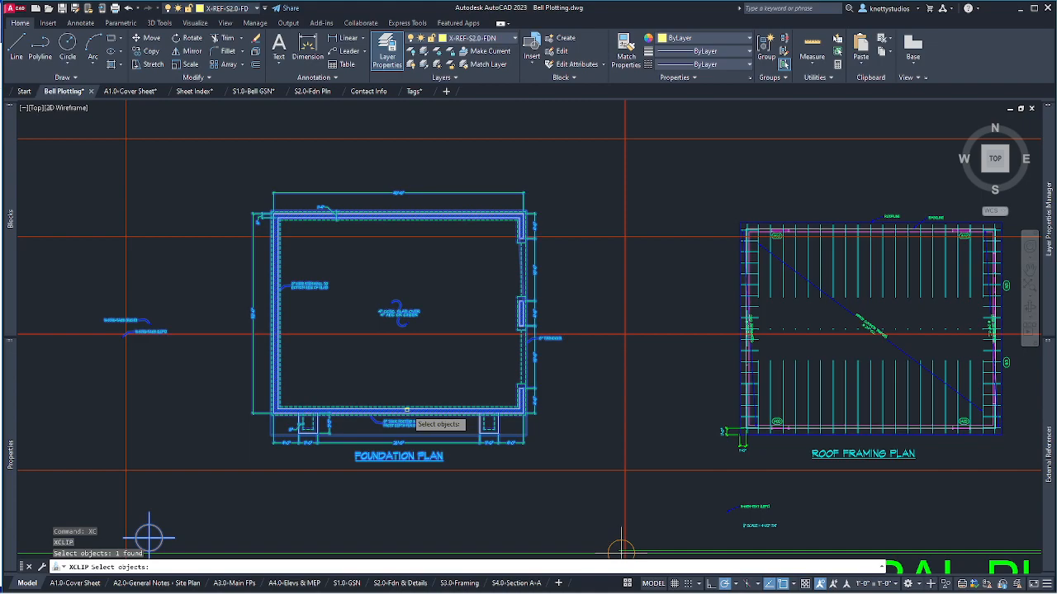
pyautogui.press('Return')
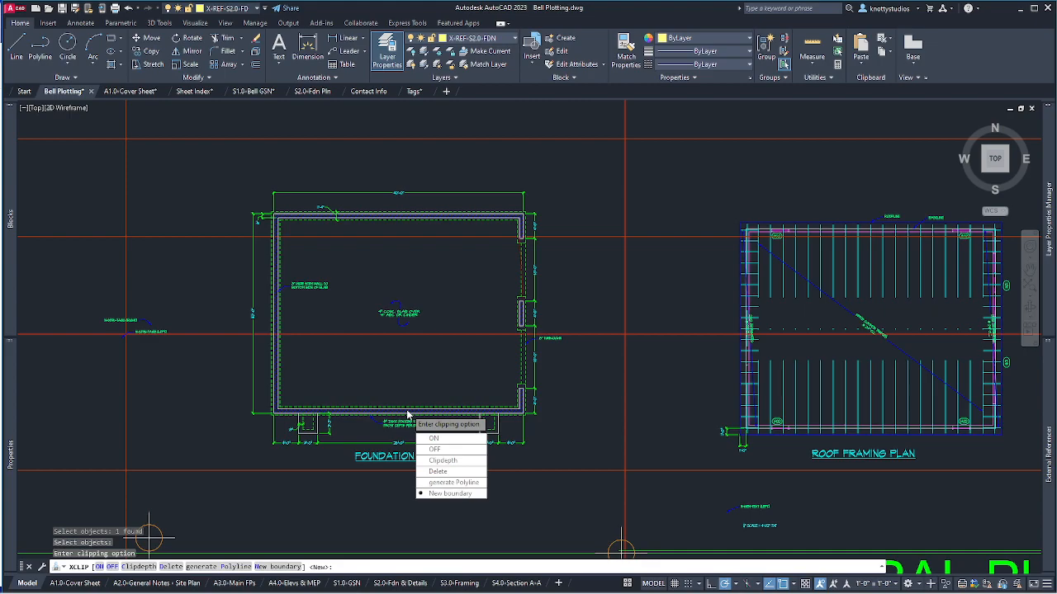
pyautogui.press('Return')
pyautogui.press('Return')
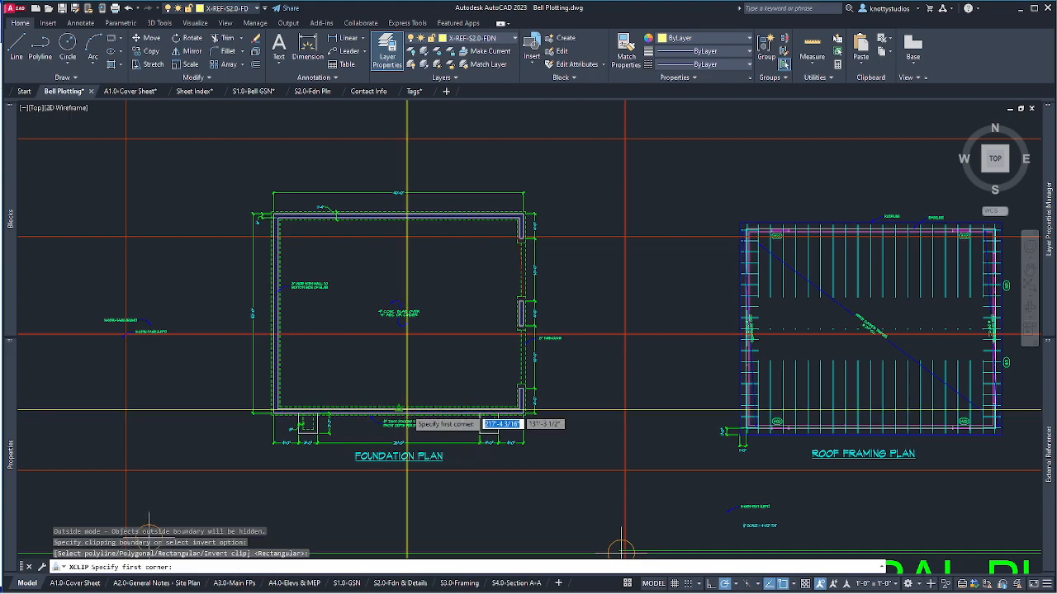
pyautogui.click(246, 189)
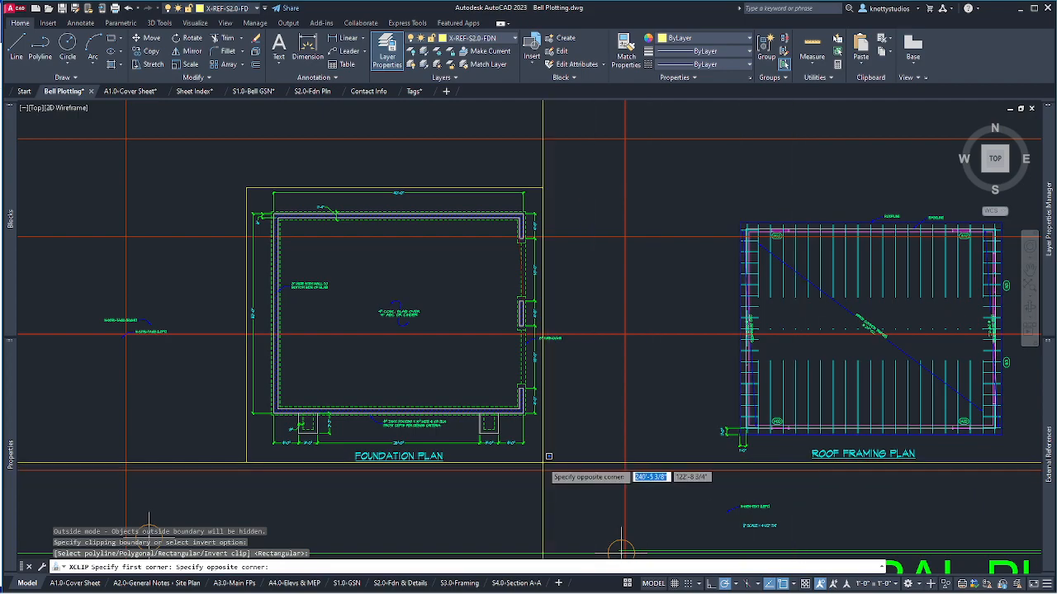
pyautogui.scroll(5, 573, 451)
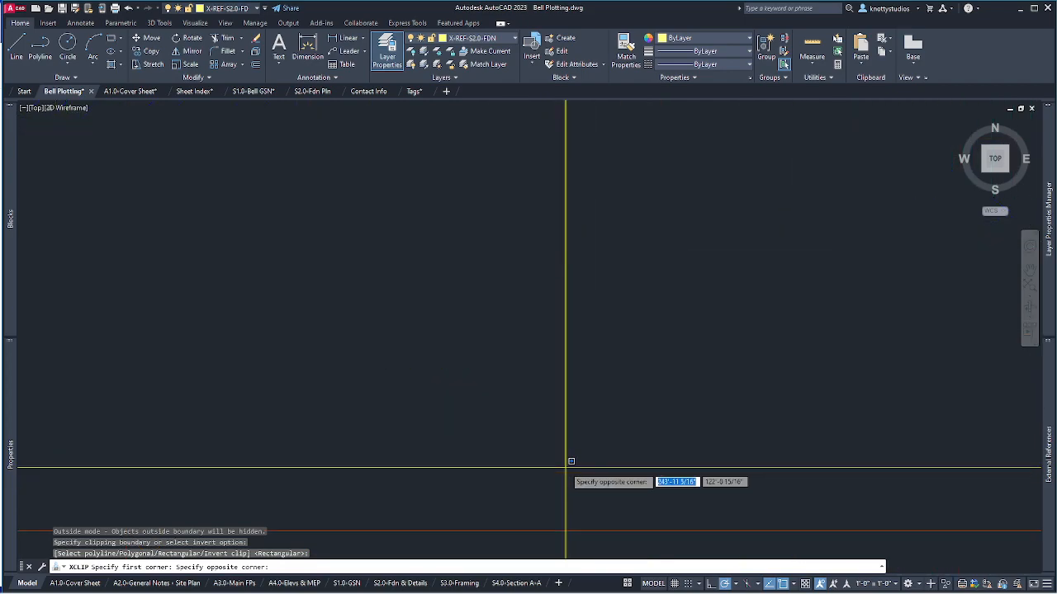
pyautogui.scroll(-2, 571, 460)
pyautogui.scroll(-4, 566, 468)
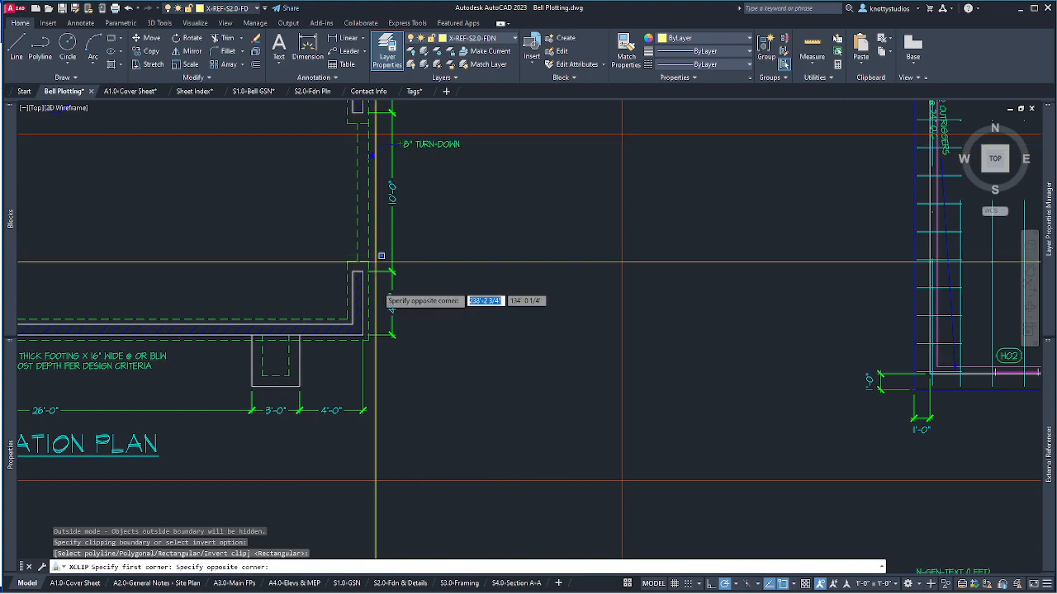
pyautogui.click(464, 467)
pyautogui.scroll(-5, 558, 485)
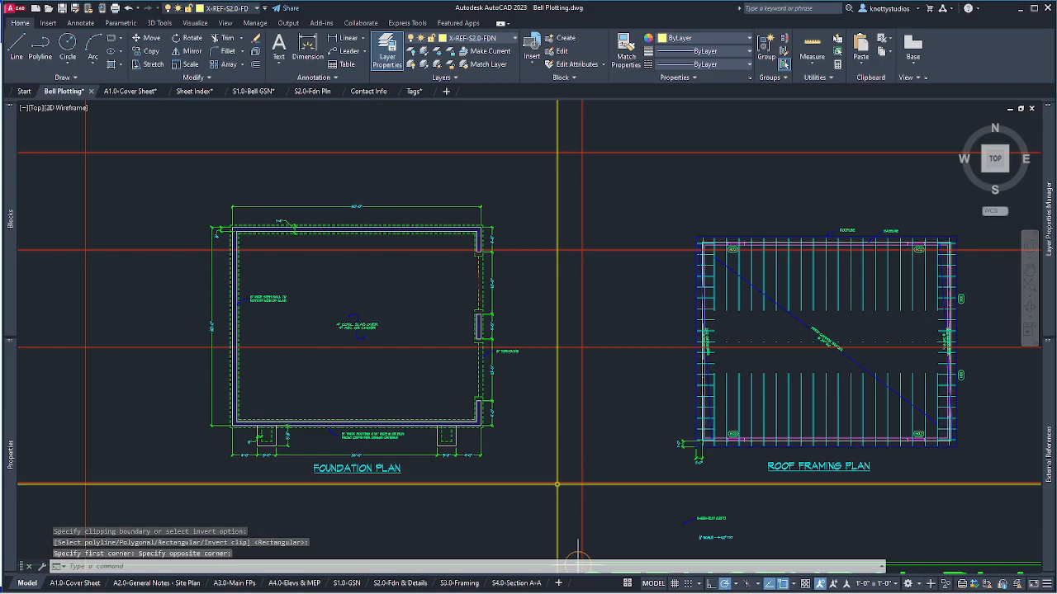
# Check the clipping boundary of the foundation plan reference by selecting it, and clear the selection.
pyautogui.scroll(-3, 557, 485)
pyautogui.click(430, 448)
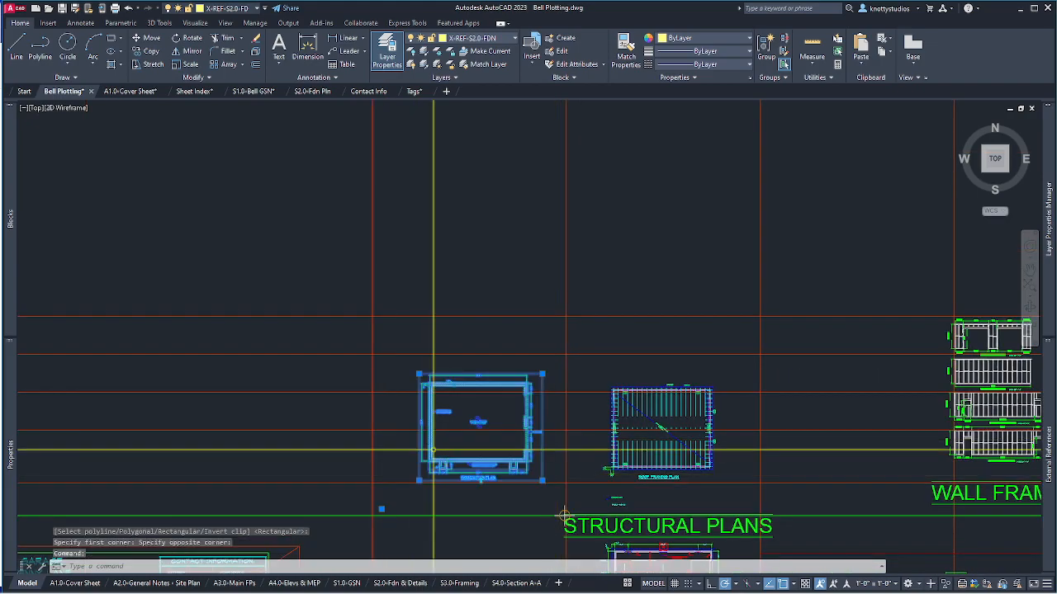
pyautogui.press('Escape')
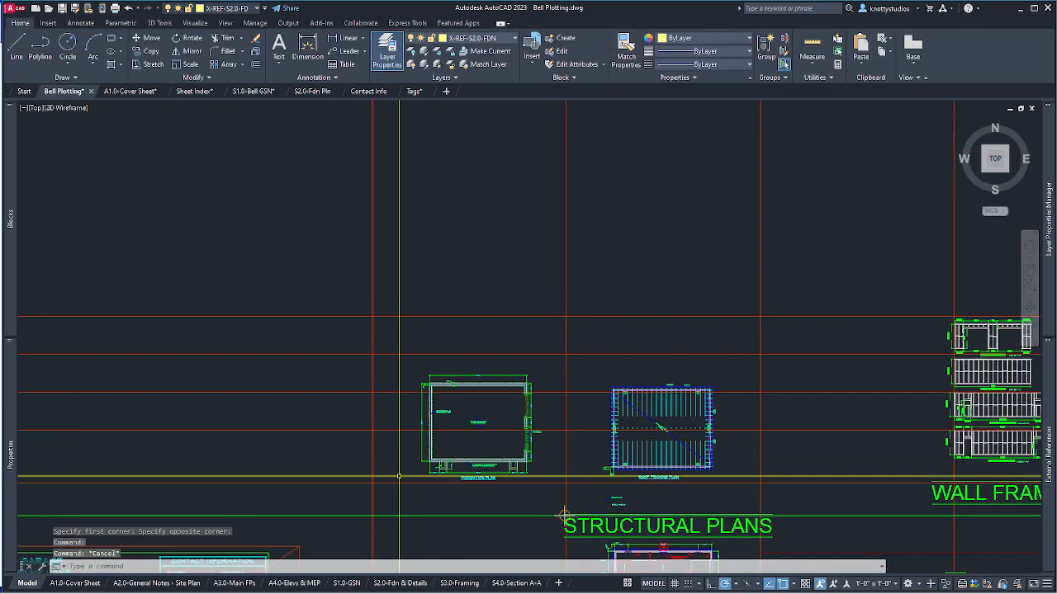
pyautogui.click(545, 477)
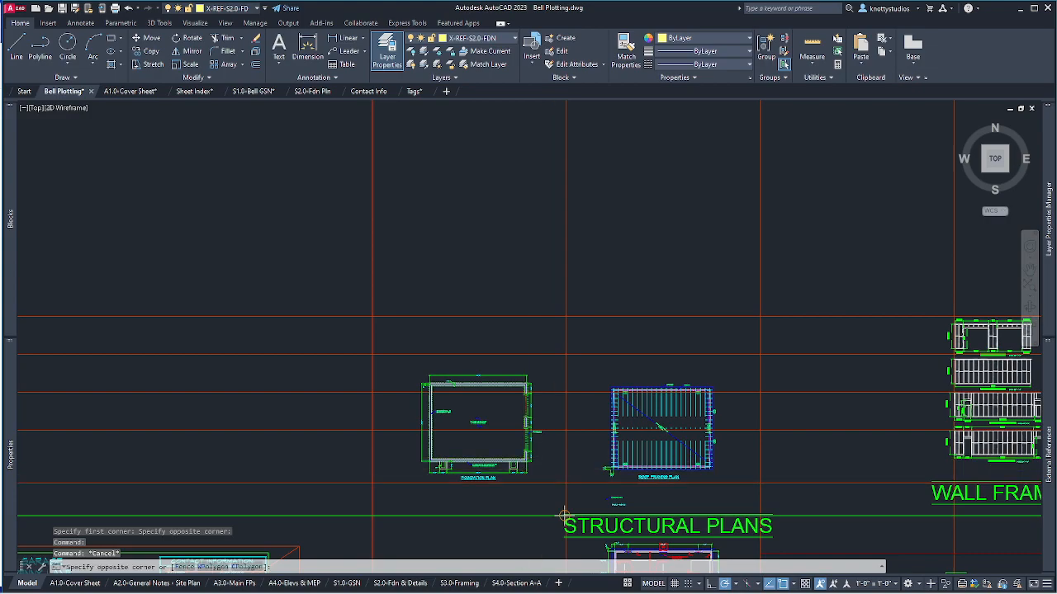
pyautogui.click(516, 456)
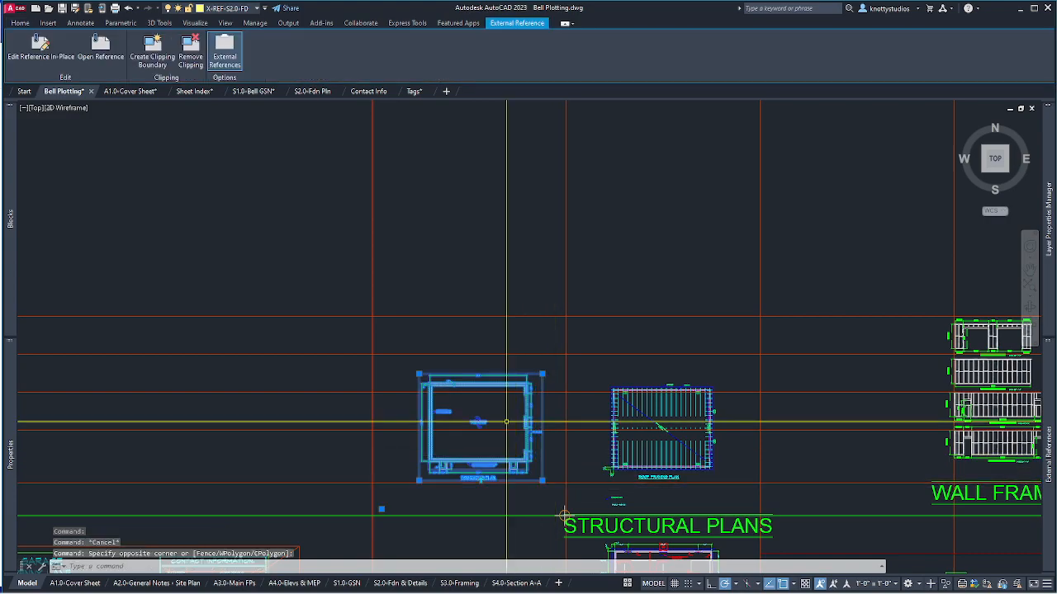
pyautogui.press('Escape')
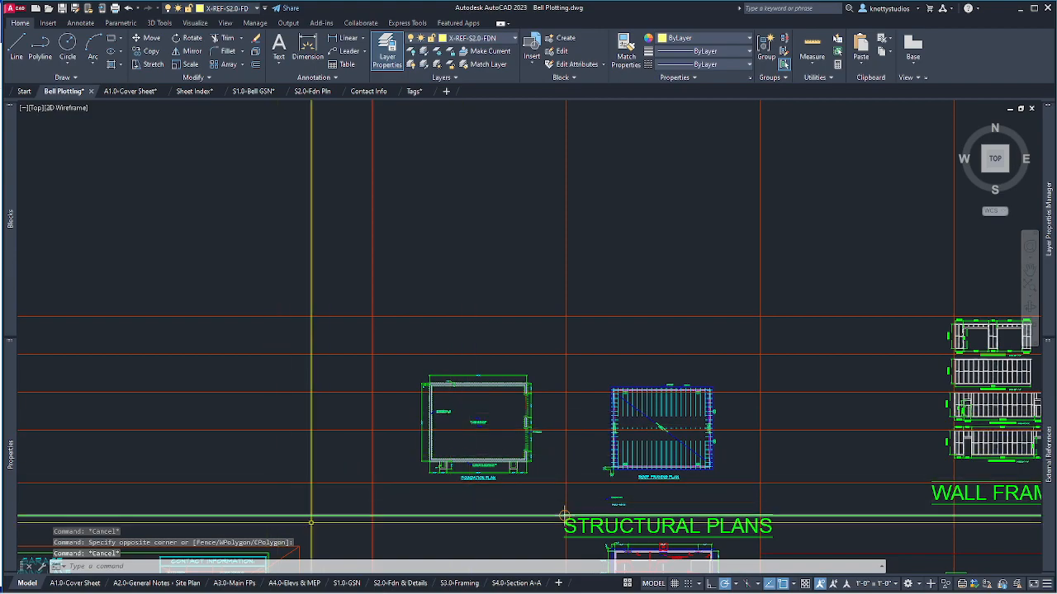
# On the S2.0-Fdn & Details layout, activate the large viewport and pan its view to show the foundation plan beside the roof framing plan.
pyautogui.click(395, 582)
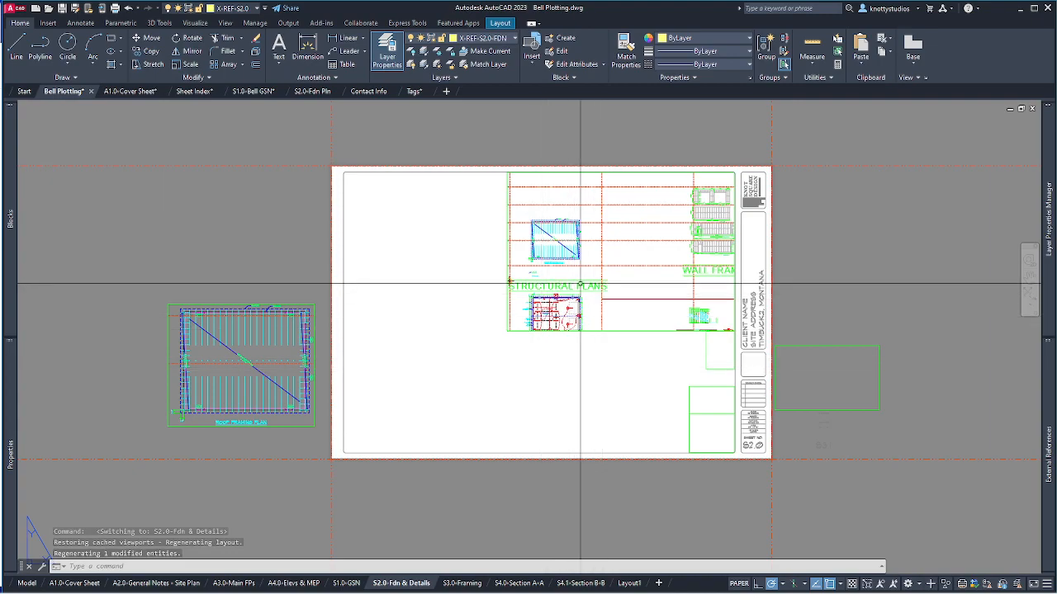
pyautogui.write('p')
pyautogui.press('Return')
pyautogui.press('Escape')
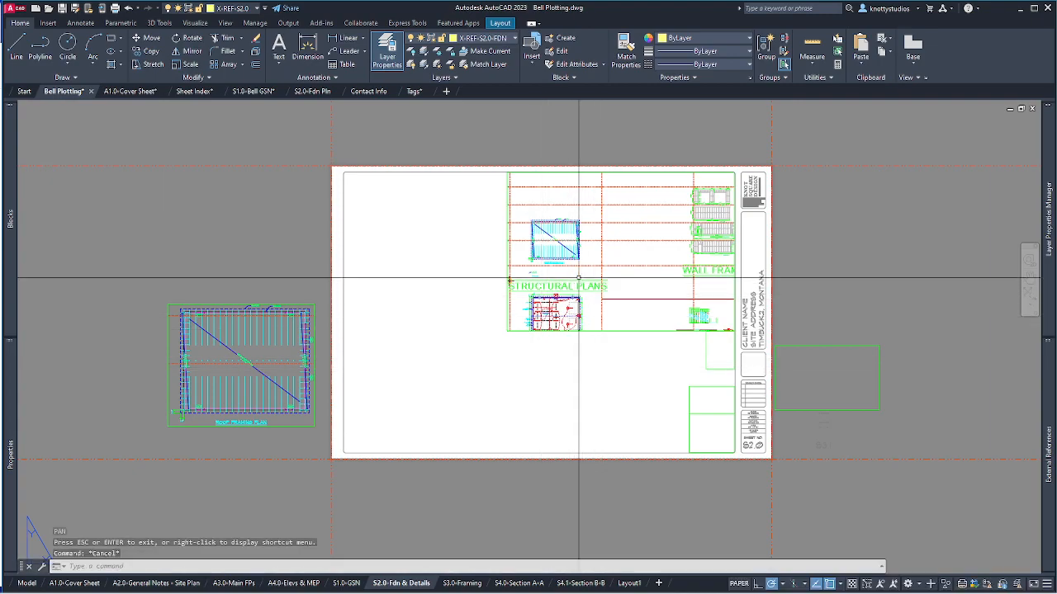
pyautogui.doubleClick(578, 279)
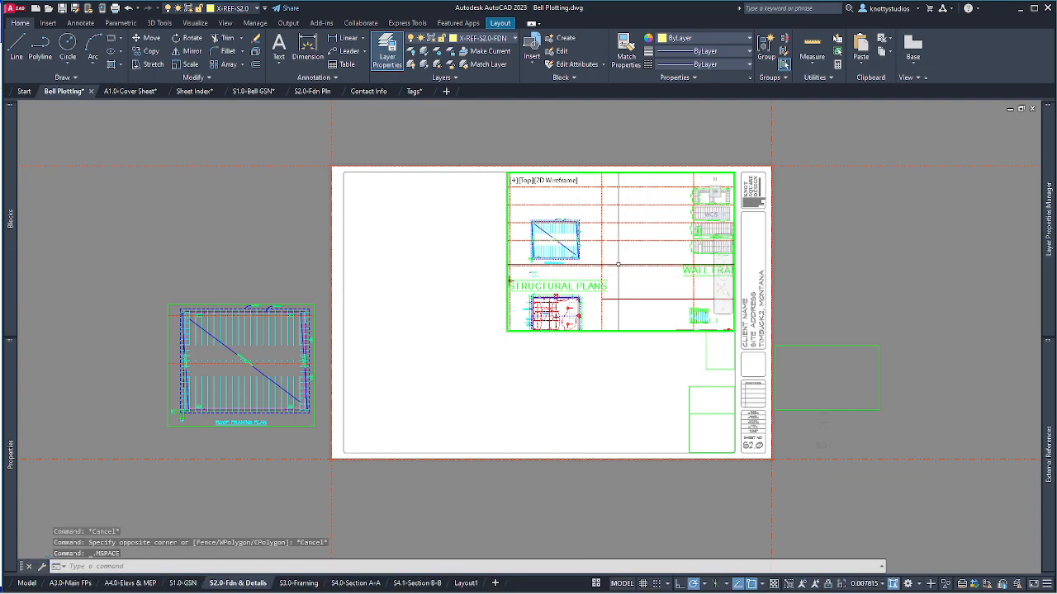
pyautogui.write('p')
pyautogui.press('Return')
pyautogui.moveTo(573, 256); pyautogui.dragTo(706, 273)
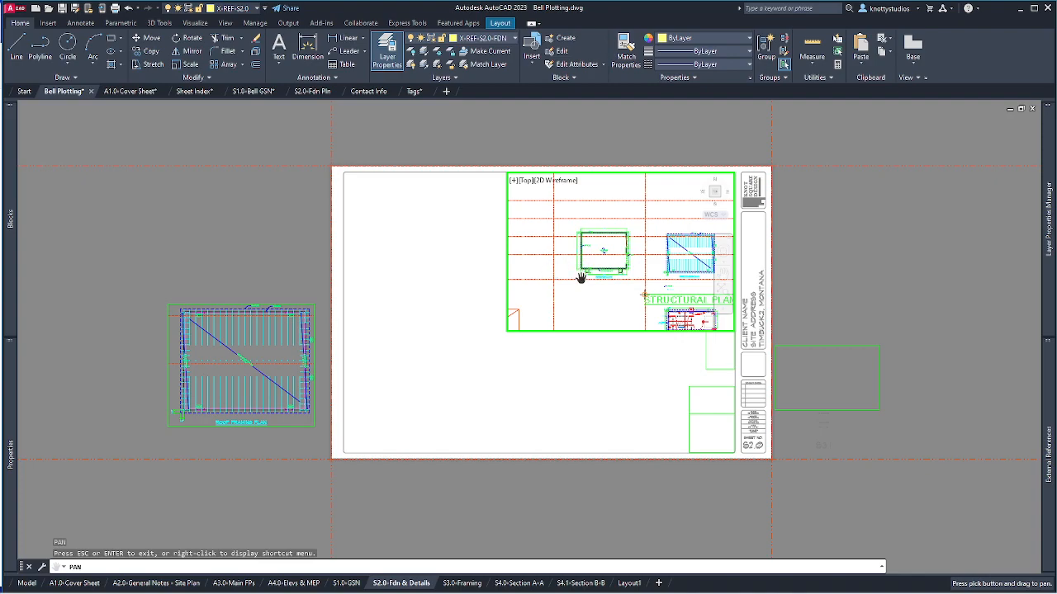
pyautogui.press('Escape')
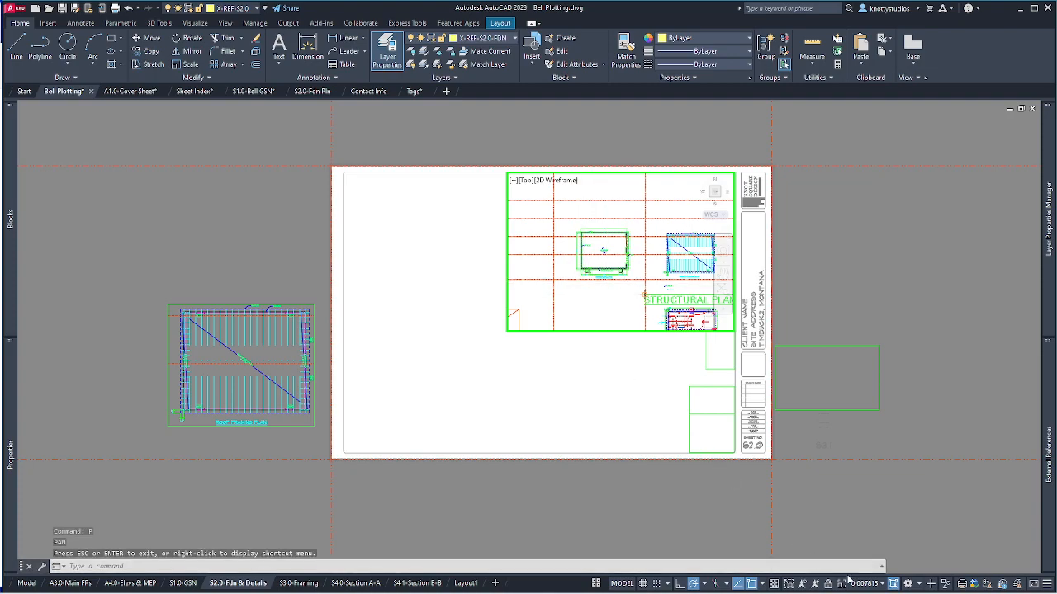
# Set the active viewport's scale to 1/4" = 1'-0", center the foundation plan in it, and return to paper space.
pyautogui.click(883, 584)
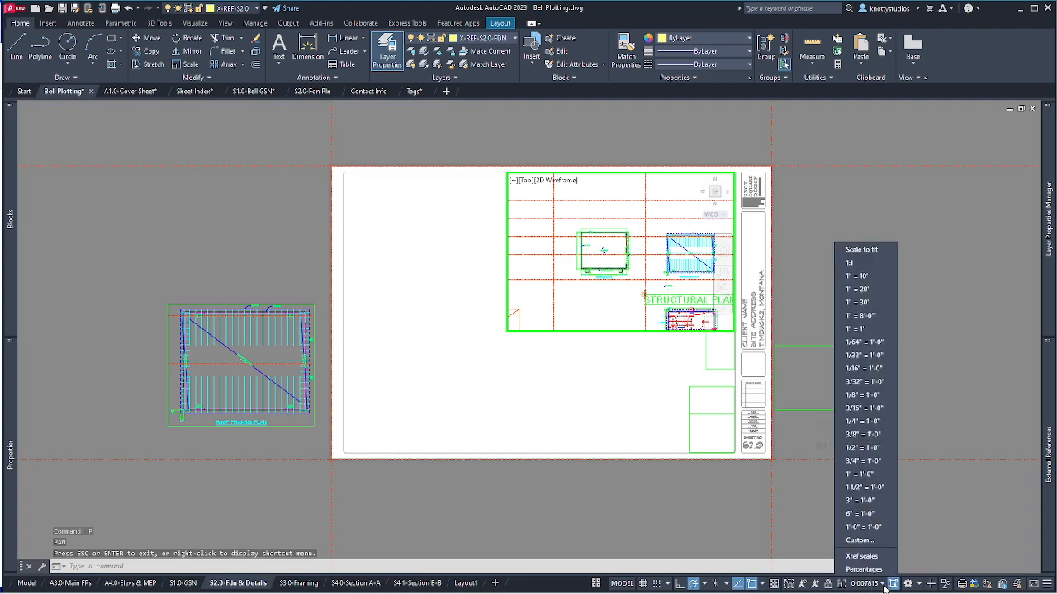
pyautogui.click(871, 422)
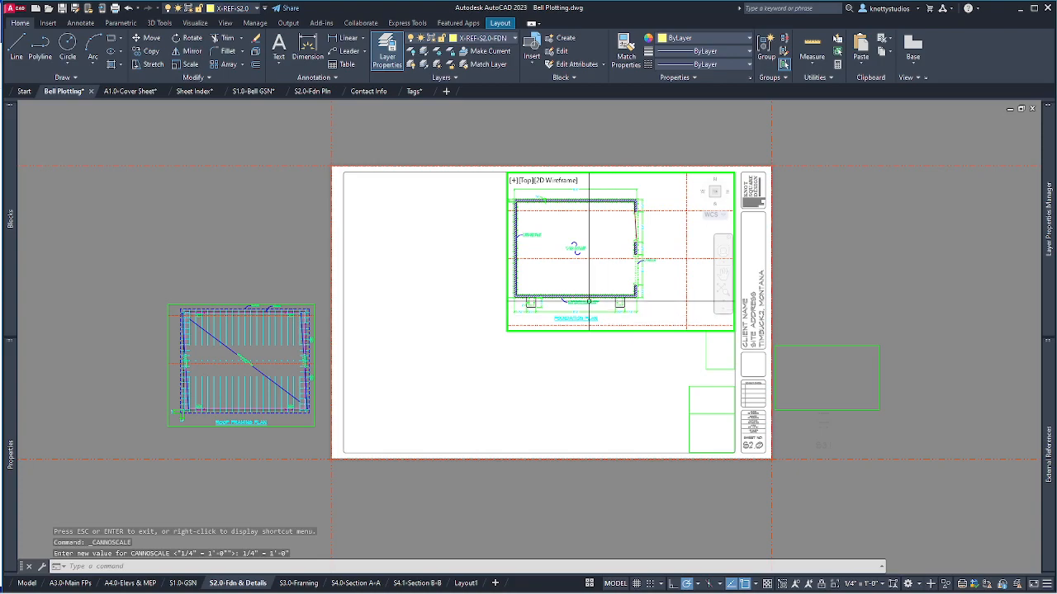
pyautogui.write('p')
pyautogui.press('Return')
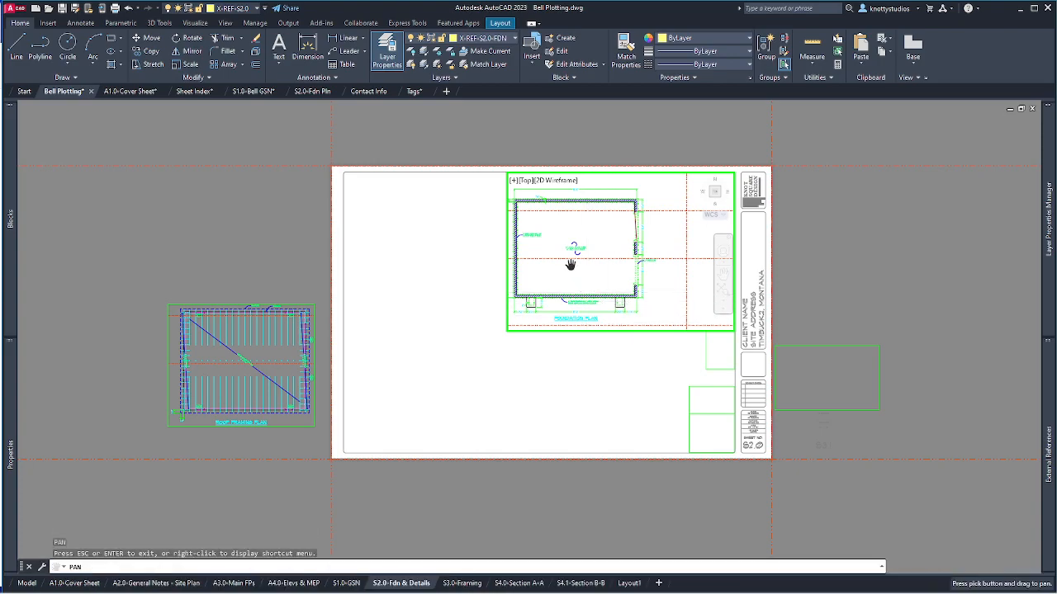
pyautogui.moveTo(570, 264); pyautogui.dragTo(613, 266)
pyautogui.press('Escape')
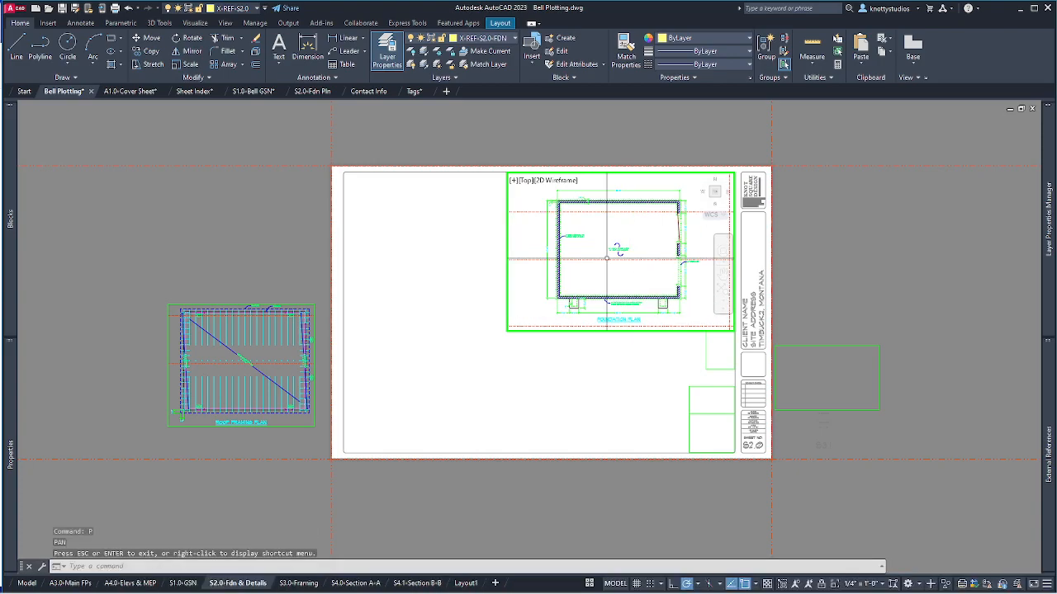
pyautogui.doubleClick(593, 386)
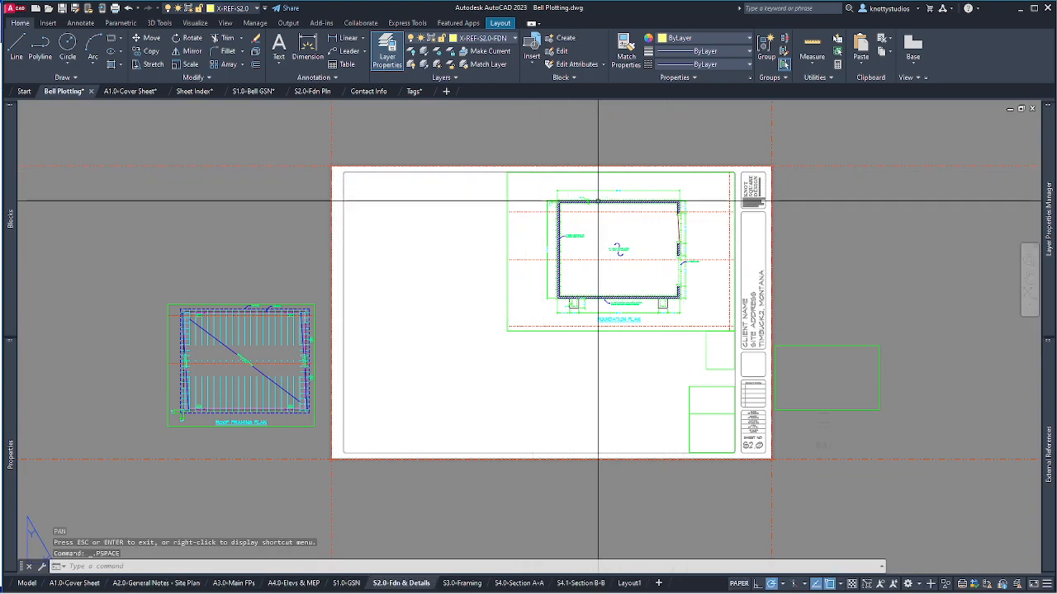
# Shrink the foundation plan viewport from two opposite corners so its frame fits closely around the plan, dimensions and title.
pyautogui.scroll(4, 666, 217)
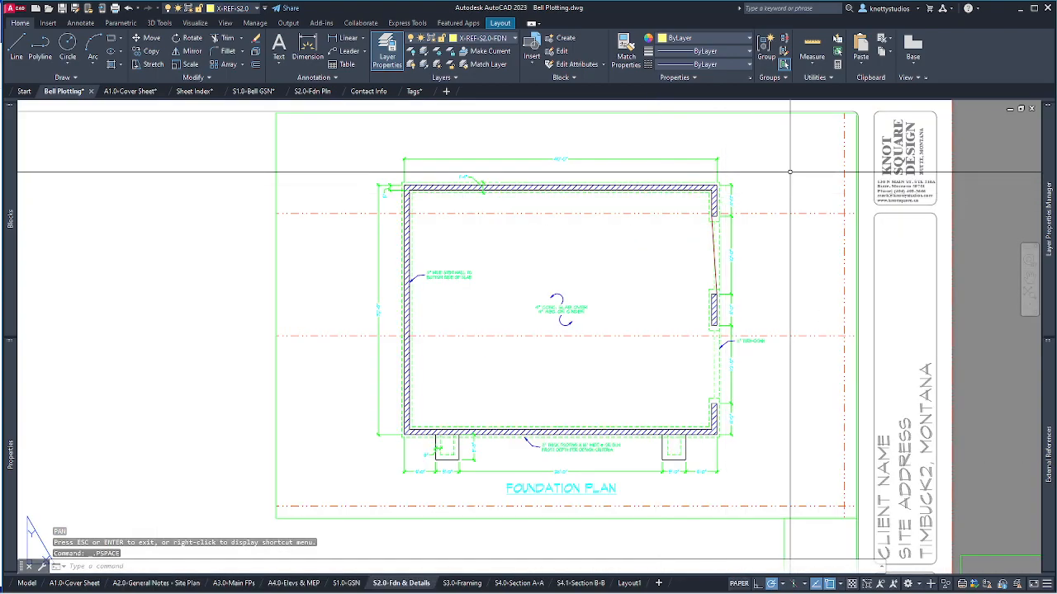
pyautogui.click(276, 165)
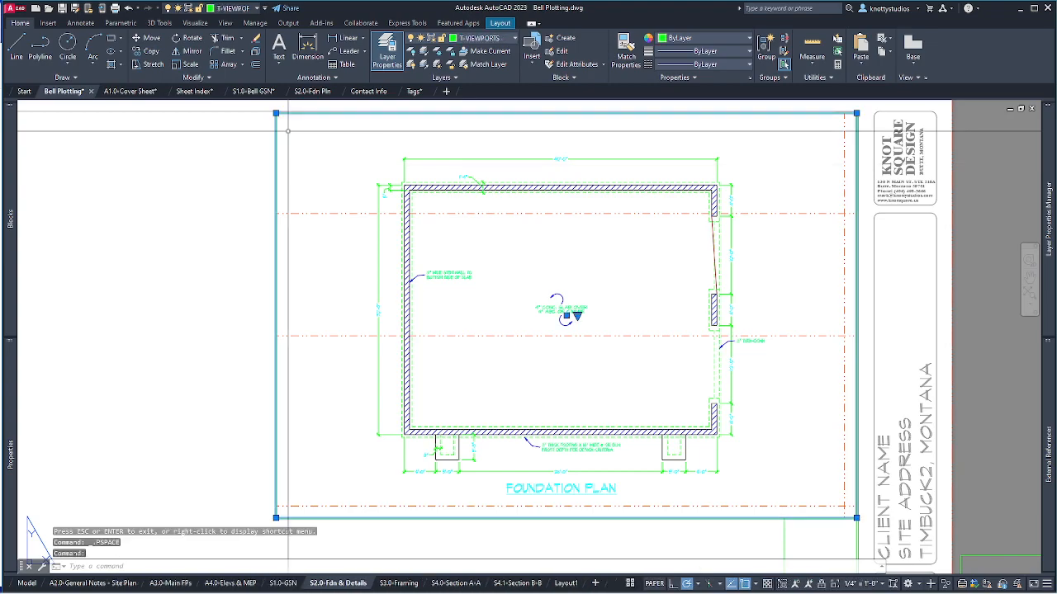
pyautogui.click(276, 112)
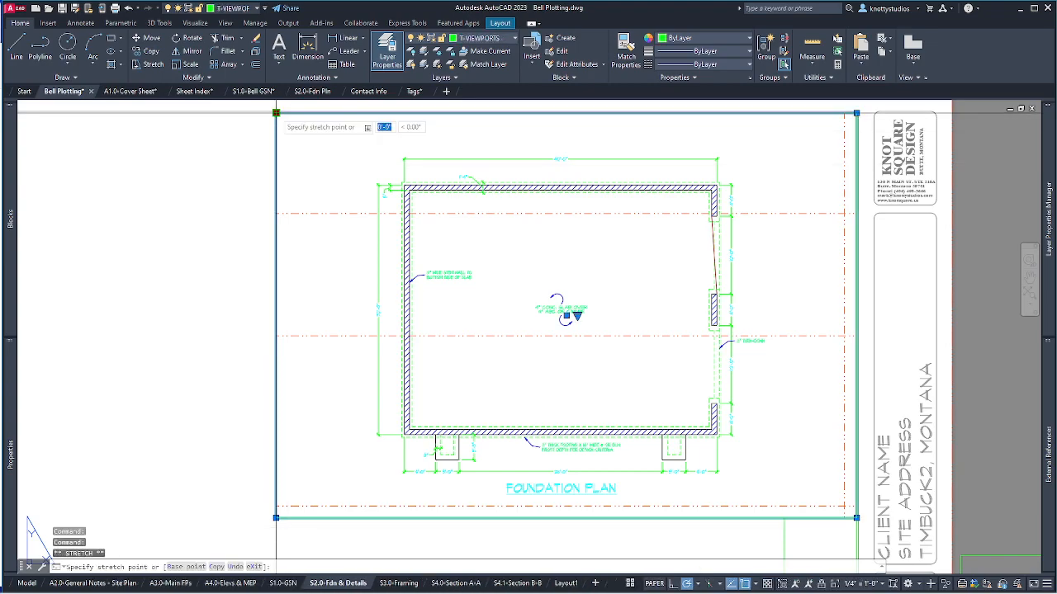
pyautogui.click(367, 150)
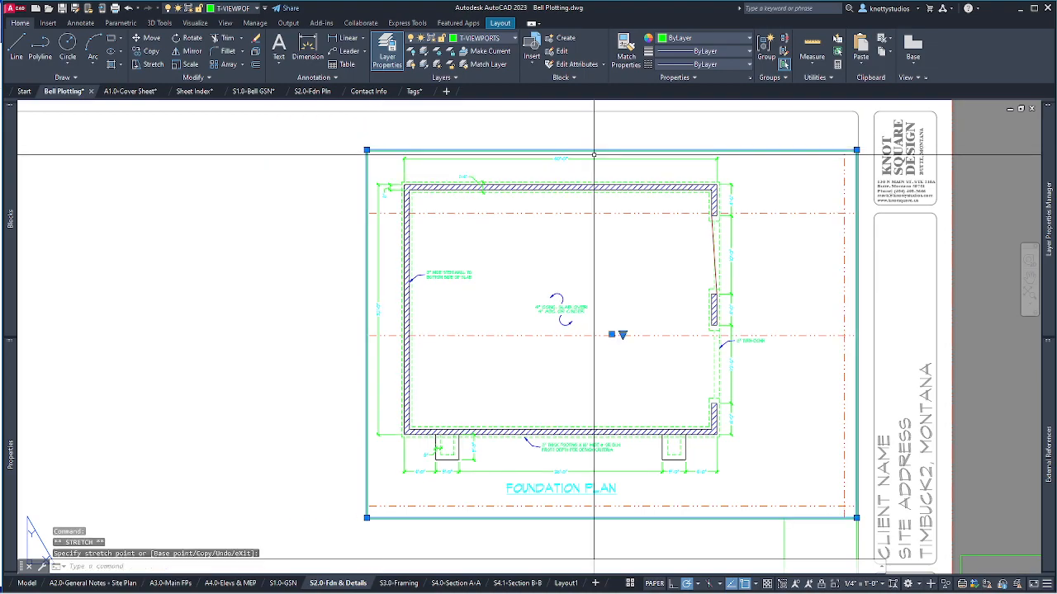
pyautogui.click(856, 517)
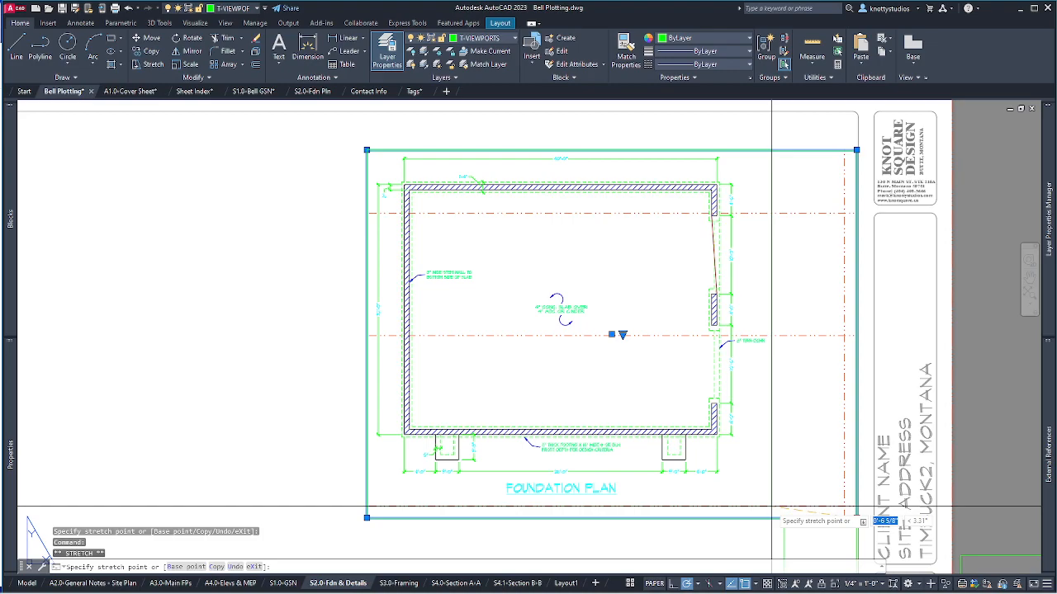
pyautogui.click(771, 496)
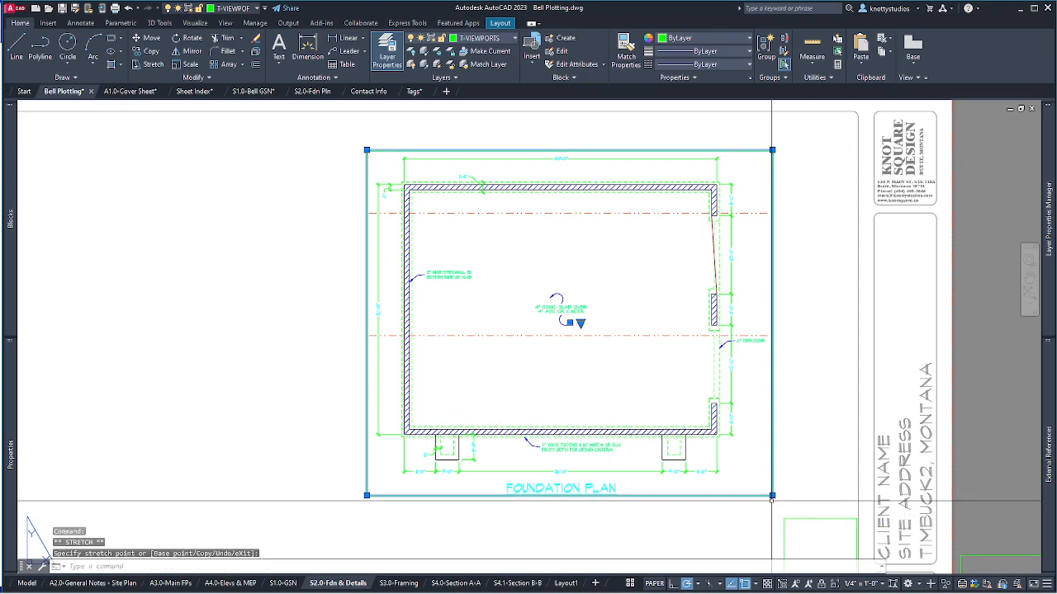
pyautogui.scroll(-4, 804, 340)
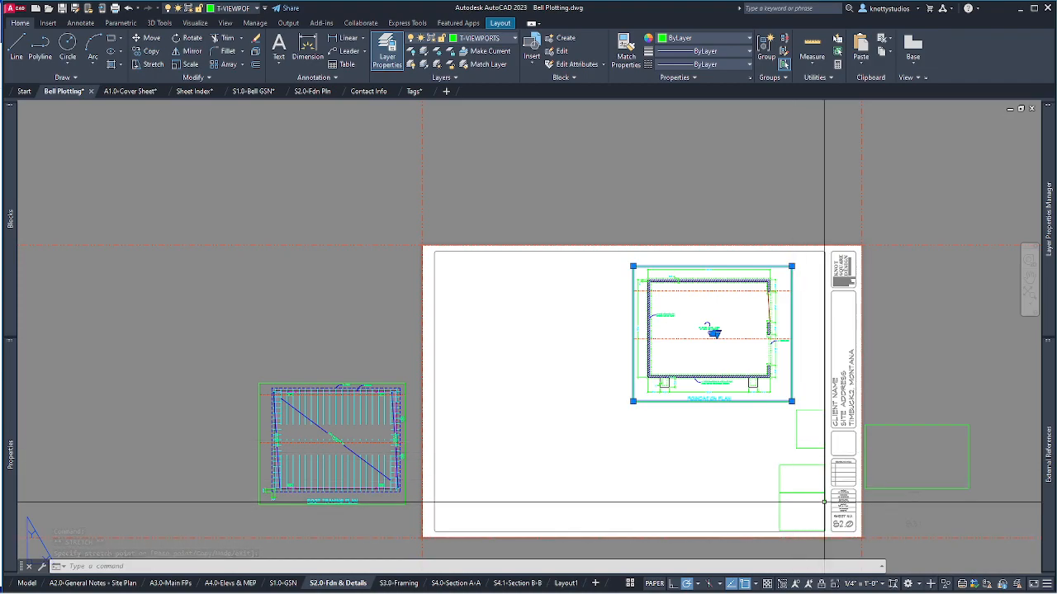
pyautogui.press('Escape')
pyautogui.press('Escape')
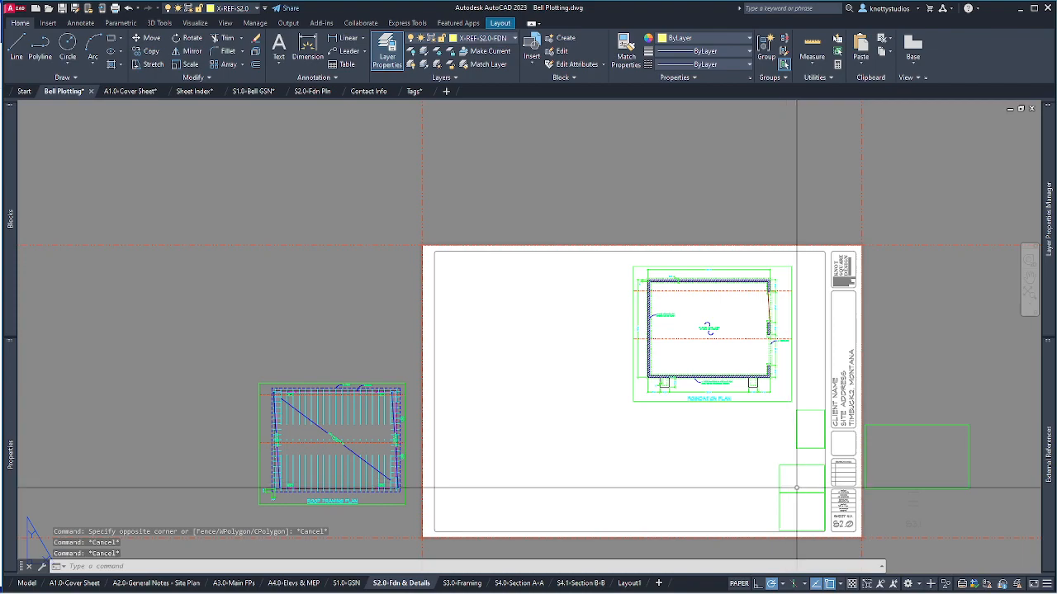
# Move the three small empty viewports off the sheet to the blank area right of the title block.
pyautogui.write('m')
pyautogui.press('Return')
pyautogui.click(805, 507)
pyautogui.click(902, 452)
pyautogui.press('Return')
pyautogui.click(797, 446)
pyautogui.click(897, 315)
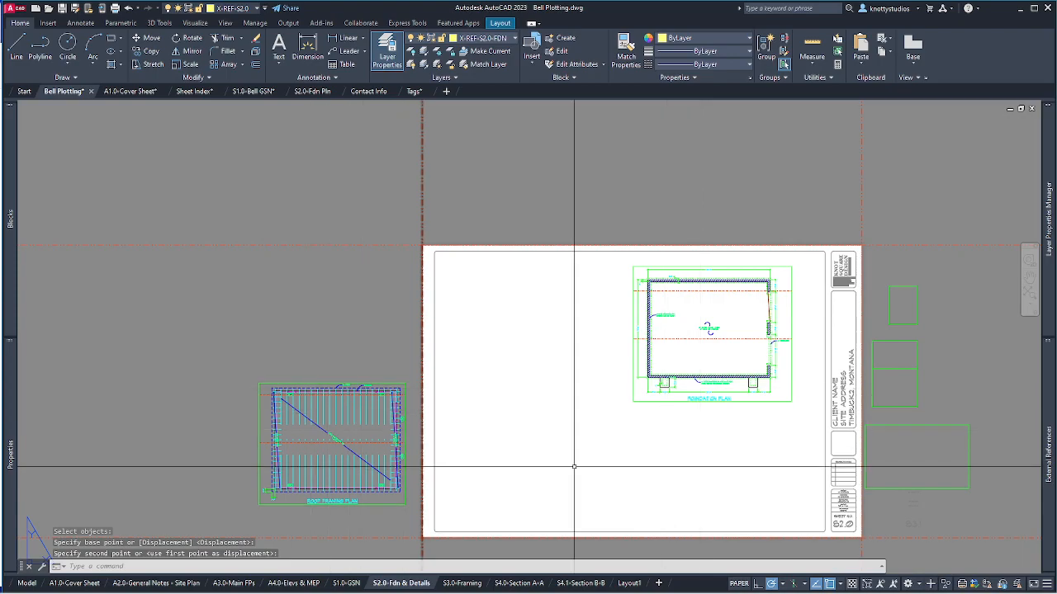
# Move the foundation plan viewport by its lower-right corner to the lower-right corner of the sheet's drawing border.
pyautogui.write('m')
pyautogui.press('space')
pyautogui.click(806, 417)
pyautogui.click(746, 349)
pyautogui.press('space')
pyautogui.click(792, 401)
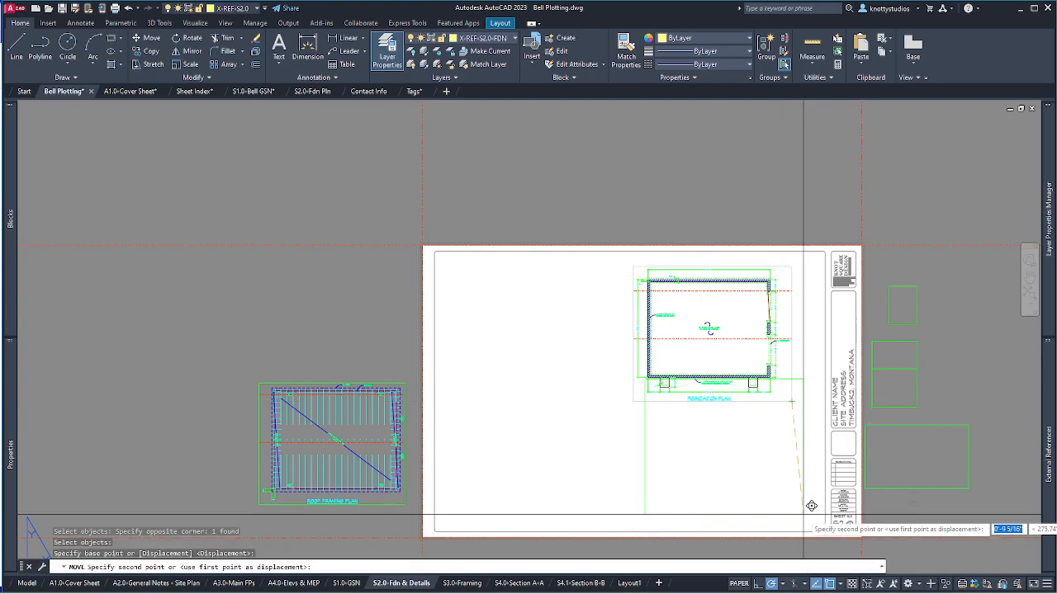
pyautogui.scroll(8, 810, 505)
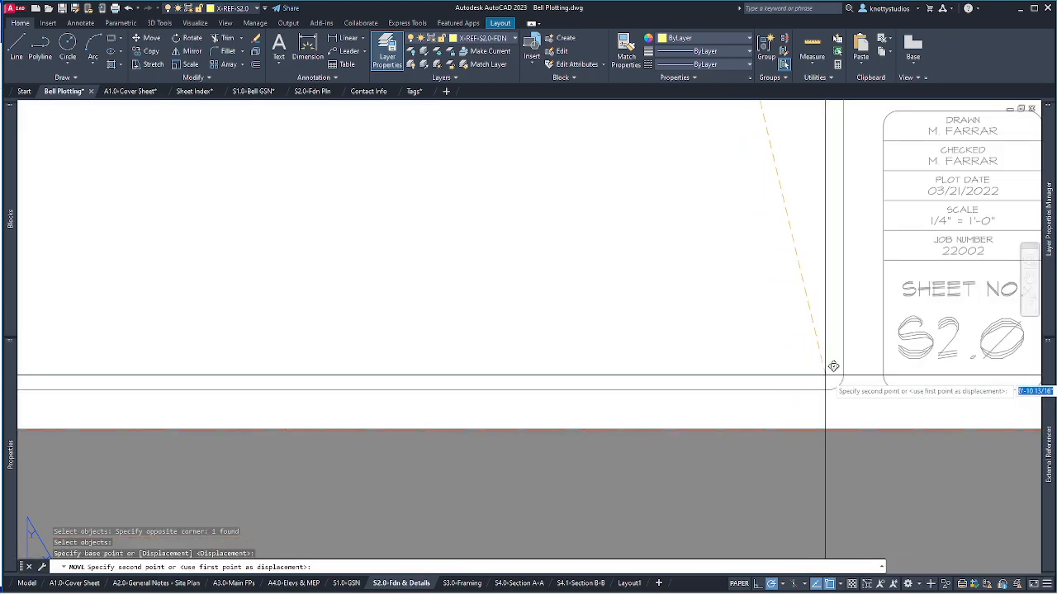
pyautogui.click(836, 385)
pyautogui.scroll(-6, 836, 385)
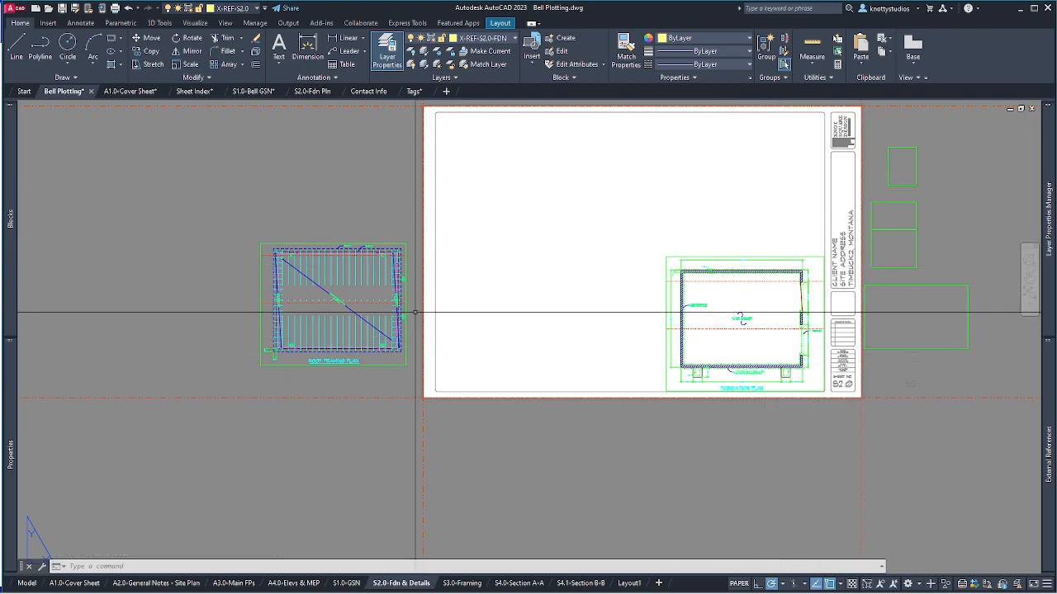
# Move the roof framing plan viewport onto the sheet, snapping its lower-right corner to the foundation plan viewport's upper-right corner.
pyautogui.write('m')
pyautogui.press('Return')
pyautogui.click(355, 328)
pyautogui.click(316, 280)
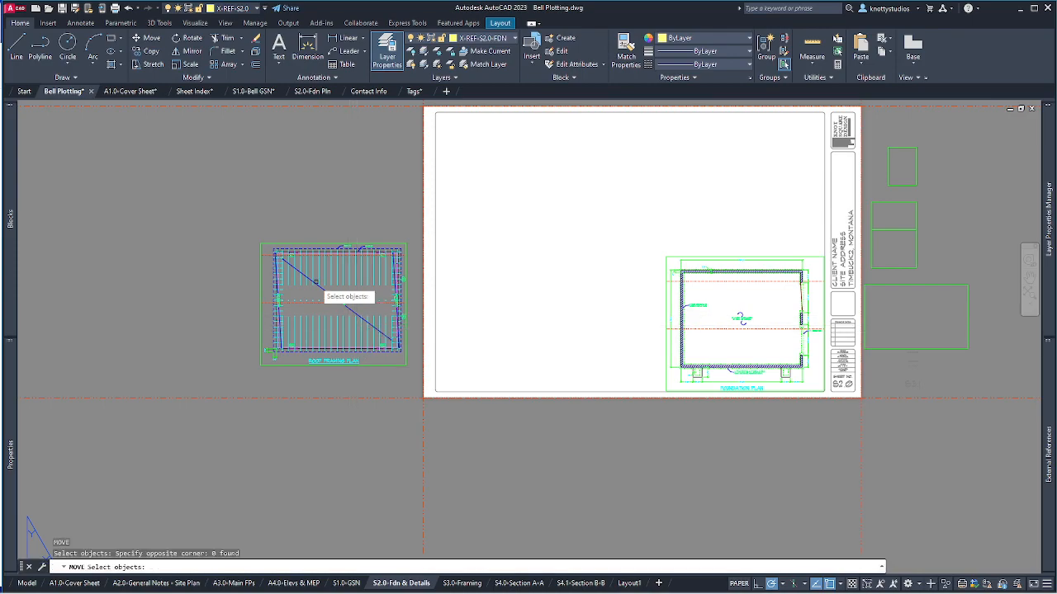
pyautogui.click(366, 365)
pyautogui.press('Return')
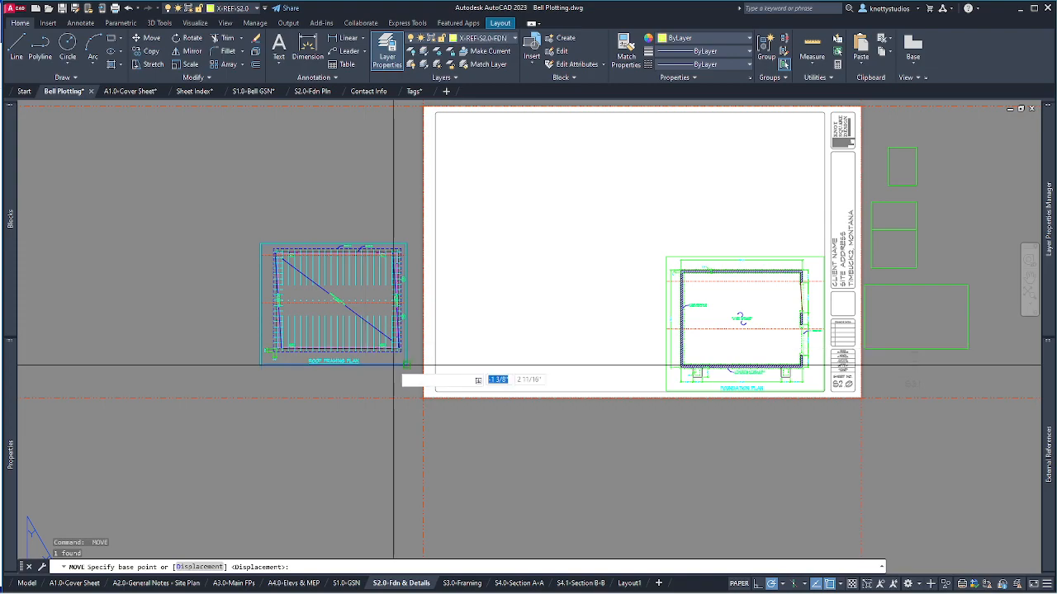
pyautogui.click(405, 363)
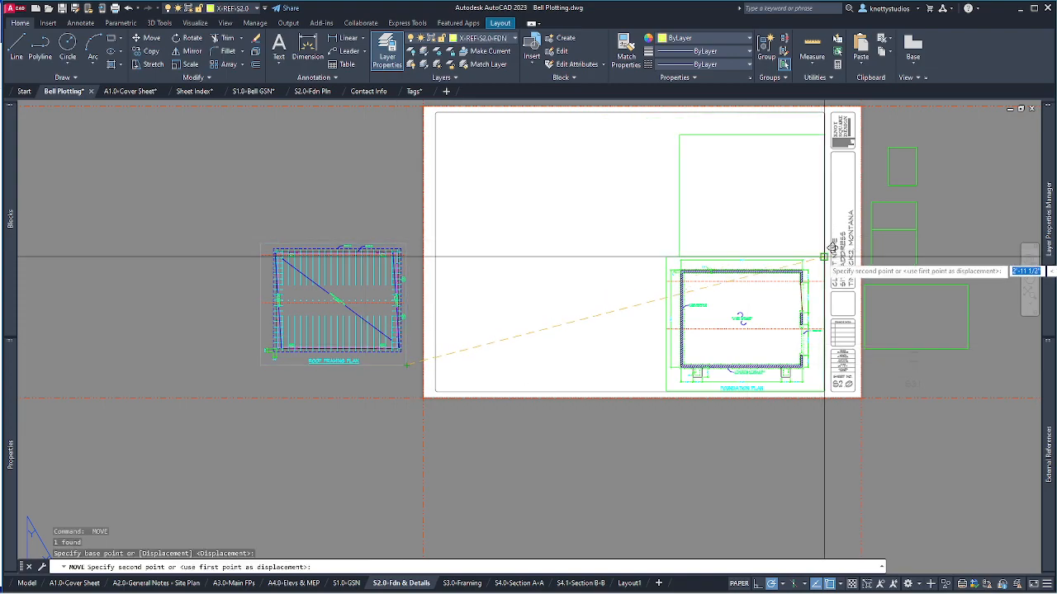
pyautogui.click(823, 258)
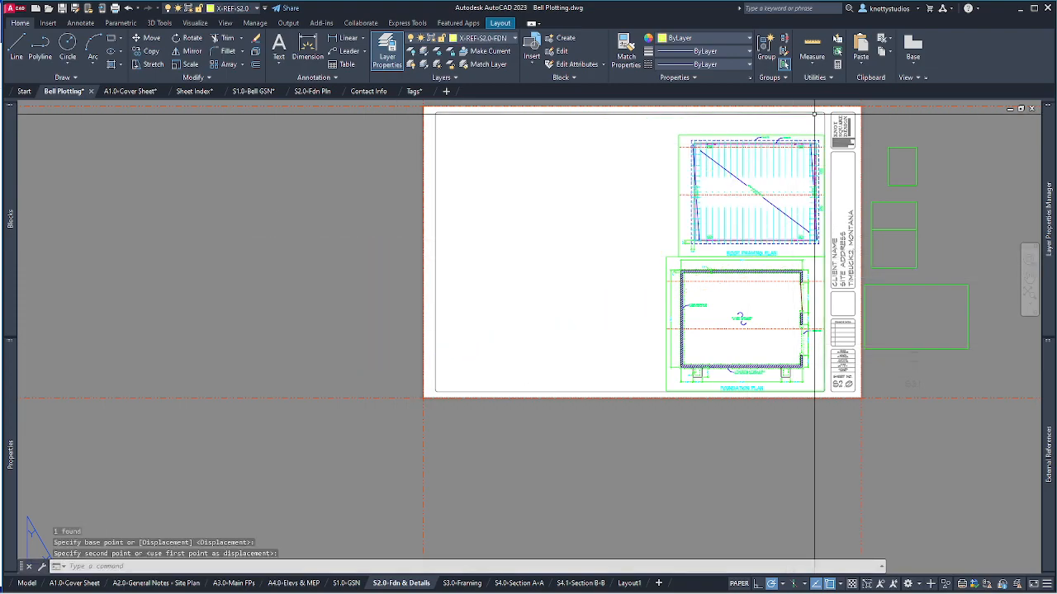
# Move the roof framing plan viewport straight up to the upper-right corner of the sheet's drawing border.
pyautogui.scroll(2, 814, 112)
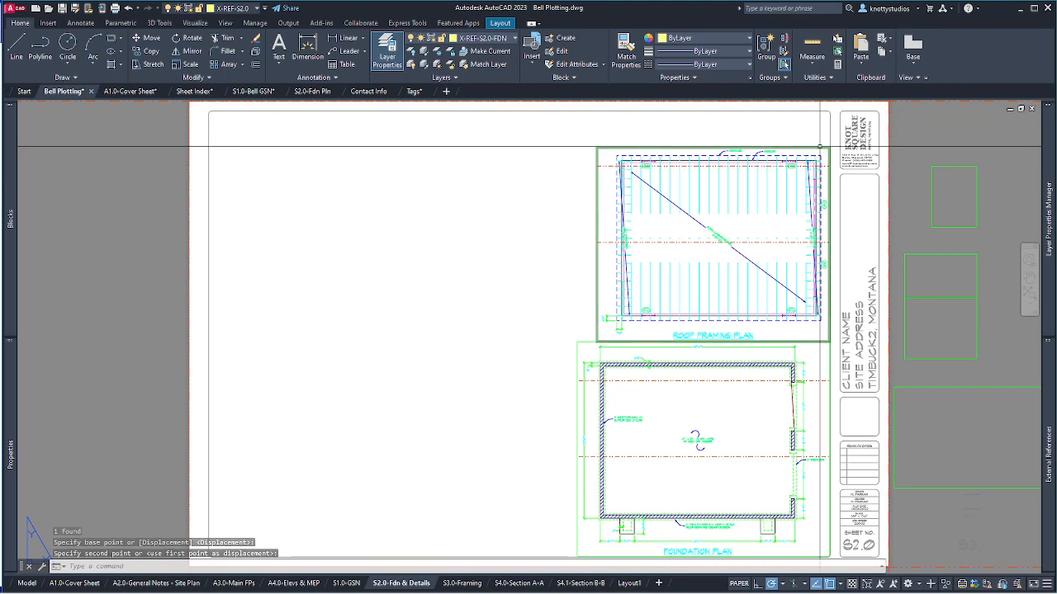
pyautogui.click(819, 146)
pyautogui.write('m')
pyautogui.press('Return')
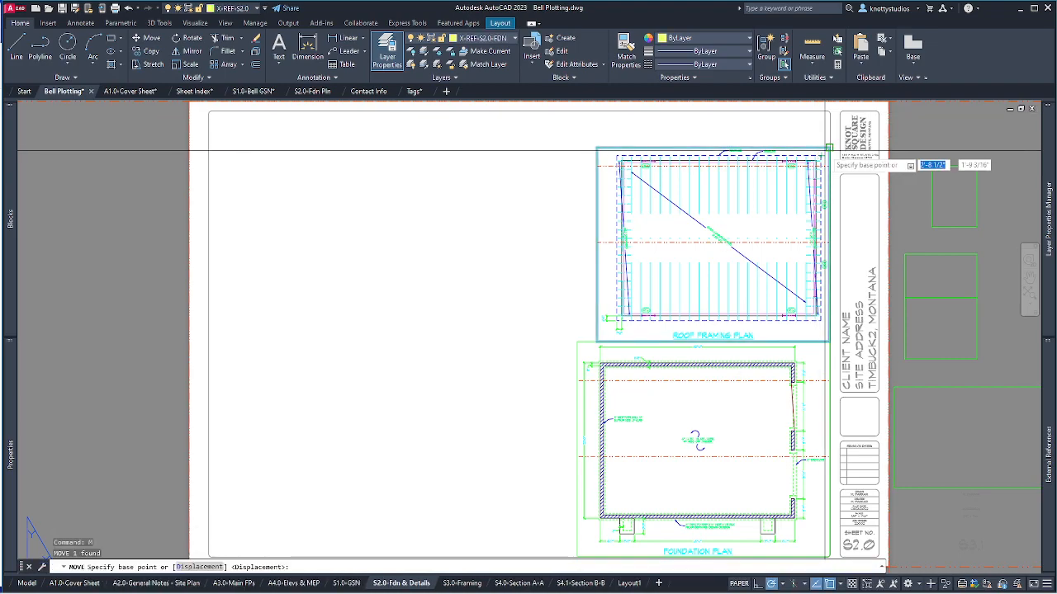
pyautogui.click(829, 147)
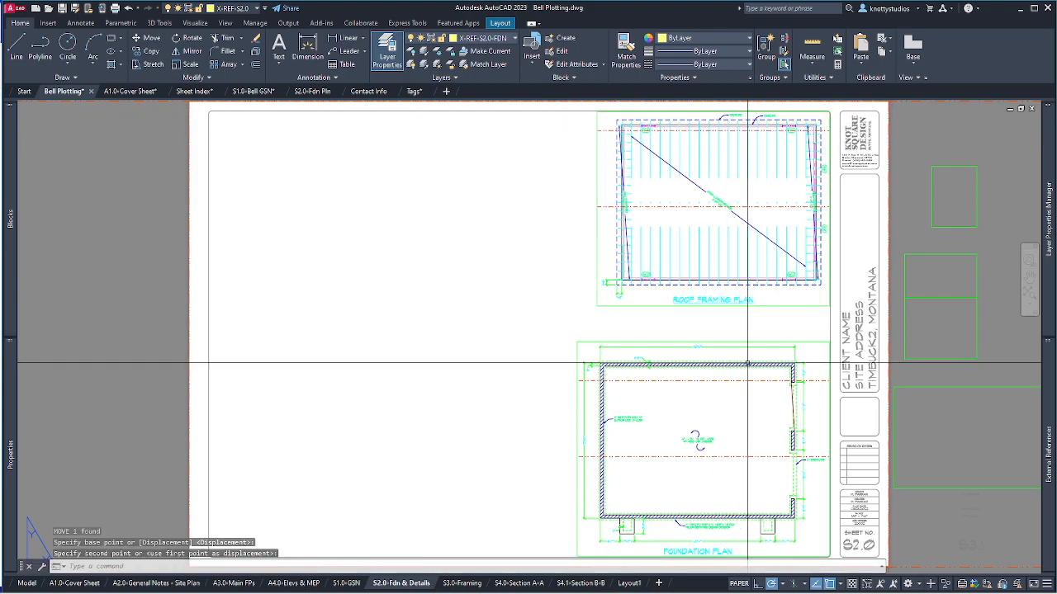
pyautogui.click(599, 288)
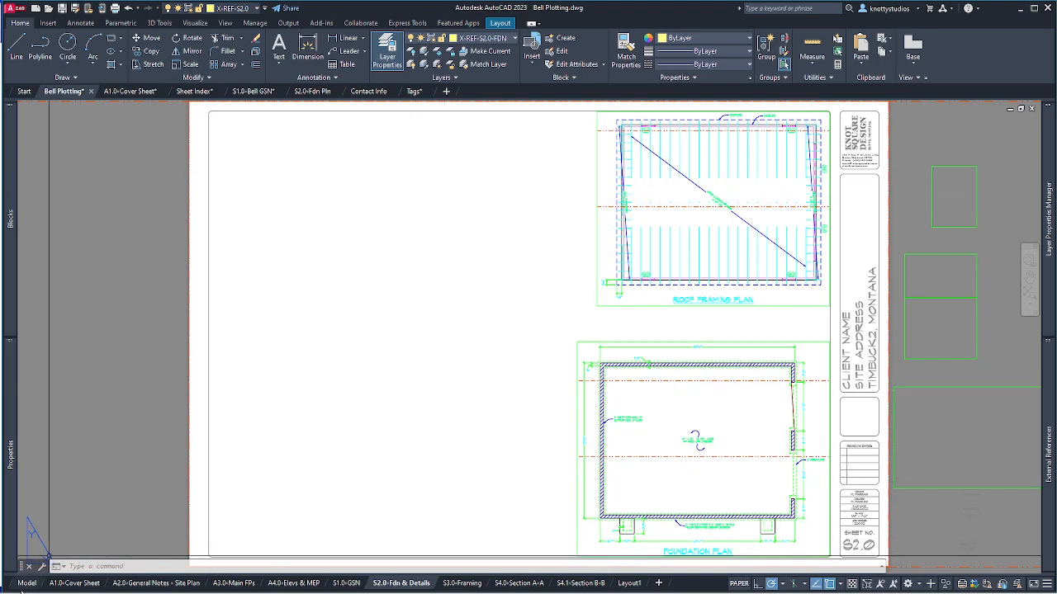
# Return to model space at the lower part of the foundation plan and make G-LABELJUNK the current layer.
pyautogui.click(27, 583)
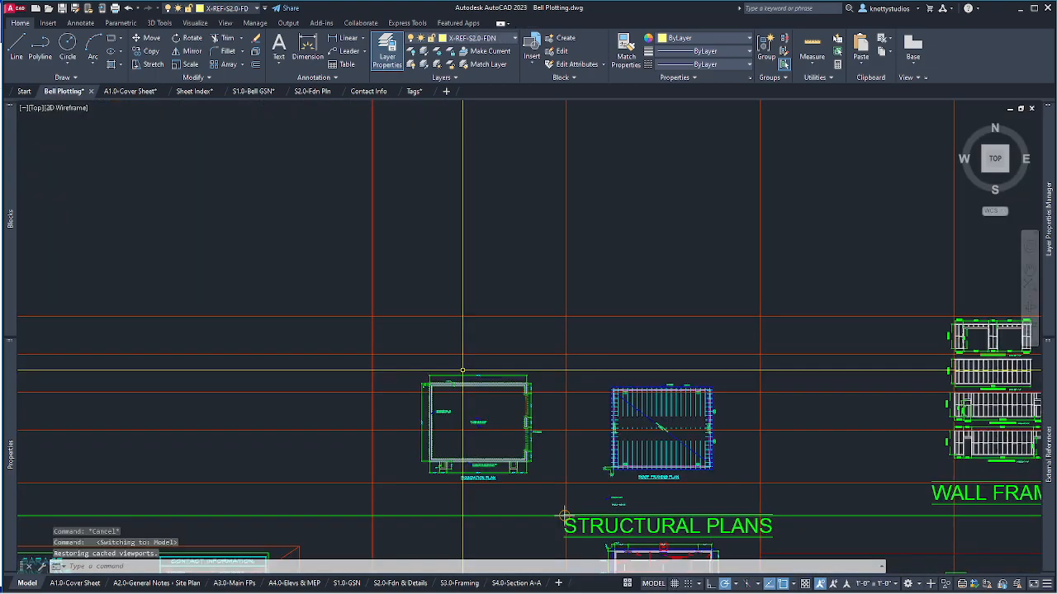
pyautogui.scroll(3, 529, 523)
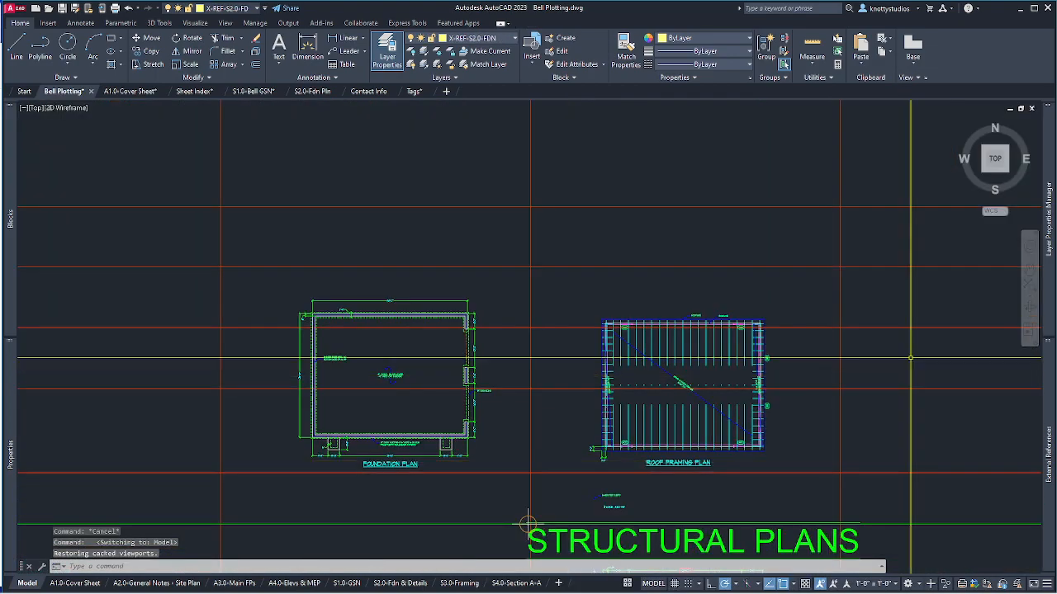
pyautogui.scroll(2, 526, 523)
pyautogui.moveTo(527, 524); pyautogui.dragTo(670, 551, button='middle')
pyautogui.scroll(4, 290, 465)
pyautogui.scroll(-2, 319, 443)
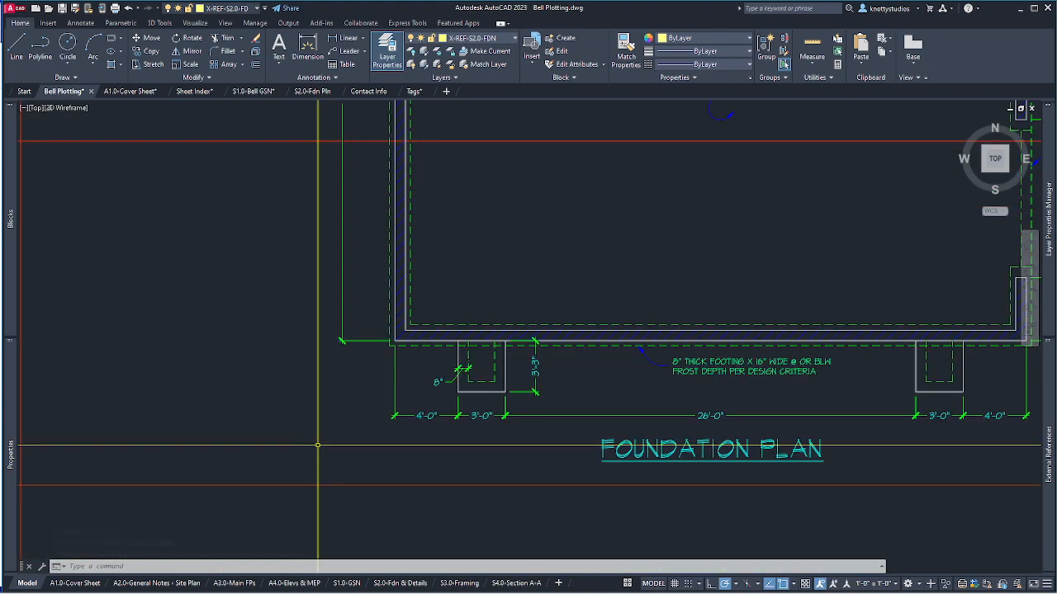
pyautogui.click(499, 39)
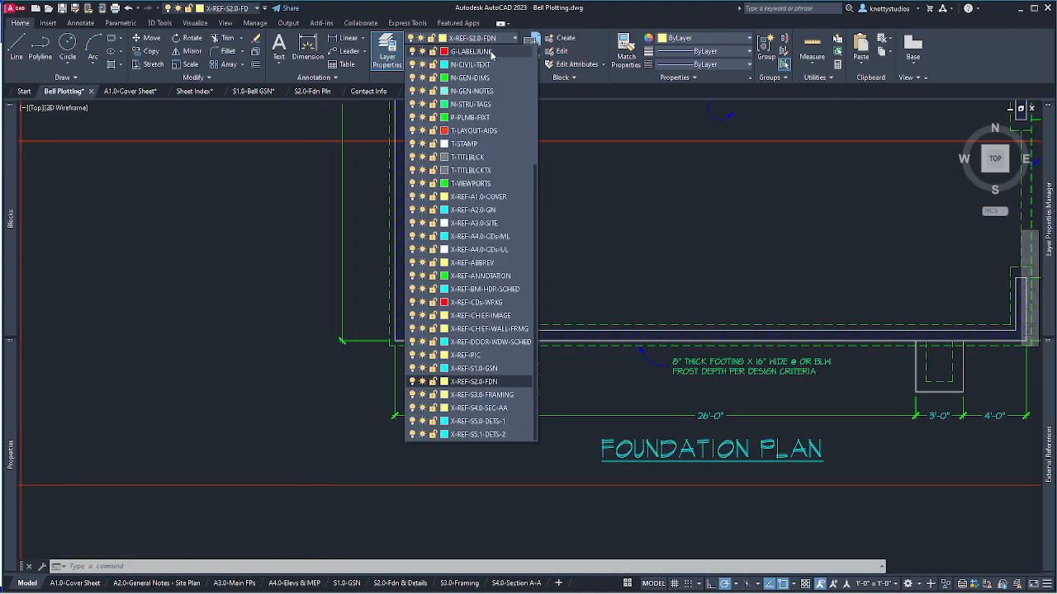
pyautogui.click(487, 51)
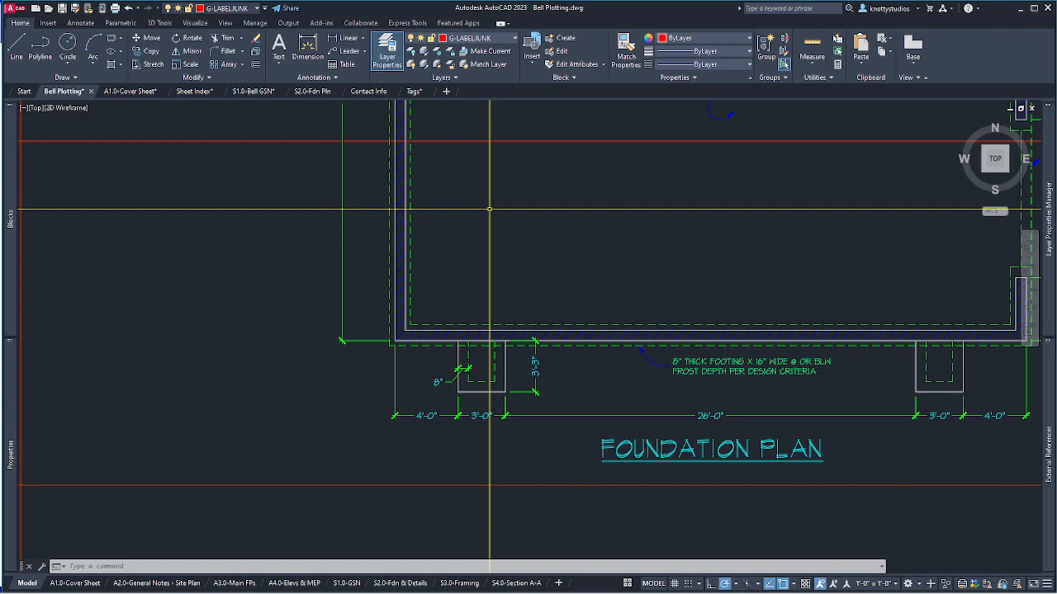
# Draw a vertical construction line through the foundation plan's lower-left outer wall corner.
pyautogui.write('l')
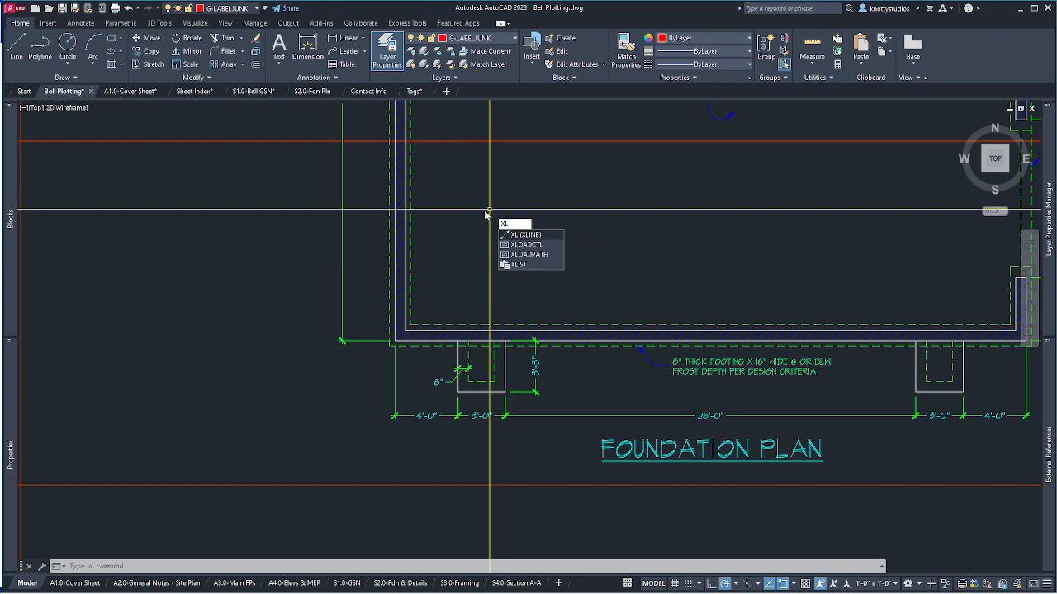
pyautogui.press('Return')
pyautogui.write('v')
pyautogui.press('Return')
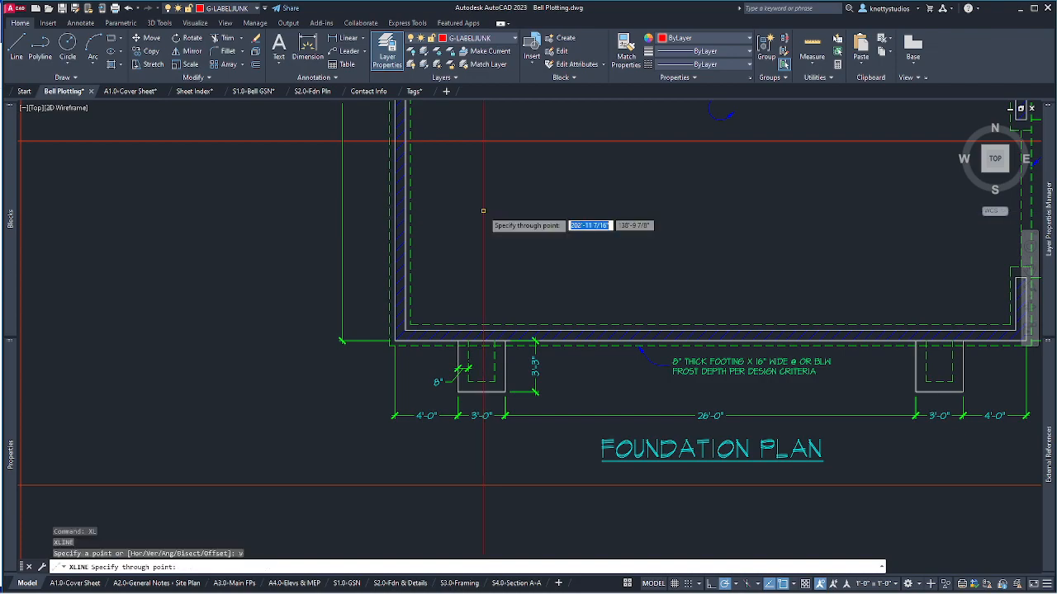
pyautogui.click(395, 340)
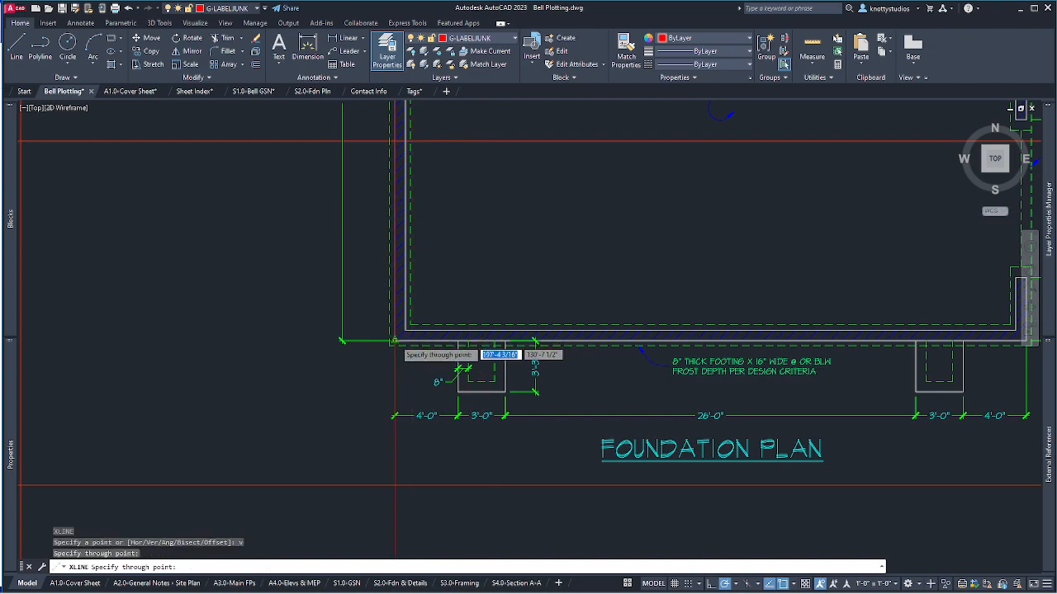
# Add a vertical construction line through the roof framing plan's lower-left outer wall corner, then save the drawing.
pyautogui.scroll(-3, 346, 363)
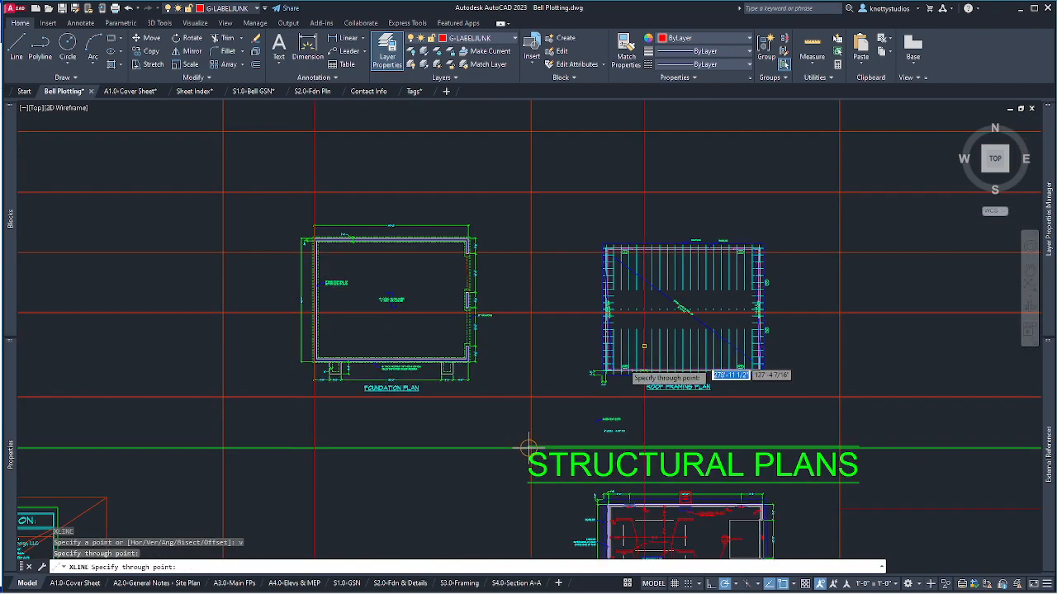
pyautogui.scroll(6, 599, 375)
pyautogui.scroll(2, 599, 374)
pyautogui.click(677, 328)
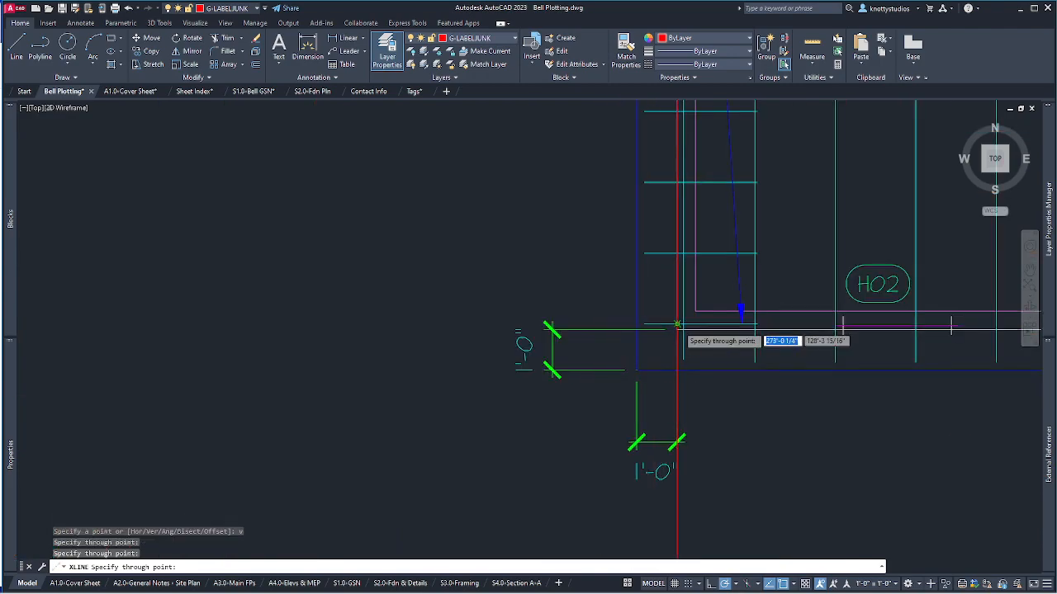
pyautogui.scroll(6, 685, 304)
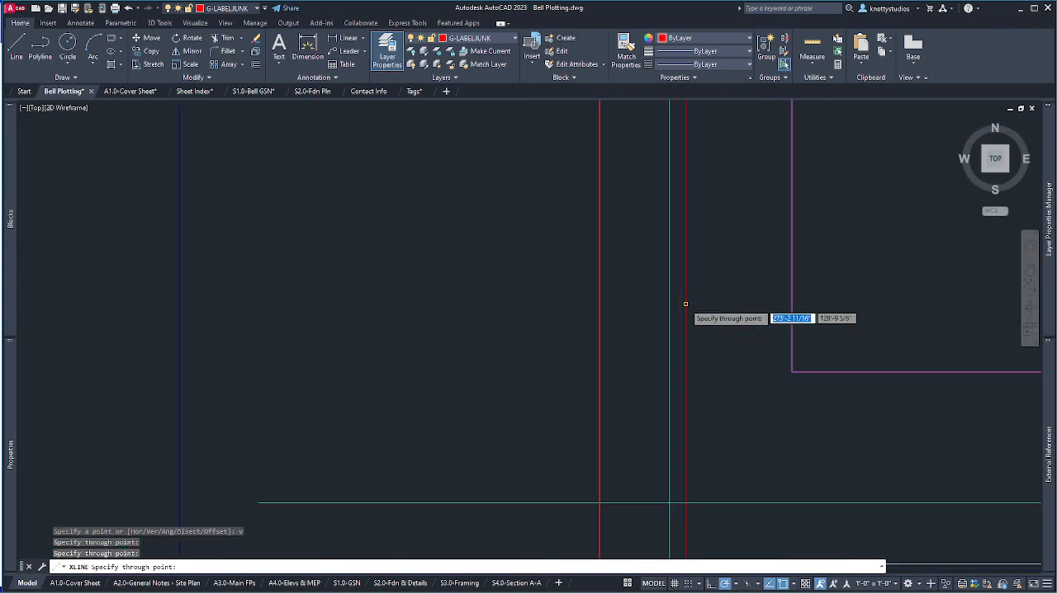
pyautogui.press('Return')
pyautogui.scroll(-10, 603, 309)
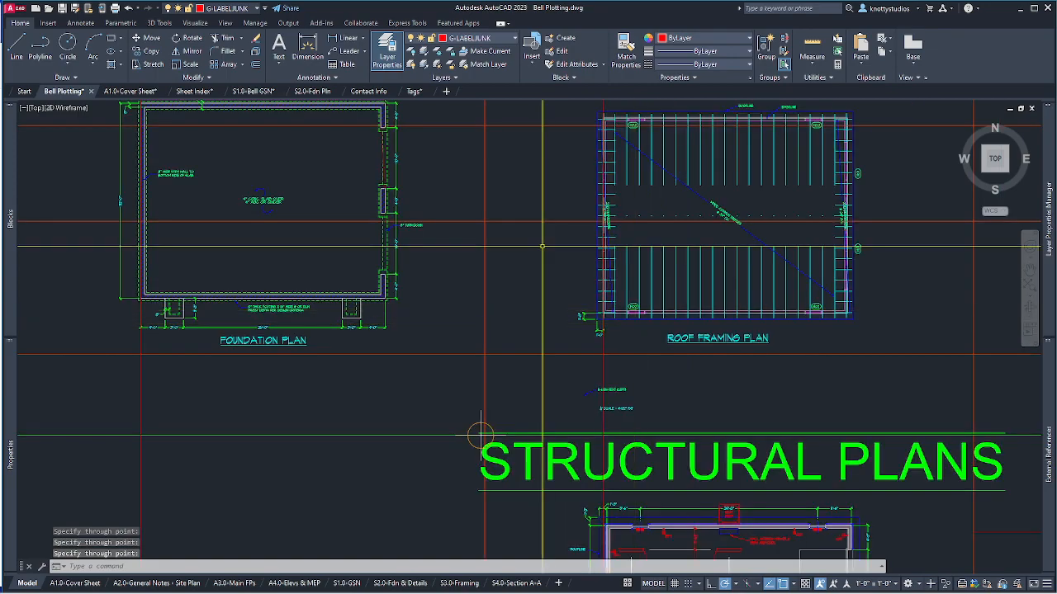
pyautogui.scroll(-2, 610, 384)
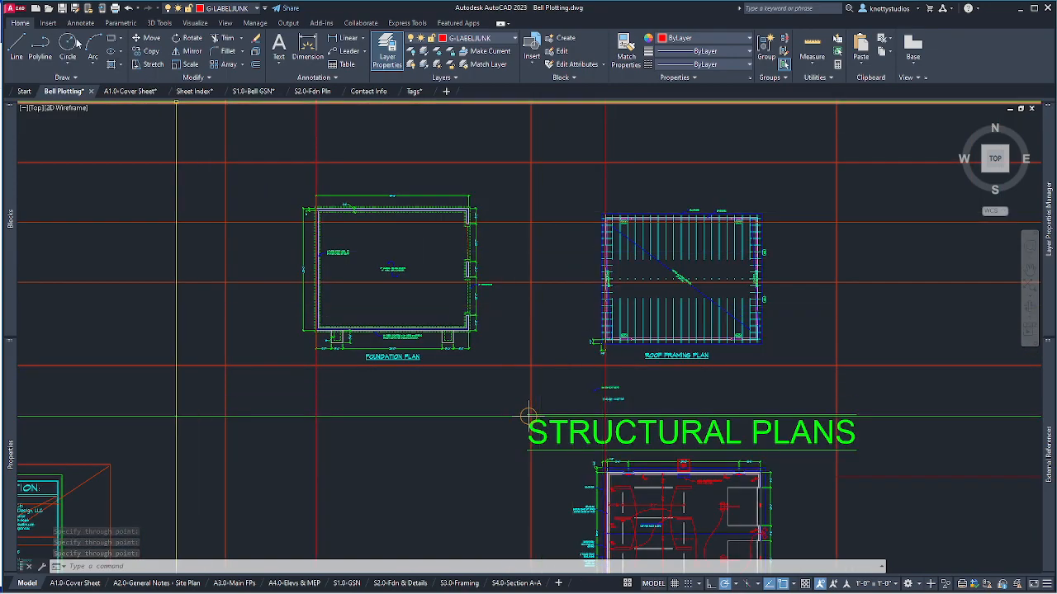
pyautogui.hotkey('ctrl', 's')
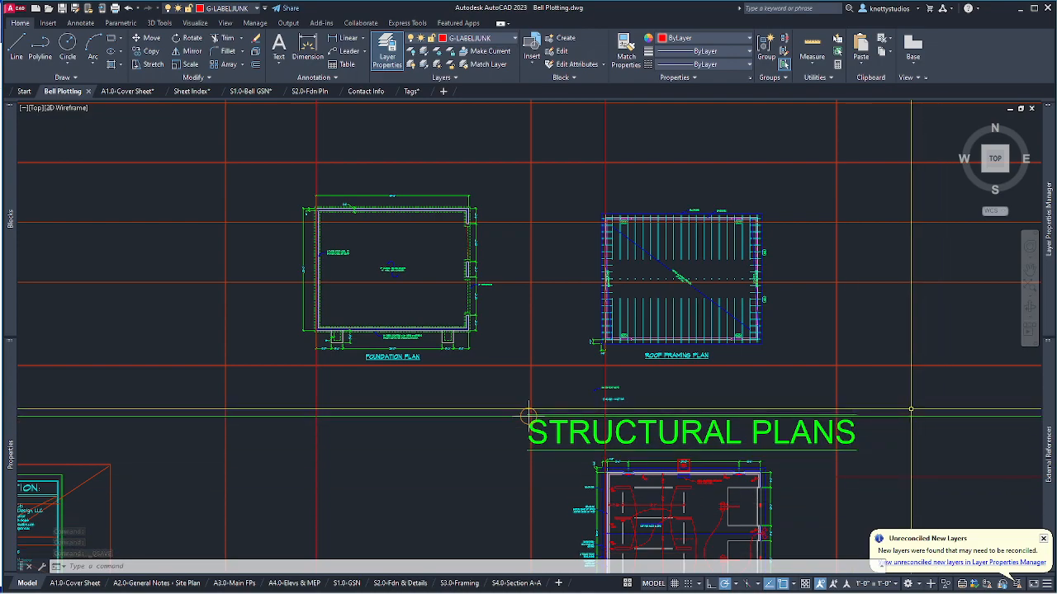
# Check the current VISRETAIN setting and review the drawing's external references.
pyautogui.write('r')
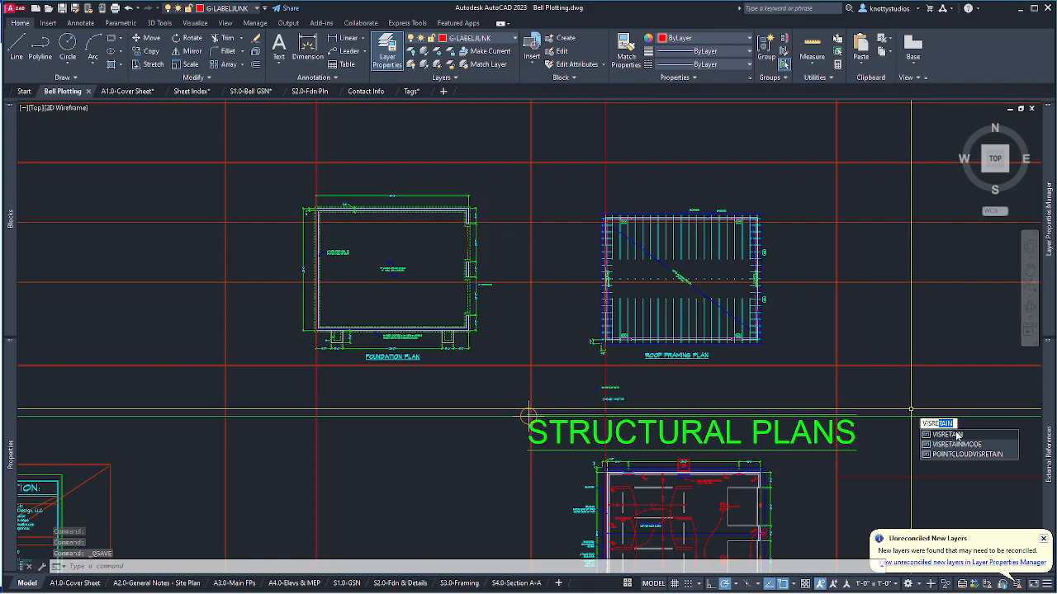
pyautogui.click(955, 435)
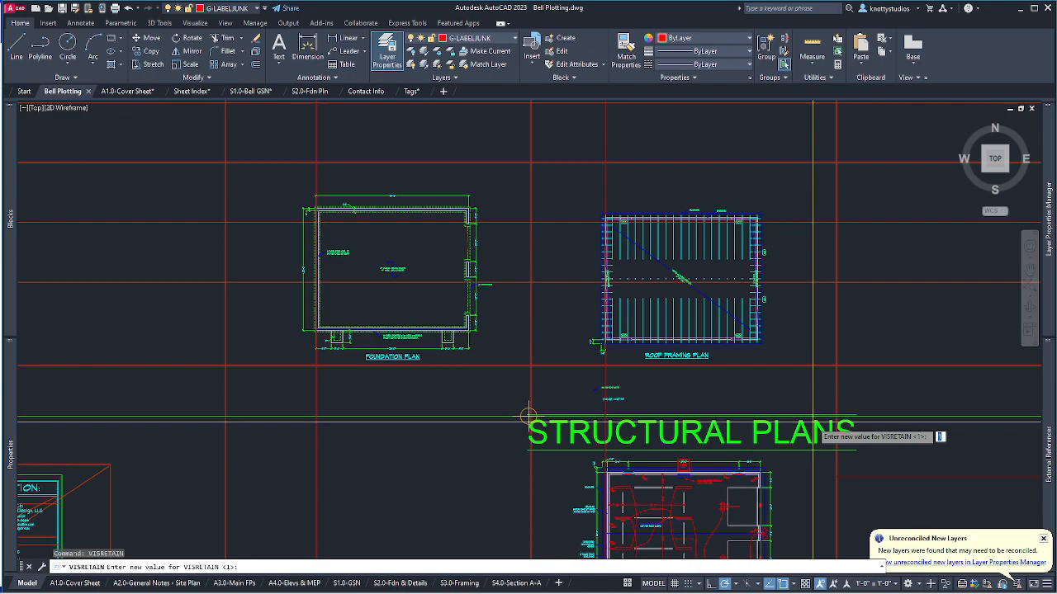
pyautogui.press('Escape')
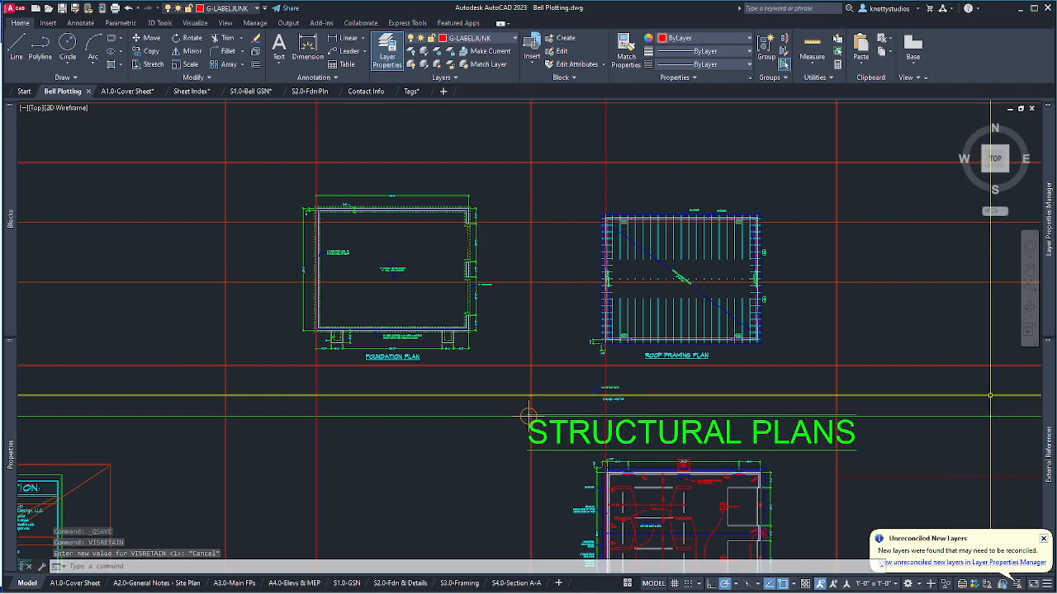
pyautogui.moveTo(1043, 399)
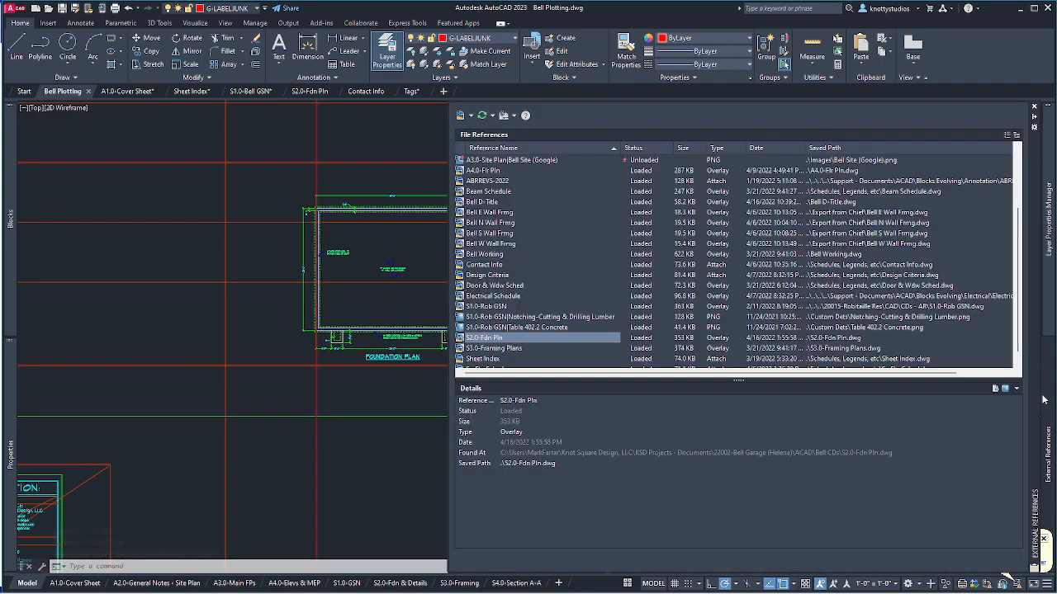
pyautogui.moveTo(1044, 318)
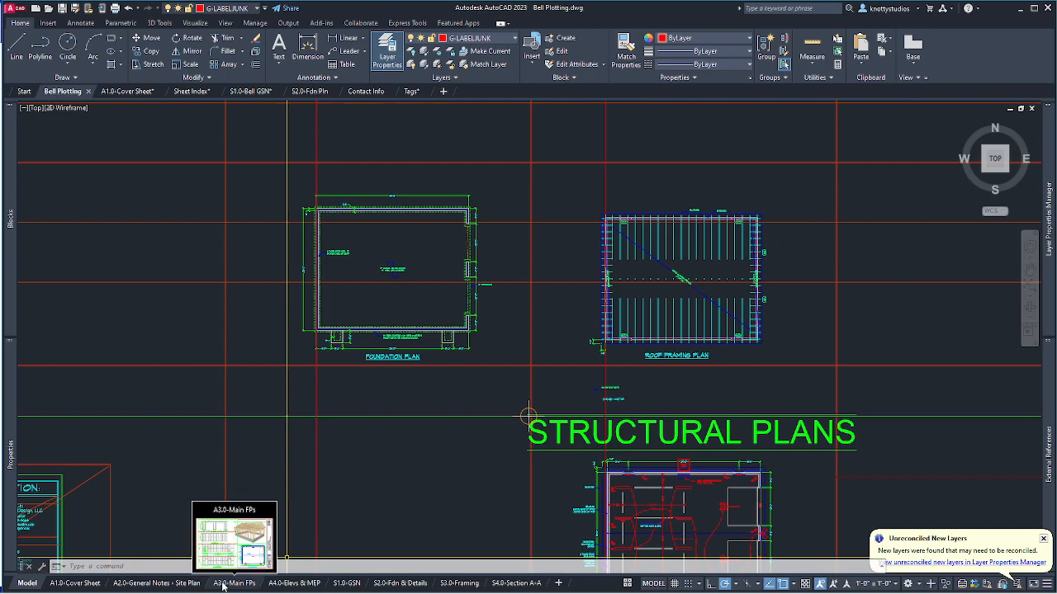
# On the S2.0-Fdn & Details layout, draw a vertical construction line where the foundation plan's left-wall reference line meets its viewport's upper edge.
pyautogui.click(394, 585)
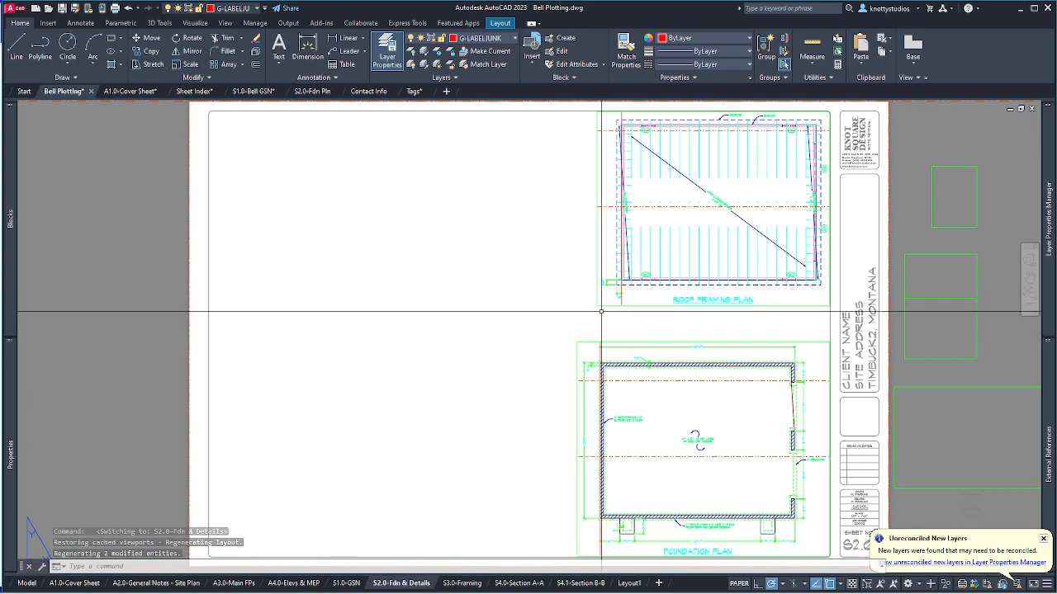
pyautogui.scroll(3, 602, 312)
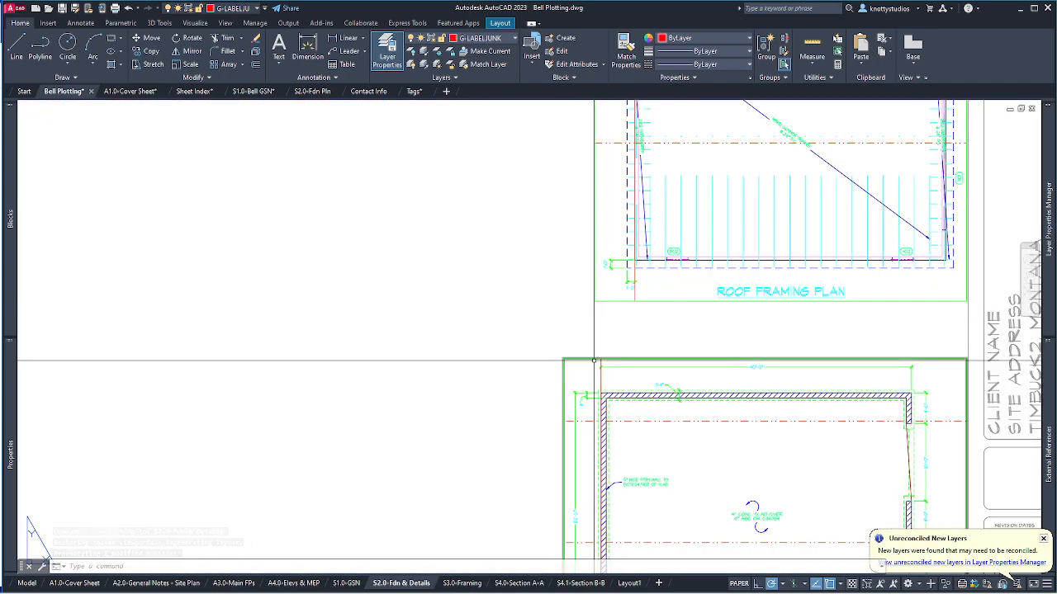
pyautogui.write('l')
pyautogui.press('Return')
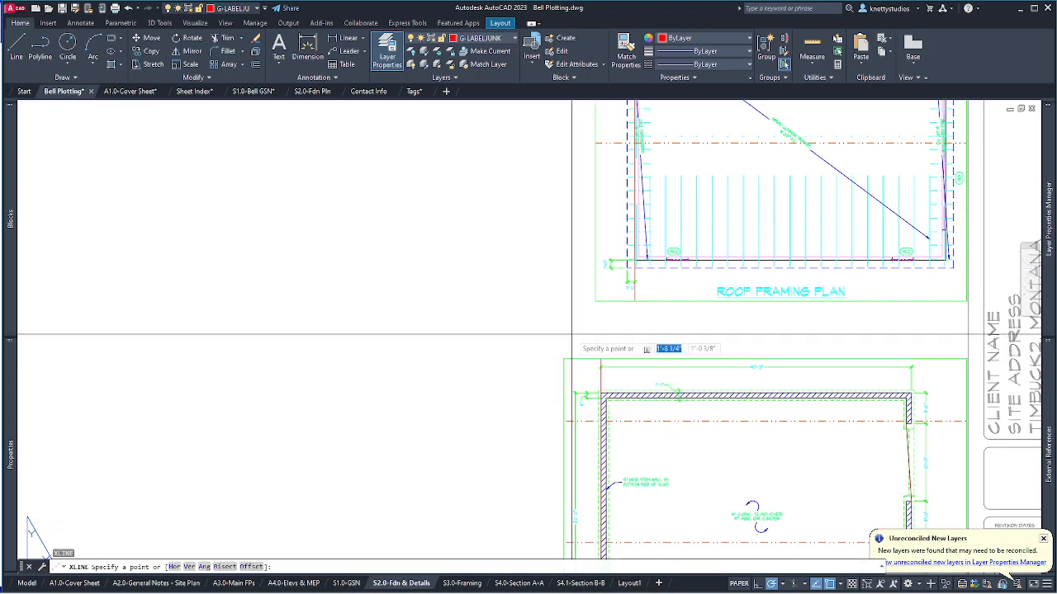
pyautogui.write('v')
pyautogui.press('Return')
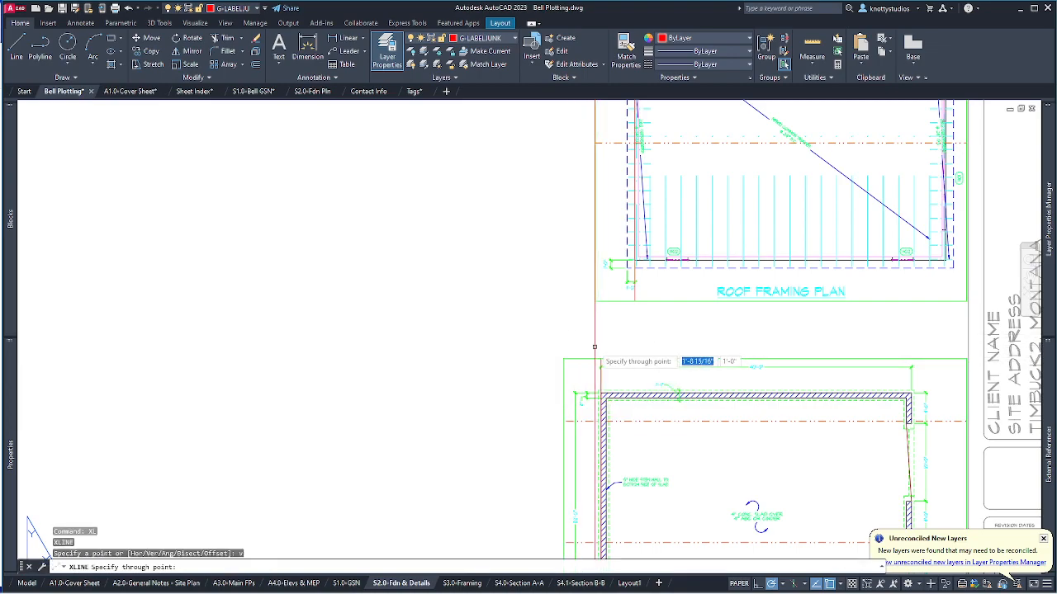
pyautogui.click(600, 363)
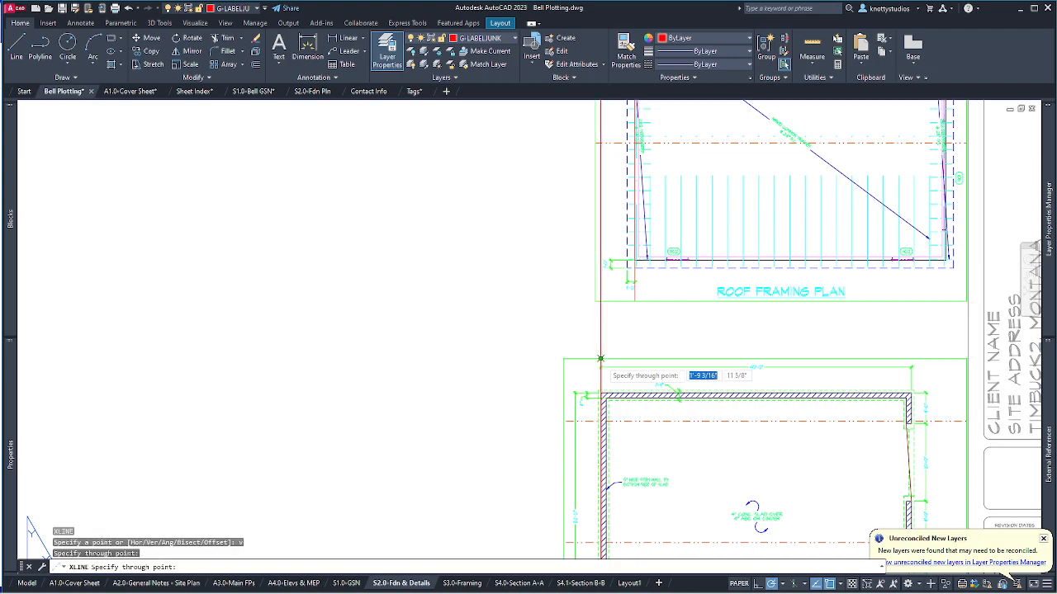
pyautogui.press('Return')
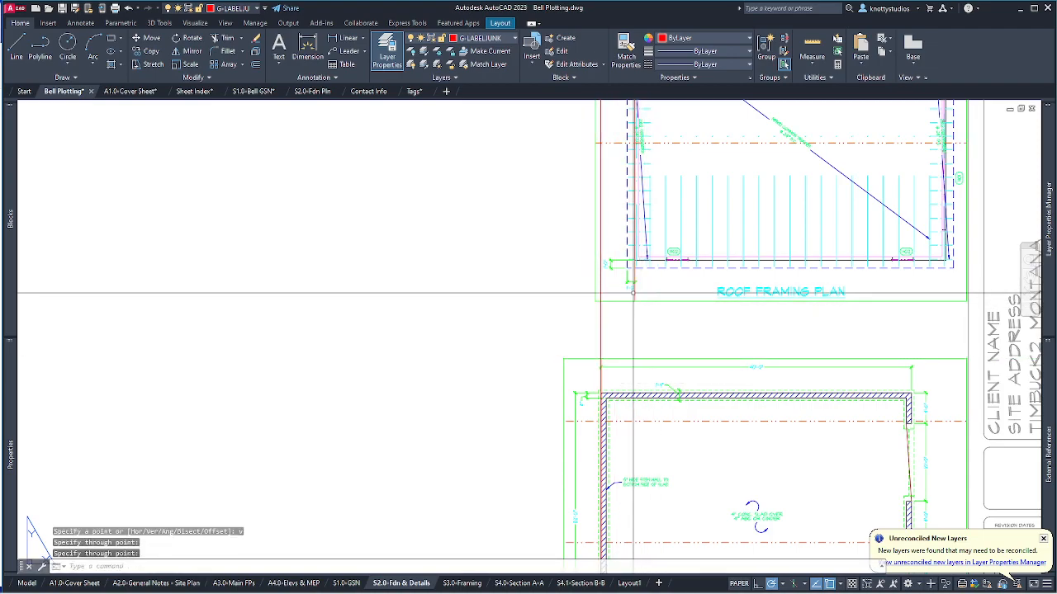
# Move the roof framing plan viewport from its lower-left wall corner perpendicular to the vertical construction line, aligning it with the foundation plan.
pyautogui.write('m')
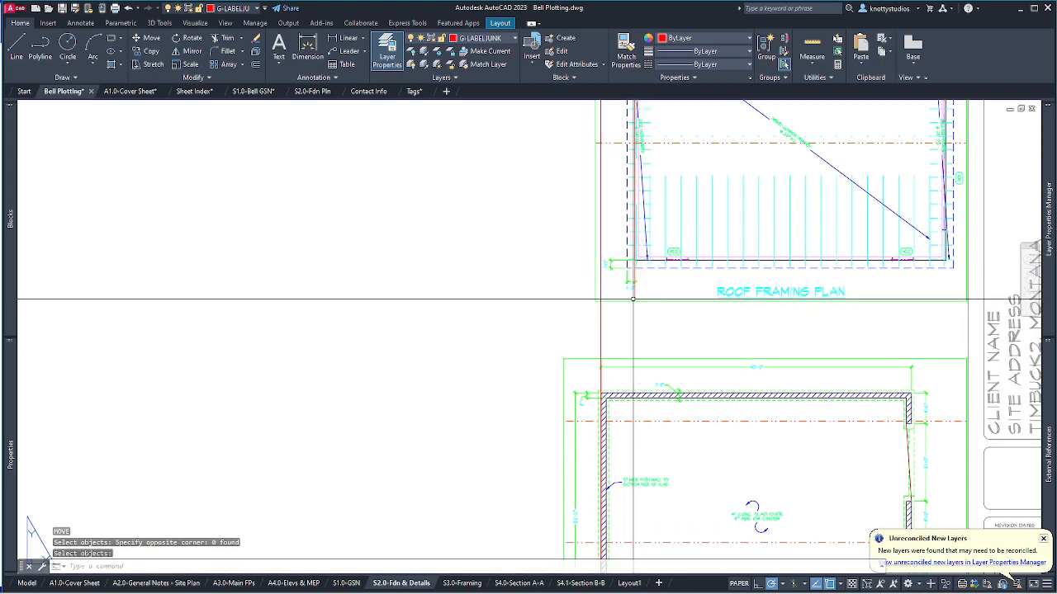
pyautogui.press('Return')
pyautogui.click(654, 294)
pyautogui.click(632, 289)
pyautogui.press('Return')
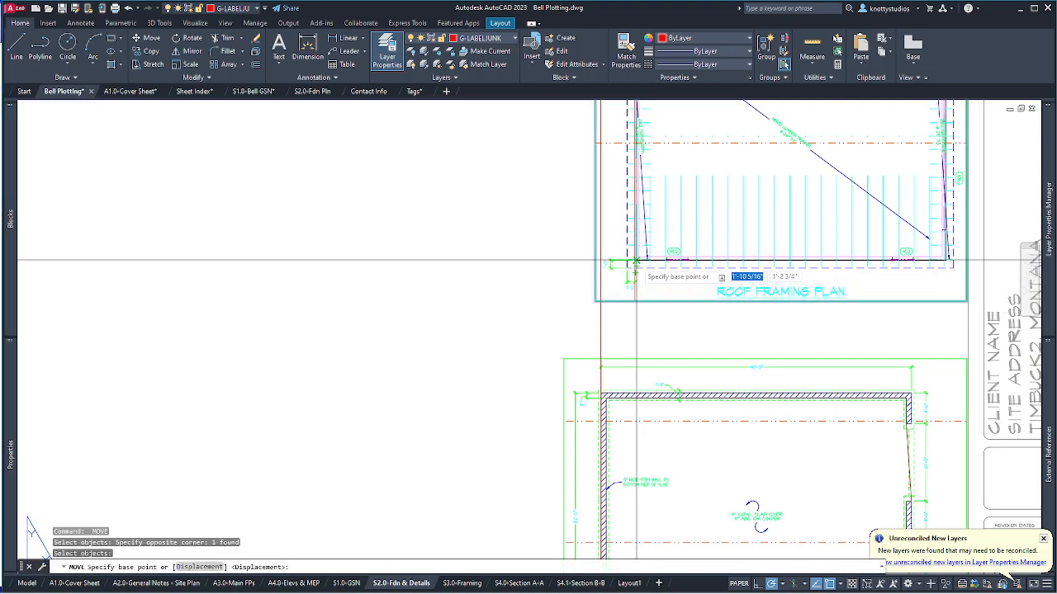
pyautogui.scroll(6, 635, 262)
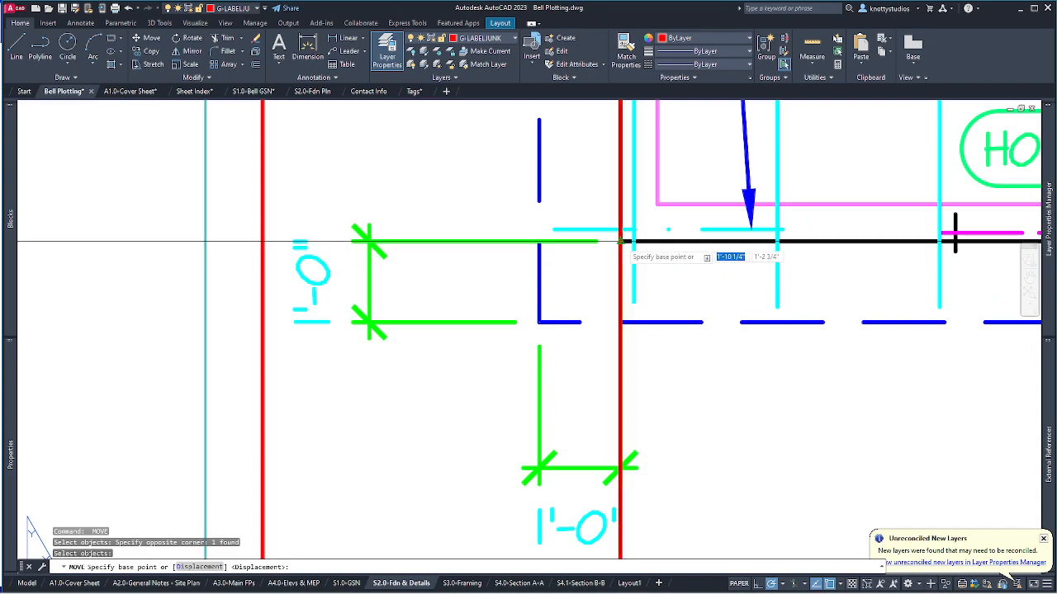
pyautogui.click(628, 234)
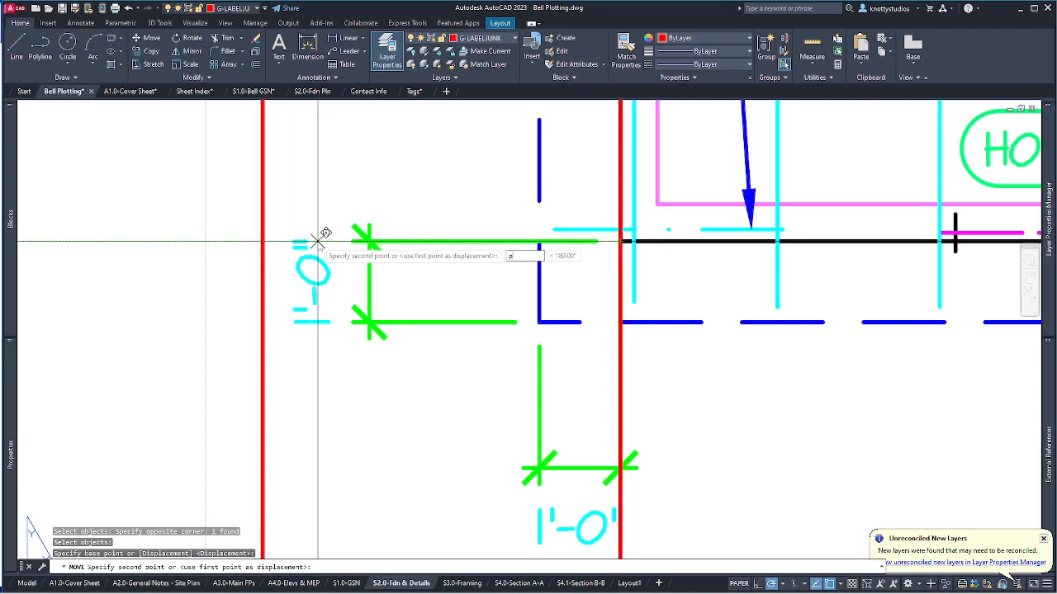
pyautogui.press('Return')
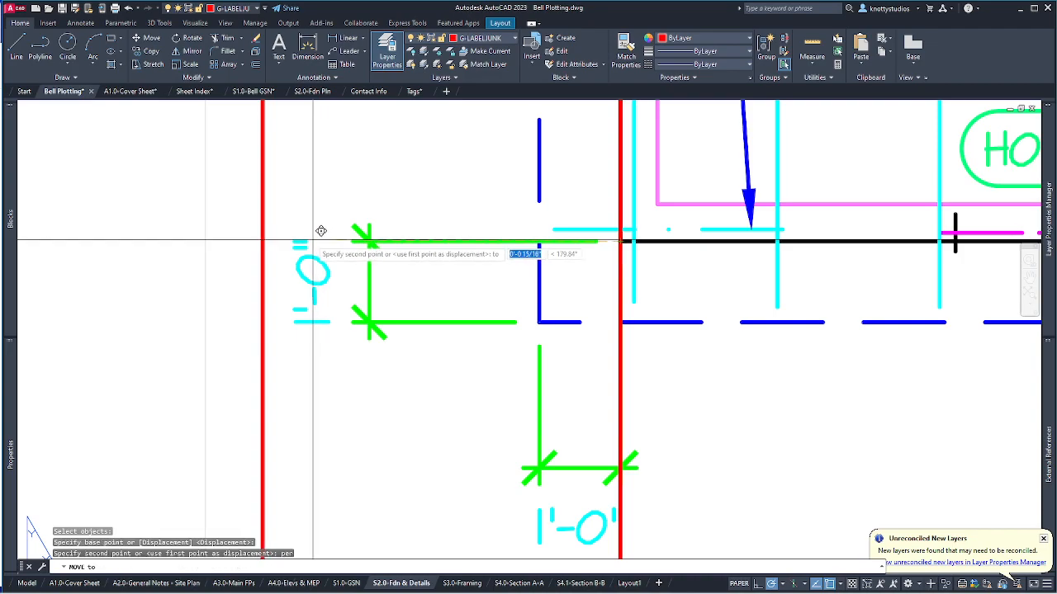
pyautogui.click(263, 239)
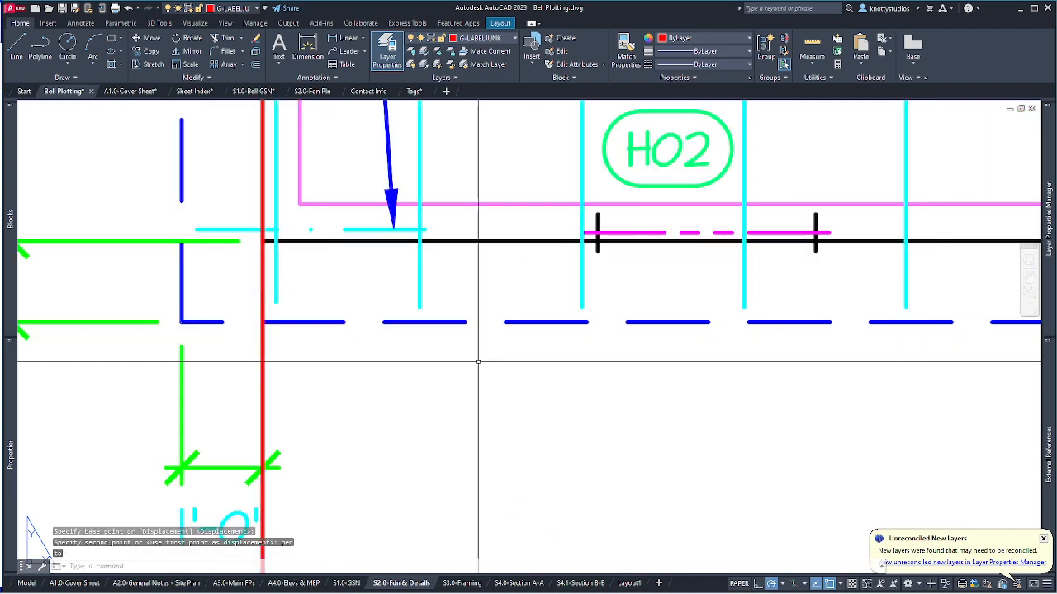
# Erase the vertical alignment construction line from the S2.0 sheet's paper space.
pyautogui.scroll(-10, 481, 356)
pyautogui.write('e')
pyautogui.press('Return')
pyautogui.click(491, 206)
pyautogui.click(455, 214)
pyautogui.press('Return')
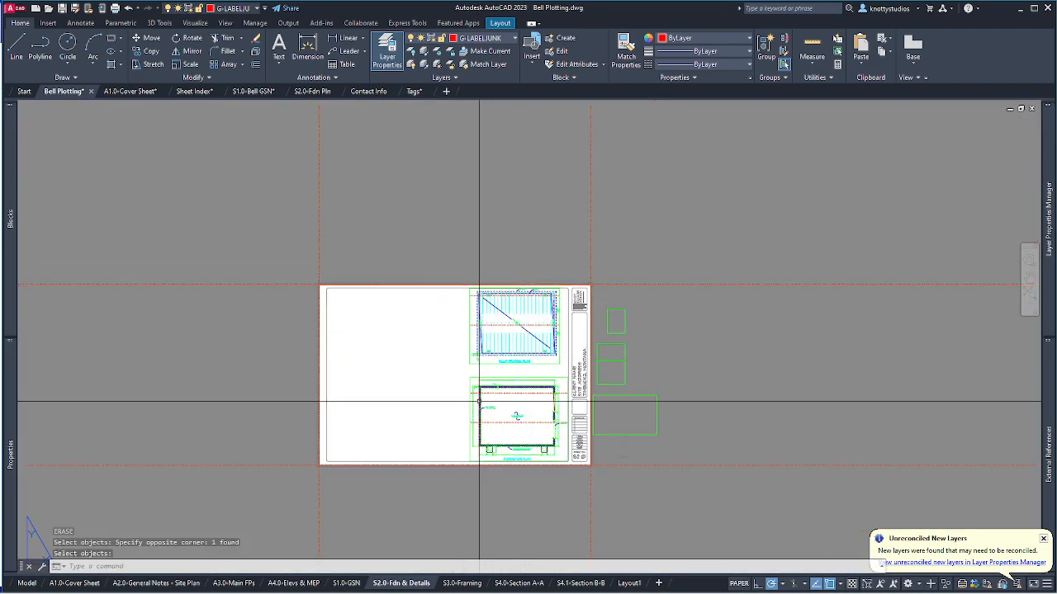
# Move the large empty viewport from outside the sheet into the open area left of the two plan viewports.
pyautogui.scroll(2, 397, 401)
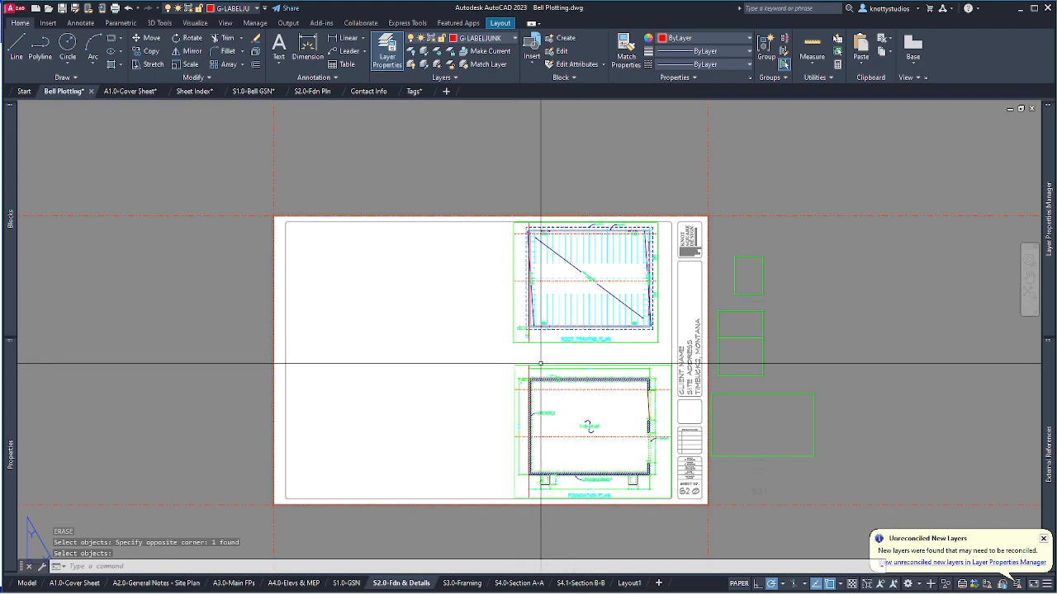
pyautogui.scroll(8, 511, 339)
pyautogui.scroll(-8, 662, 310)
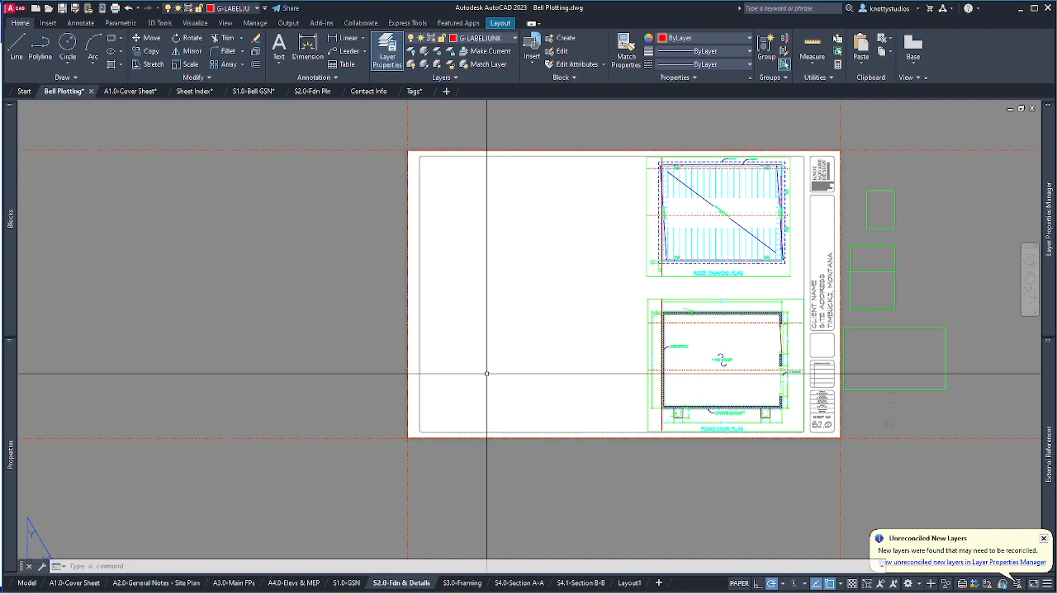
pyautogui.scroll(2, 489, 376)
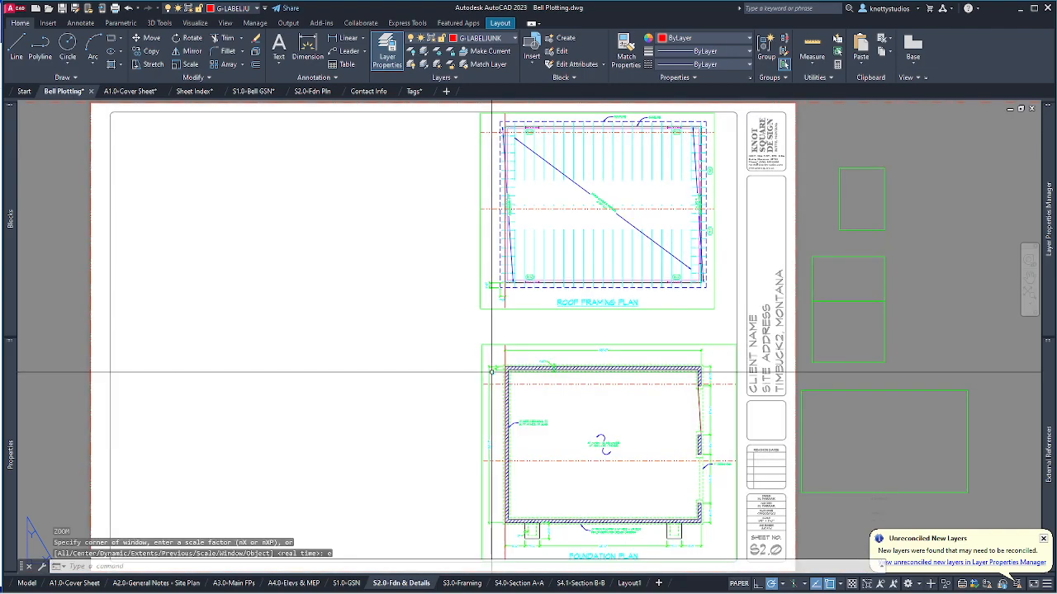
pyautogui.write('m')
pyautogui.press('space')
pyautogui.click(915, 431)
pyautogui.click(901, 382)
pyautogui.press('space')
pyautogui.click(908, 413)
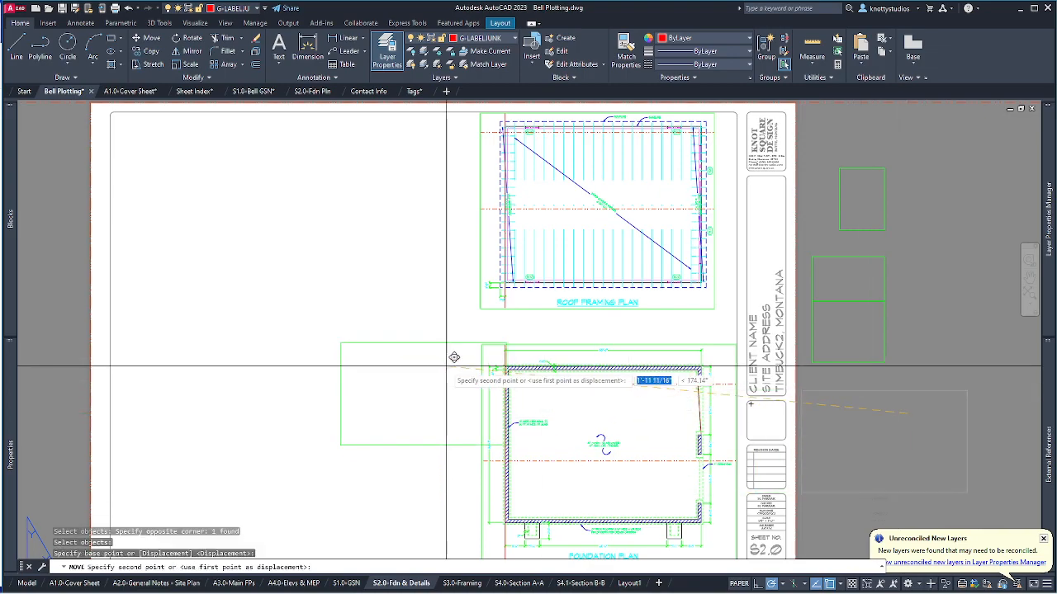
pyautogui.click(261, 229)
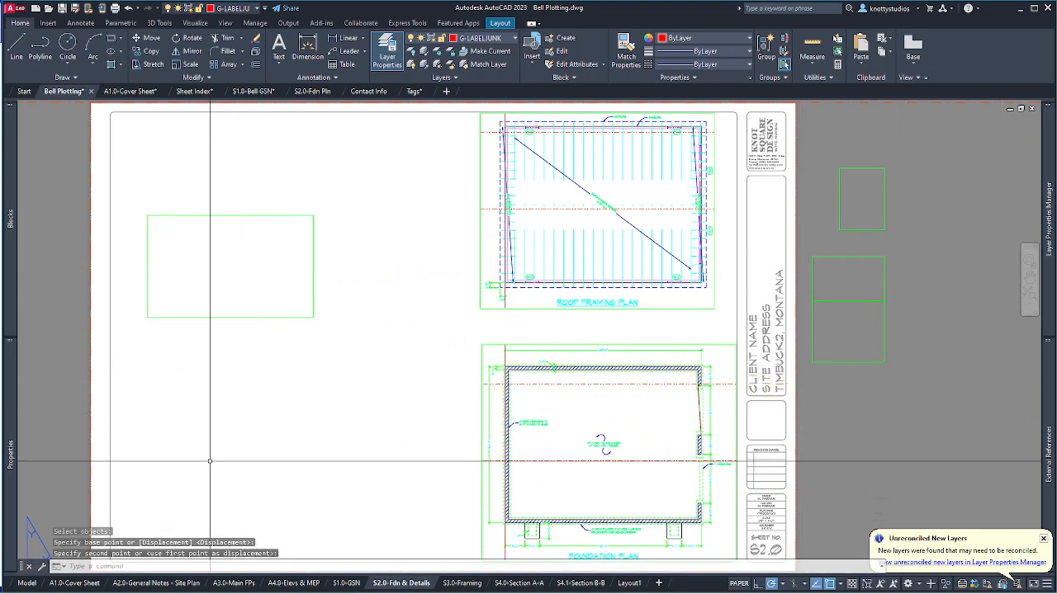
# Enlarge the empty viewport by stretching its lower-right corner toward the foundation plan viewport.
pyautogui.click(313, 317)
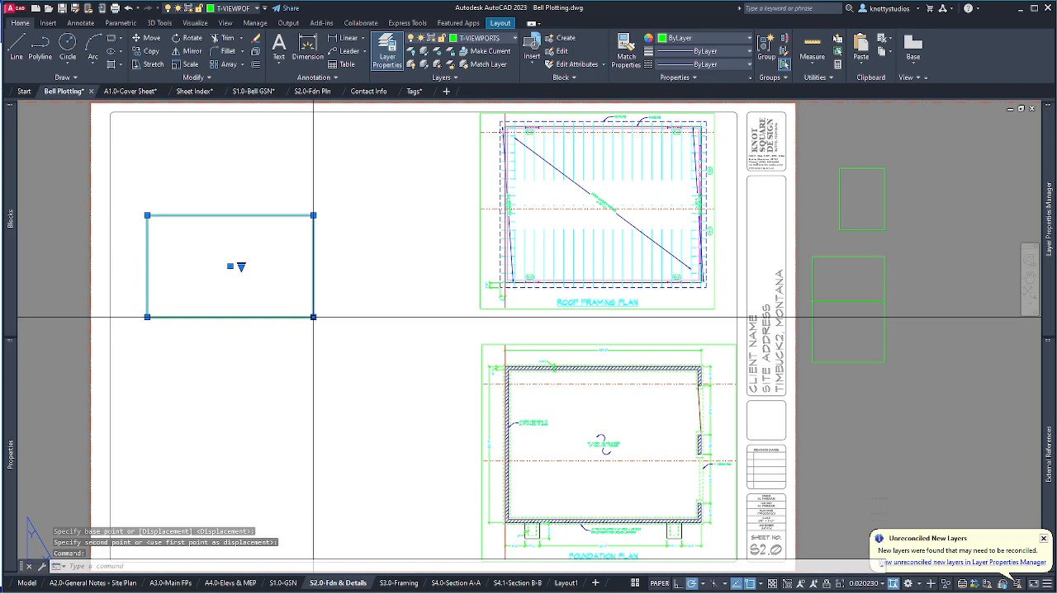
pyautogui.click(313, 317)
pyautogui.click(437, 463)
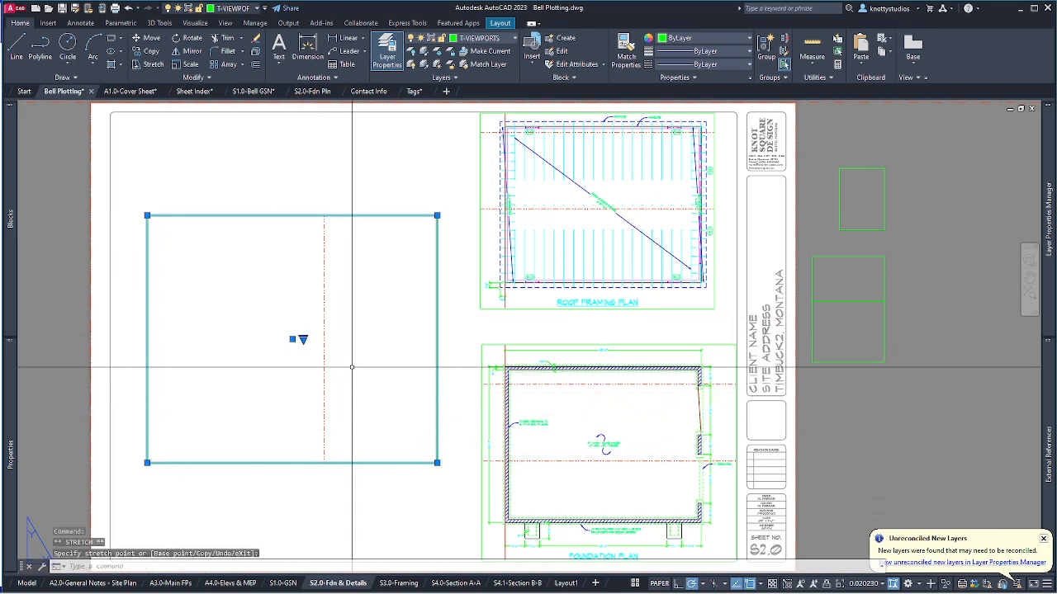
pyautogui.scroll(-2, 352, 346)
pyautogui.scroll(-1, 352, 347)
pyautogui.scroll(5, 352, 347)
pyautogui.click(353, 349)
pyautogui.scroll(-4, 354, 349)
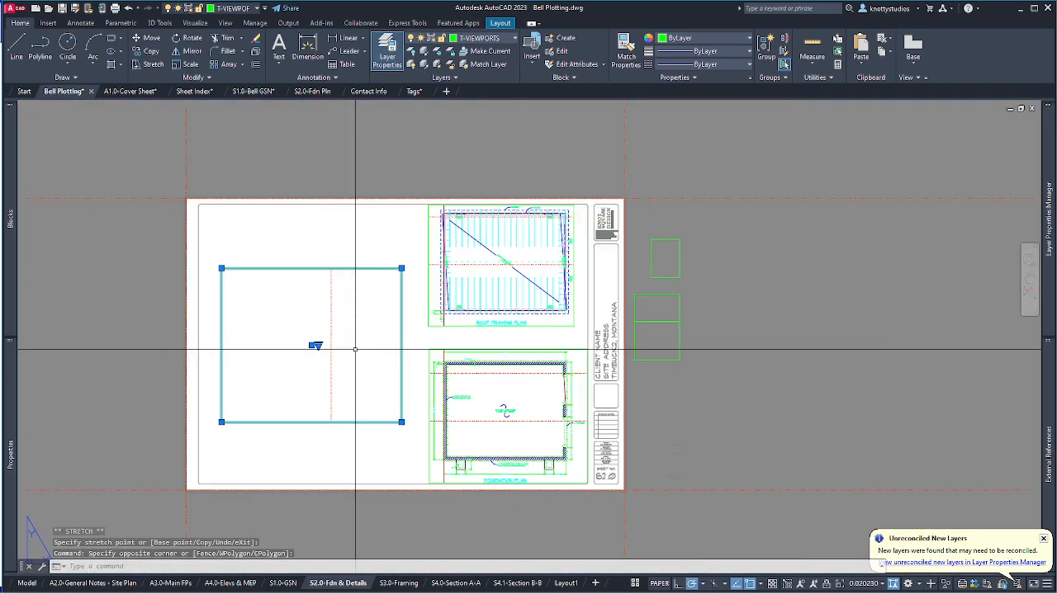
# Activate the empty viewport on sheet S2.0, look through it for the detail drawings, and return to paper space.
pyautogui.click(357, 348)
pyautogui.doubleClick(356, 348)
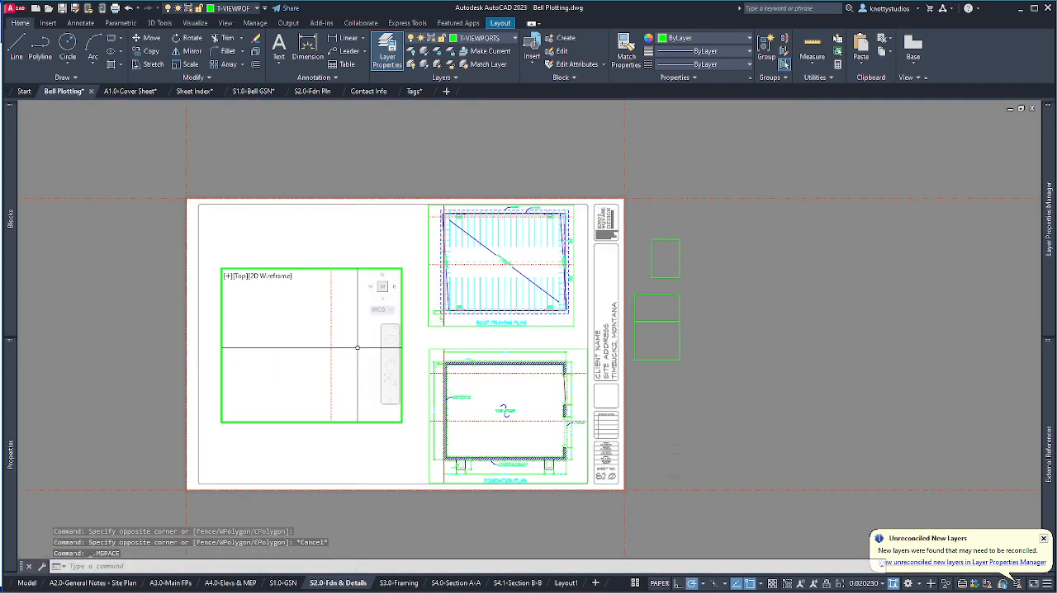
pyautogui.scroll(-5, 356, 347)
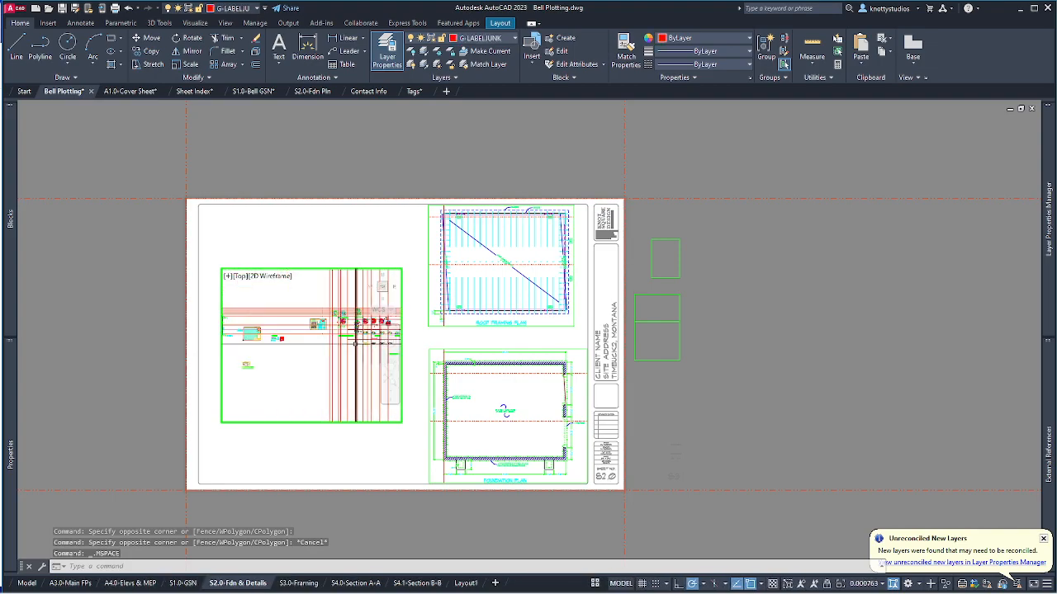
pyautogui.scroll(4, 322, 318)
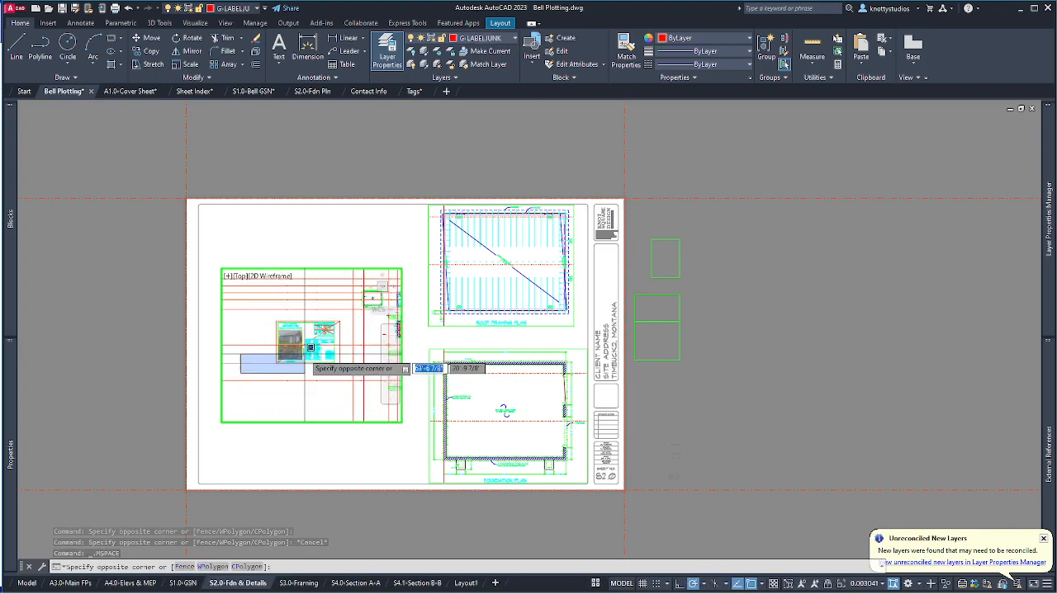
pyautogui.click(353, 353)
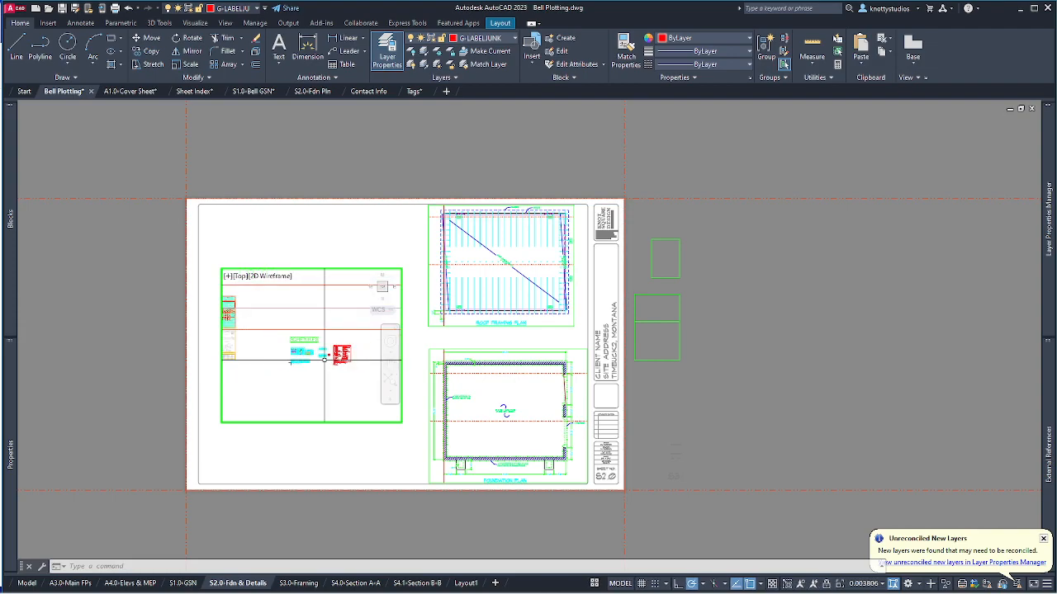
pyautogui.scroll(3, 346, 351)
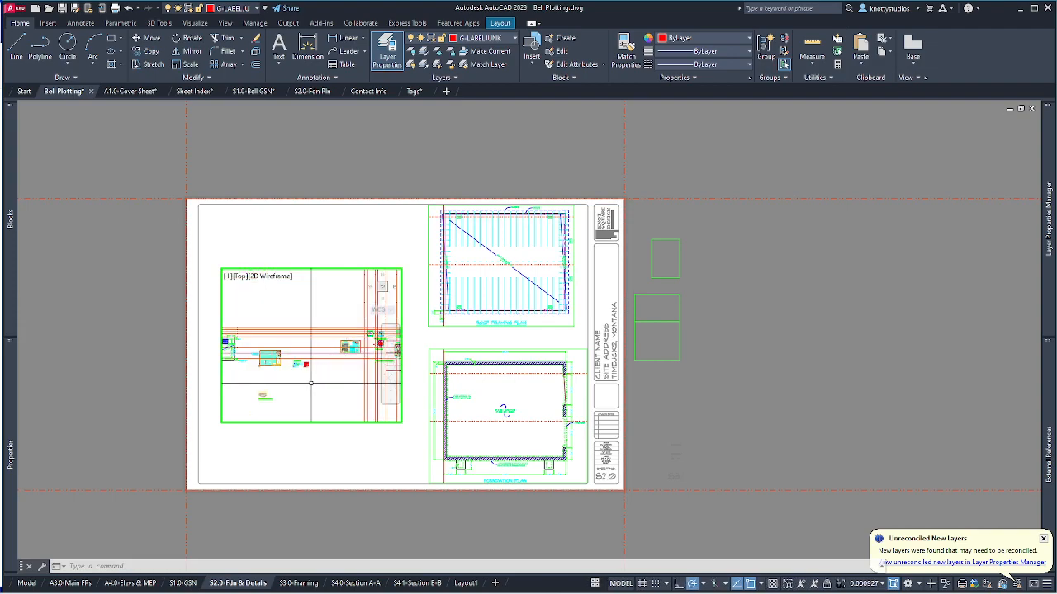
pyautogui.scroll(-3, 256, 361)
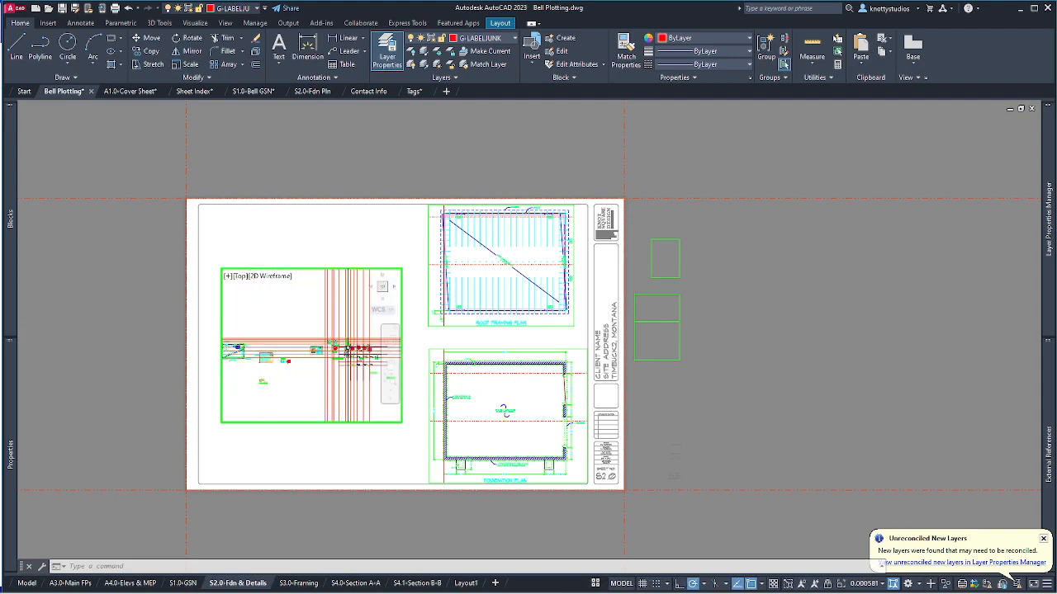
pyautogui.doubleClick(297, 236)
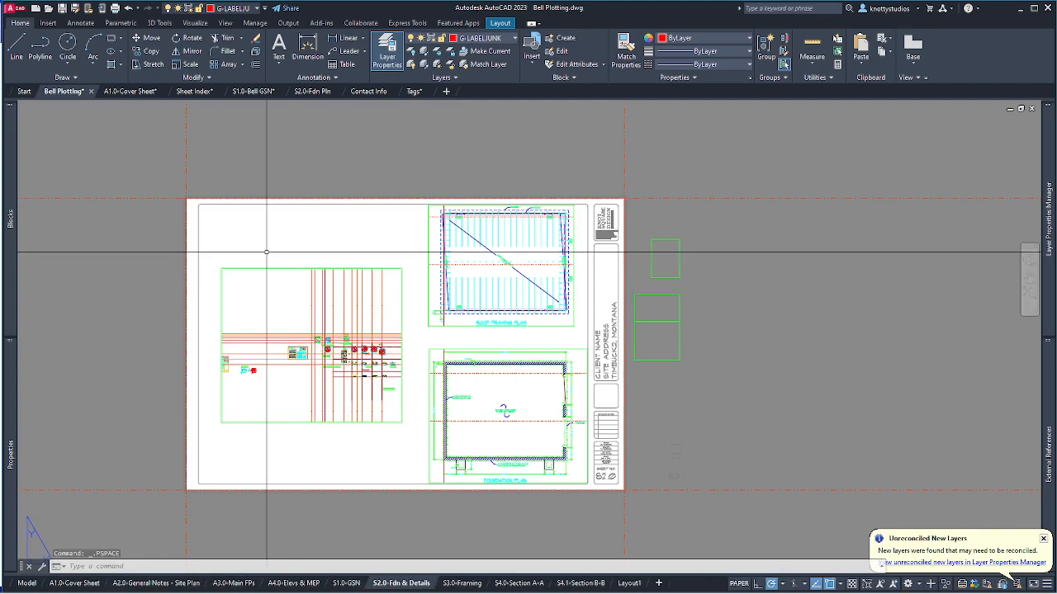
# Look over model space to locate the foundation details and roof framing details headings and free space near the schedules.
pyautogui.click(27, 583)
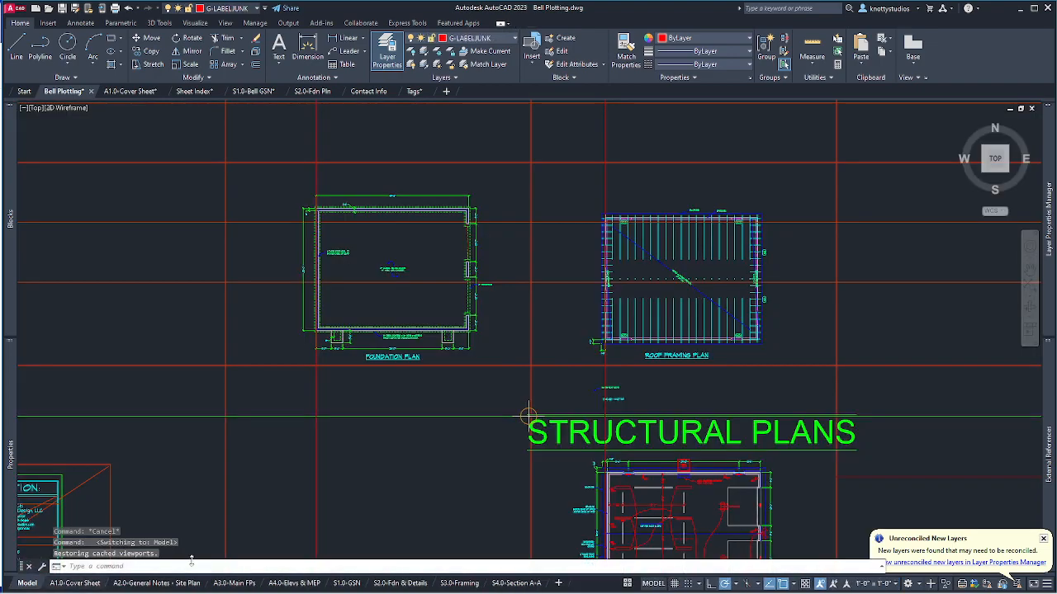
pyautogui.scroll(2, 414, 535)
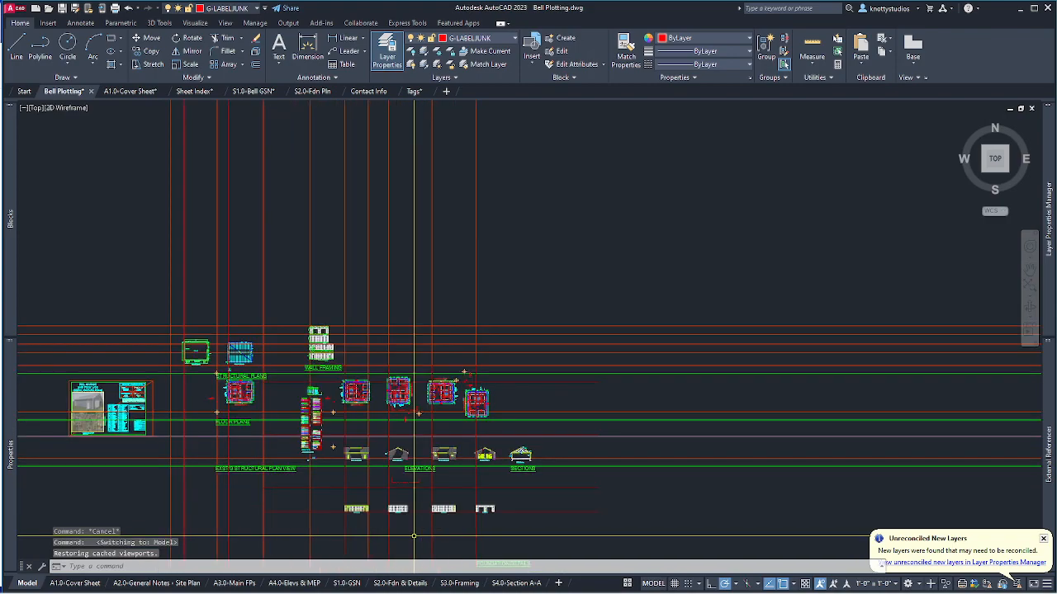
pyautogui.scroll(-3, 457, 468)
pyautogui.scroll(5, 492, 458)
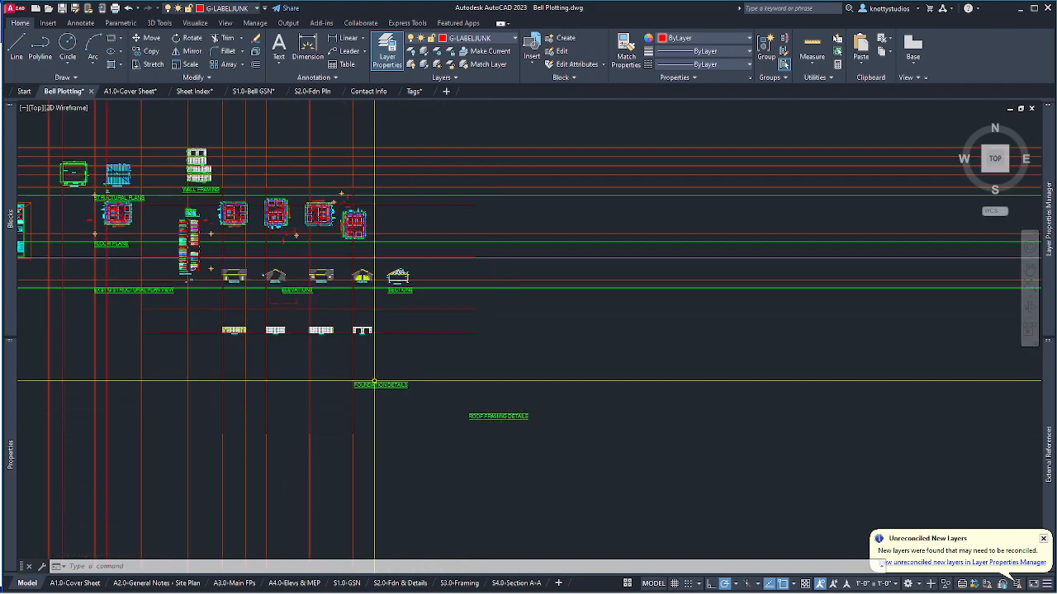
pyautogui.scroll(-2, 504, 447)
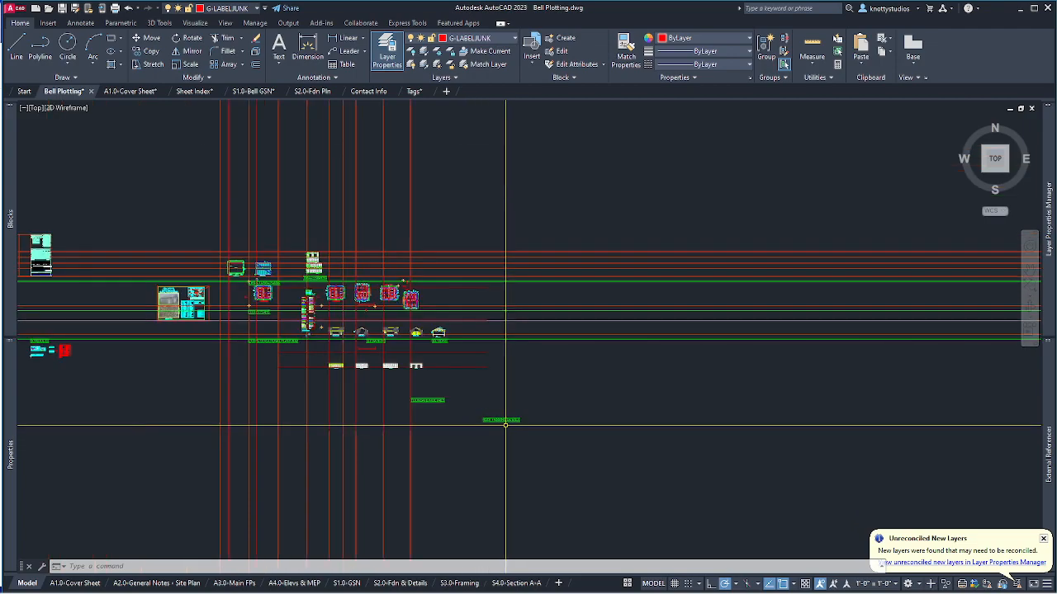
pyautogui.scroll(-2, 517, 444)
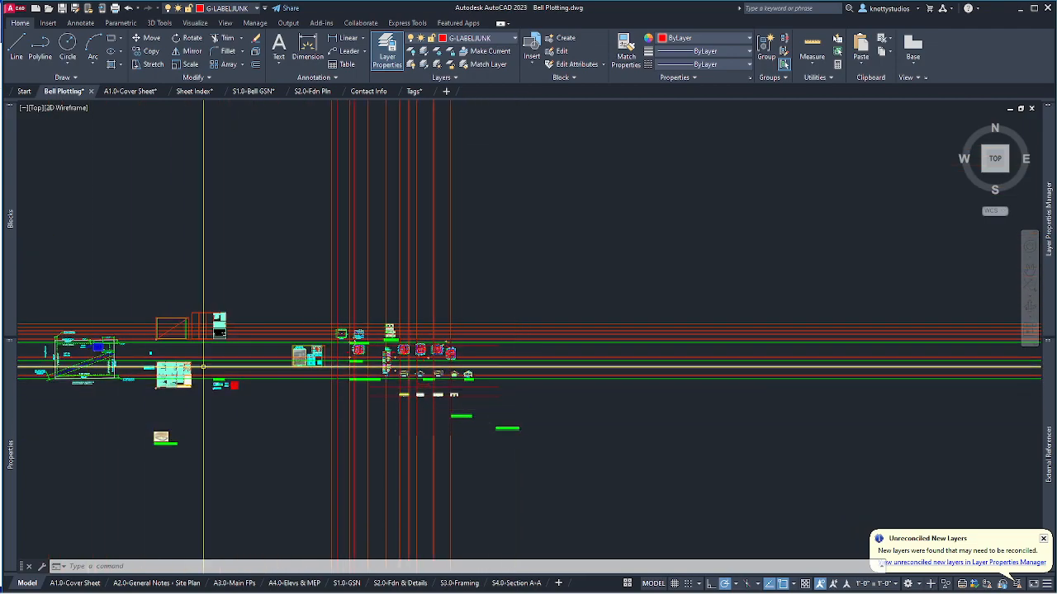
pyautogui.scroll(4, 185, 353)
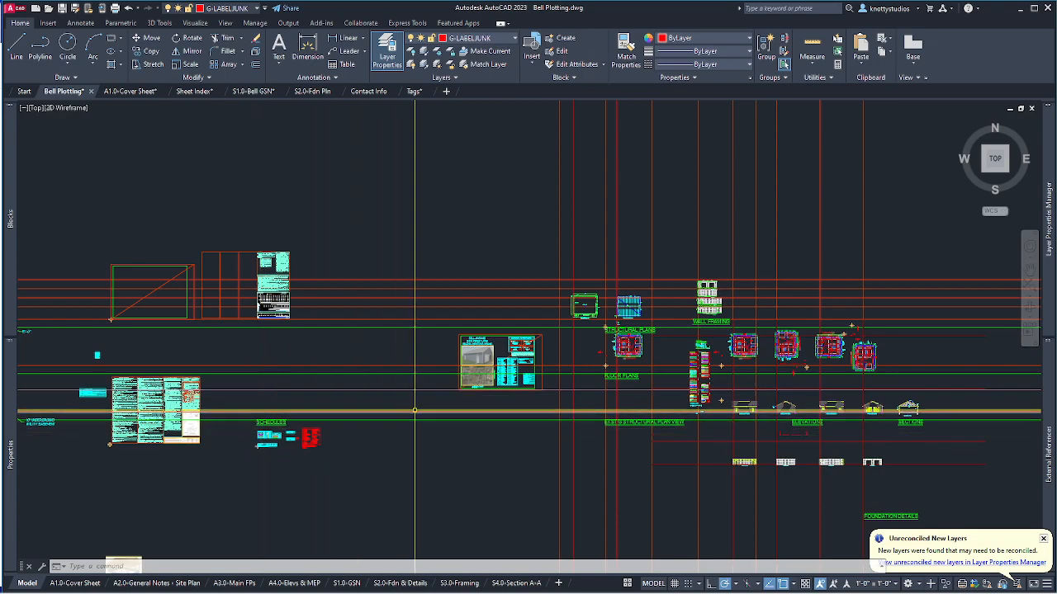
pyautogui.scroll(-2, 682, 462)
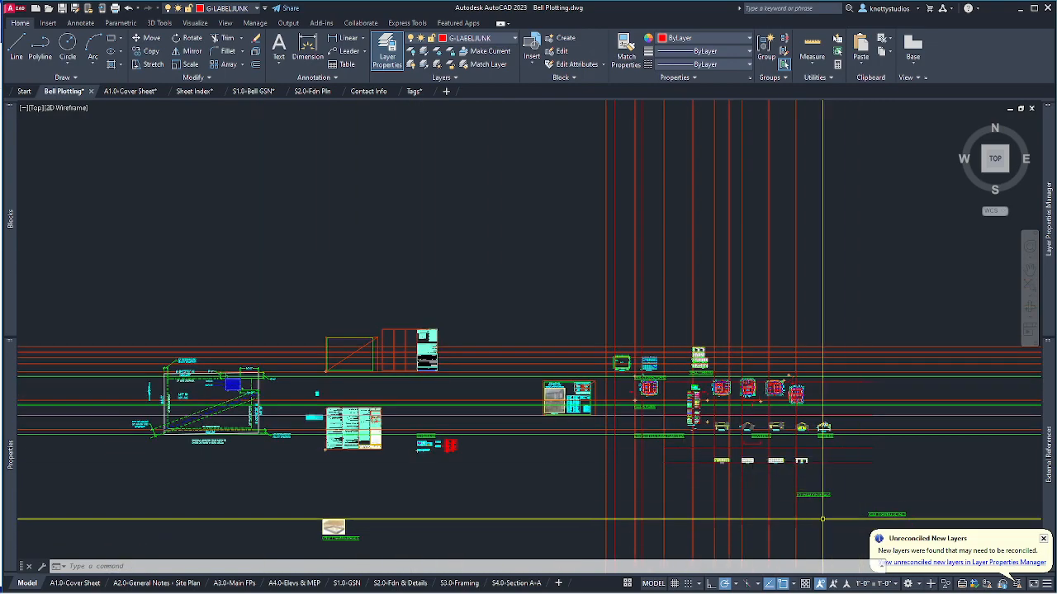
# Try to move the FOUNDATION DETAILS heading from below the elevations and sections to just above the SCHEDULES heading.
pyautogui.write('m')
pyautogui.press('Return')
pyautogui.click(833, 506)
pyautogui.click(811, 481)
pyautogui.press('Return')
pyautogui.click(836, 496)
pyautogui.scroll(4, 463, 409)
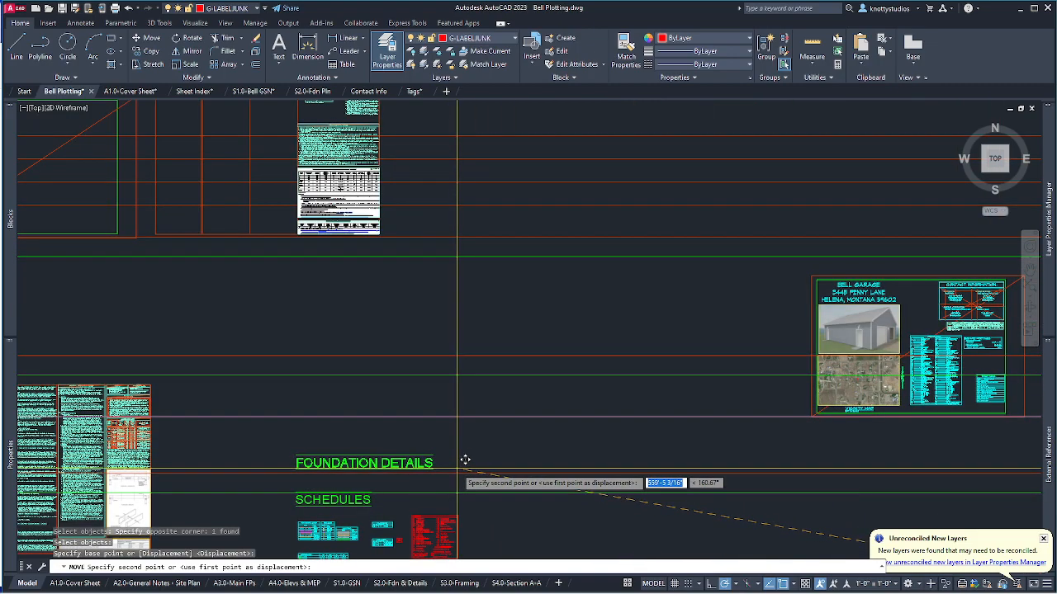
pyautogui.click(457, 468)
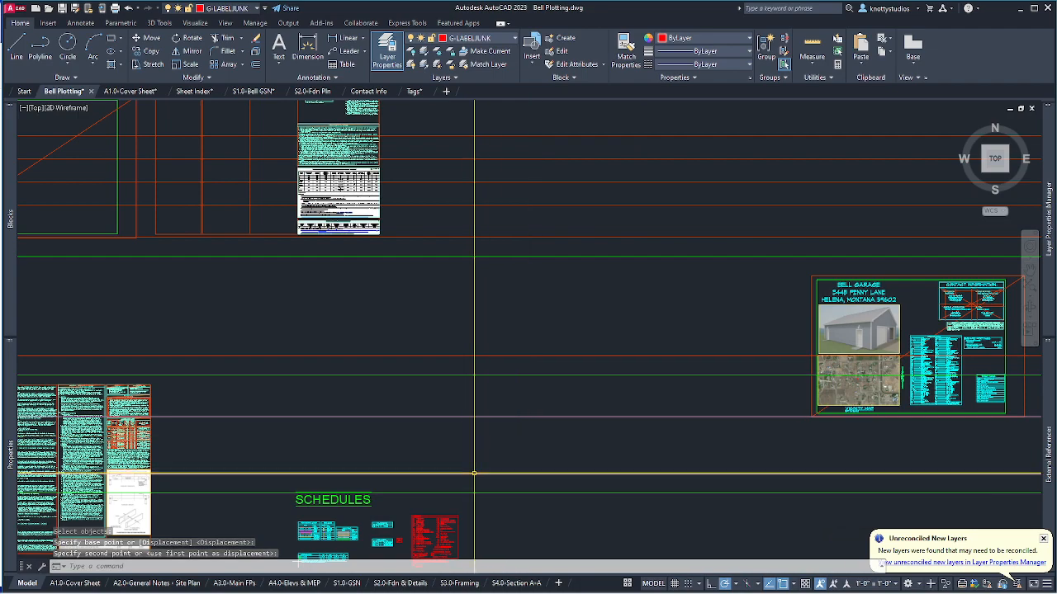
# Move the FOUNDATION DETAILS heading from above EXST'G STRUCTURAL PLAN VIEW to just above the SCHEDULES heading.
pyautogui.scroll(-5, 474, 477)
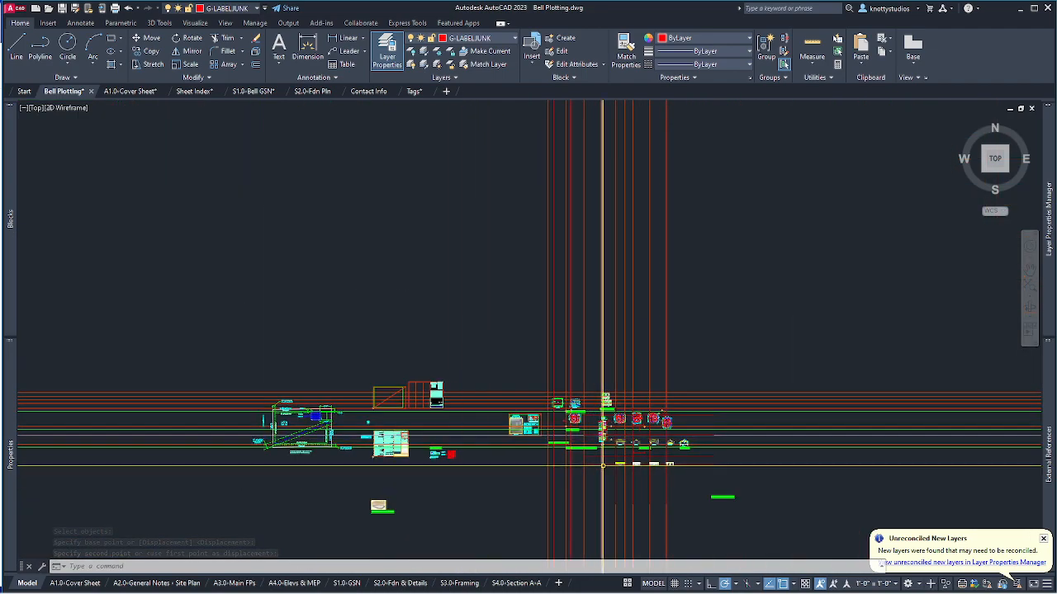
pyautogui.scroll(4, 570, 454)
pyautogui.write('m')
pyautogui.press('Return')
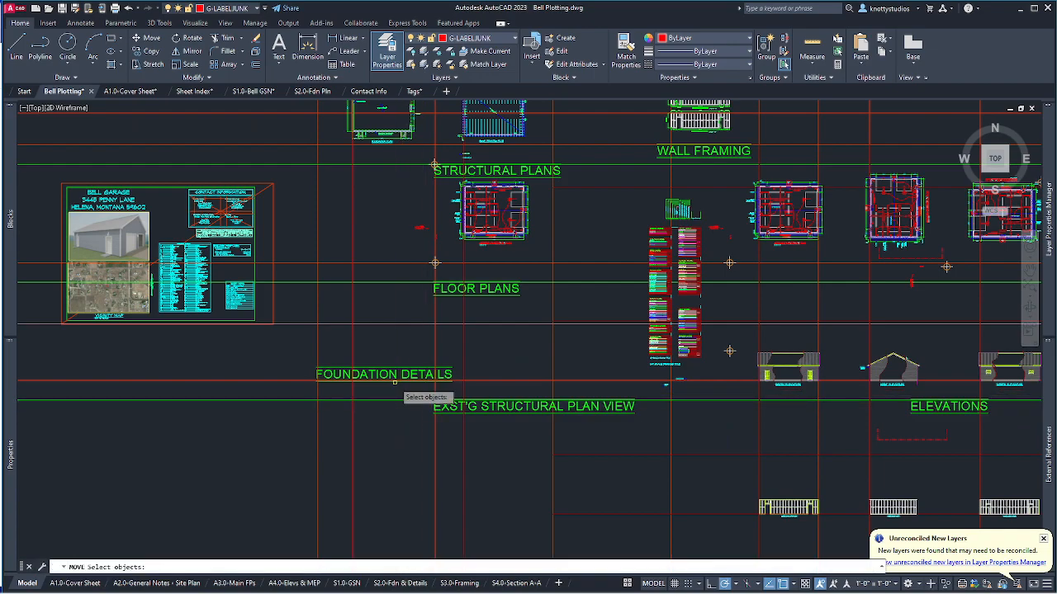
pyautogui.click(389, 375)
pyautogui.press('Return')
pyautogui.scroll(-4, 477, 472)
pyautogui.scroll(-3, 492, 476)
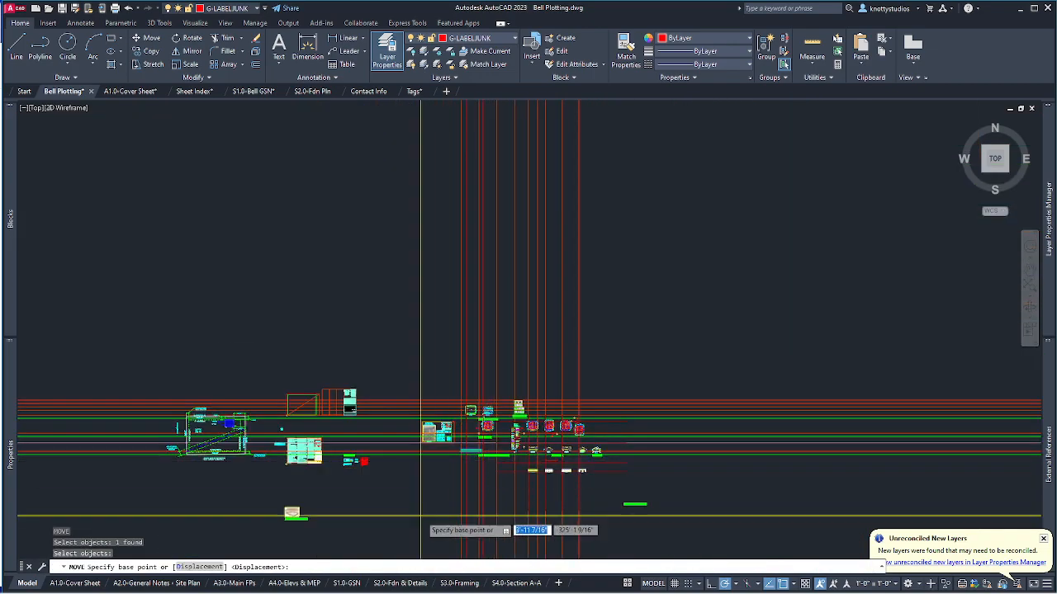
pyautogui.click(435, 502)
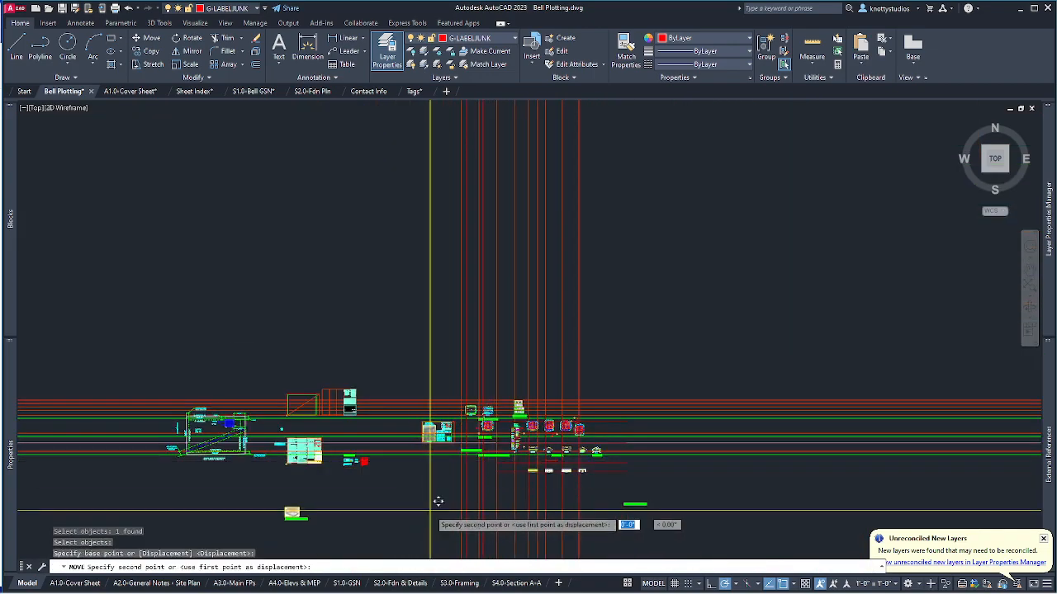
pyautogui.click(315, 511)
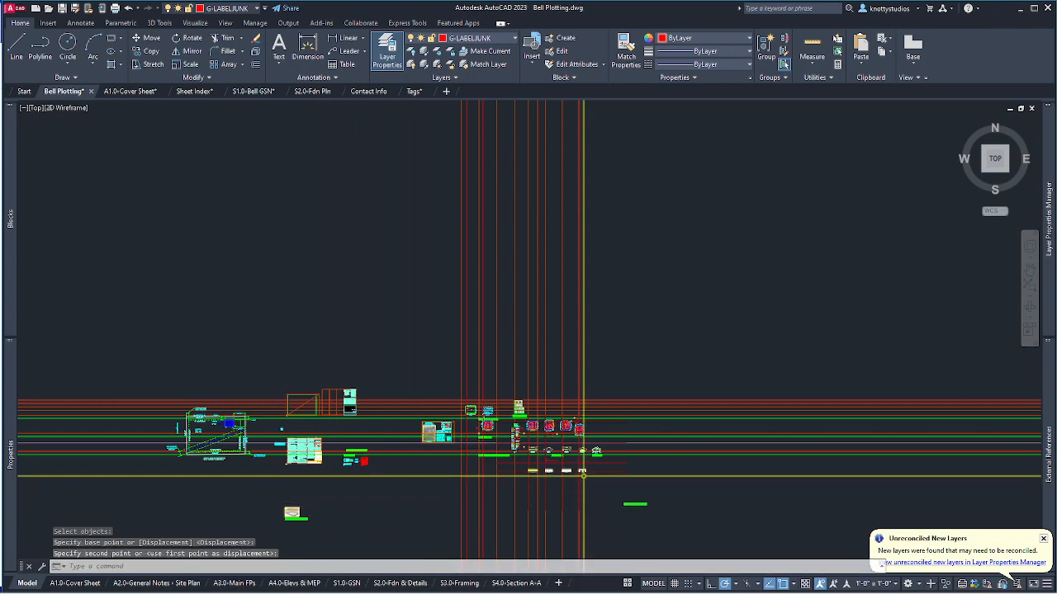
# Try to move the ROOF FRAMING DETAILS heading from below the elevations to the area beside FOUNDATION DETAILS.
pyautogui.press('space')
pyautogui.click(638, 510)
pyautogui.click(632, 501)
pyautogui.press('space')
pyautogui.click(634, 501)
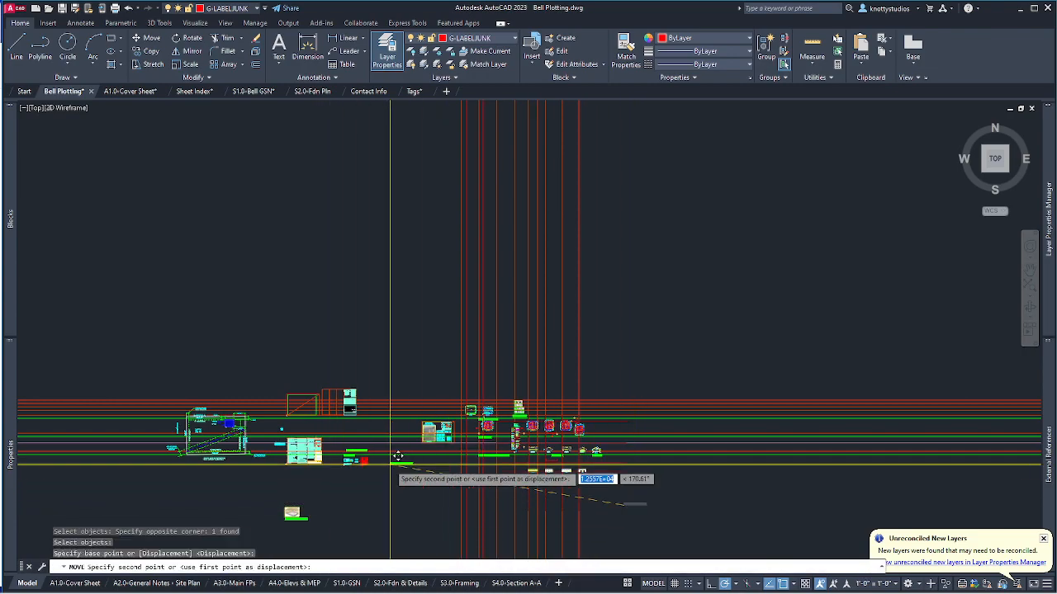
pyautogui.scroll(5, 393, 485)
pyautogui.click(483, 472)
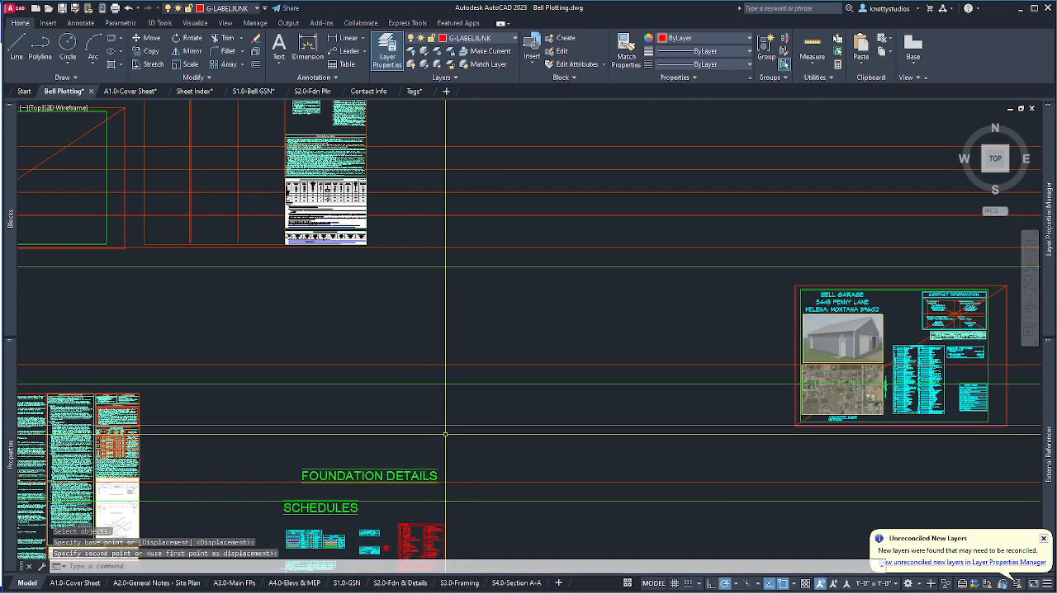
# Move the ROOF FRAMING DETAILS heading from above EXST'G STRUCTURAL PLAN VIEW to the right of FOUNDATION DETAILS, level with it.
pyautogui.scroll(-4, 427, 432)
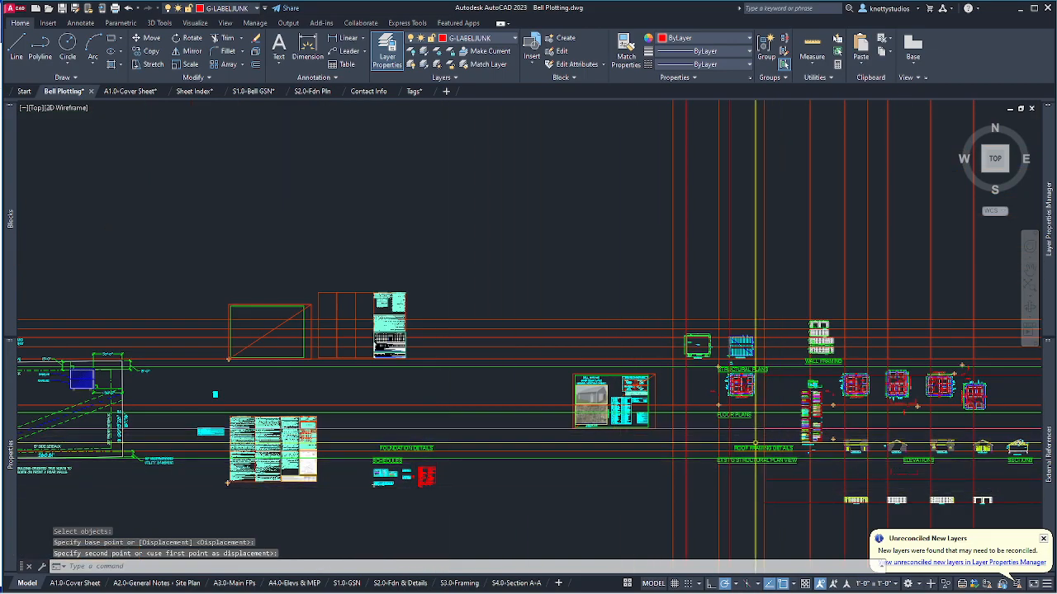
pyautogui.write('m')
pyautogui.press('Return')
pyautogui.click(743, 450)
pyautogui.press('Return')
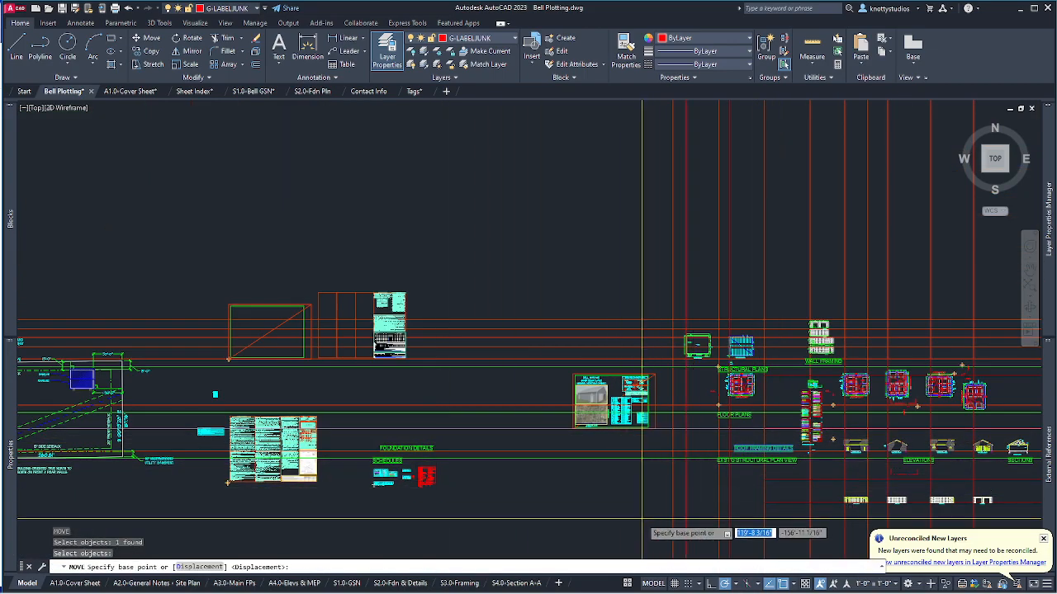
pyautogui.click(644, 545)
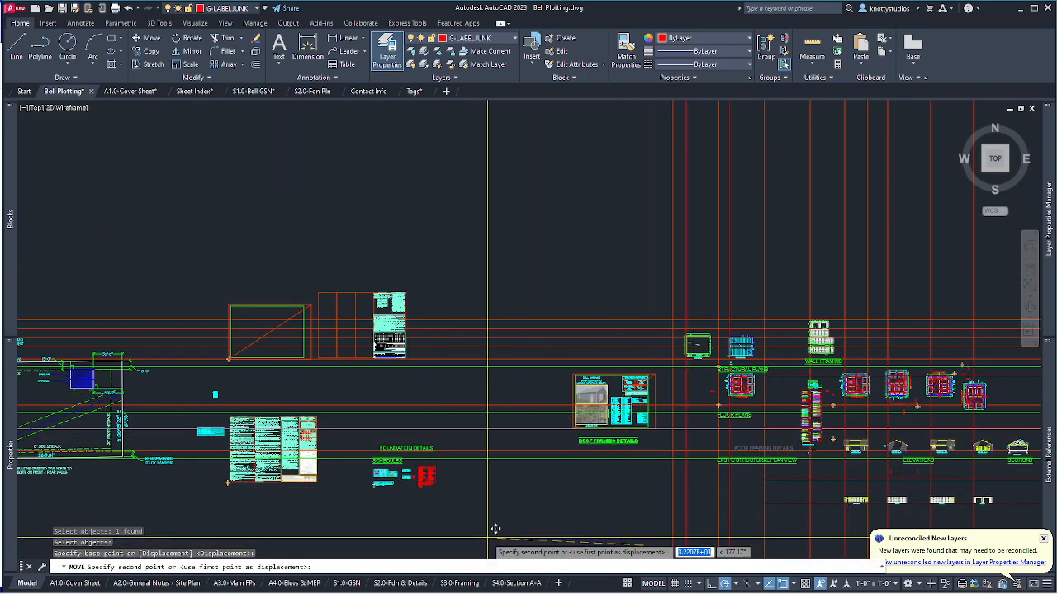
pyautogui.click(368, 537)
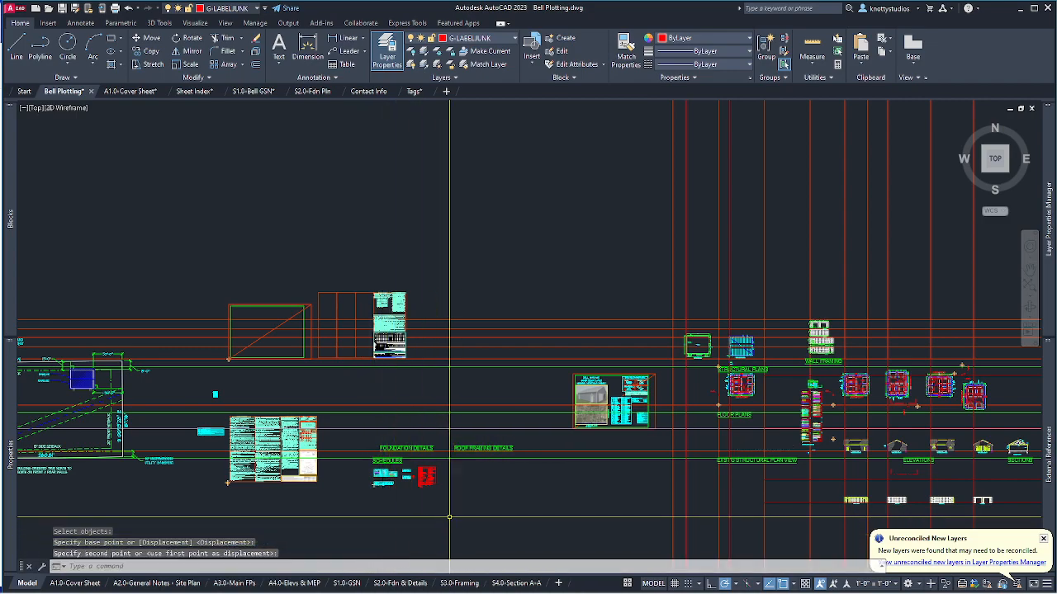
pyautogui.press('Escape')
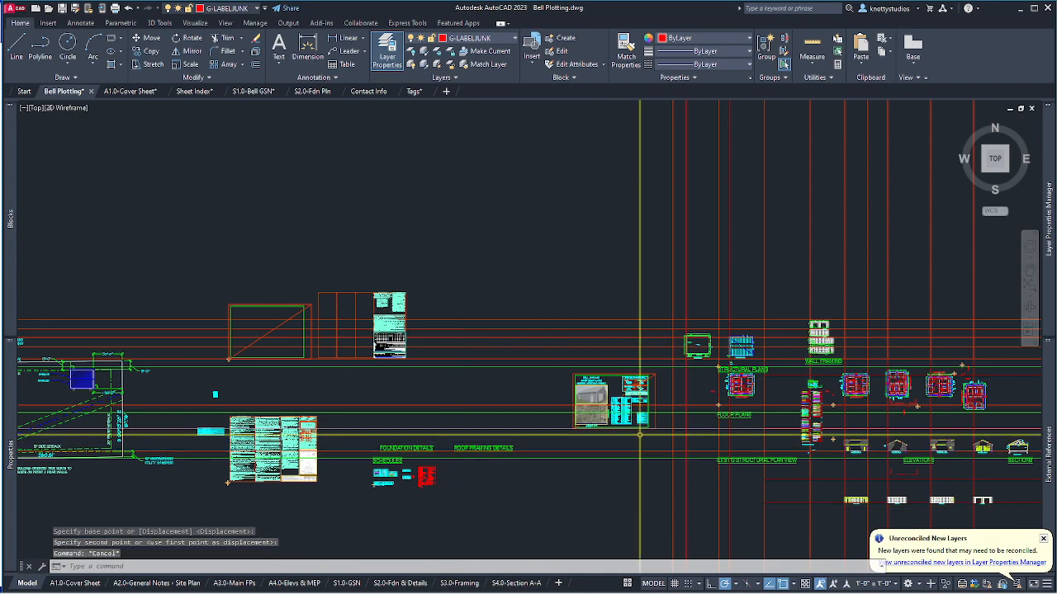
# Make X-REF-S5.0-DETS-1 the current layer for the detail references.
pyautogui.scroll(4, 356, 428)
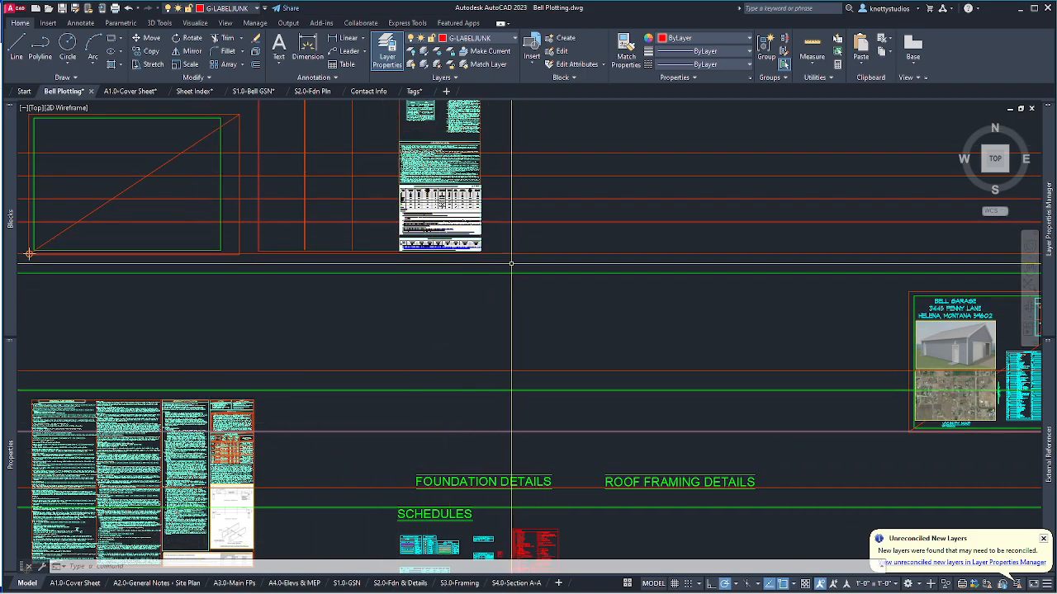
pyautogui.click(259, 9)
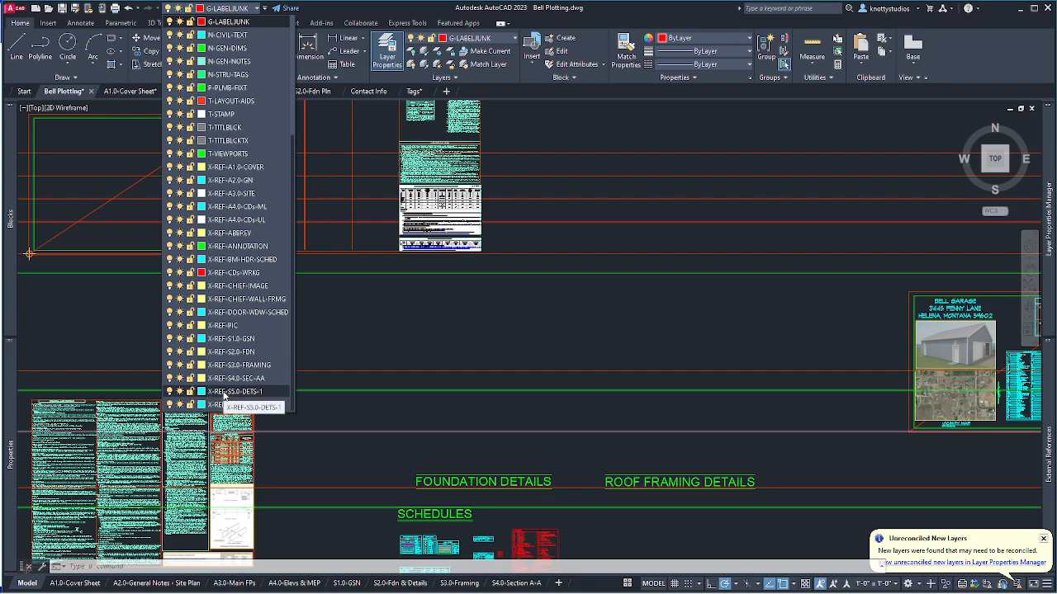
pyautogui.click(224, 397)
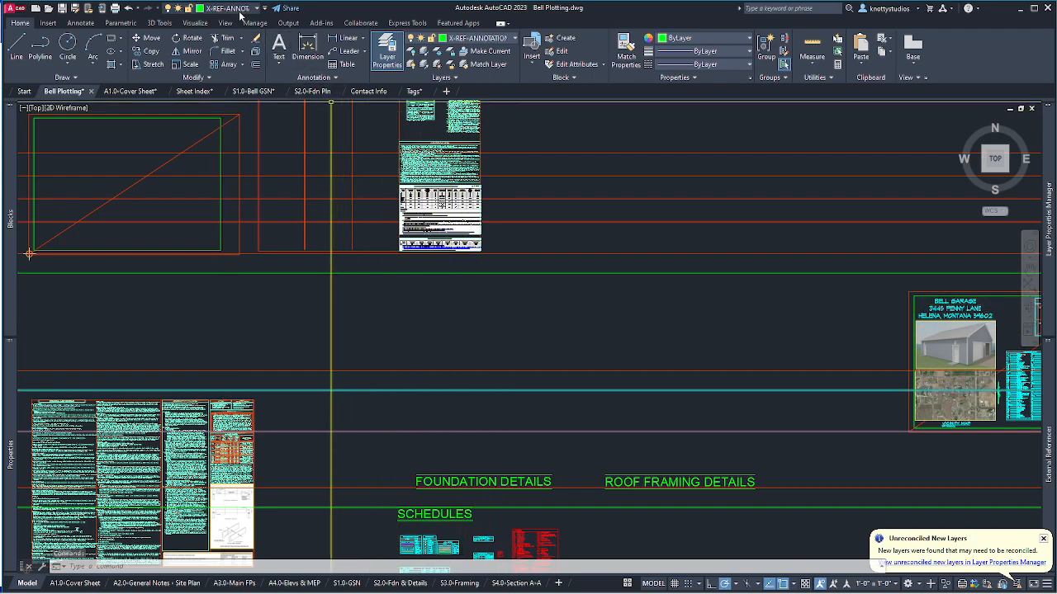
pyautogui.click(240, 8)
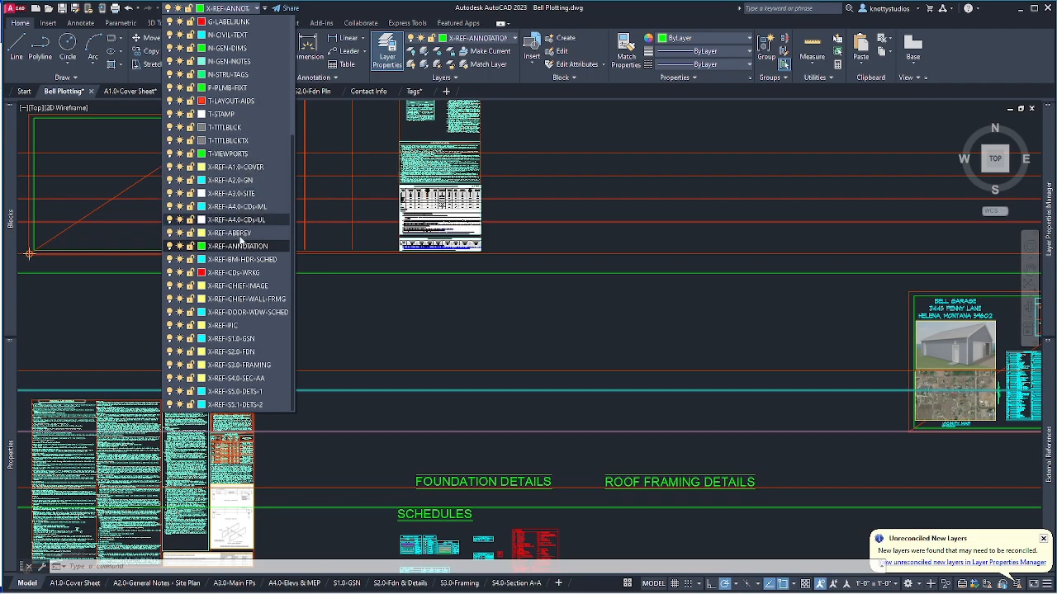
pyautogui.click(234, 393)
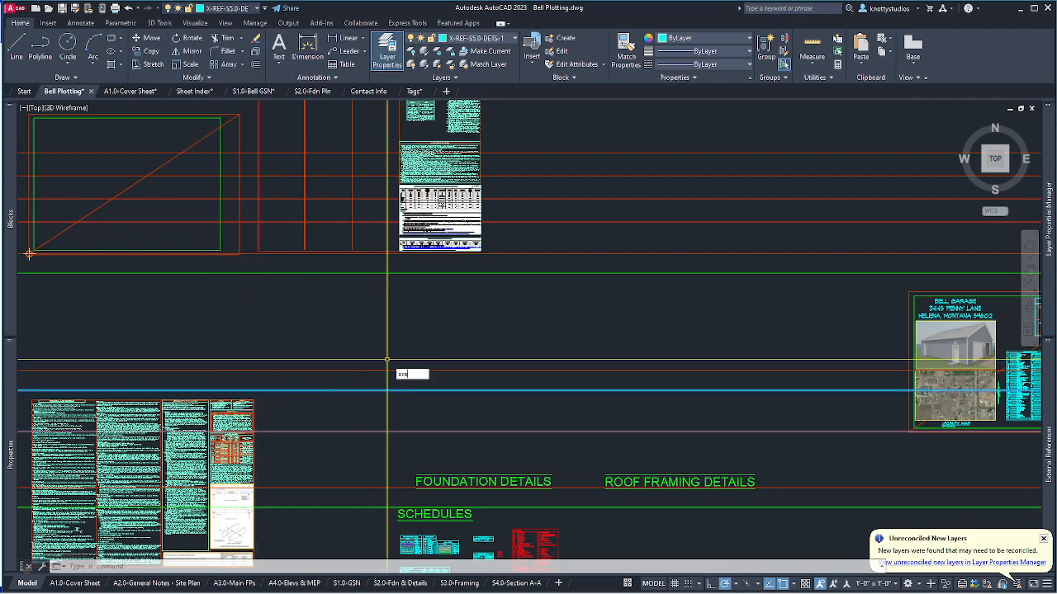
# Open the external references manager to check the attached files, and leave it without attaching a drawing.
pyautogui.write('xre')
pyautogui.press('Return')
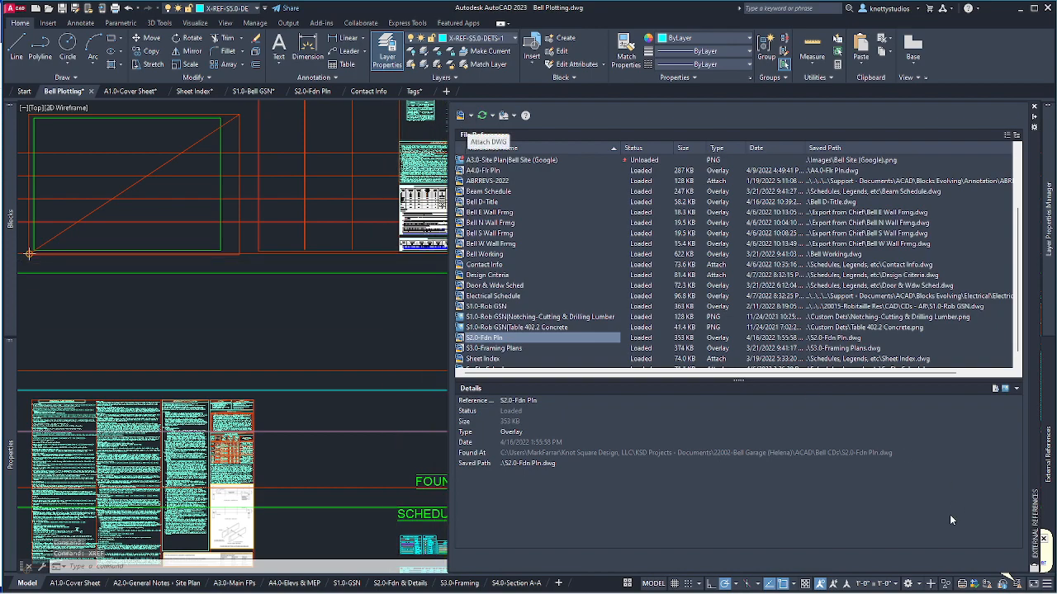
pyautogui.click(300, 358)
pyautogui.press('Escape')
pyautogui.press('Escape')
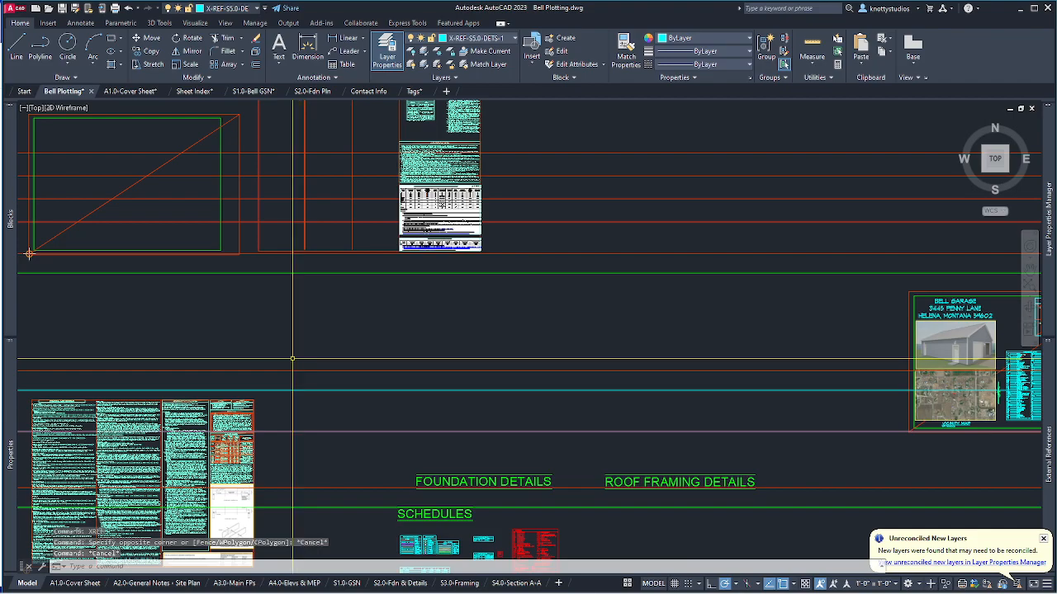
# Switch to File Explorer, open the Details folder in Bell CDs, and expand Bell CDs in the folder tree.
pyautogui.moveTo(0, 124); pyautogui.dragTo(695, 38)
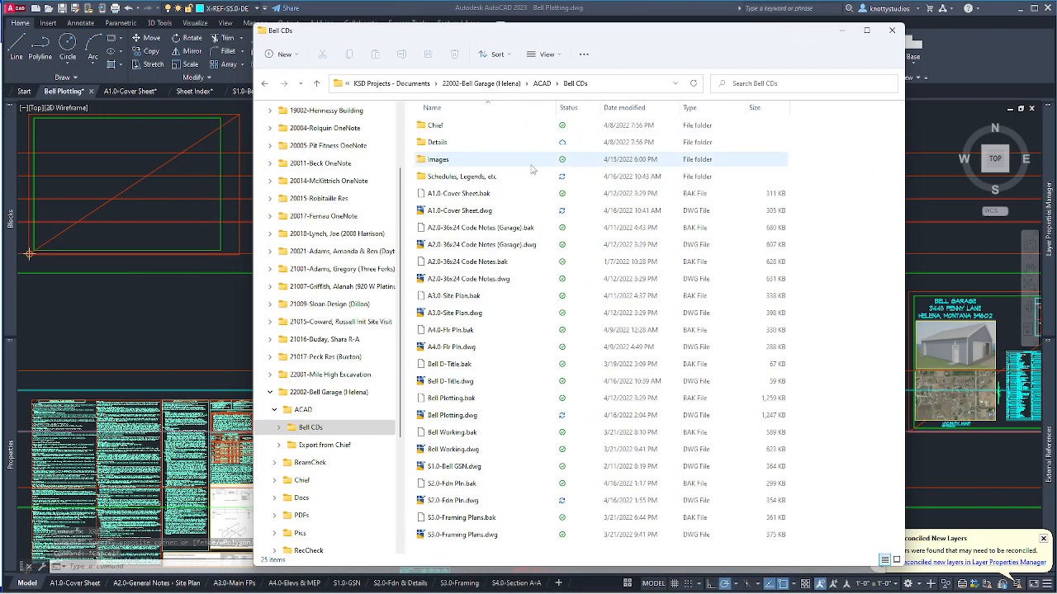
pyautogui.click(444, 146)
pyautogui.doubleClick(445, 147)
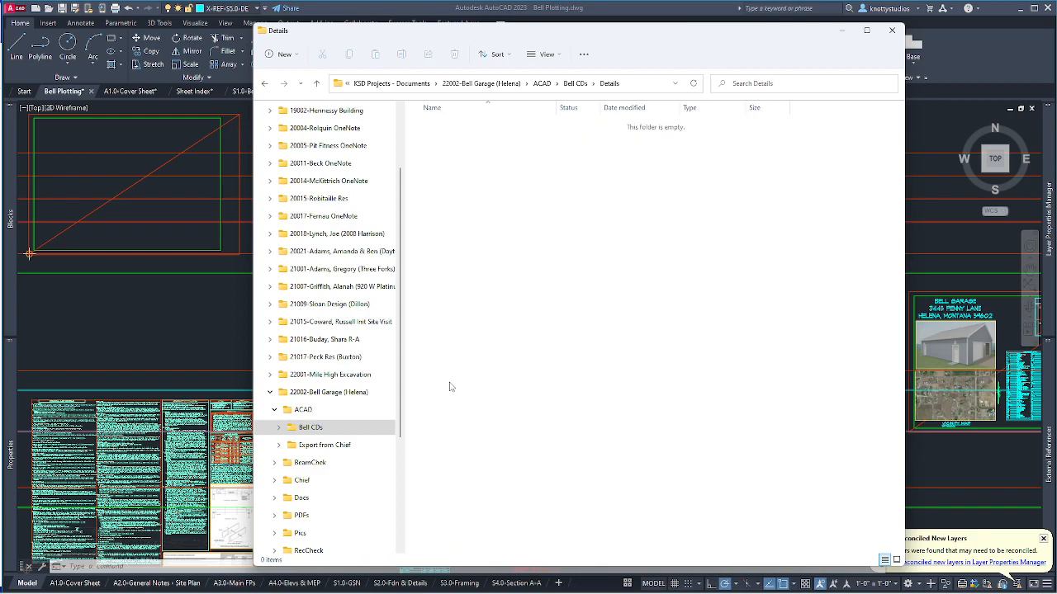
pyautogui.click(268, 393)
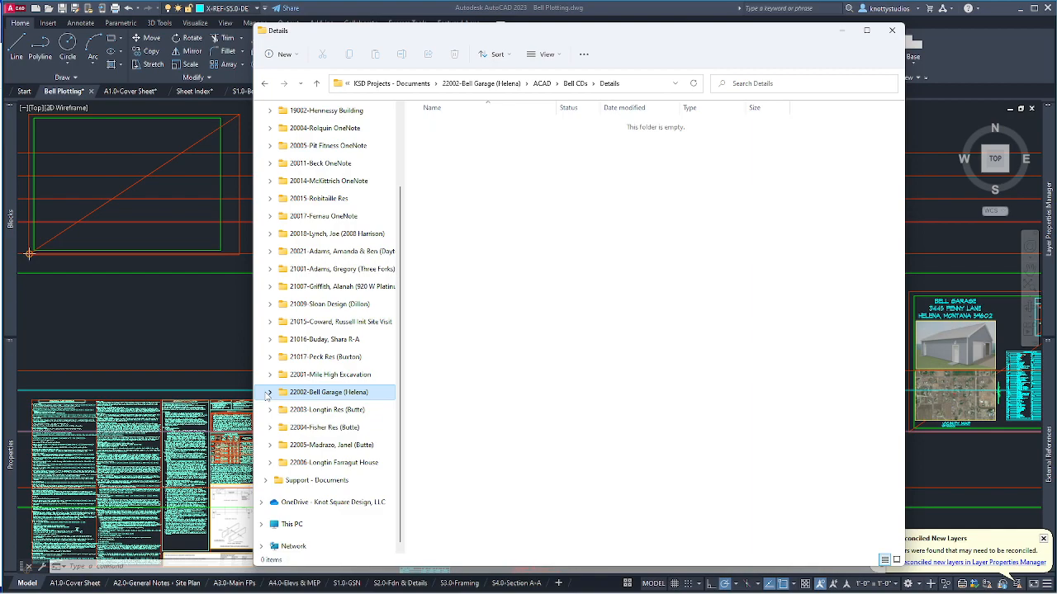
pyautogui.click(267, 394)
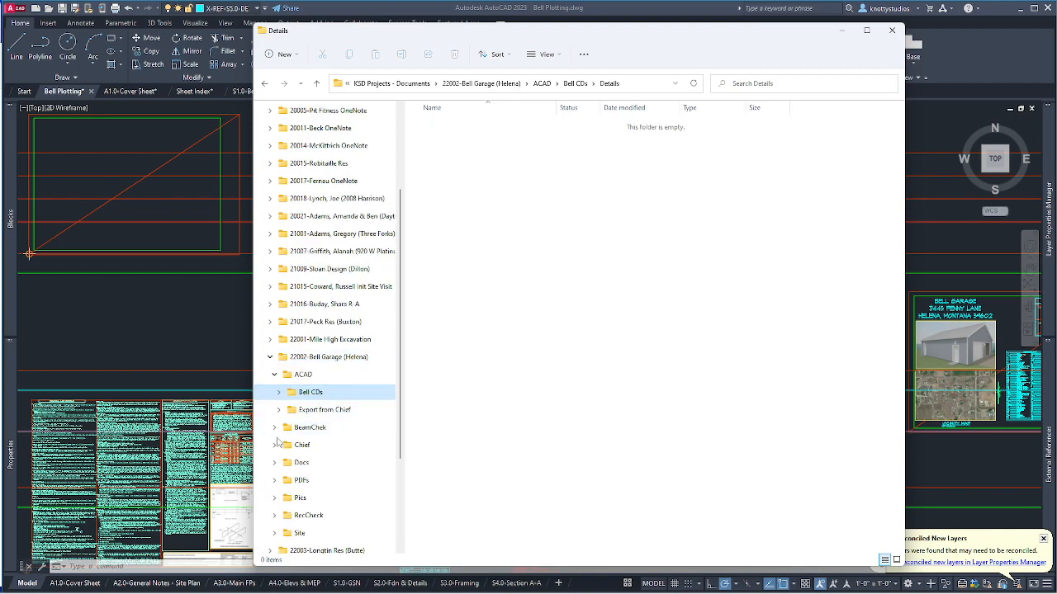
pyautogui.click(279, 393)
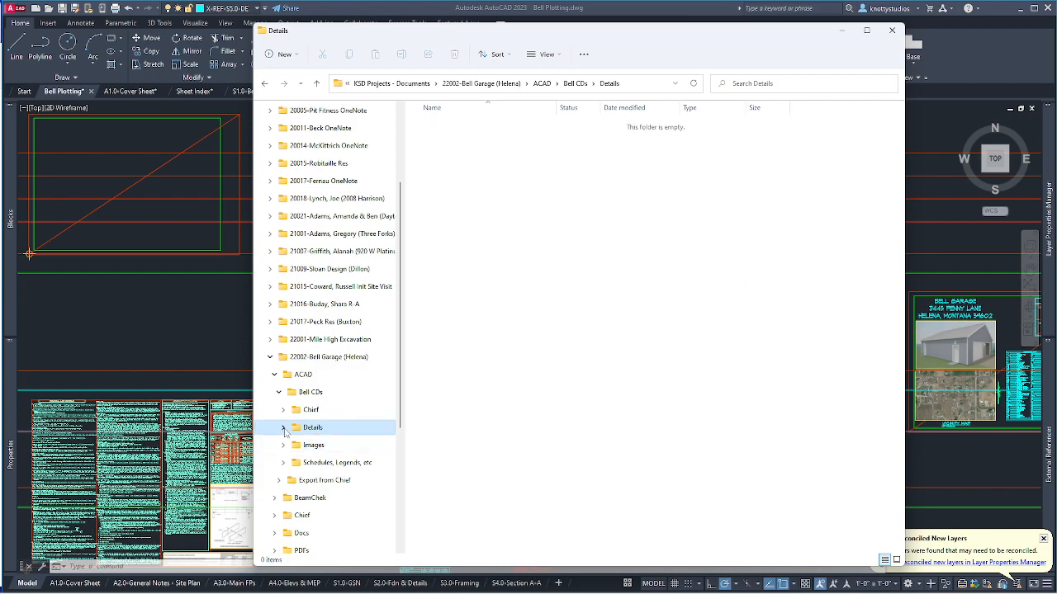
# Open the Foundation Details folder under Support - Documents > ACAD > Details Evolving.
pyautogui.scroll(3, 335, 341)
pyautogui.scroll(-3, 334, 343)
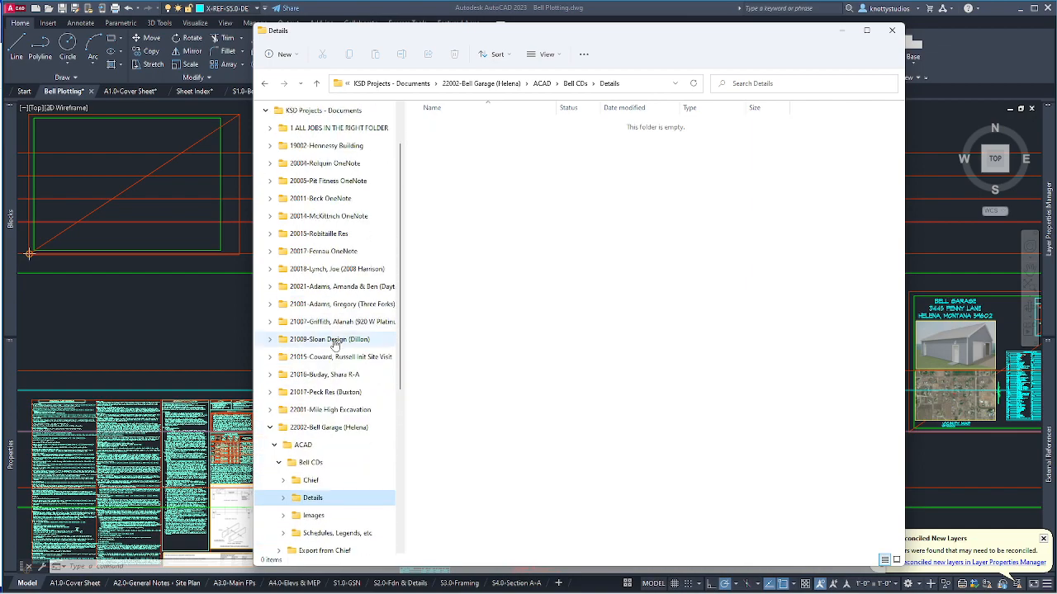
pyautogui.scroll(-3, 334, 345)
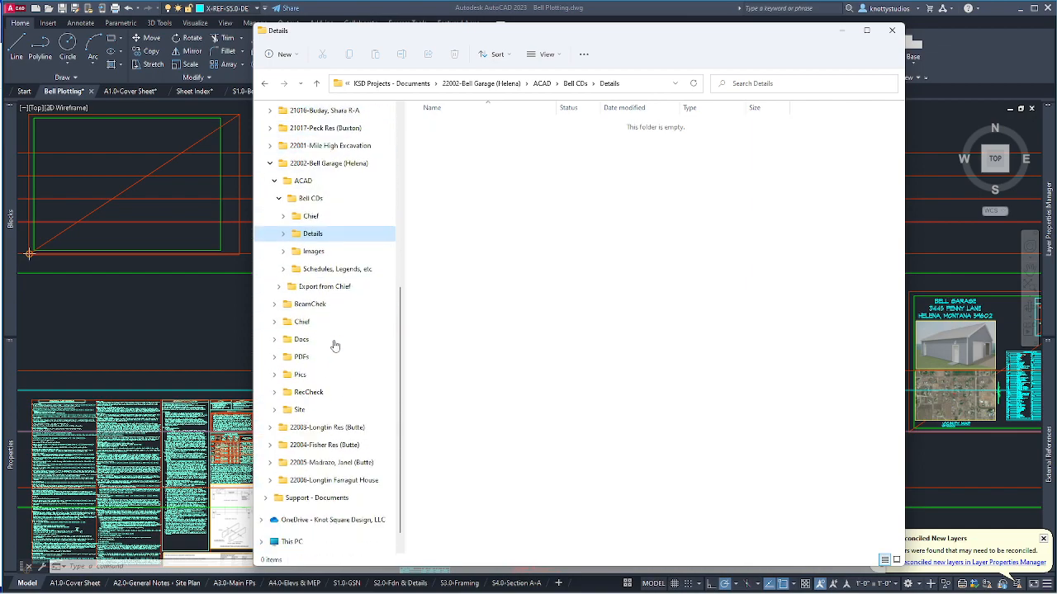
pyautogui.click(265, 497)
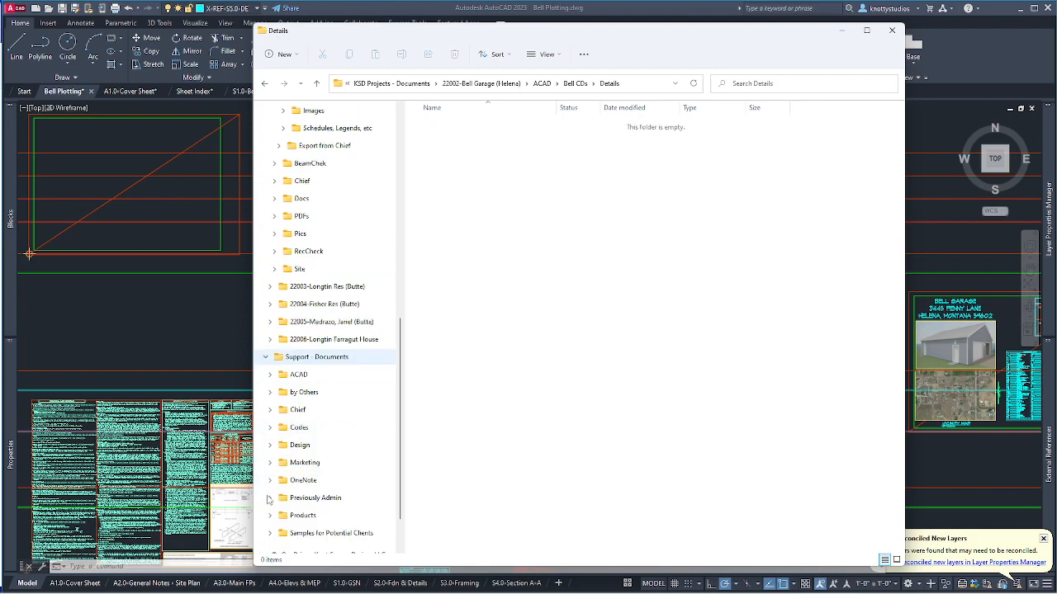
pyautogui.click(273, 375)
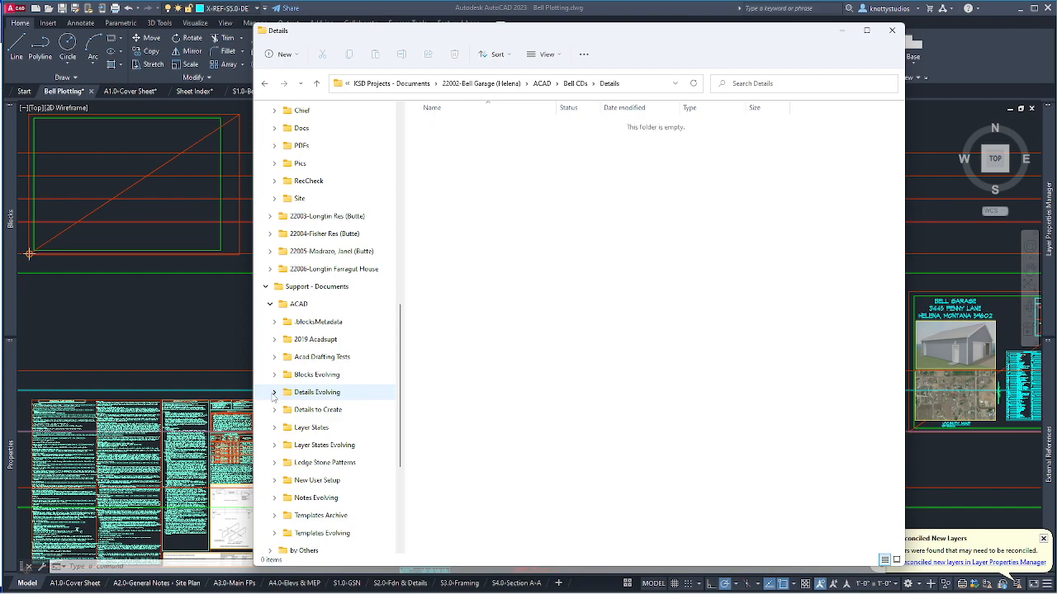
pyautogui.click(273, 393)
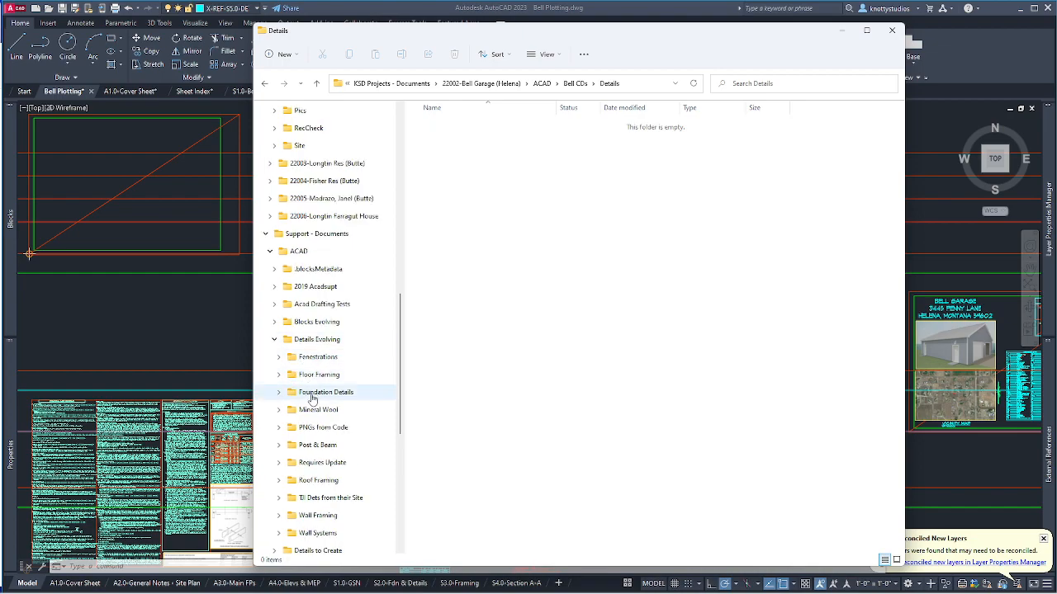
pyautogui.click(314, 394)
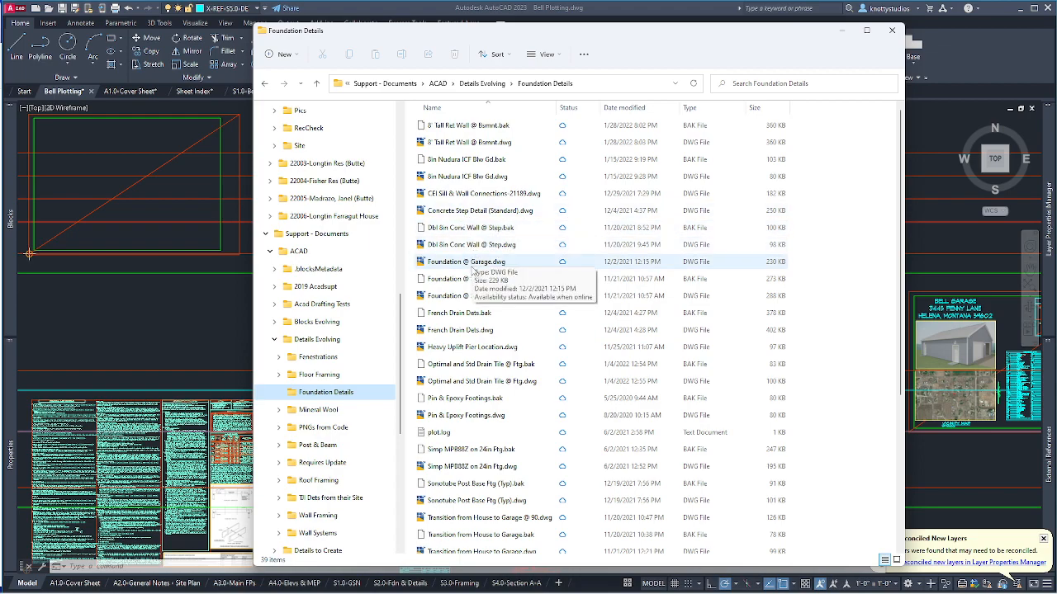
# Copy Foundation @ Garage.dwg from the Foundation Details folder to the clipboard.
pyautogui.click(464, 266)
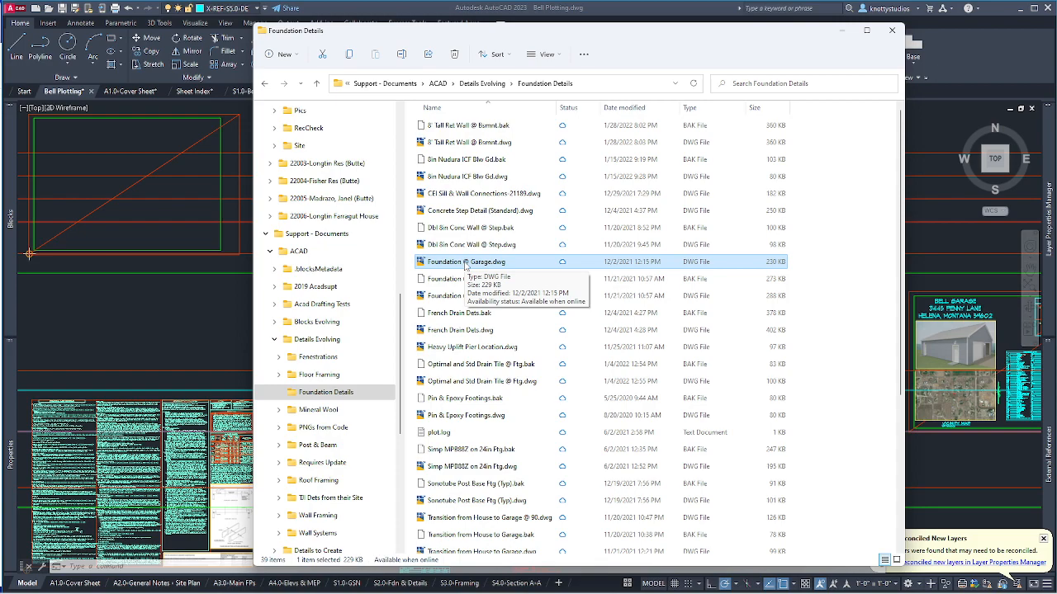
pyautogui.rightClick(466, 264)
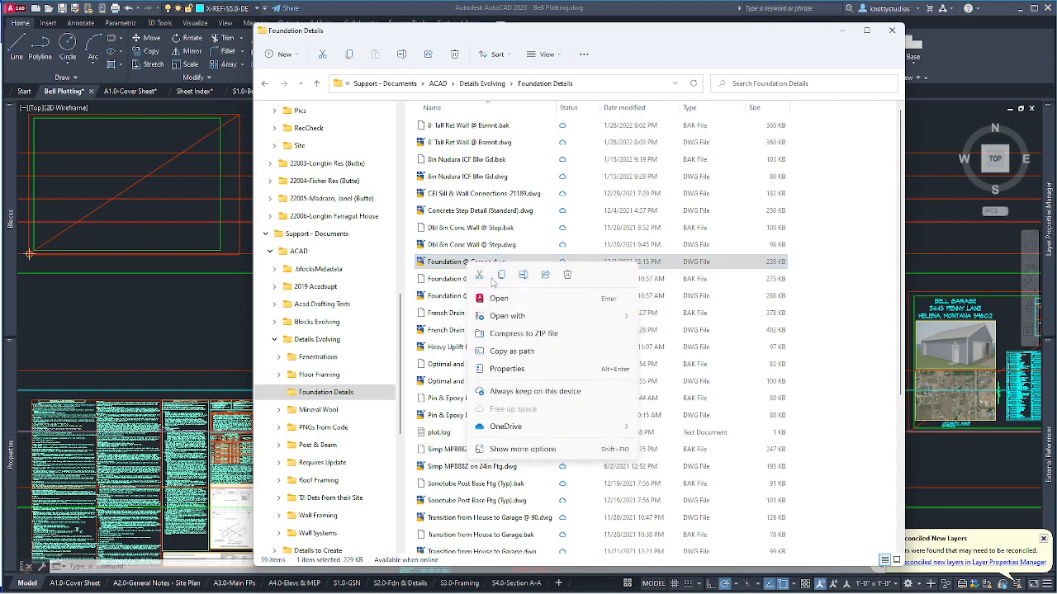
pyautogui.press('Escape')
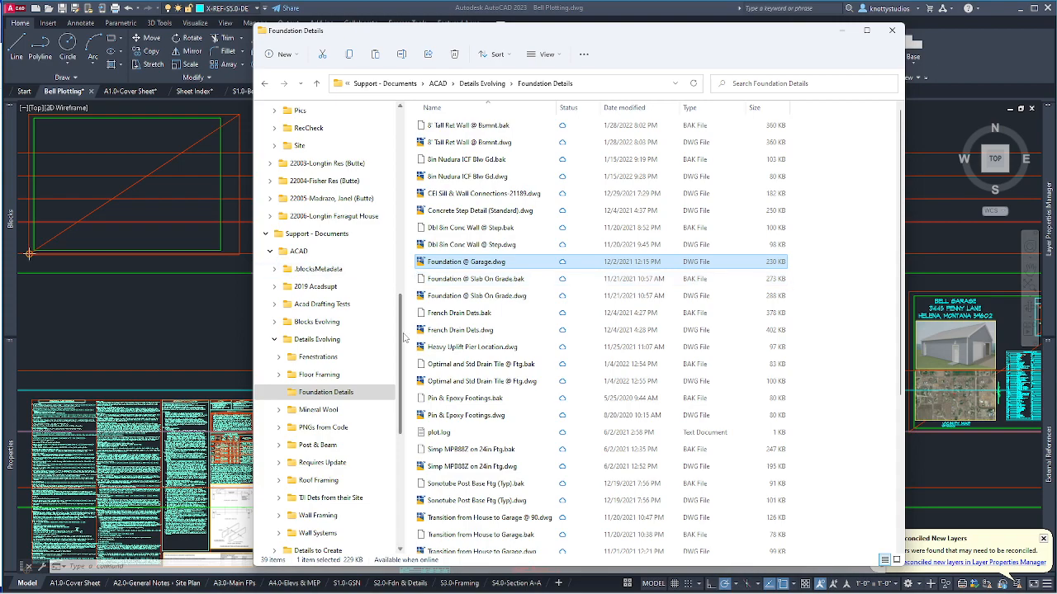
pyautogui.scroll(2, 400, 342)
pyautogui.scroll(-2, 387, 339)
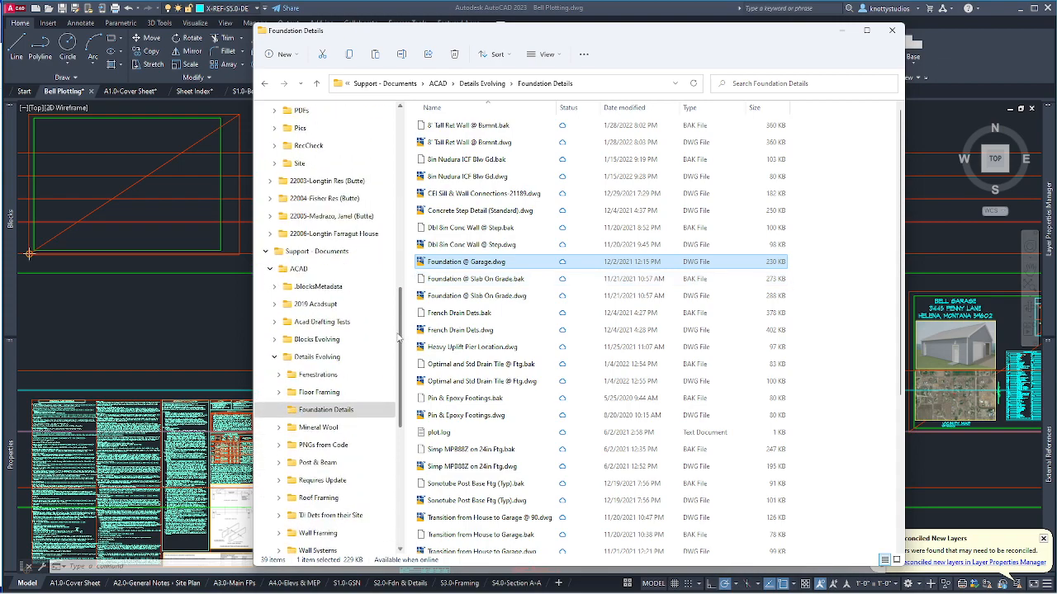
# Arrange two File Explorer windows side by side and show the Bell Garage project's ACAD > Bell CDs > Details folder in the second.
pyautogui.moveTo(1, 31); pyautogui.dragTo(637, 45)
pyautogui.moveTo(383, 31); pyautogui.dragTo(151, 33)
pyautogui.click(856, 56)
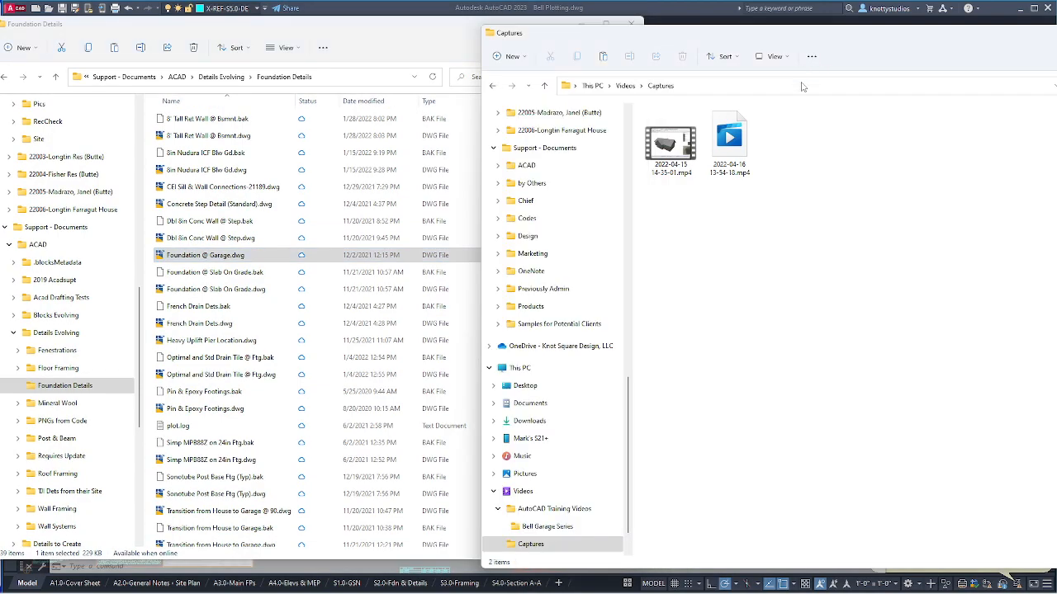
pyautogui.click(494, 150)
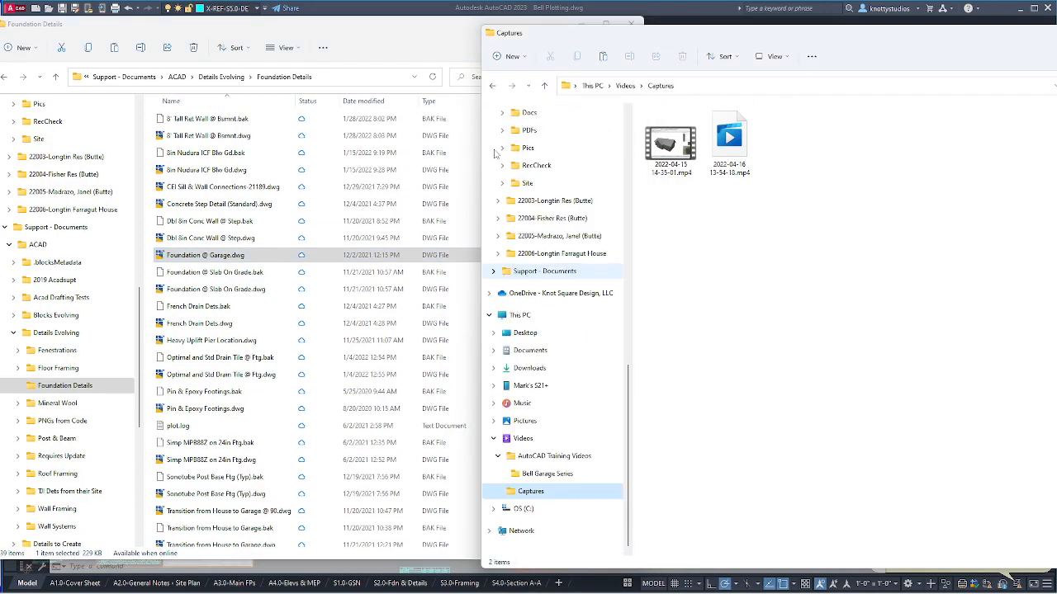
pyautogui.scroll(2, 497, 151)
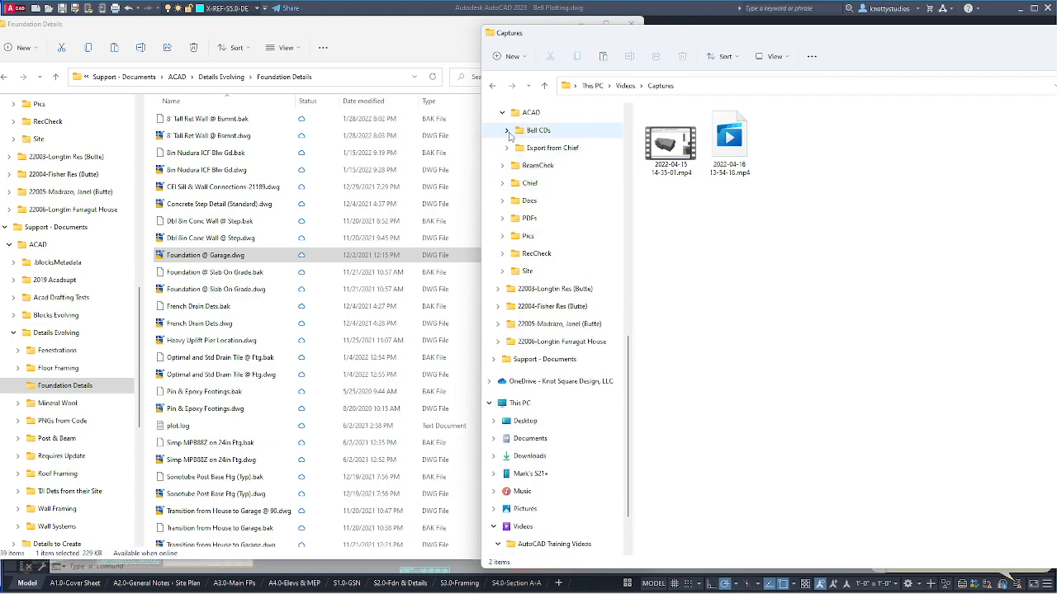
pyautogui.click(507, 131)
pyautogui.click(535, 166)
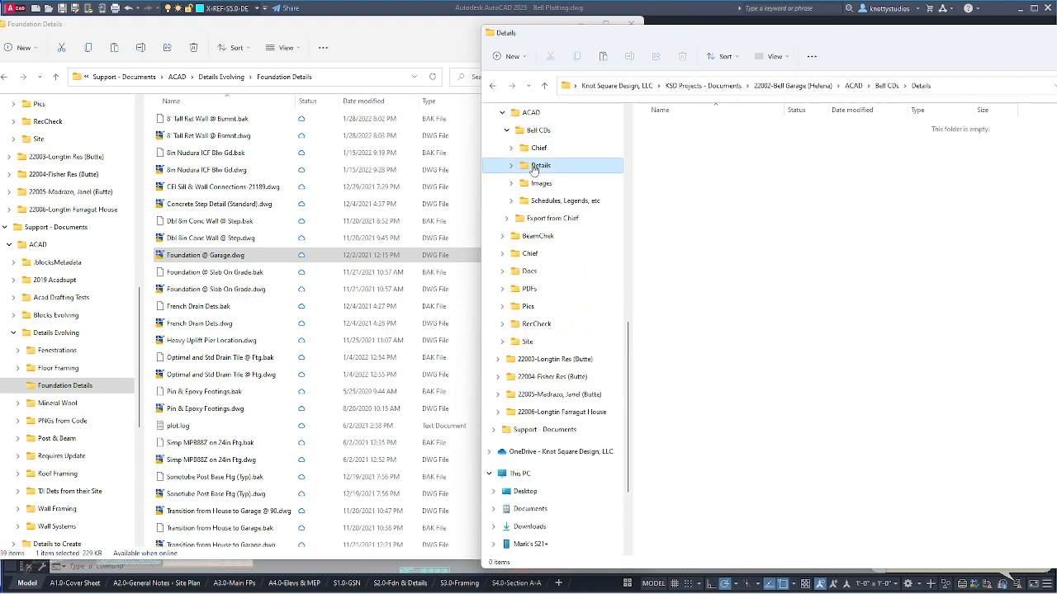
# Copy Foundation @ Garage.dwg from Foundation Details into the project's Details folder.
pyautogui.click(217, 258)
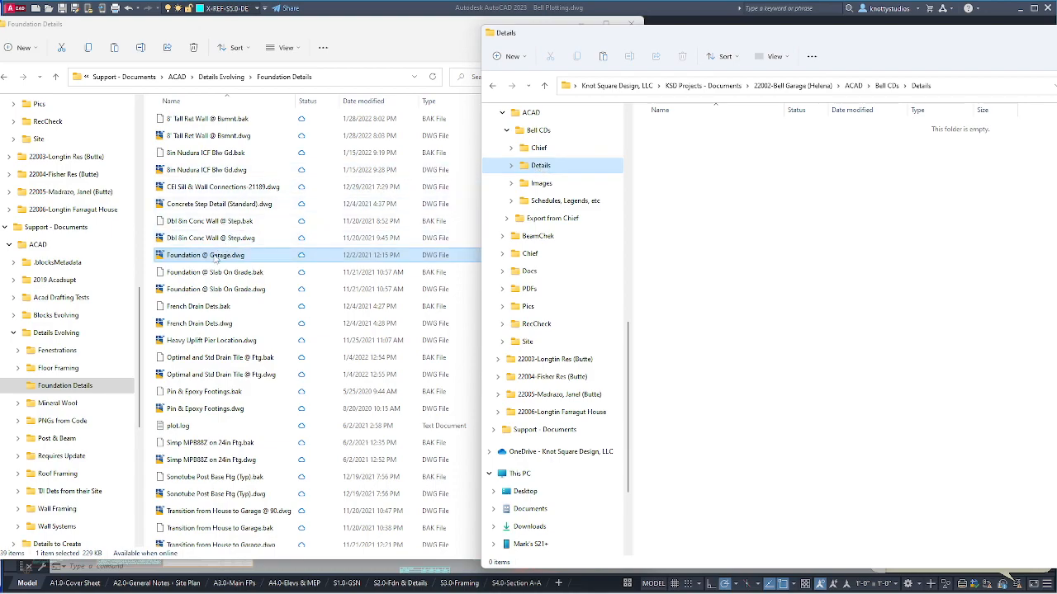
pyautogui.rightClick(218, 259)
pyautogui.rightClick(218, 259)
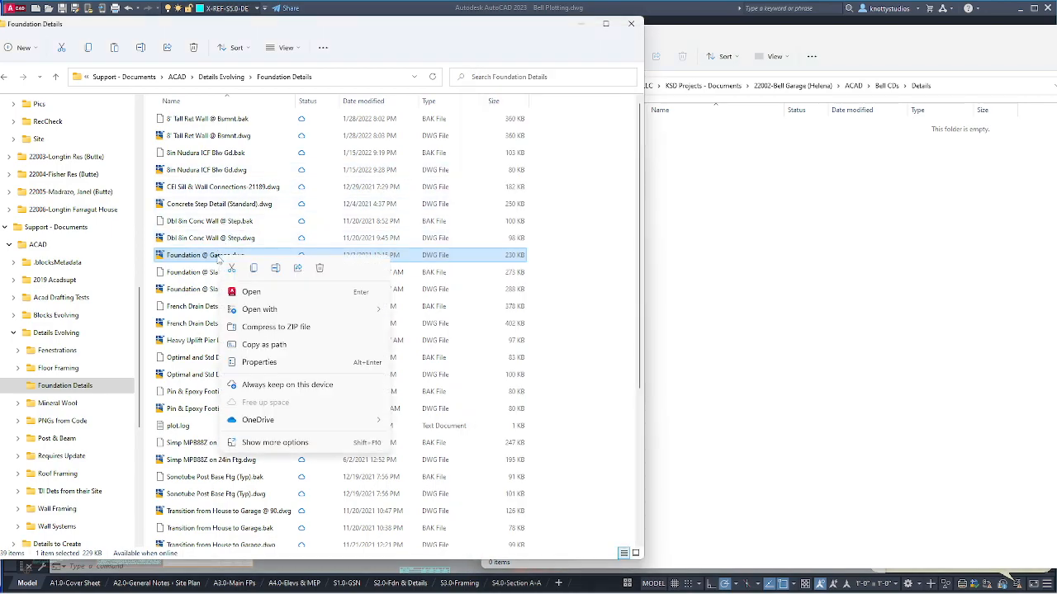
pyautogui.click(253, 268)
pyautogui.rightClick(871, 245)
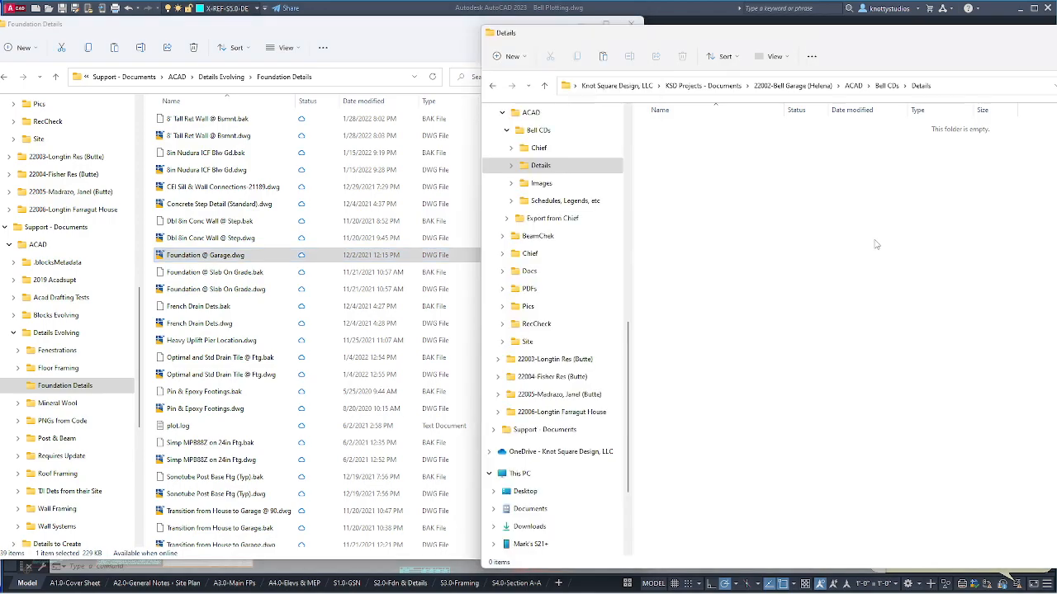
pyautogui.click(889, 252)
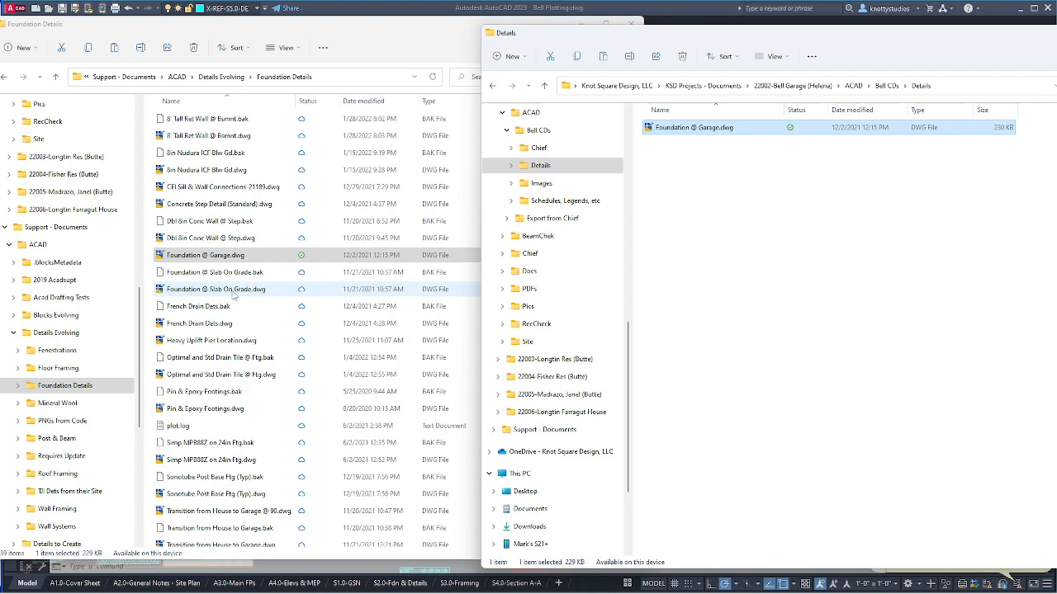
# Copy Foundation @ Slab On Grade.dwg from Foundation Details into the project's Details folder.
pyautogui.rightClick(227, 290)
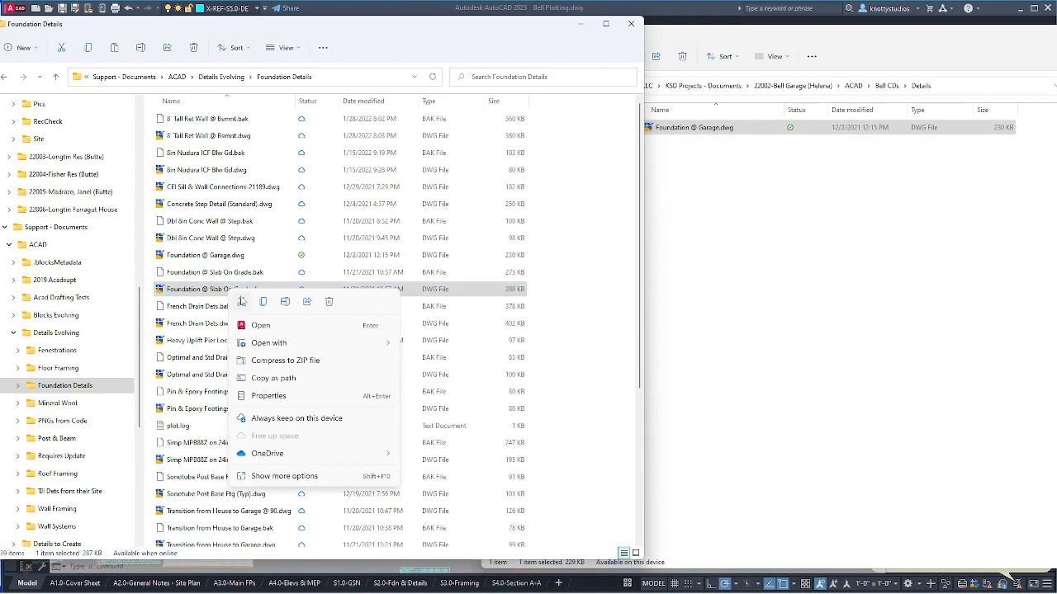
pyautogui.click(263, 303)
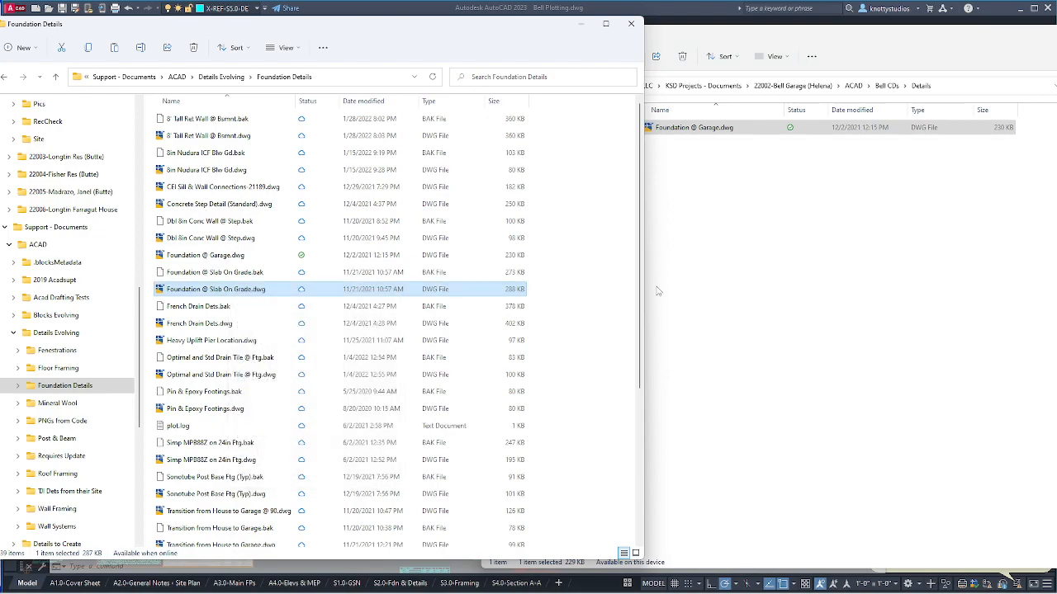
pyautogui.rightClick(818, 270)
pyautogui.click(832, 278)
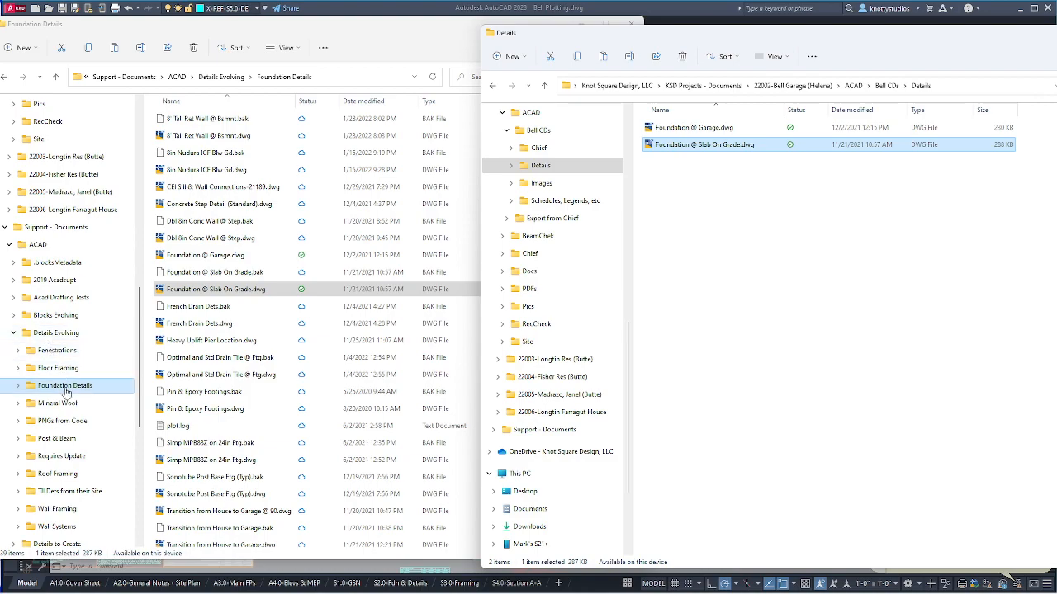
# Copy the Common Truss @ Top Plate Connection drawing from the Roof Framing library folder into the project's Details folder.
pyautogui.click(67, 474)
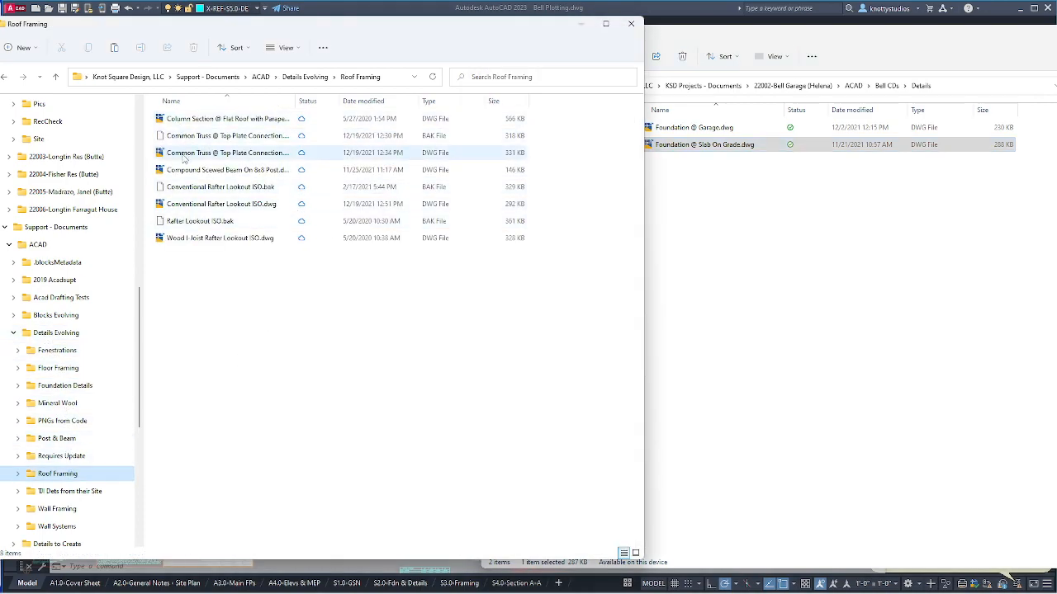
pyautogui.click(186, 160)
pyautogui.rightClick(189, 159)
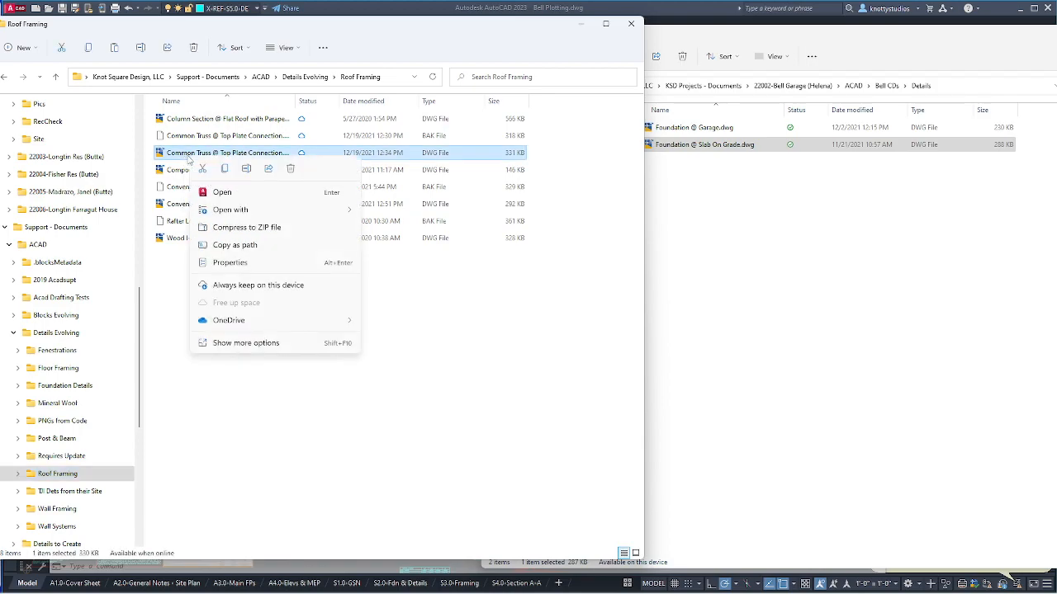
pyautogui.click(224, 170)
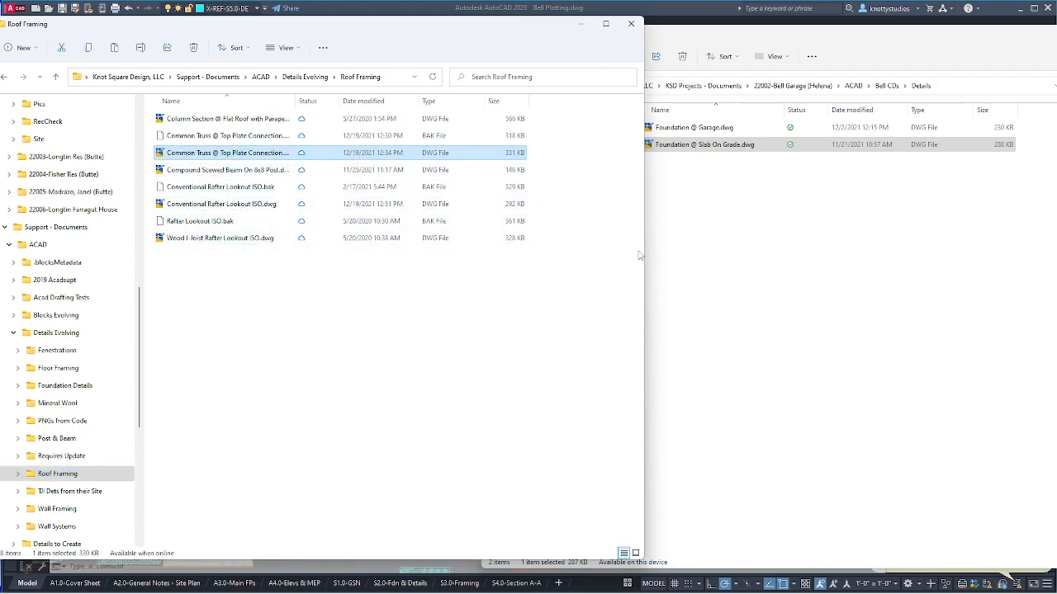
pyautogui.click(744, 256)
pyautogui.rightClick(744, 260)
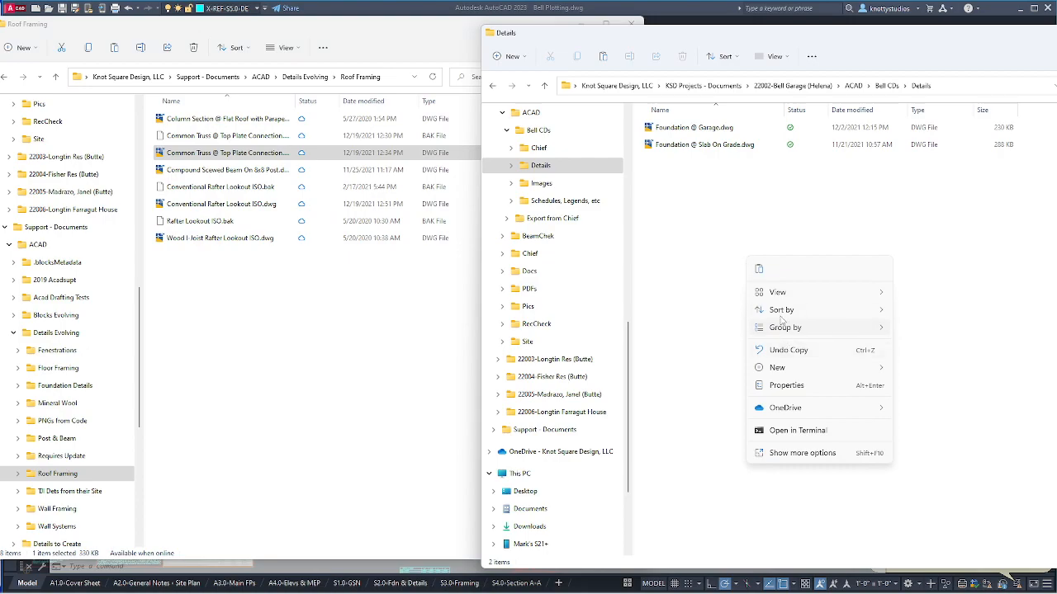
pyautogui.click(759, 269)
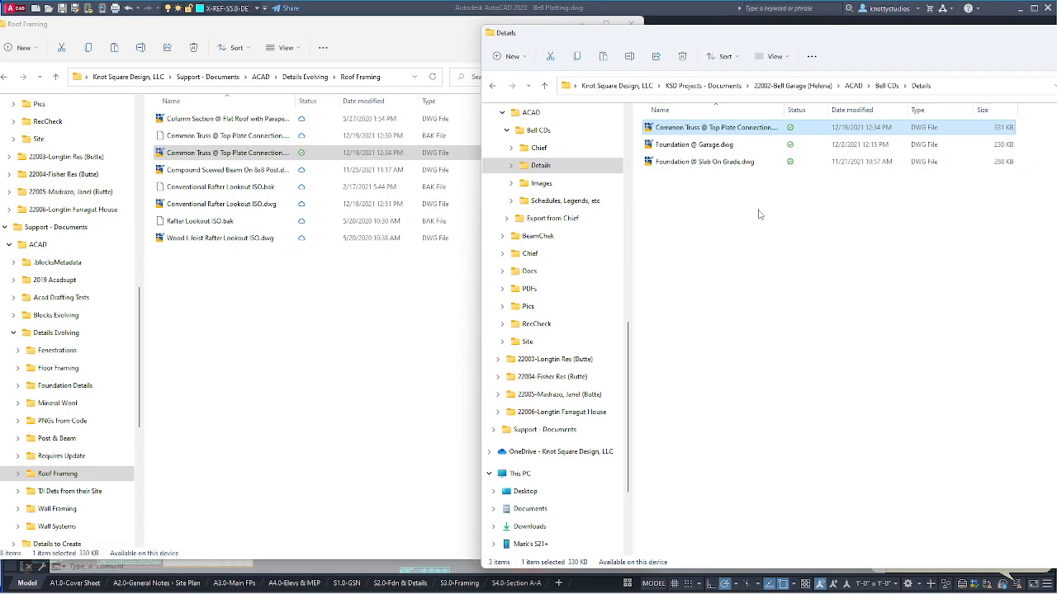
# Open the Common Truss @ Top Plate Connection drawing from the project's Details folder and change the roof slope note to "(SEE SECTION)".
pyautogui.doubleClick(673, 133)
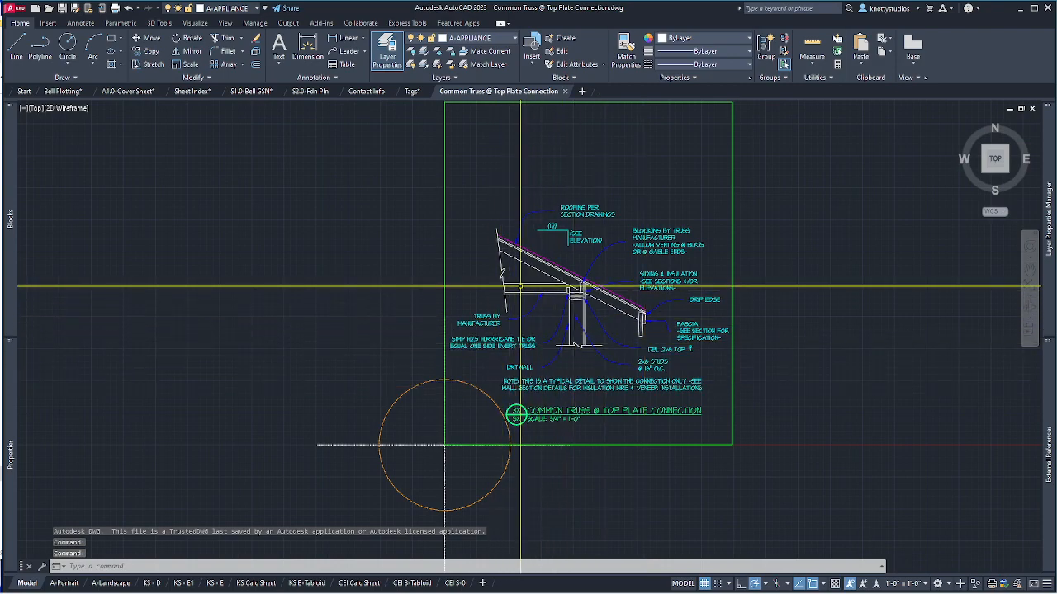
pyautogui.scroll(2, 576, 235)
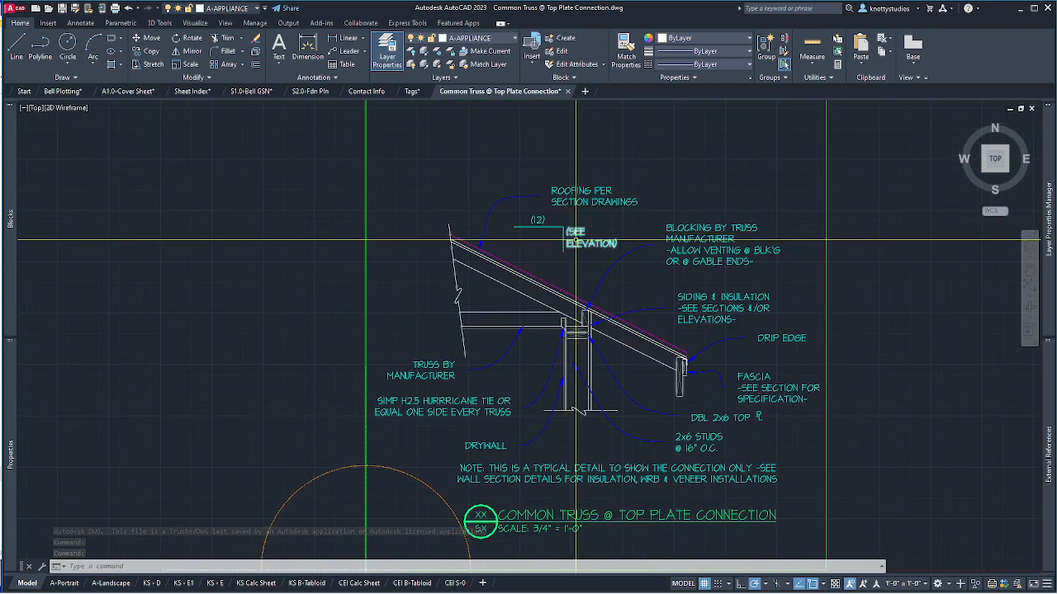
pyautogui.doubleClick(586, 244)
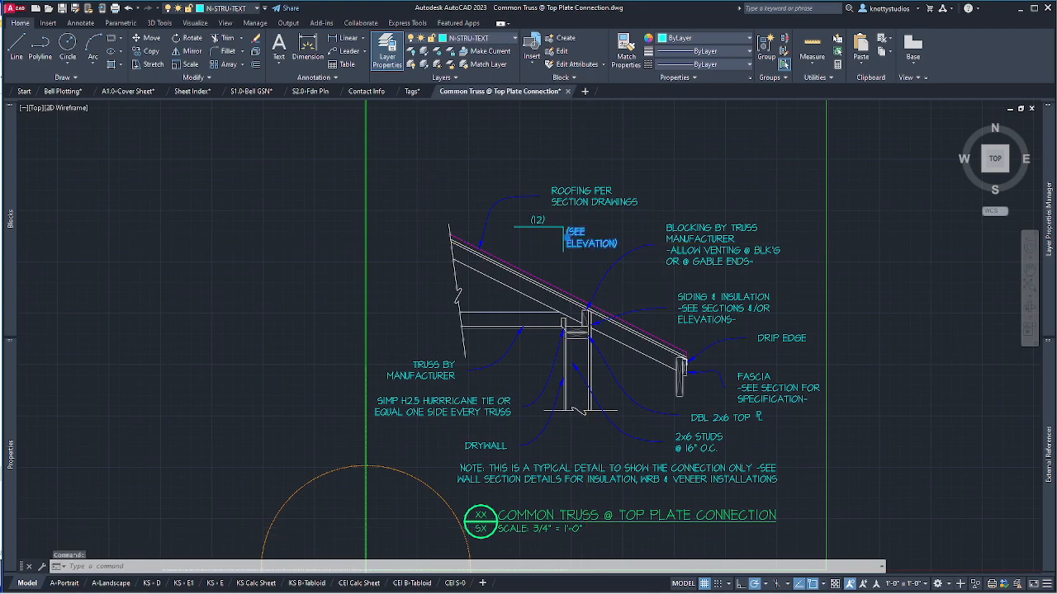
pyautogui.moveTo(566, 244); pyautogui.dragTo(594, 244)
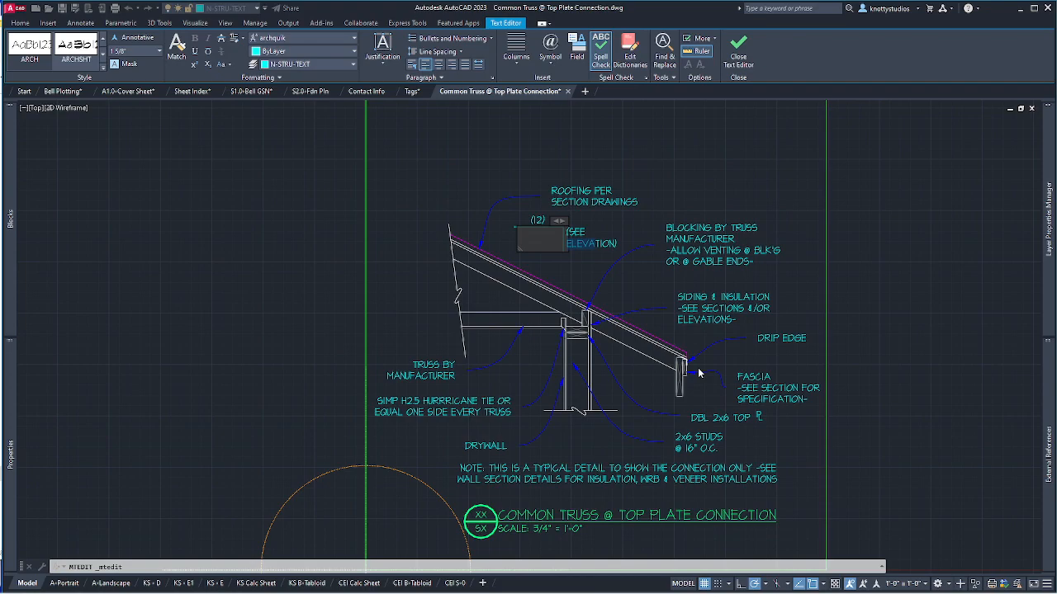
pyautogui.press('BackSpace')
pyautogui.press('BackSpace')
pyautogui.press('BackSpace')
pyautogui.press('BackSpace')
pyautogui.press('BackSpace')
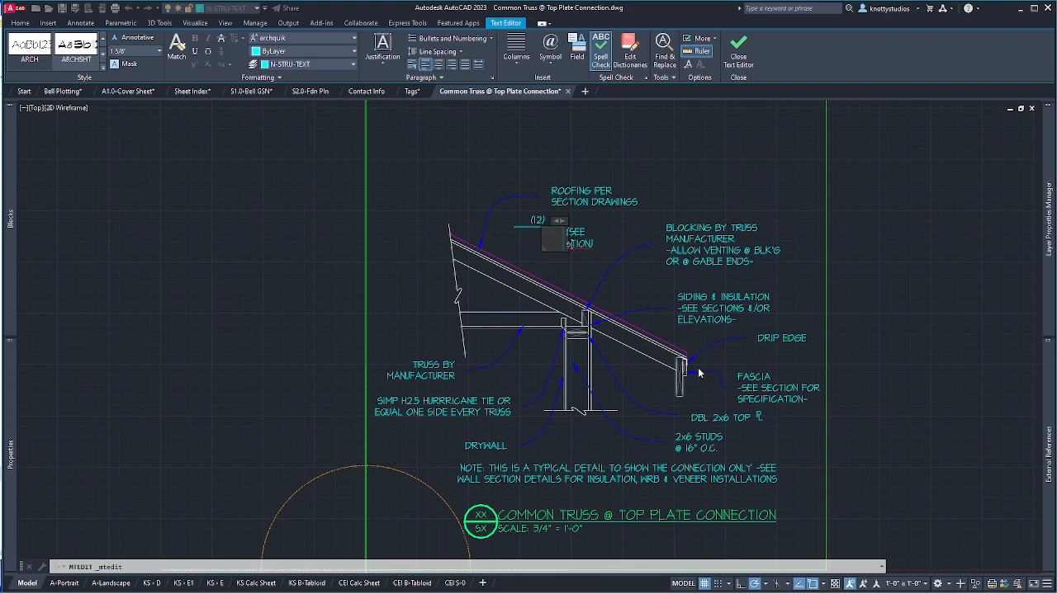
pyautogui.write('SEC')
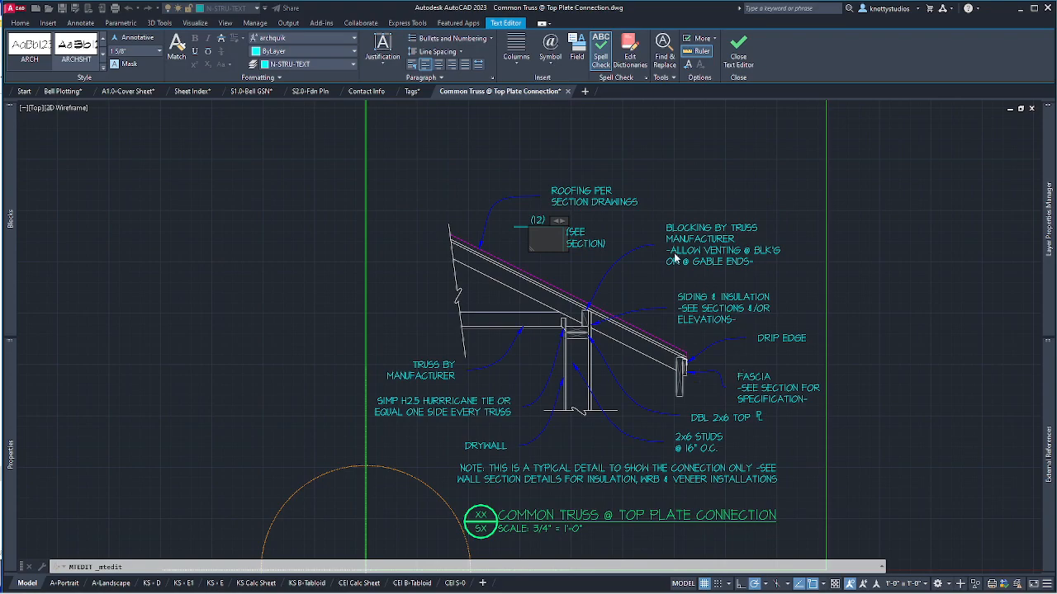
pyautogui.click(641, 285)
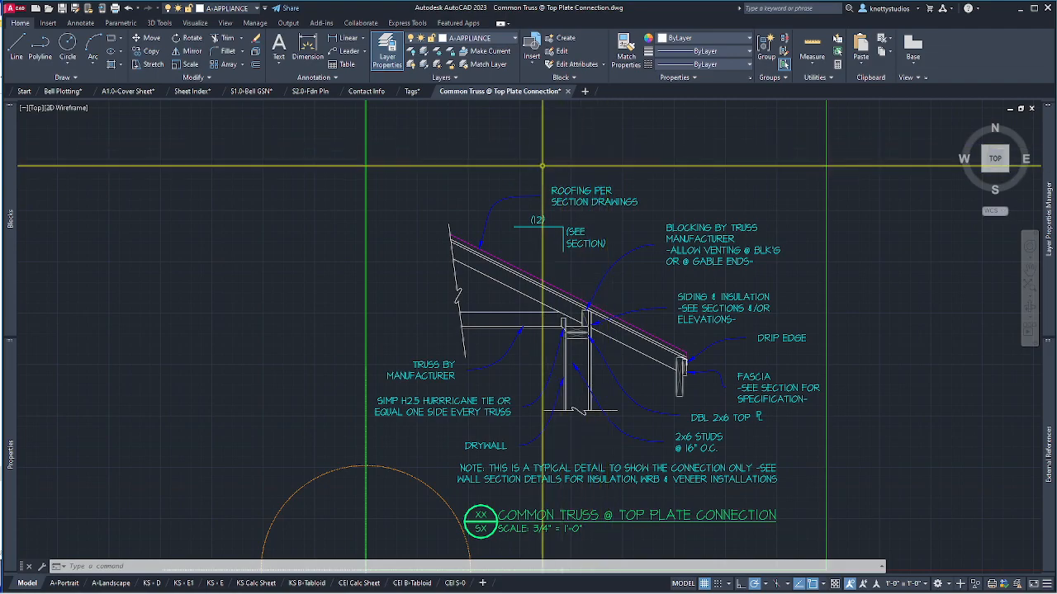
# Open Foundation @ Garage.dwg from the project's Details folder and set the wood structural sheathing thickness to 1/2" in the siding note.
pyautogui.hotkey('alt', 'Tab')
pyautogui.click(1037, 141)
pyautogui.doubleClick(684, 145)
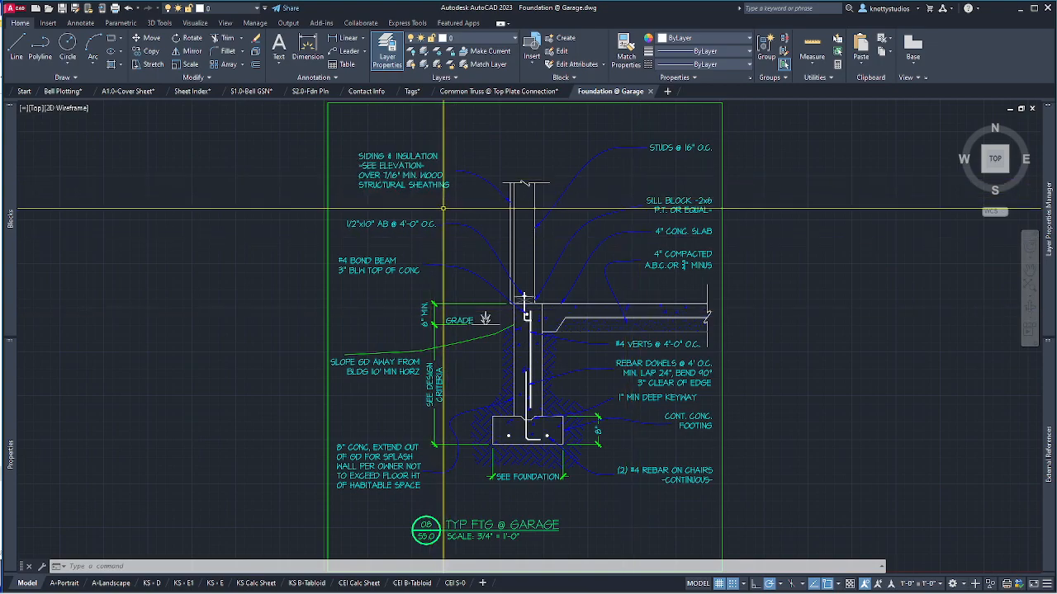
pyautogui.doubleClick(394, 176)
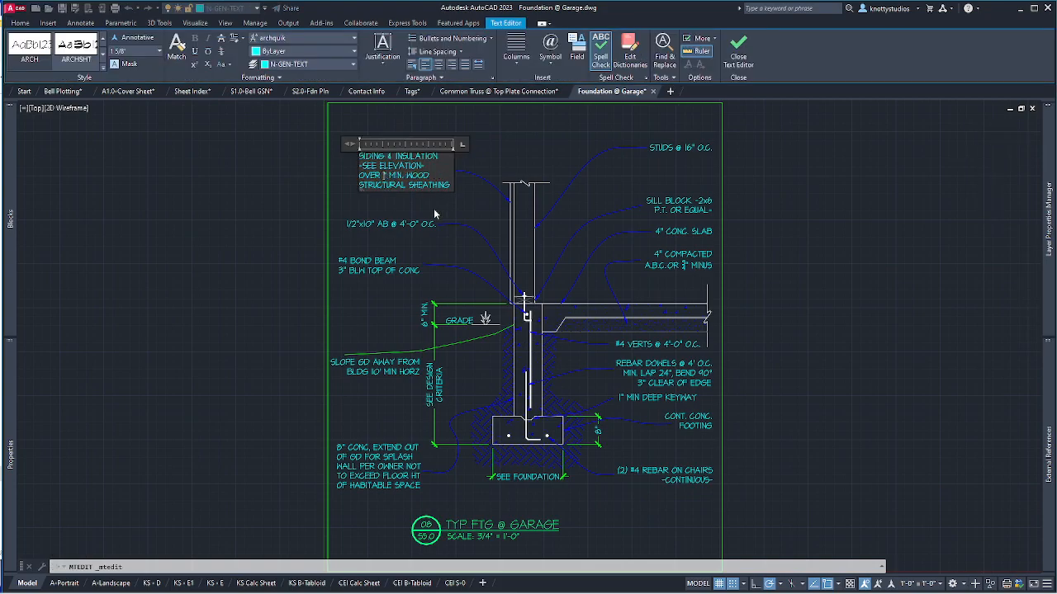
pyautogui.write('1/2')
pyautogui.click(452, 212)
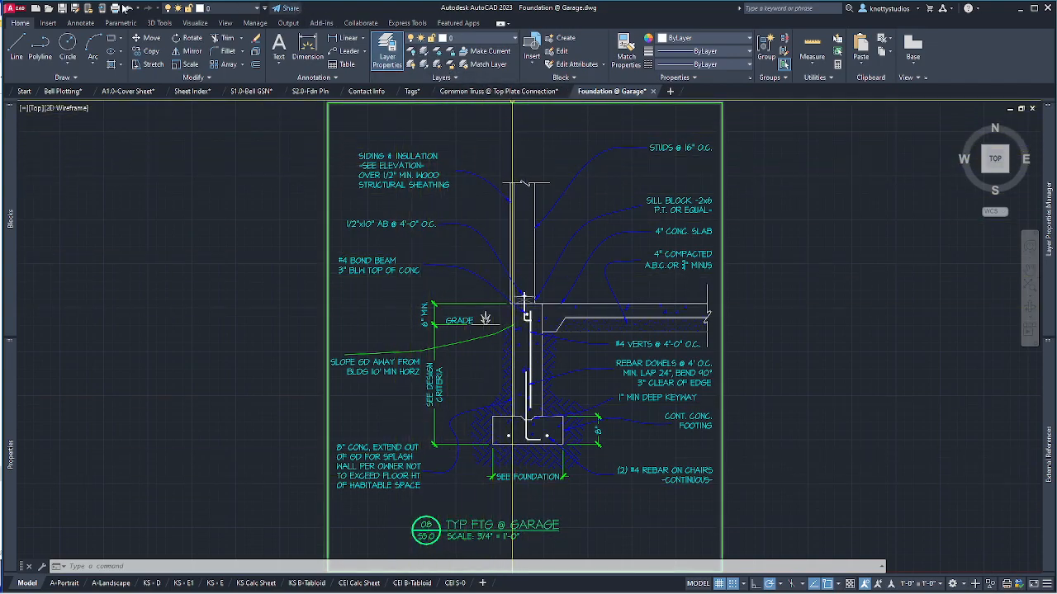
# Open Foundation @ Slab On Grade.dwg from Bell CDs > Details to review the typical footing detail, and close it without saving.
pyautogui.click(51, 10)
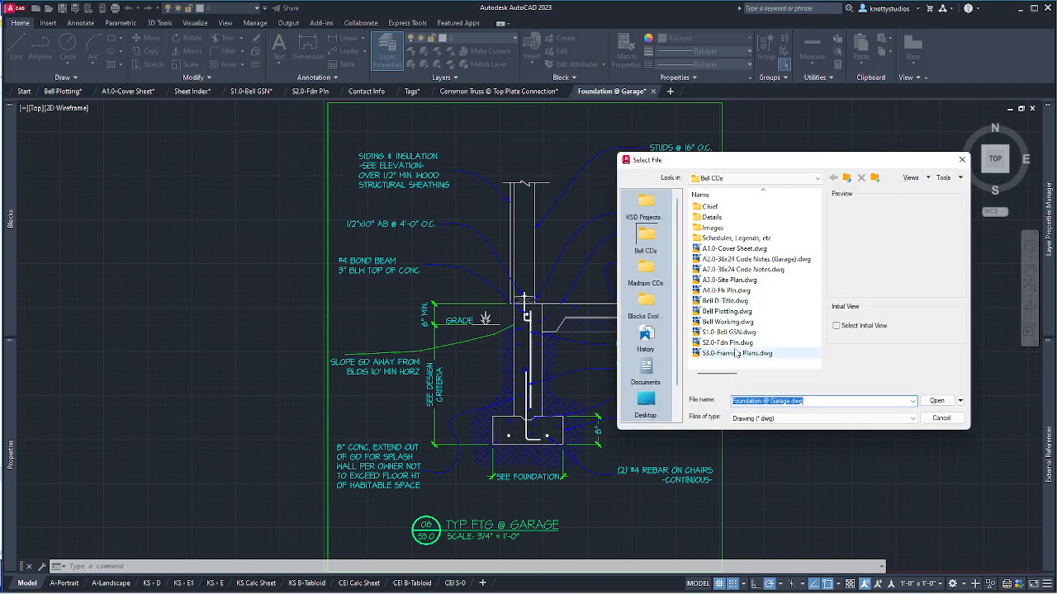
pyautogui.doubleClick(714, 217)
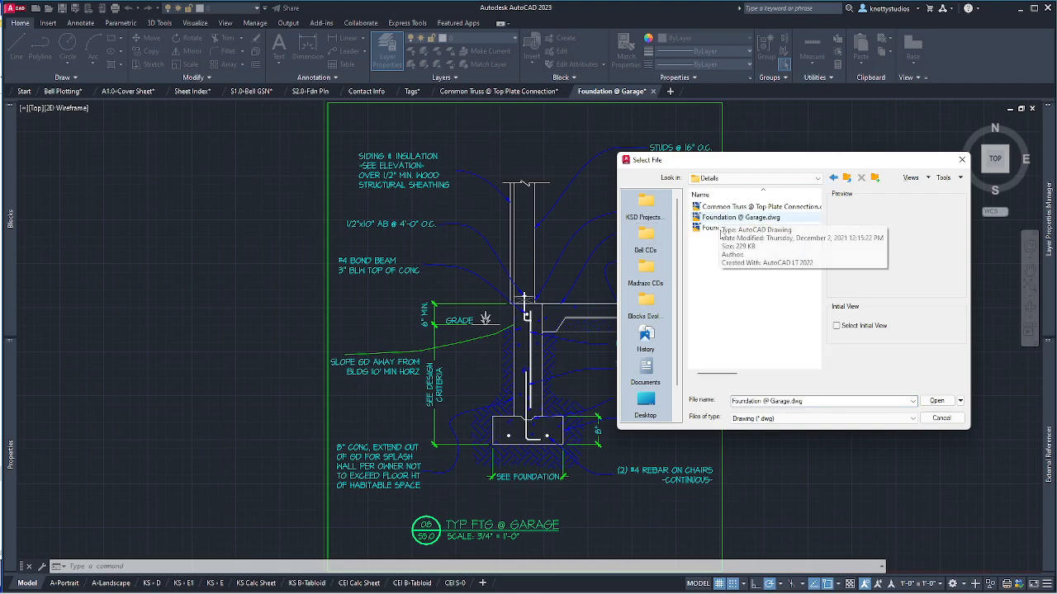
pyautogui.doubleClick(720, 225)
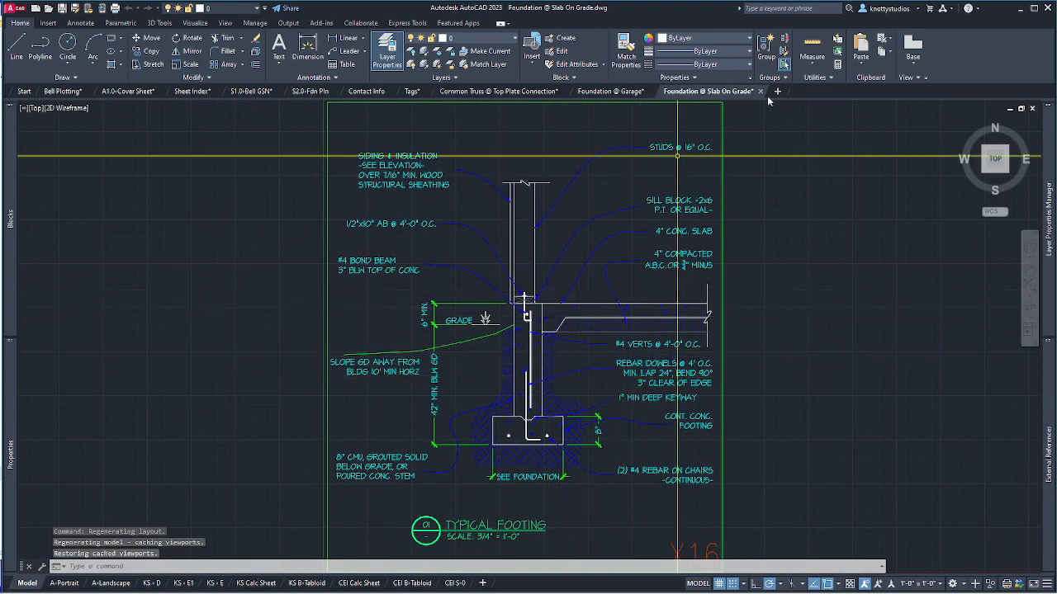
pyautogui.click(761, 92)
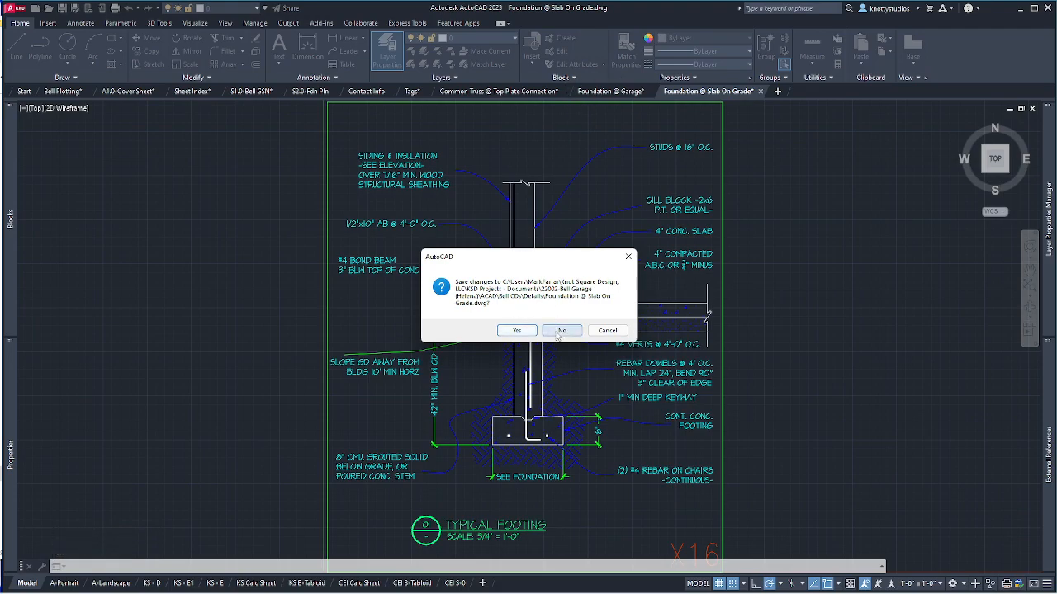
pyautogui.click(561, 330)
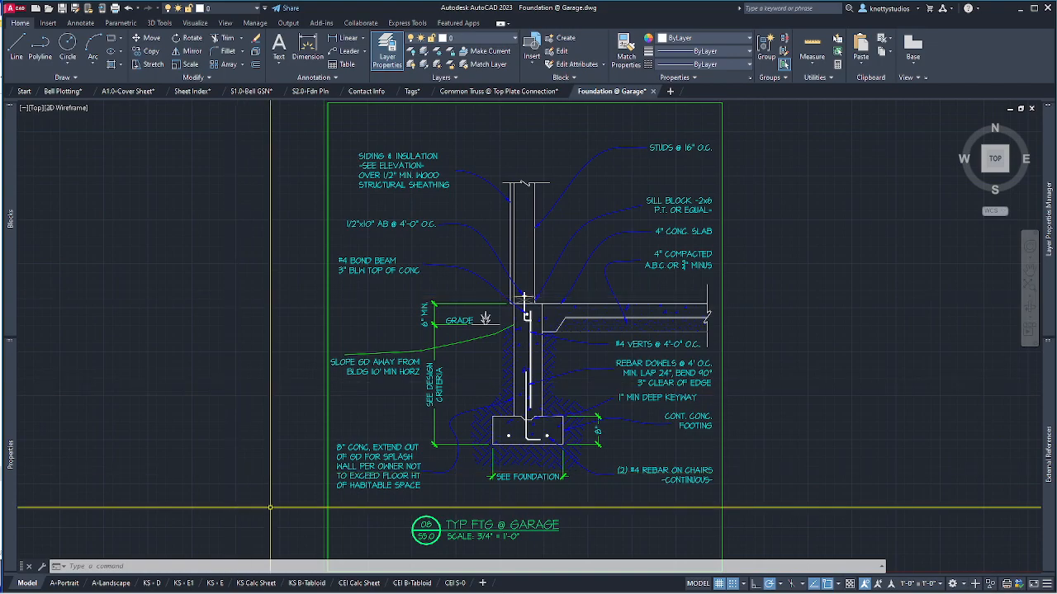
# Delete Foundation @ Slab On Grade.dwg from the project's Details folder in File Explorer and return to the Bell Plotting drawing in AutoCAD.
pyautogui.moveTo(313, 587)
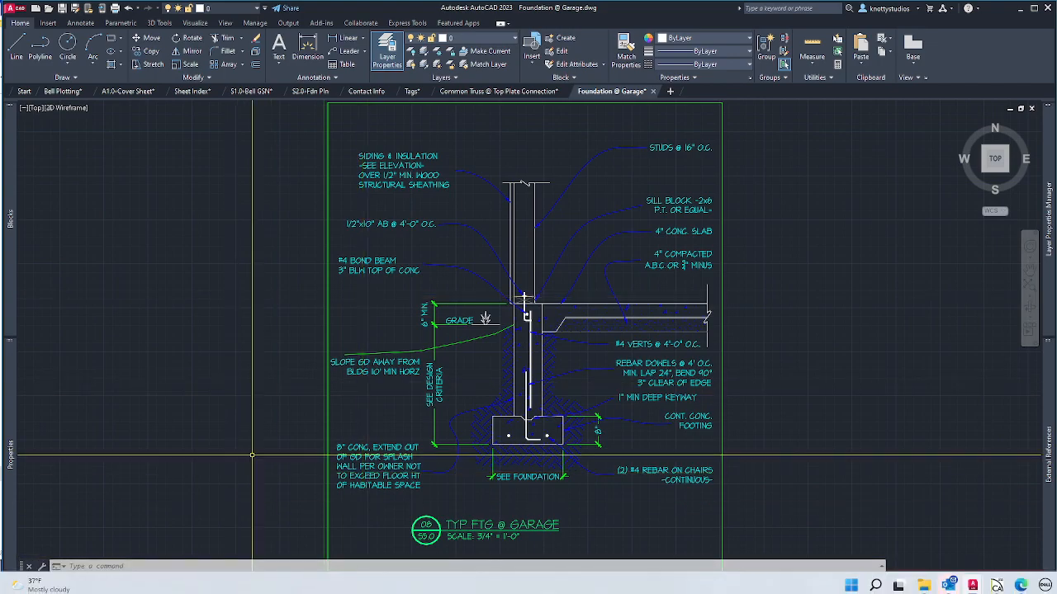
pyautogui.moveTo(176, 584)
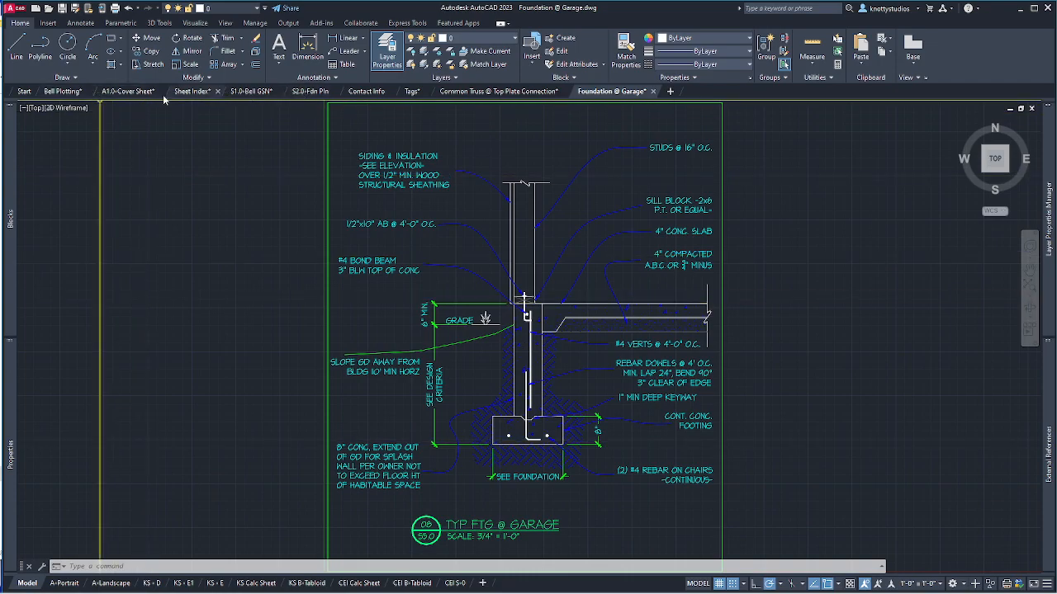
pyautogui.click(61, 92)
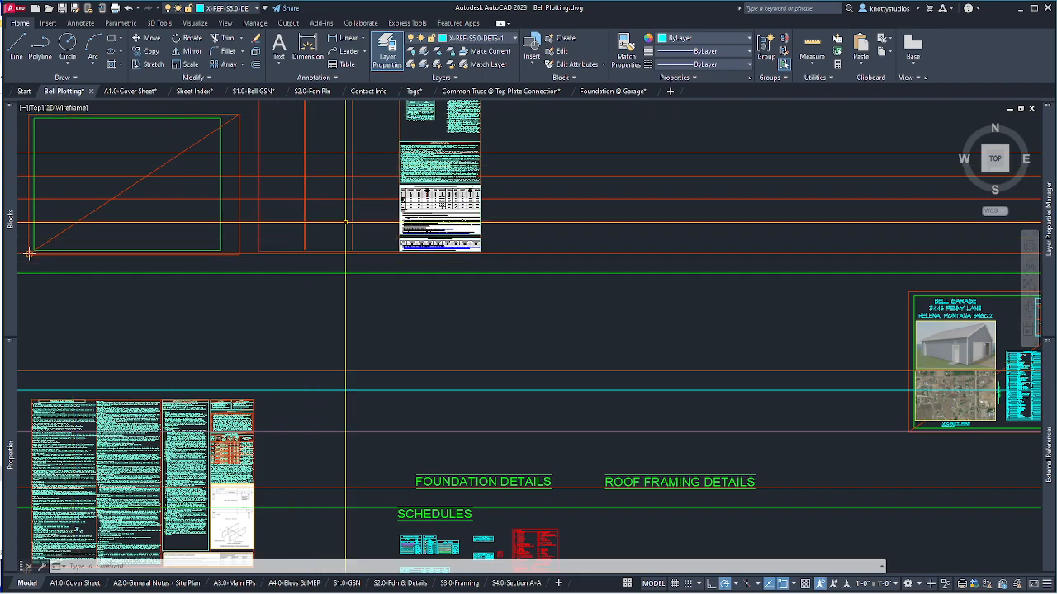
pyautogui.hotkey('alt', 'Tab')
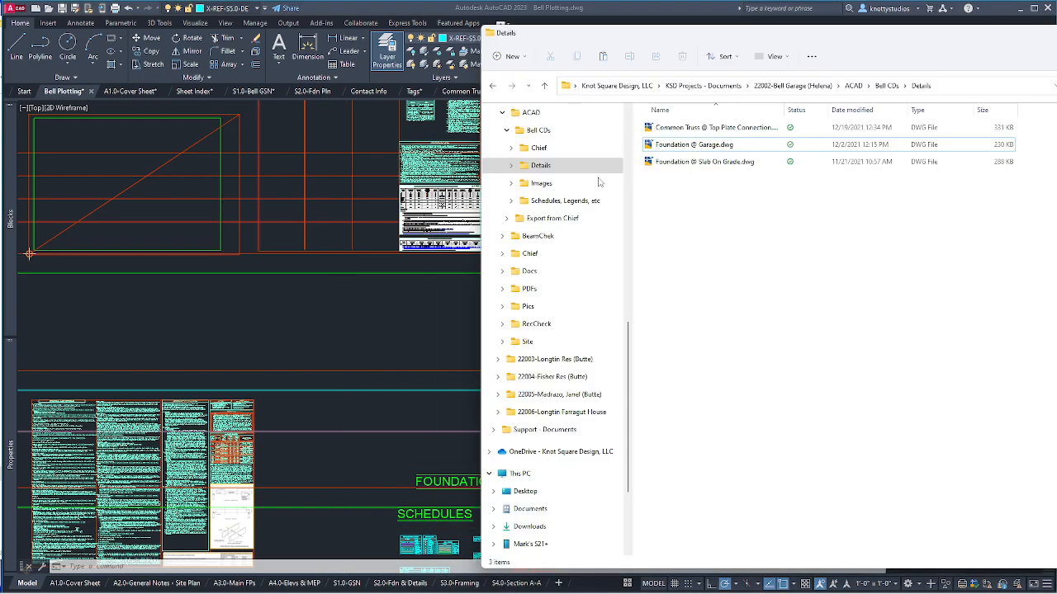
pyautogui.click(692, 163)
pyautogui.rightClick(694, 164)
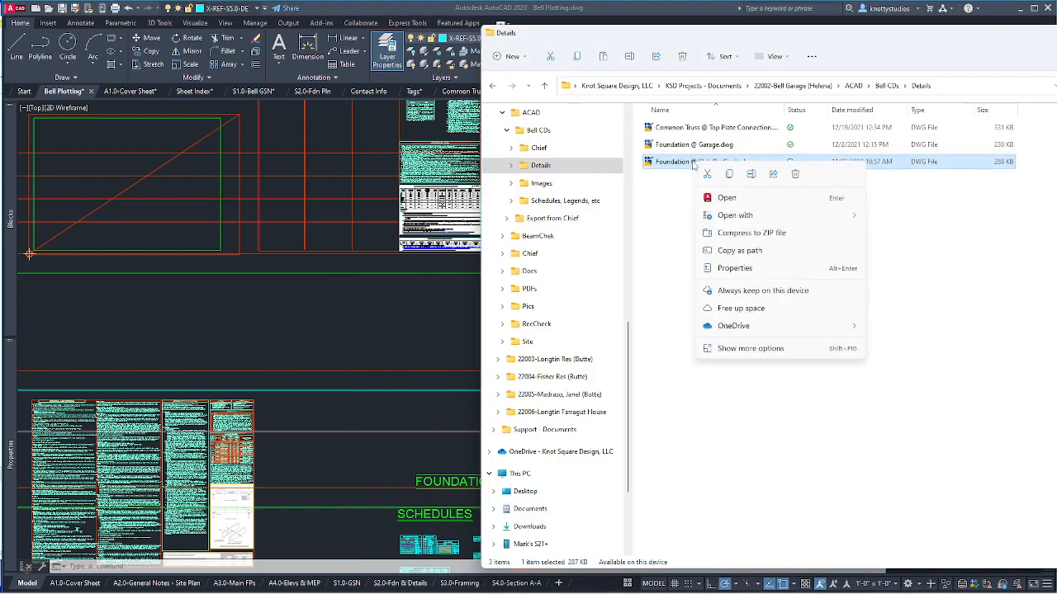
pyautogui.click(799, 173)
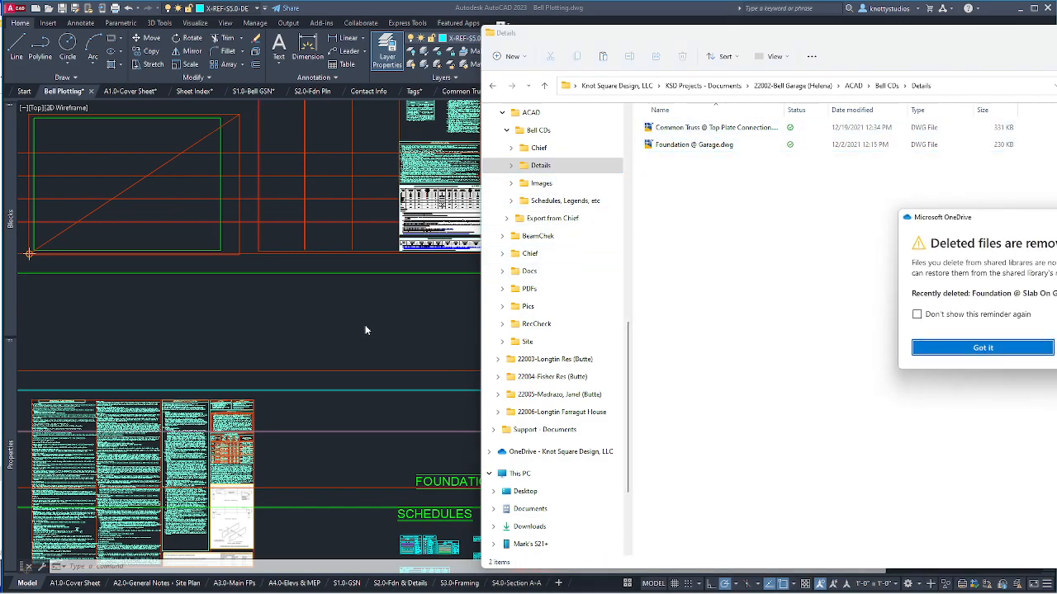
pyautogui.click(970, 348)
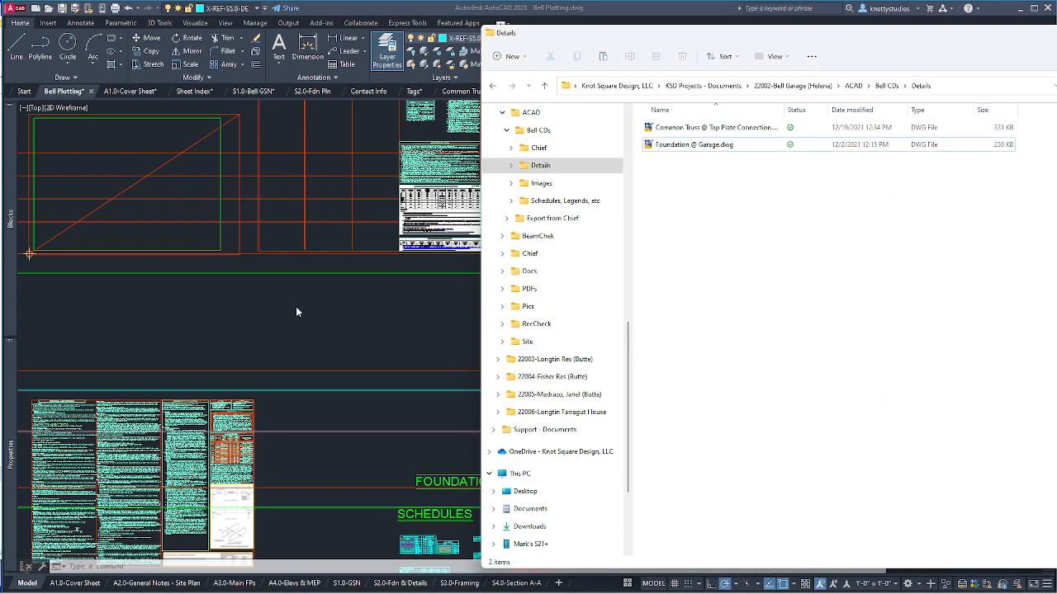
pyautogui.click(295, 313)
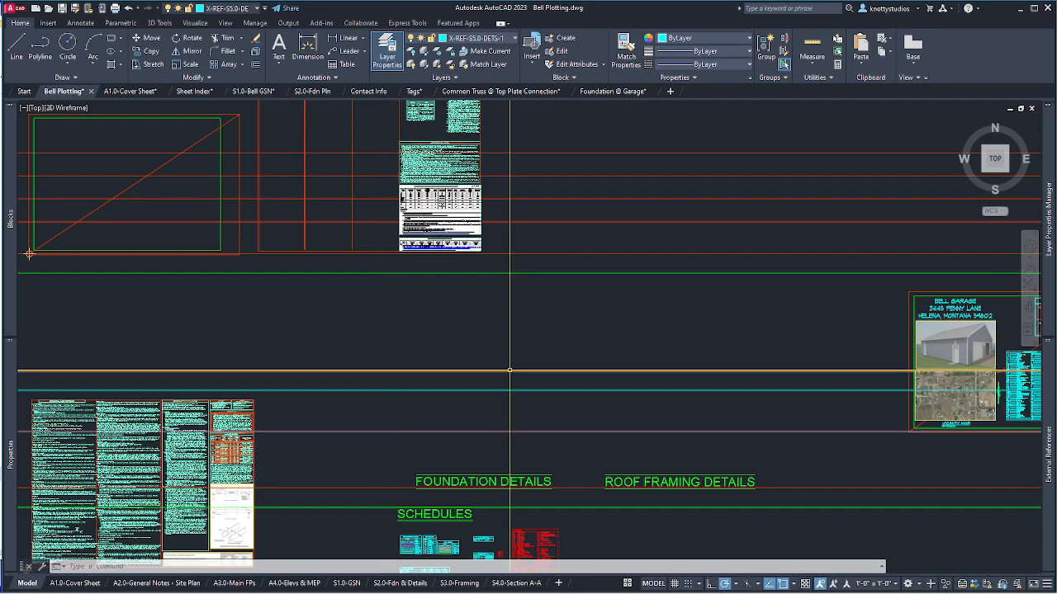
pyautogui.write('xre')
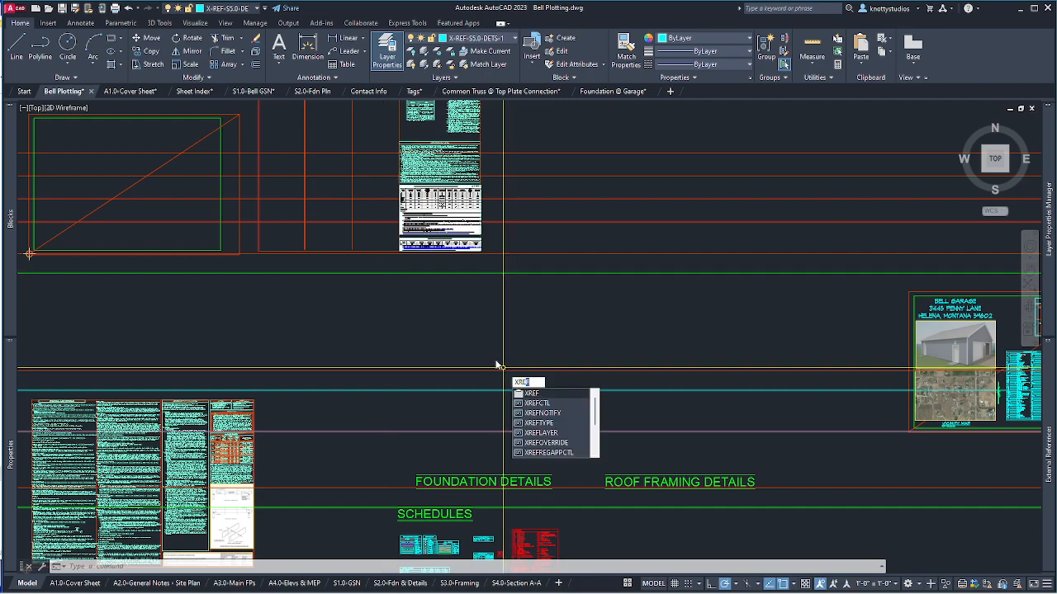
pyautogui.click(245, 9)
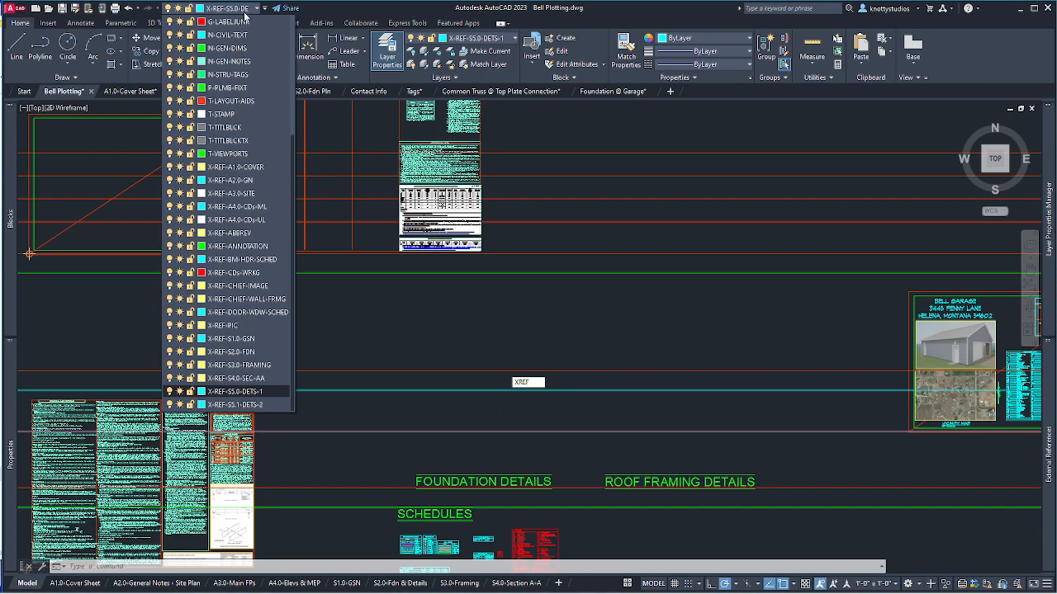
pyautogui.click(245, 13)
pyautogui.press('Escape')
pyautogui.write('s')
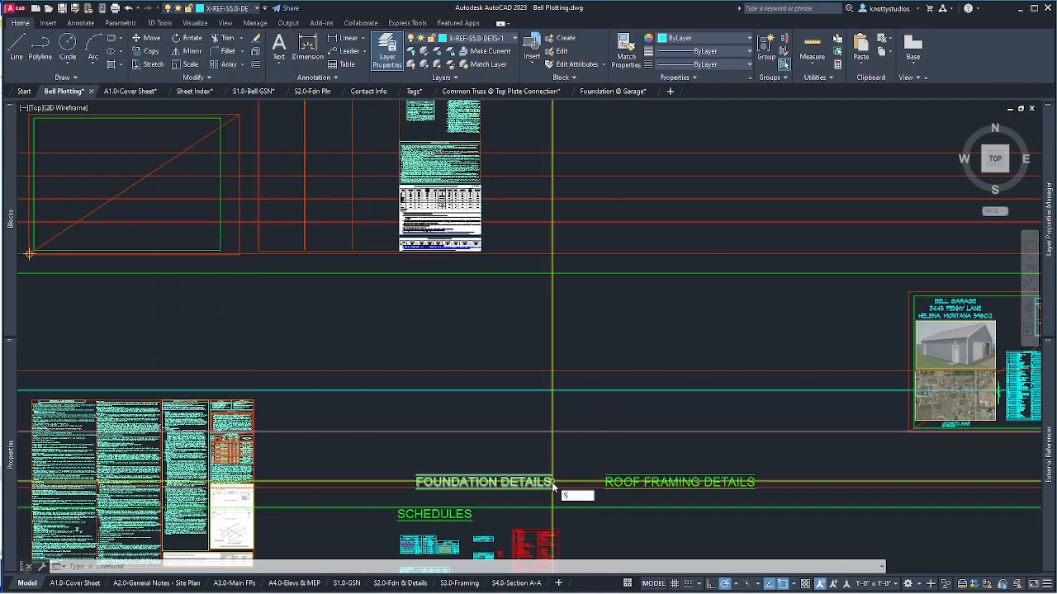
pyautogui.press('Escape')
pyautogui.press('Escape')
# Attach Foundation @ Garage.dwg from the Details folder as an overlay xref with a relative path, placing it above the FOUNDATION DETAILS heading.
pyautogui.write('xref')
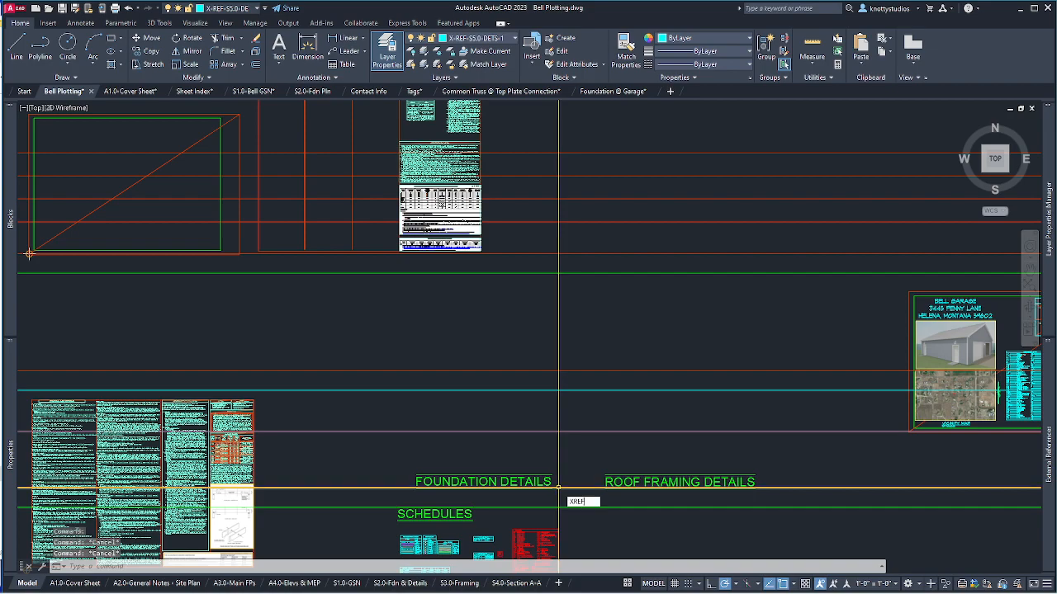
pyautogui.press('Return')
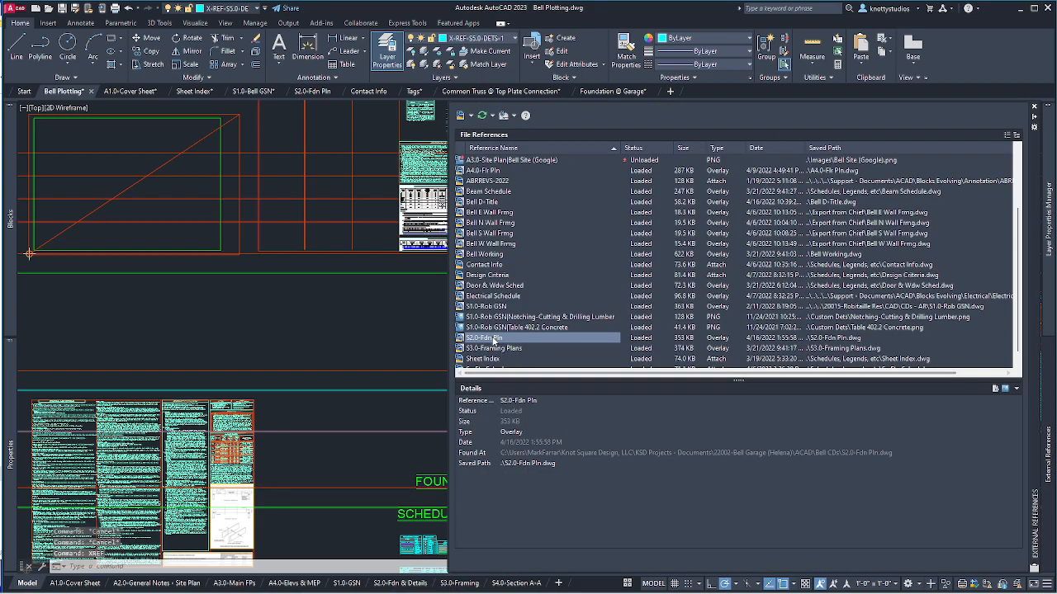
pyautogui.moveTo(494, 341)
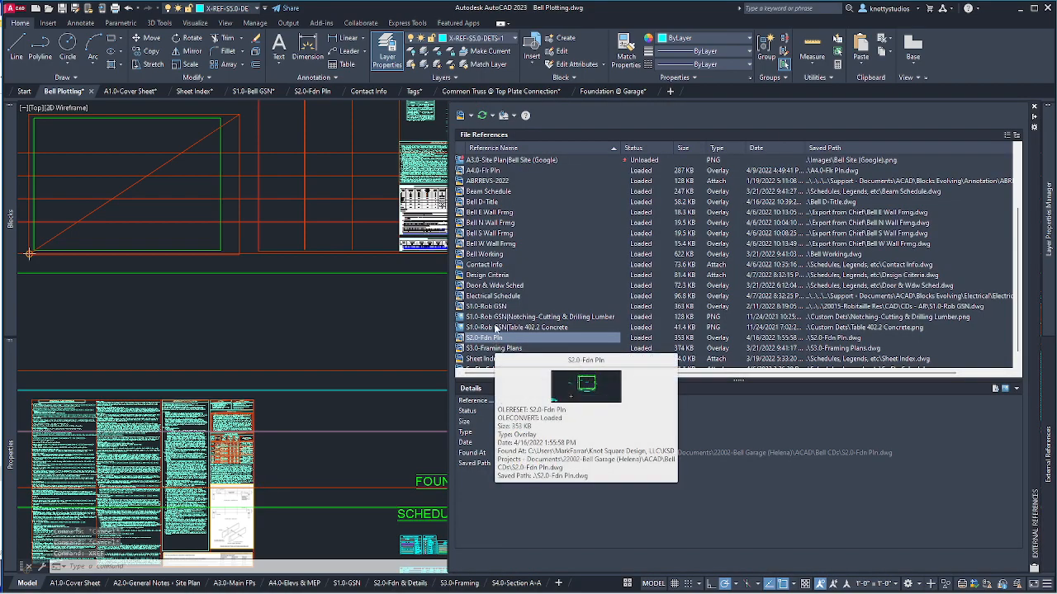
pyautogui.click(461, 117)
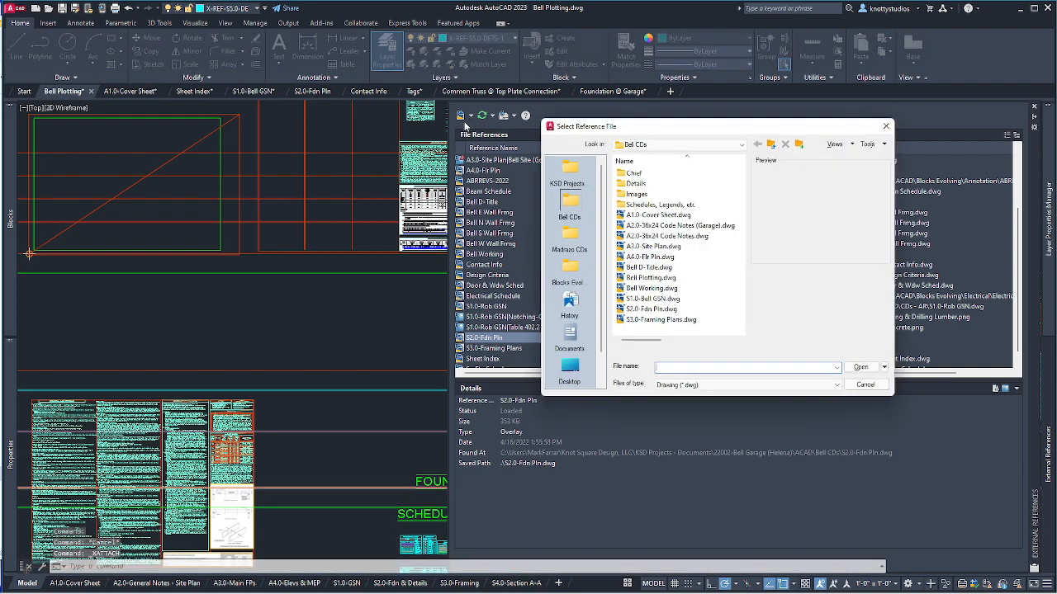
pyautogui.doubleClick(632, 184)
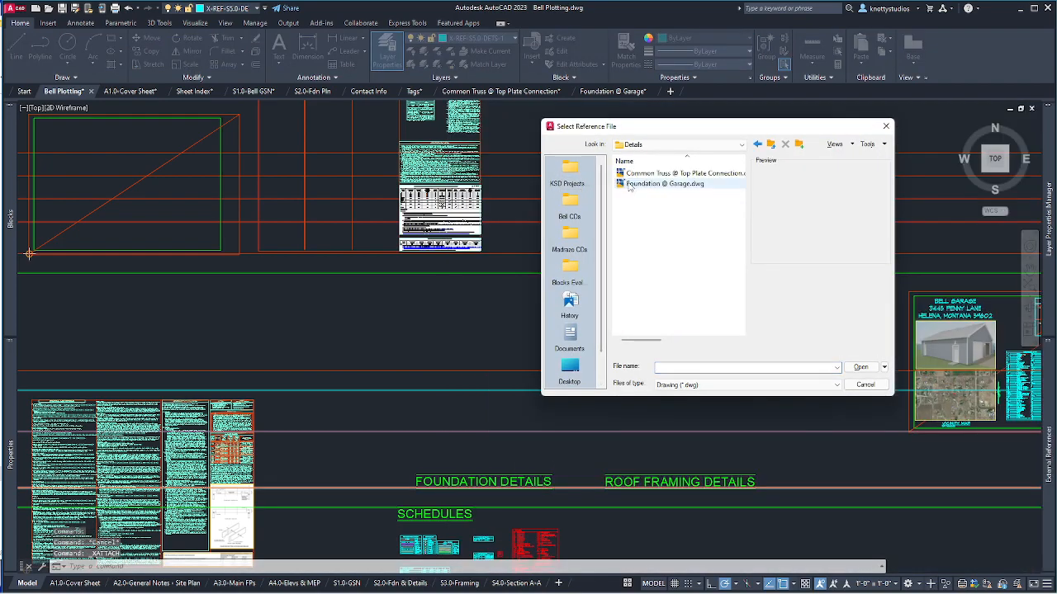
pyautogui.click(653, 183)
pyautogui.click(860, 366)
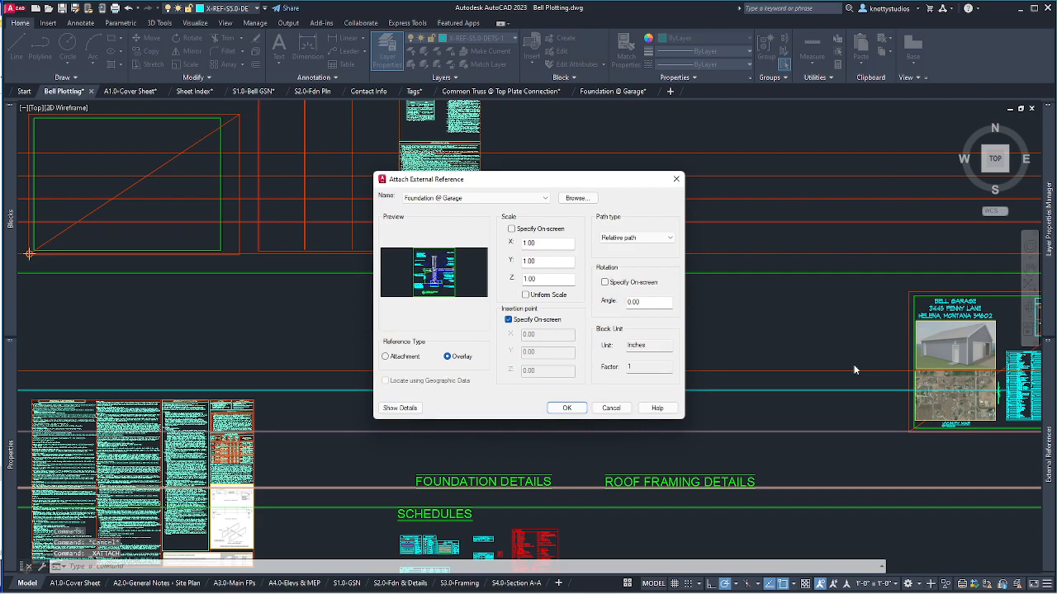
pyautogui.click(579, 409)
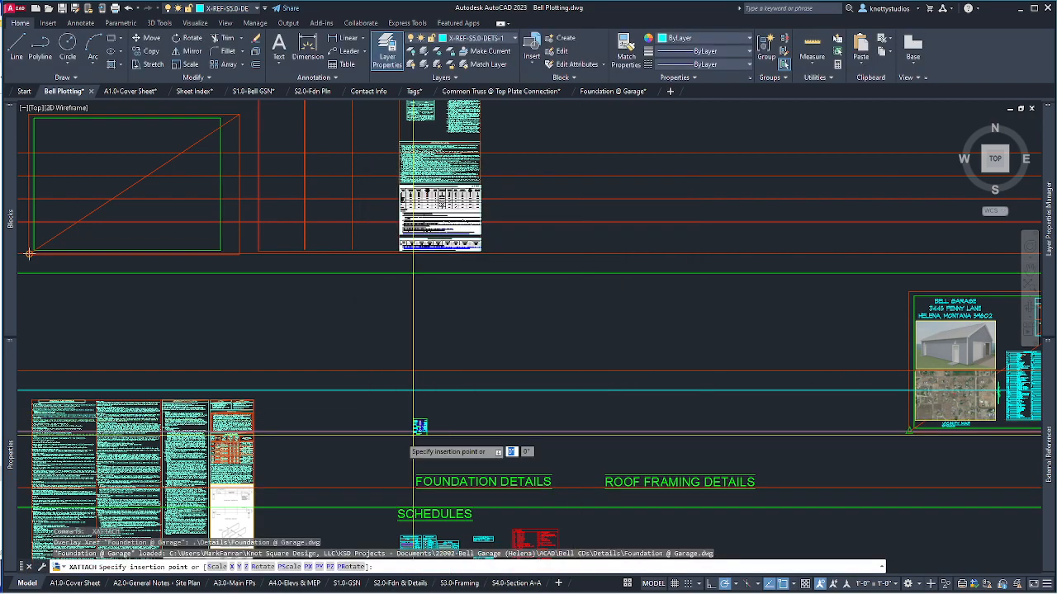
pyautogui.click(446, 454)
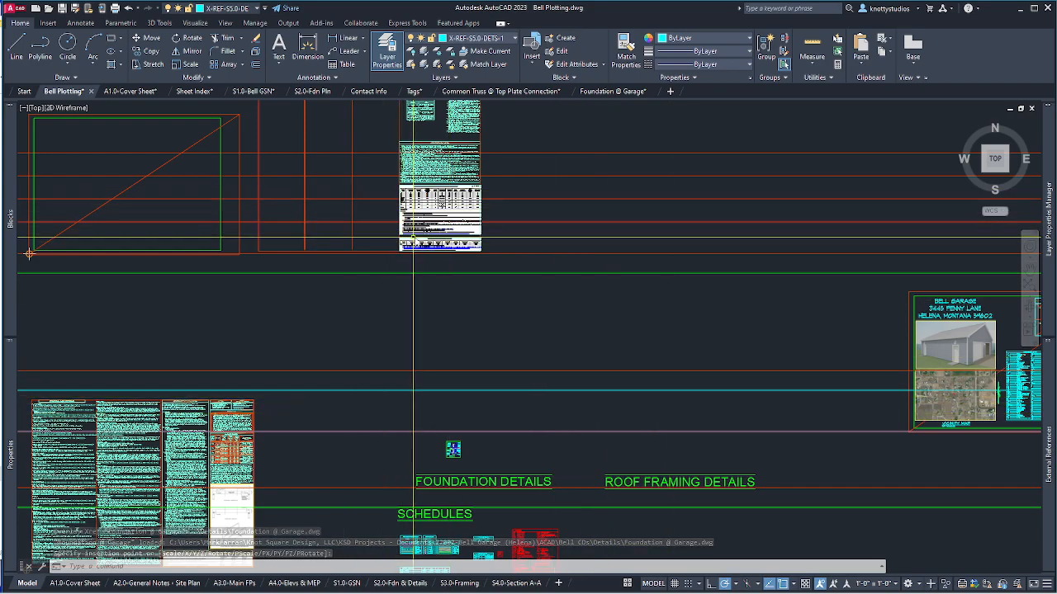
# Make X-REF-S5.1-DETS-2 the current layer in model space.
pyautogui.press('Return')
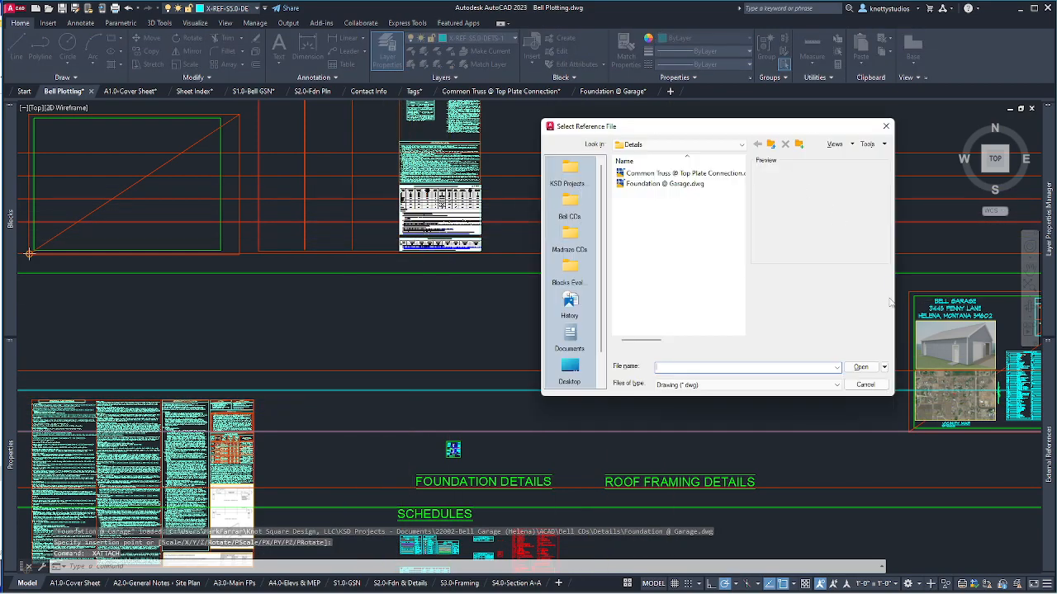
pyautogui.click(865, 384)
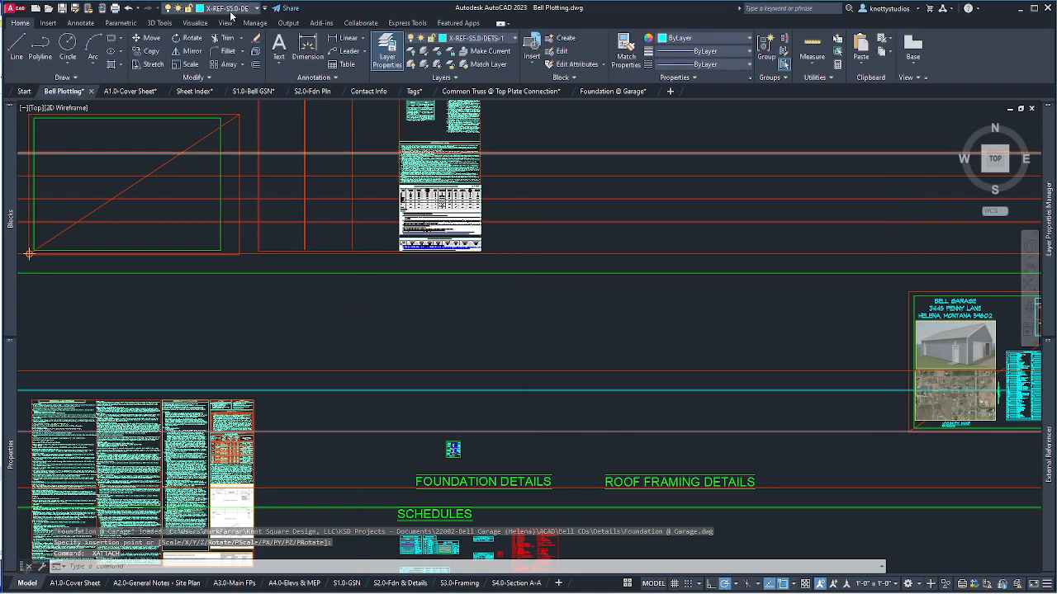
pyautogui.click(228, 9)
pyautogui.click(271, 404)
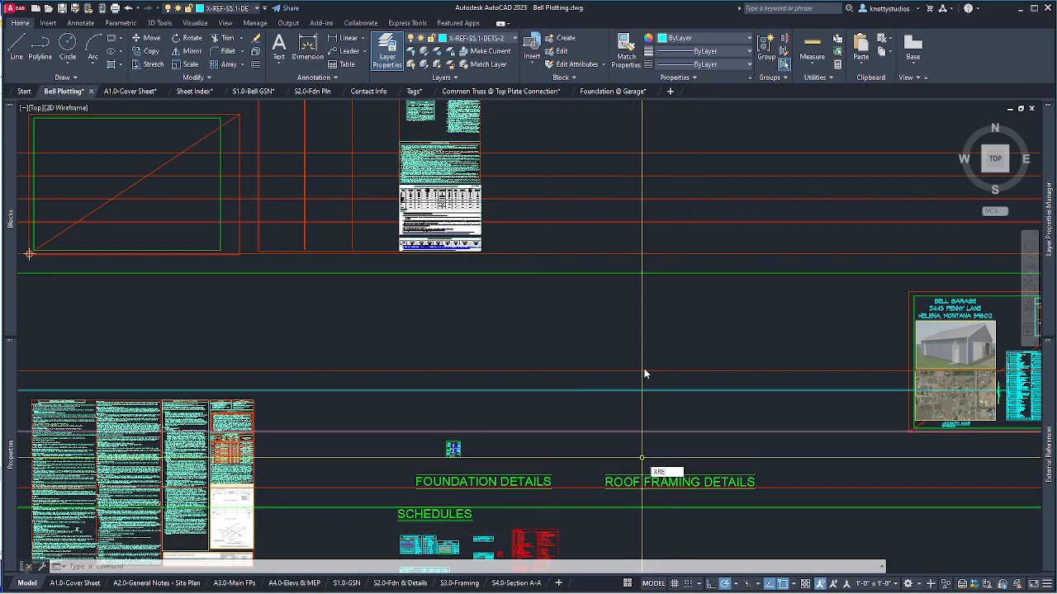
# Attach Common Truss @ Top Plate Connection.dwg from the Details folder as an overlay xref above the ROOF FRAMING DETAILS heading.
pyautogui.write('F')
pyautogui.press('Return')
pyautogui.click(462, 116)
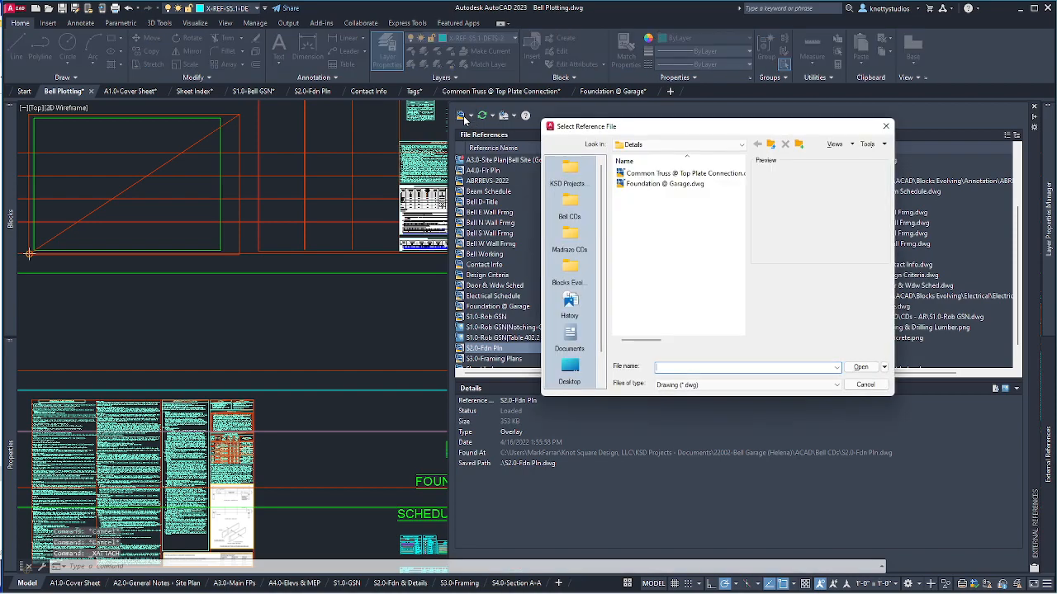
pyautogui.click(646, 173)
pyautogui.click(861, 368)
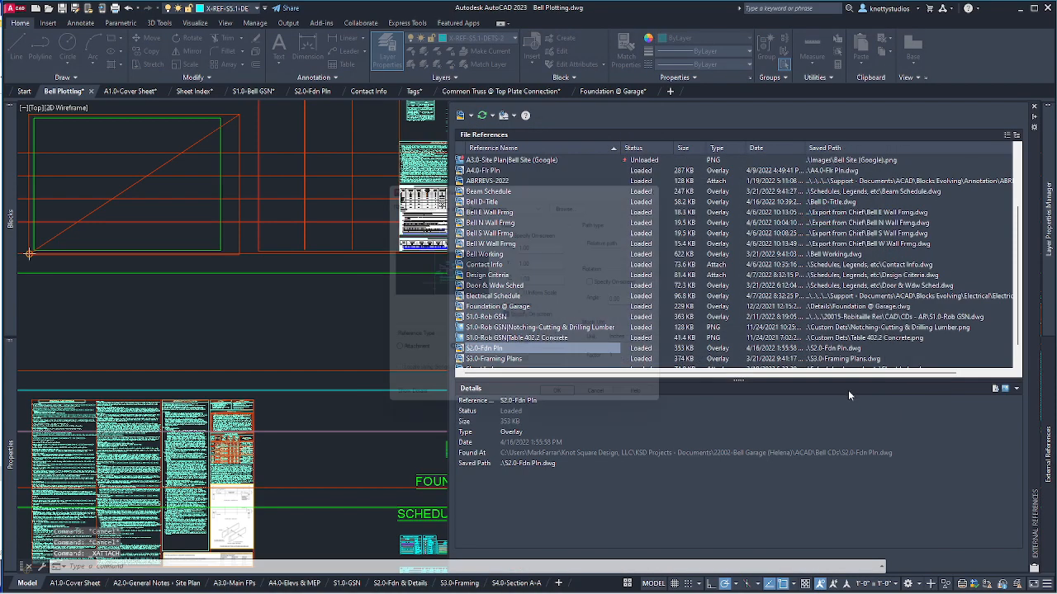
pyautogui.click(567, 410)
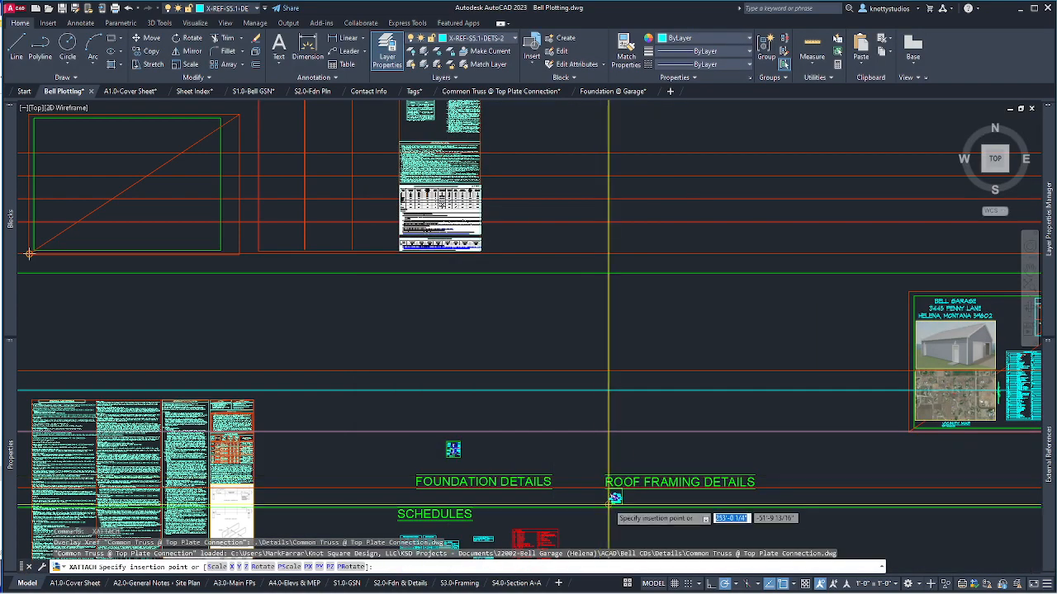
pyautogui.click(617, 458)
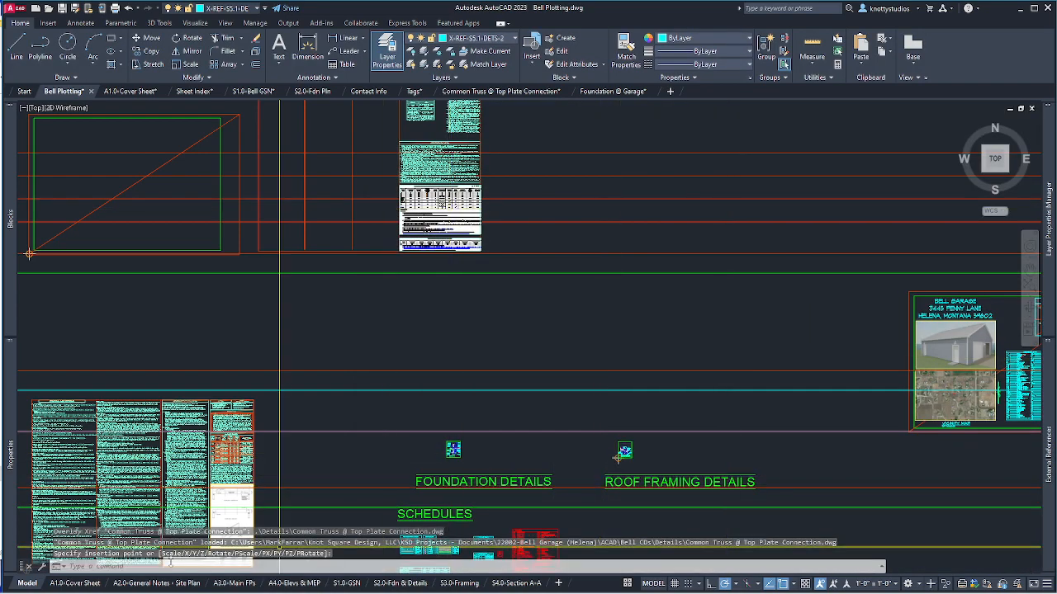
# Activate the large viewport on the S2.0-Fdn & Details layout and check the areas above the foundation and roof framing headings for the detail xrefs.
pyautogui.click(399, 585)
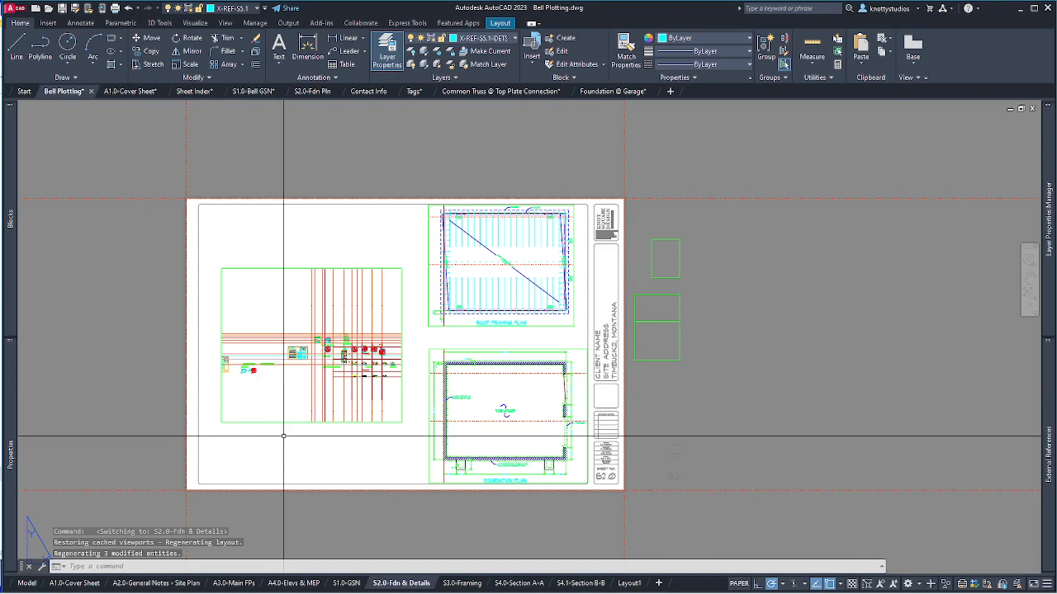
pyautogui.scroll(4, 313, 399)
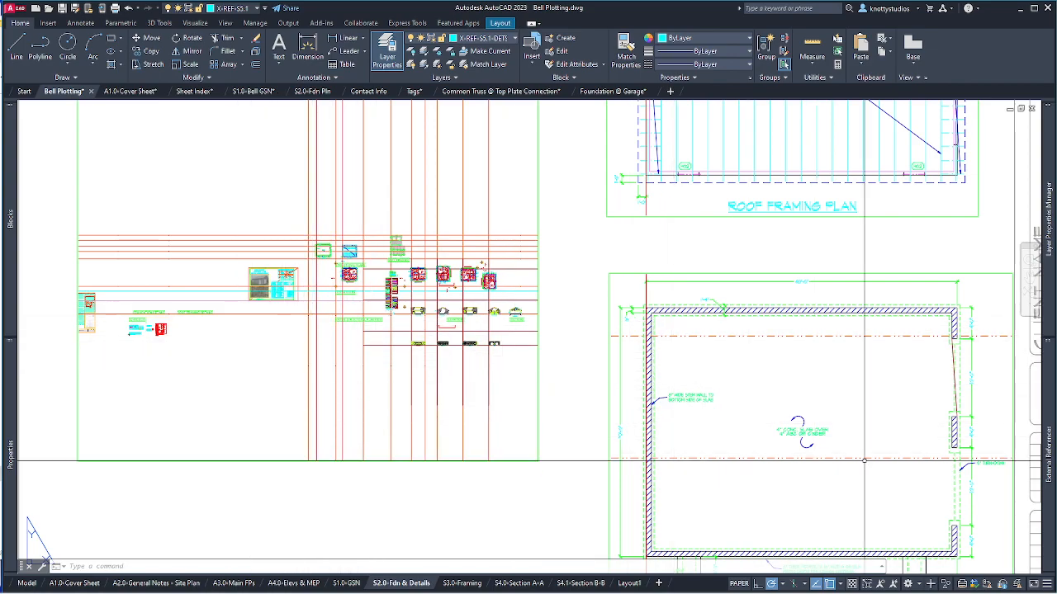
pyautogui.moveTo(1048, 431)
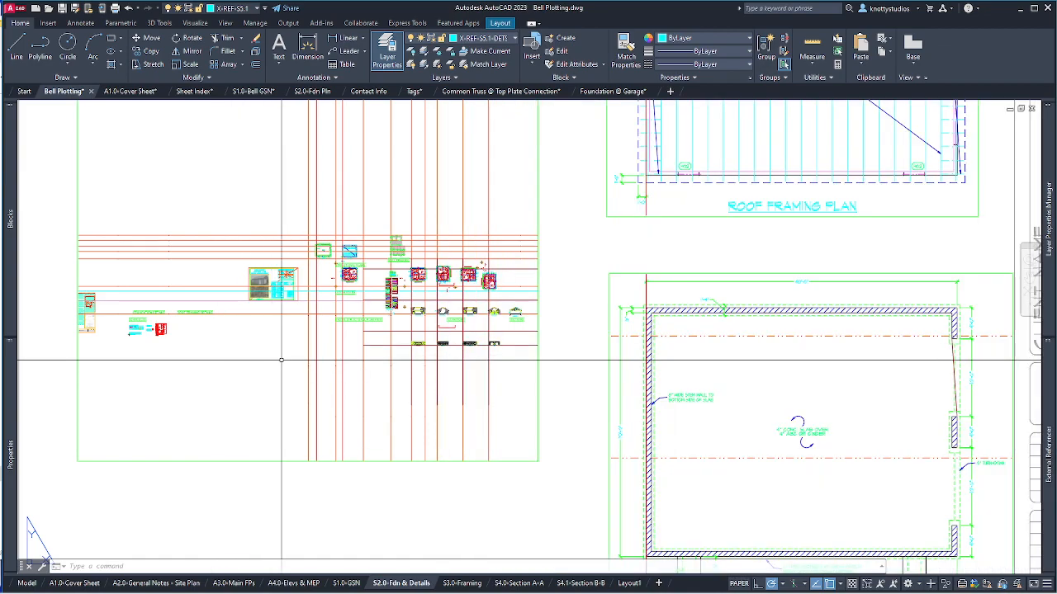
pyautogui.doubleClick(284, 360)
pyautogui.scroll(-4, 284, 360)
pyautogui.scroll(6, 184, 349)
pyautogui.scroll(5, 408, 351)
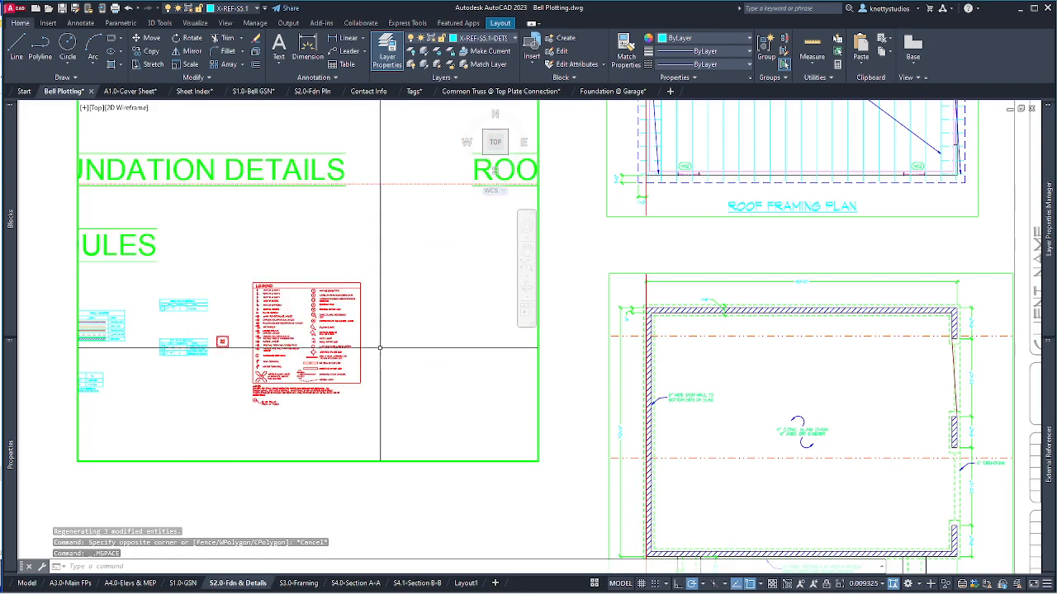
pyautogui.scroll(-2, 160, 363)
pyautogui.scroll(3, 158, 272)
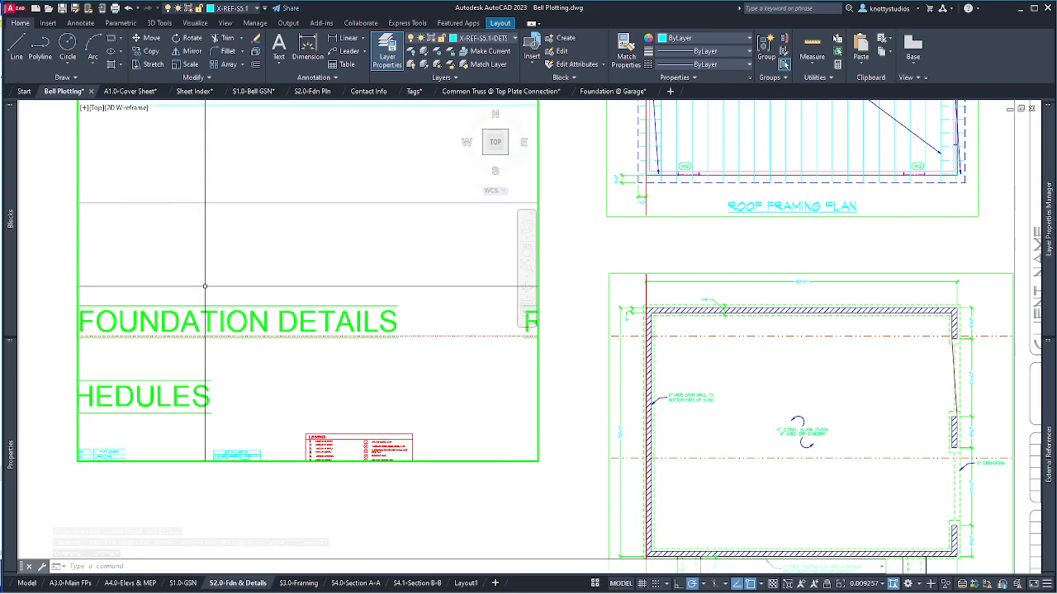
pyautogui.scroll(-3, 207, 265)
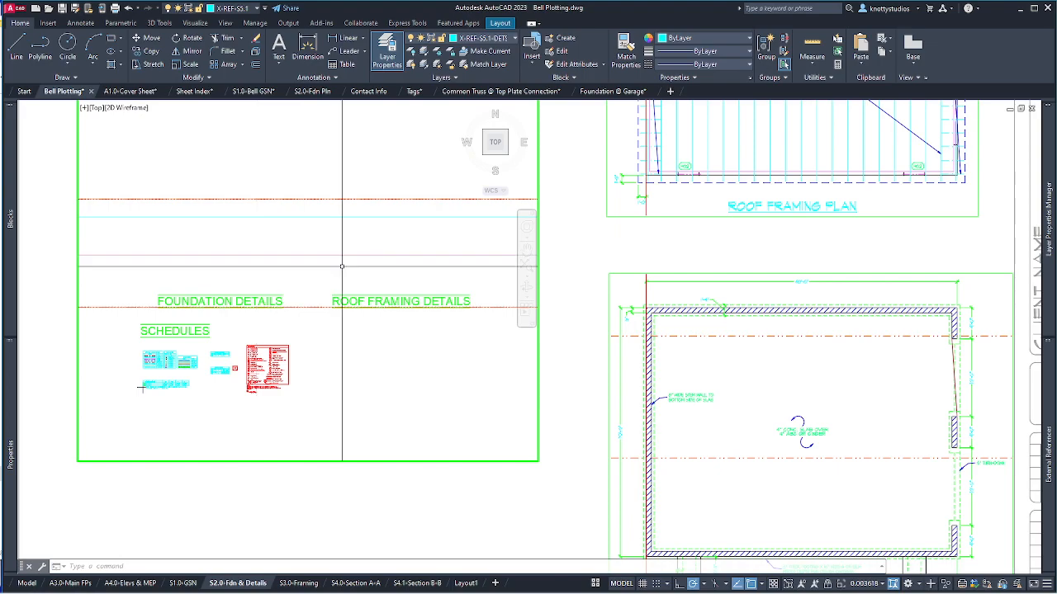
pyautogui.scroll(-2, 319, 336)
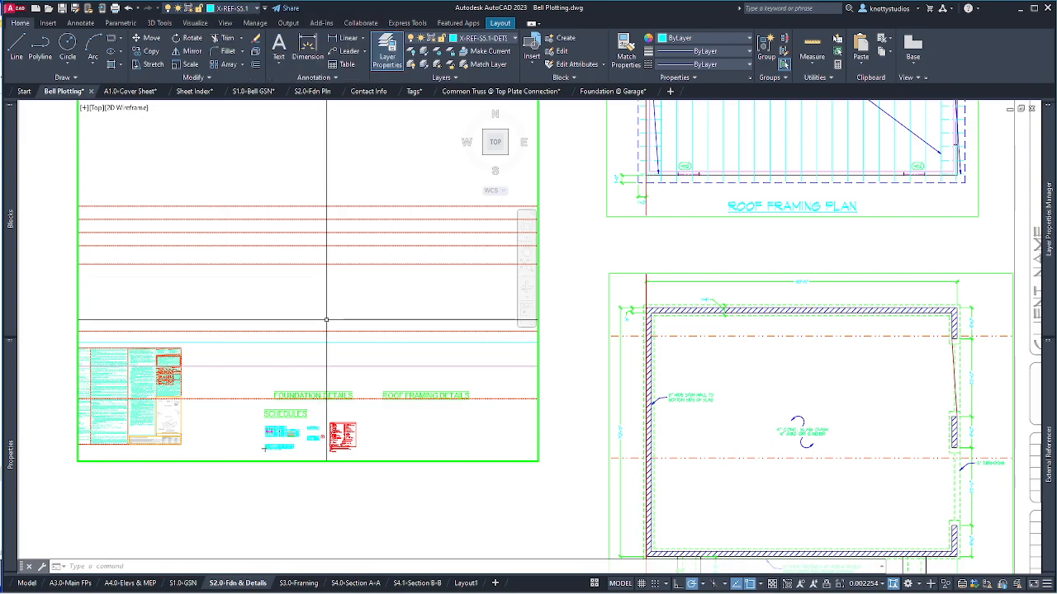
pyautogui.scroll(2, 335, 314)
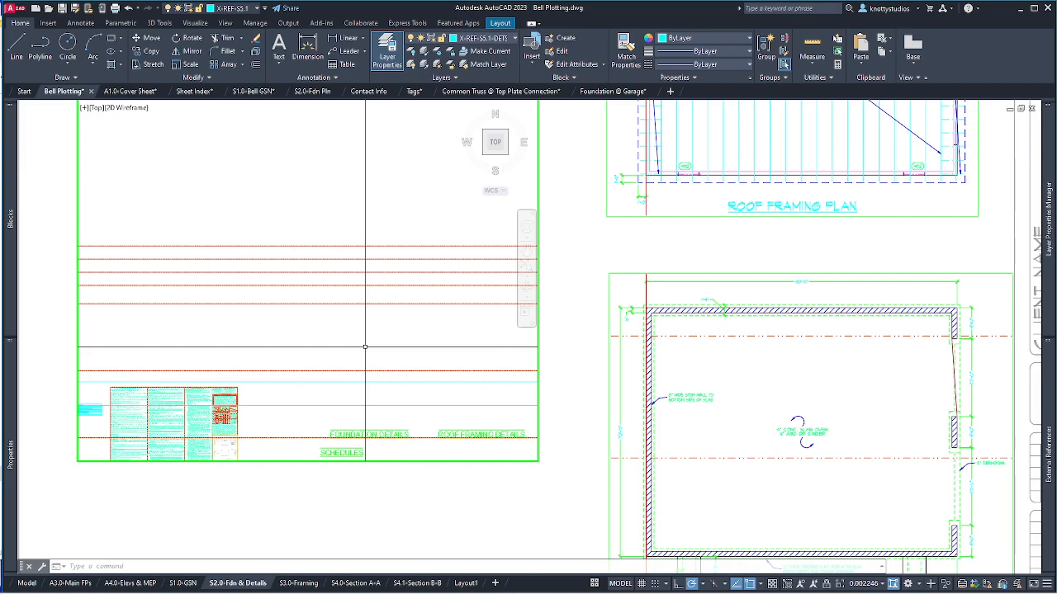
pyautogui.scroll(-3, 351, 345)
# Review the non-xref layers and the file references to find out how the attached details display in the active viewport.
pyautogui.click(341, 317)
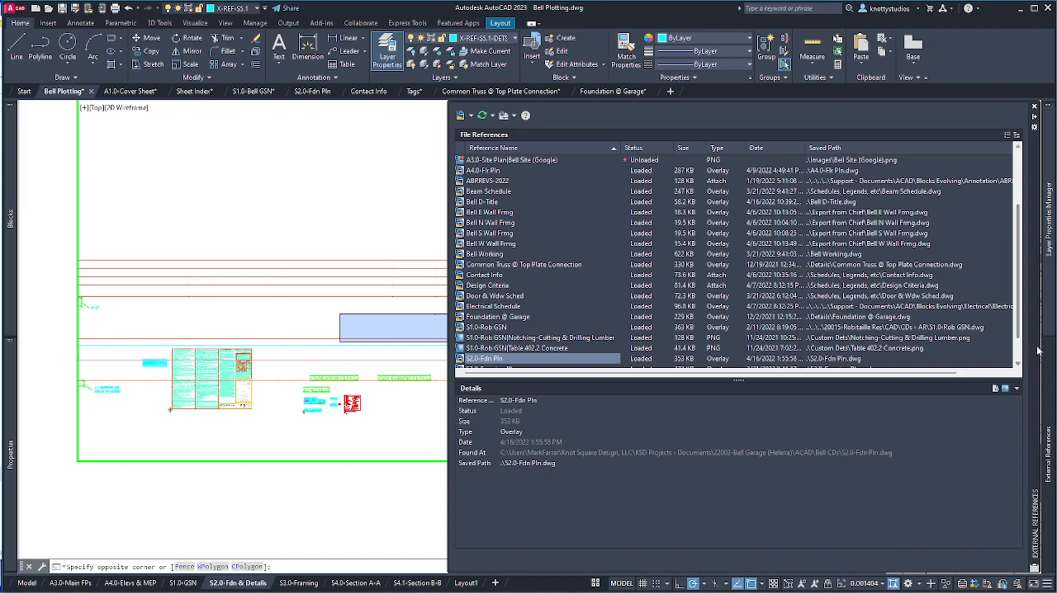
pyautogui.moveTo(1049, 235)
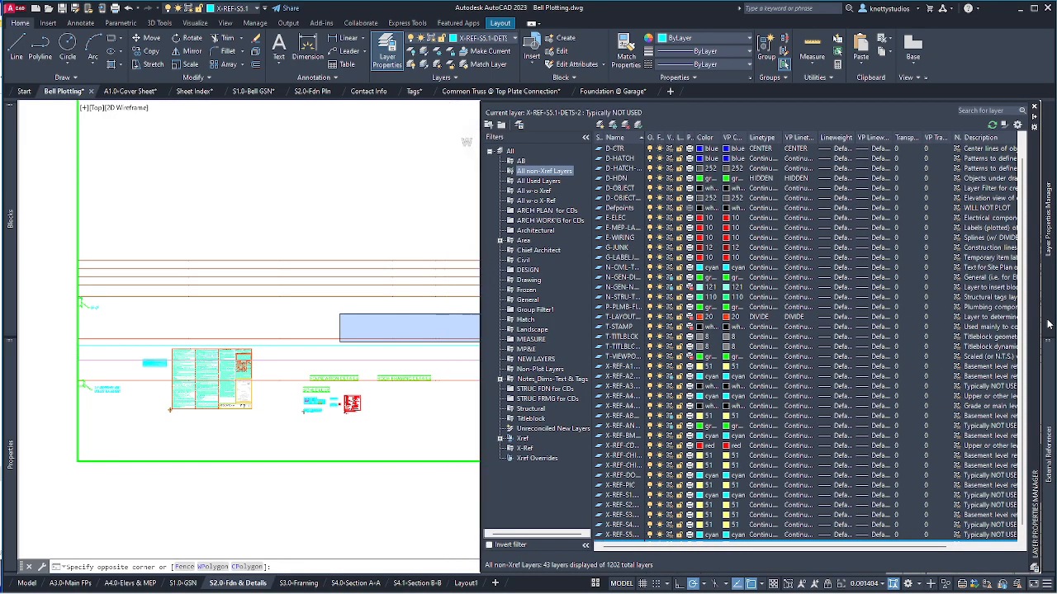
pyautogui.press('Escape')
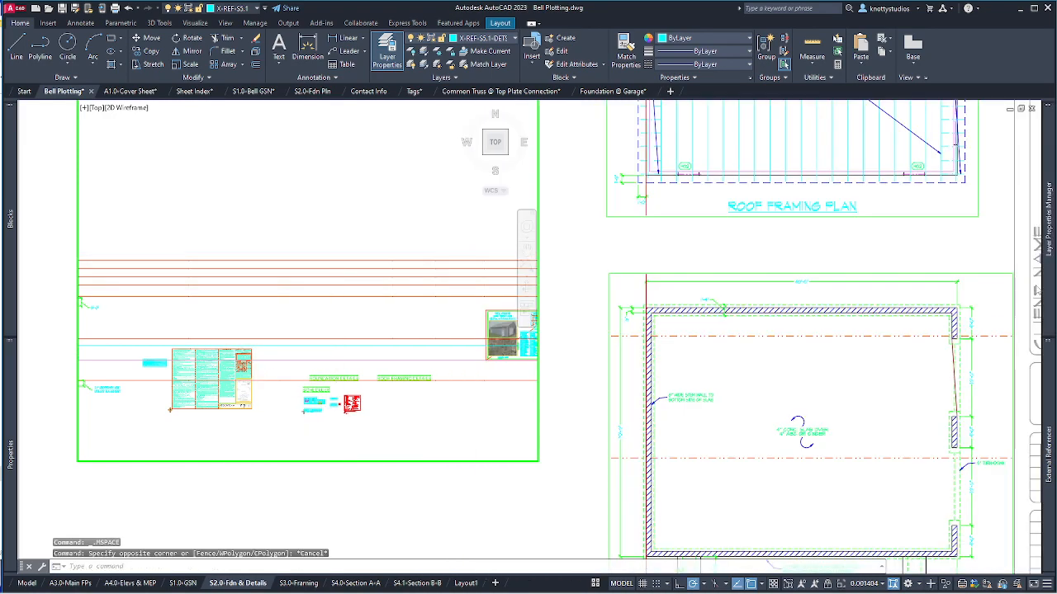
pyautogui.moveTo(1043, 259)
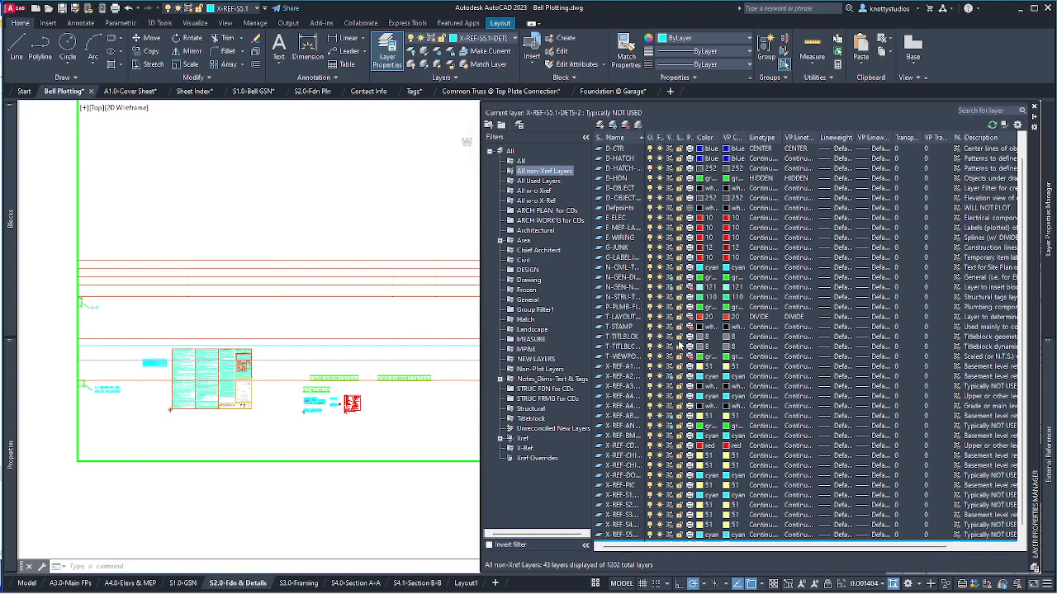
pyautogui.click(668, 288)
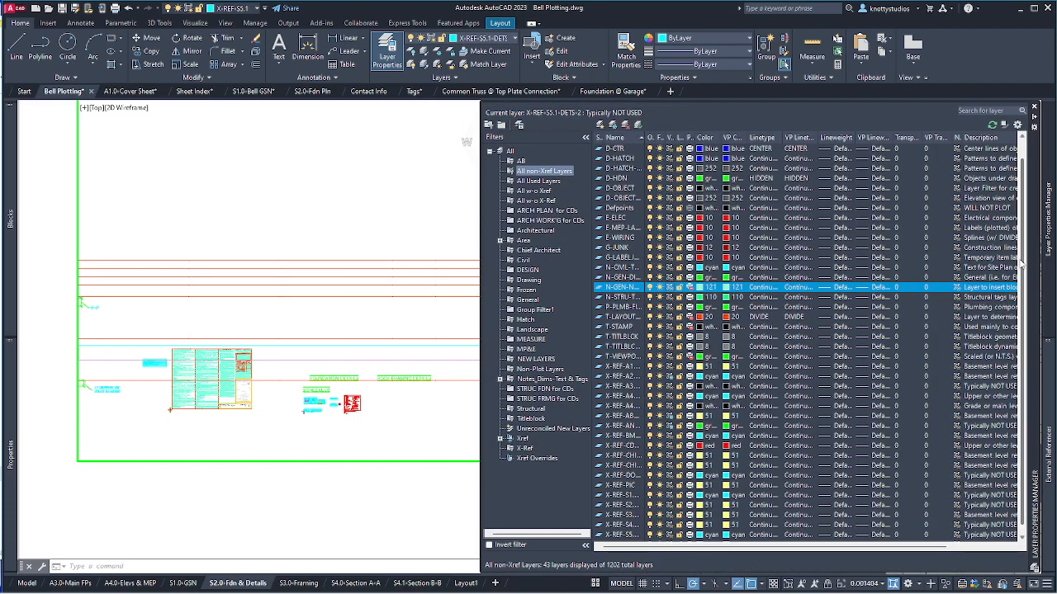
pyautogui.scroll(-1, 1024, 280)
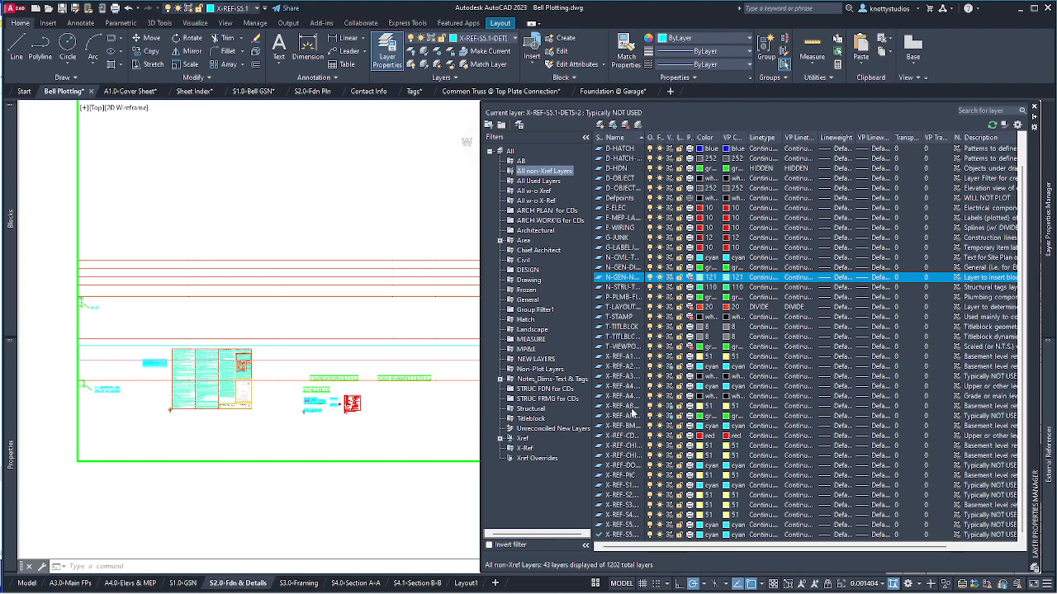
pyautogui.click(482, 401)
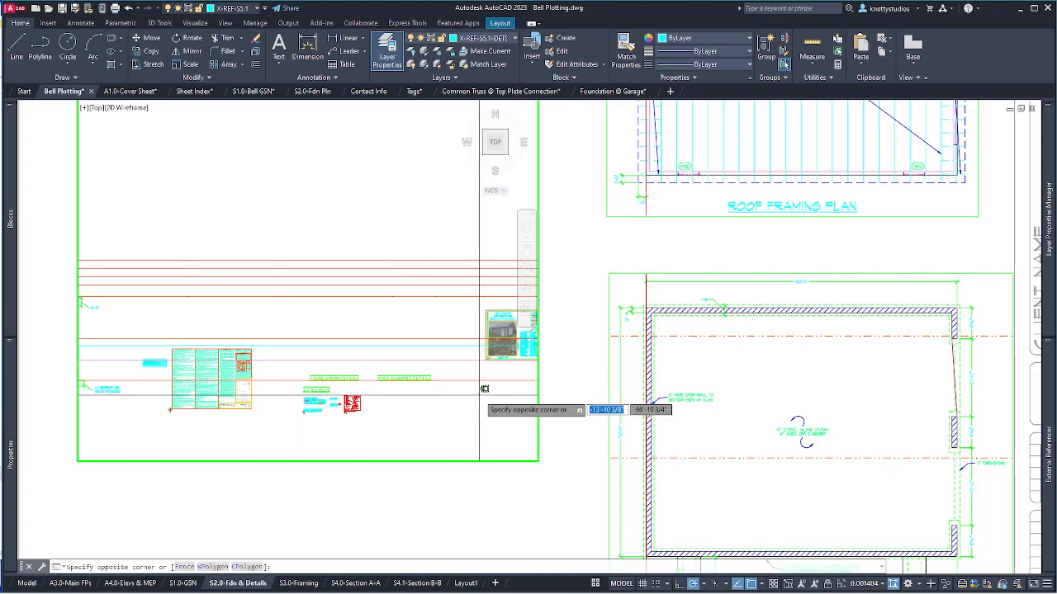
pyautogui.moveTo(1047, 399)
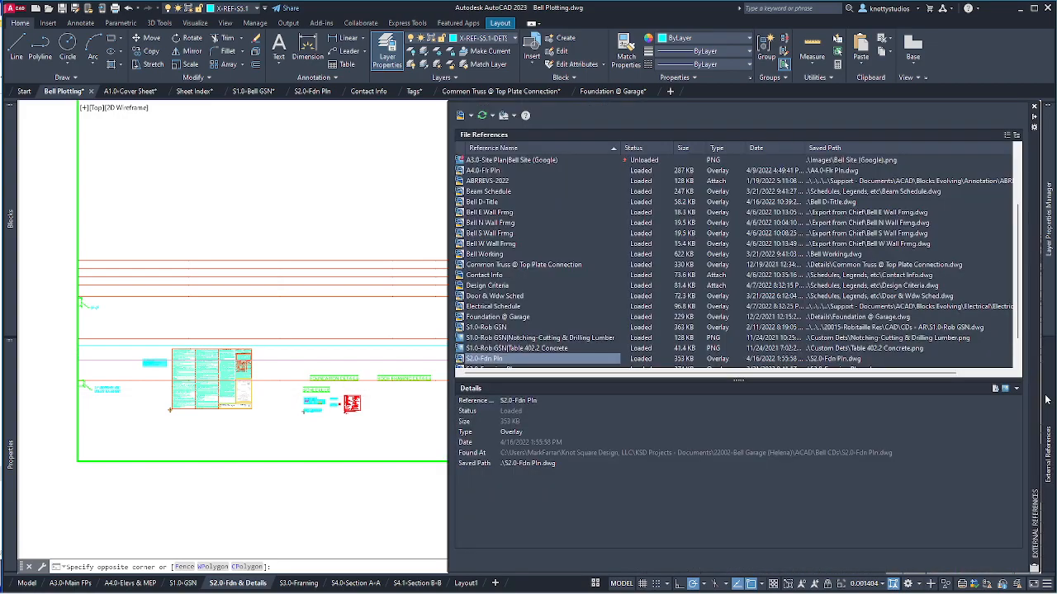
# Widen the Layer Properties Manager and its Name column so the full layer names can be read.
pyautogui.moveTo(1050, 314)
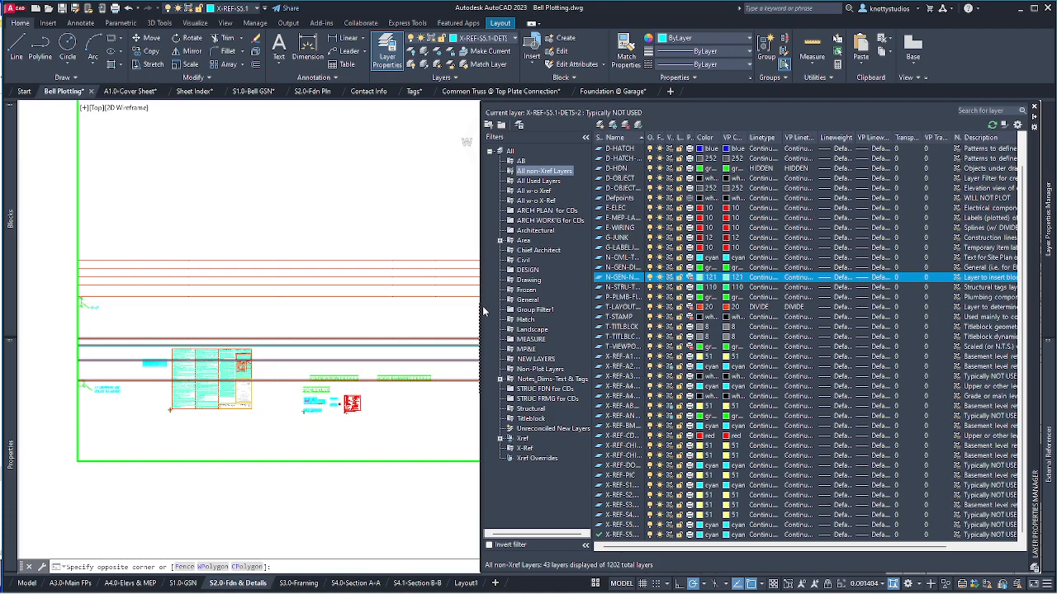
pyautogui.moveTo(479, 303); pyautogui.dragTo(353, 303)
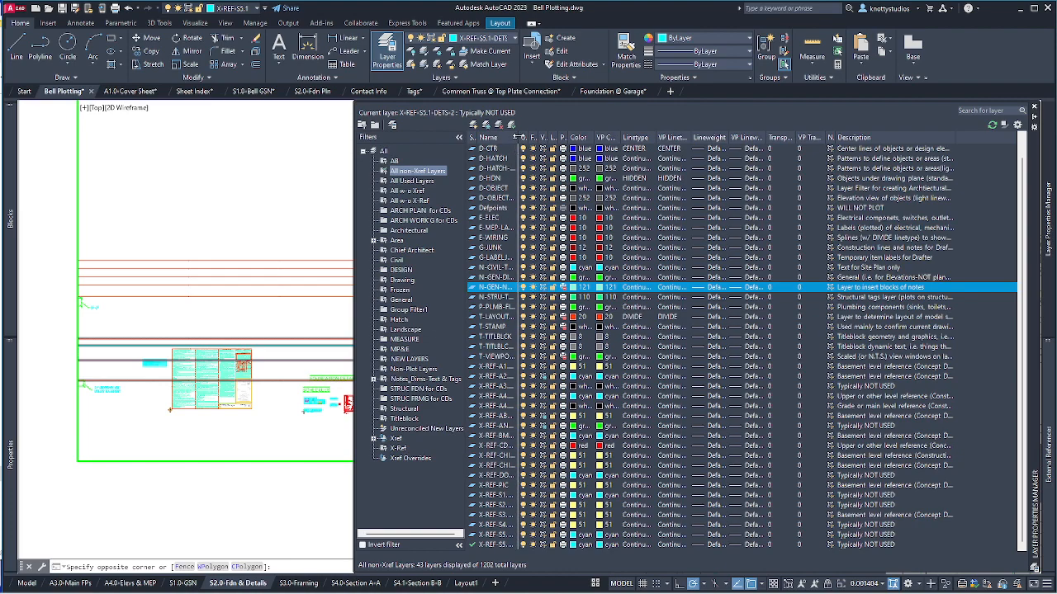
pyautogui.moveTo(555, 138); pyautogui.dragTo(557, 142)
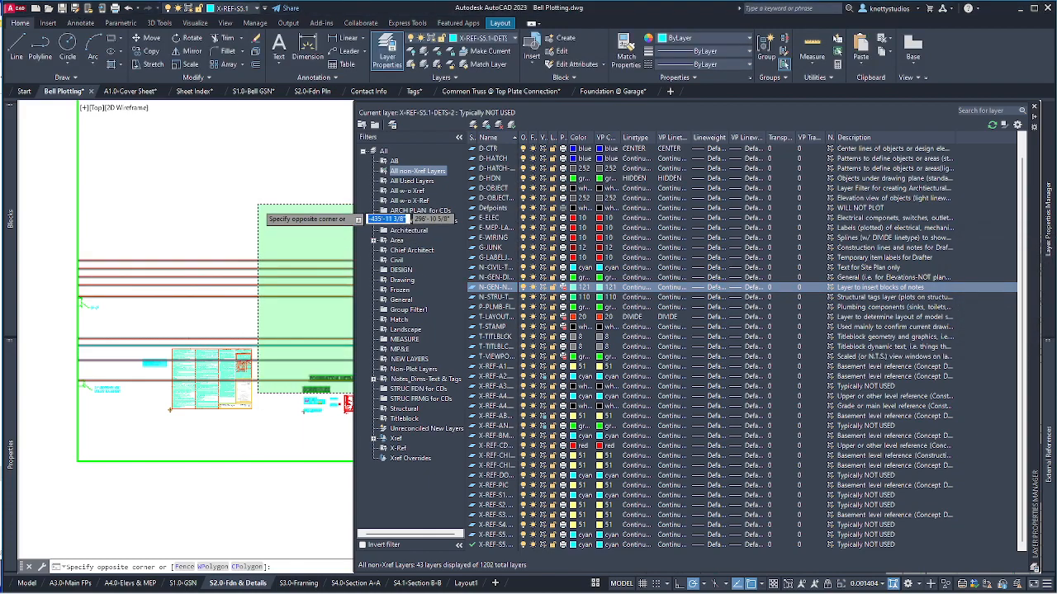
pyautogui.press('Escape')
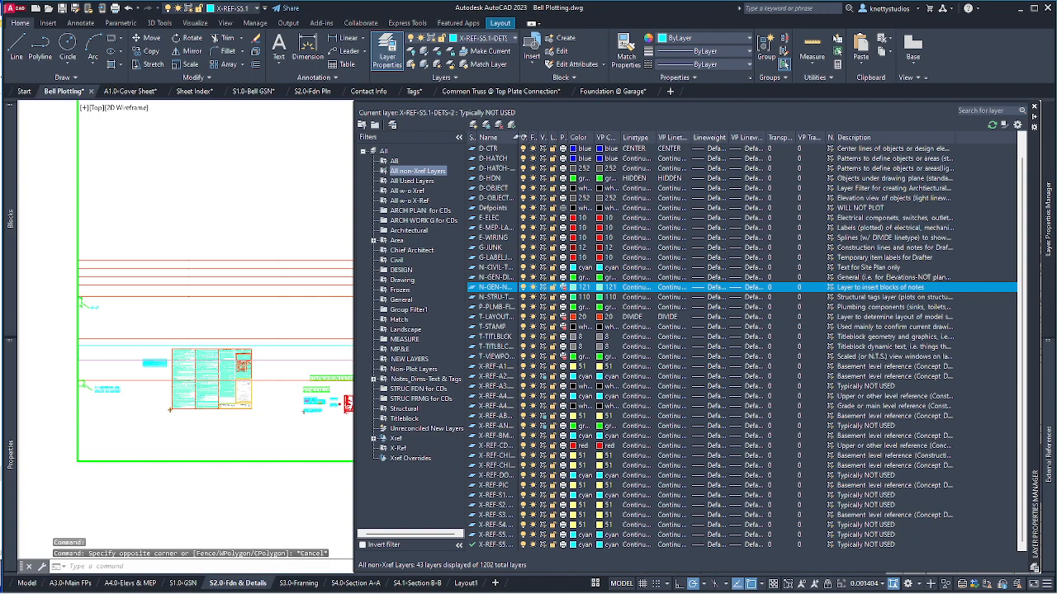
pyautogui.moveTo(518, 137); pyautogui.dragTo(561, 137)
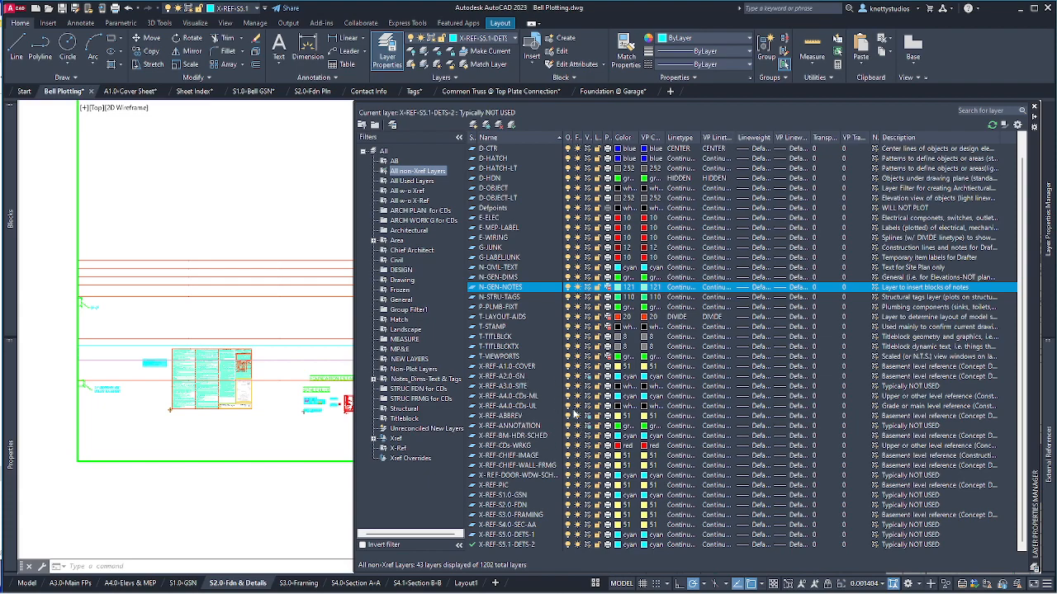
# Reconcile all layers listed under the Unreconciled New Layers filter.
pyautogui.scroll(1, 572, 417)
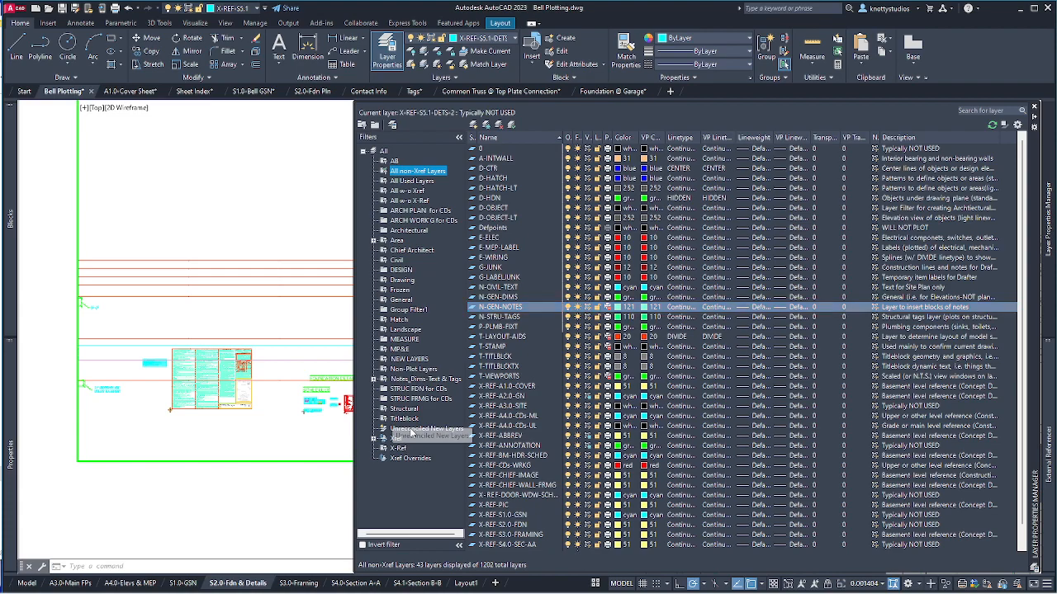
pyautogui.click(417, 429)
pyautogui.click(546, 365)
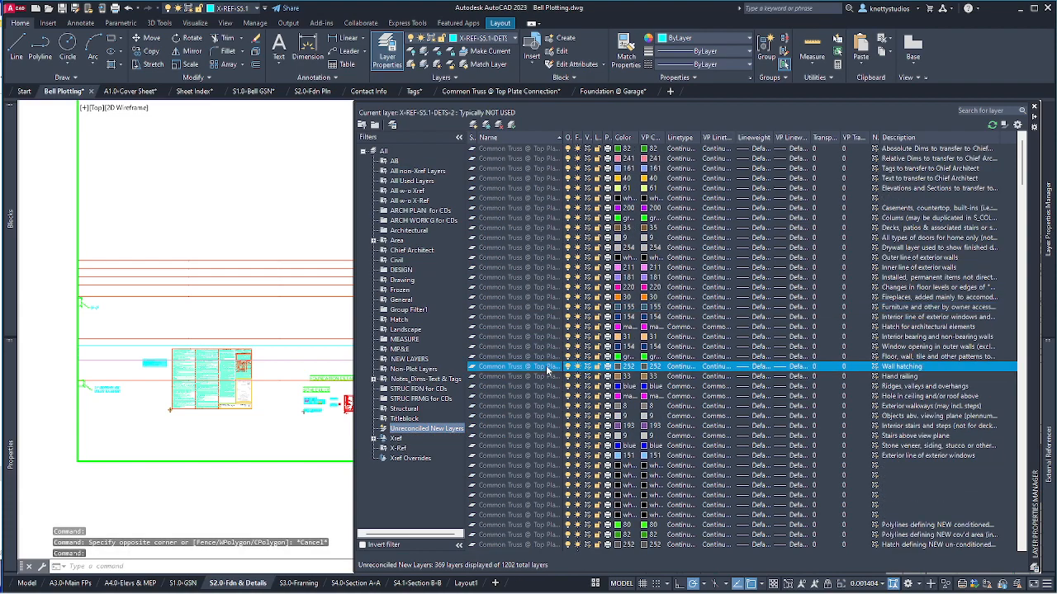
pyautogui.hotkey('ctrl', 'a')
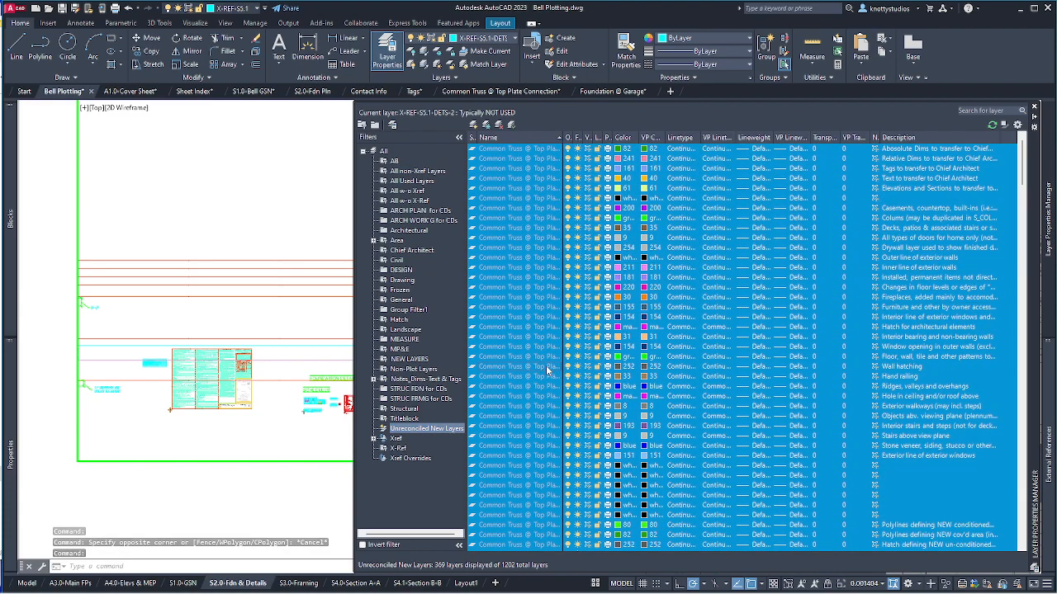
pyautogui.rightClick(545, 365)
pyautogui.click(603, 127)
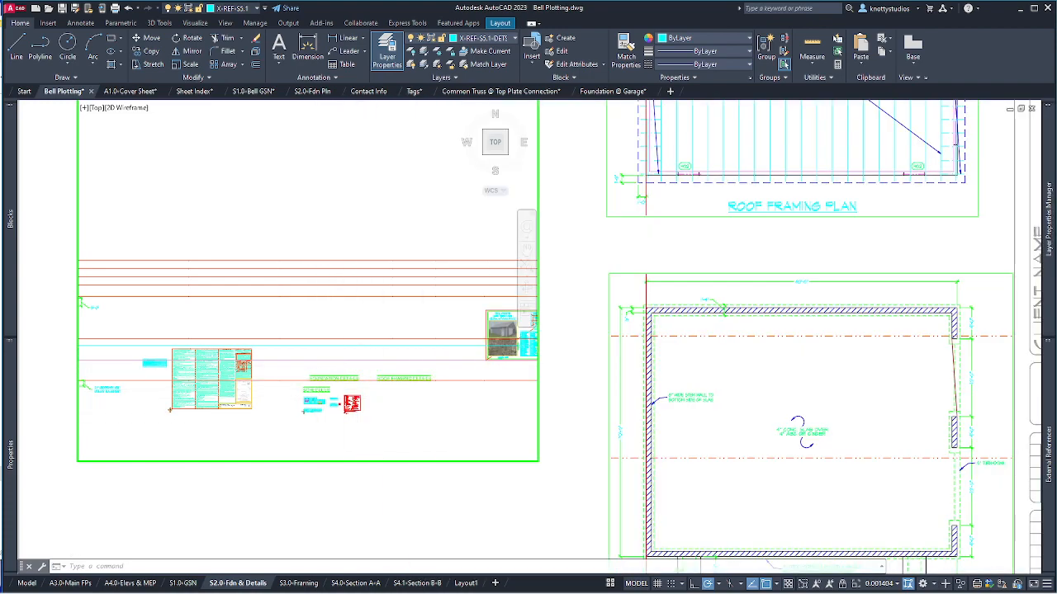
# Review the file references from top to bottom, including the Foundation @ Garage and Common Truss @ Top Plate Connection entries.
pyautogui.moveTo(1051, 456)
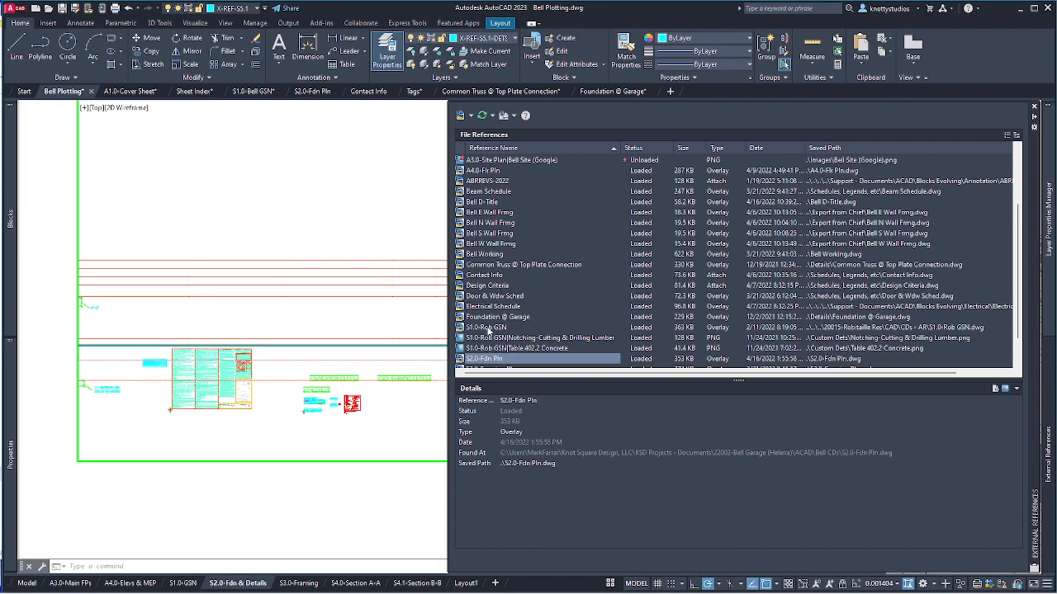
pyautogui.scroll(-1, 492, 318)
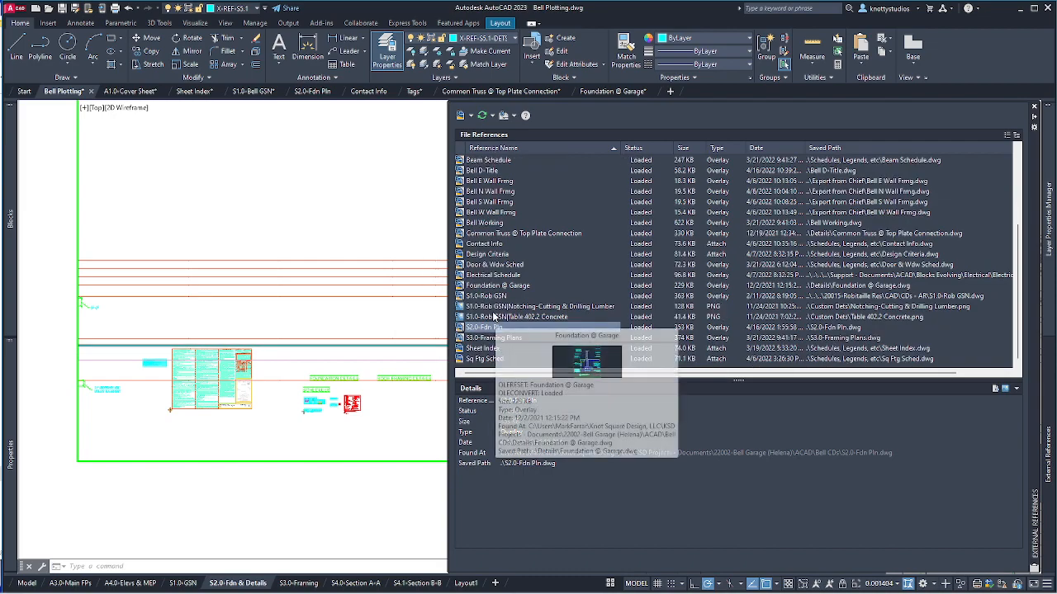
pyautogui.scroll(4, 493, 326)
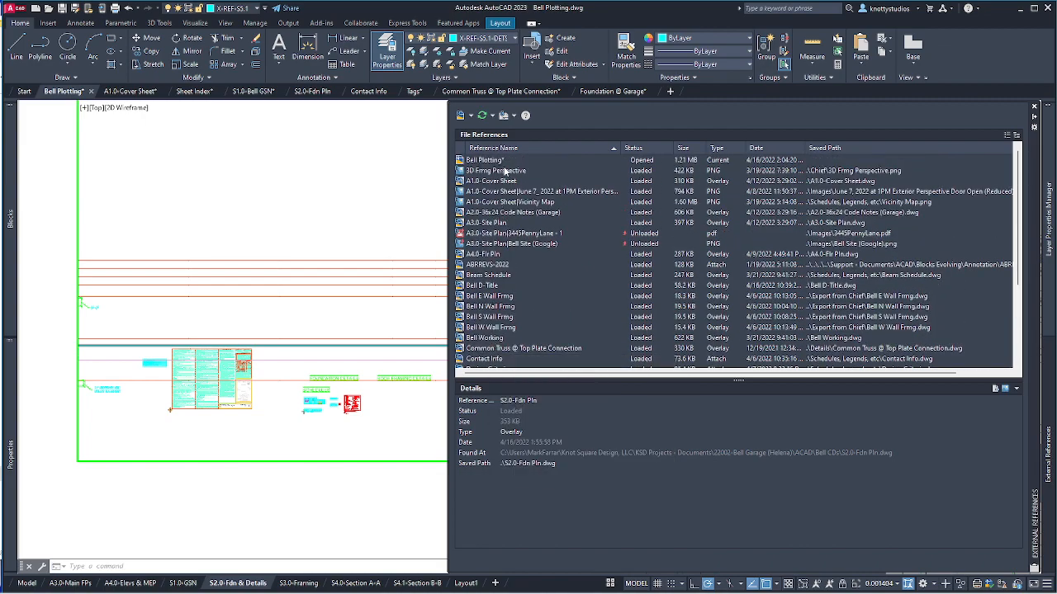
pyautogui.scroll(-4, 503, 305)
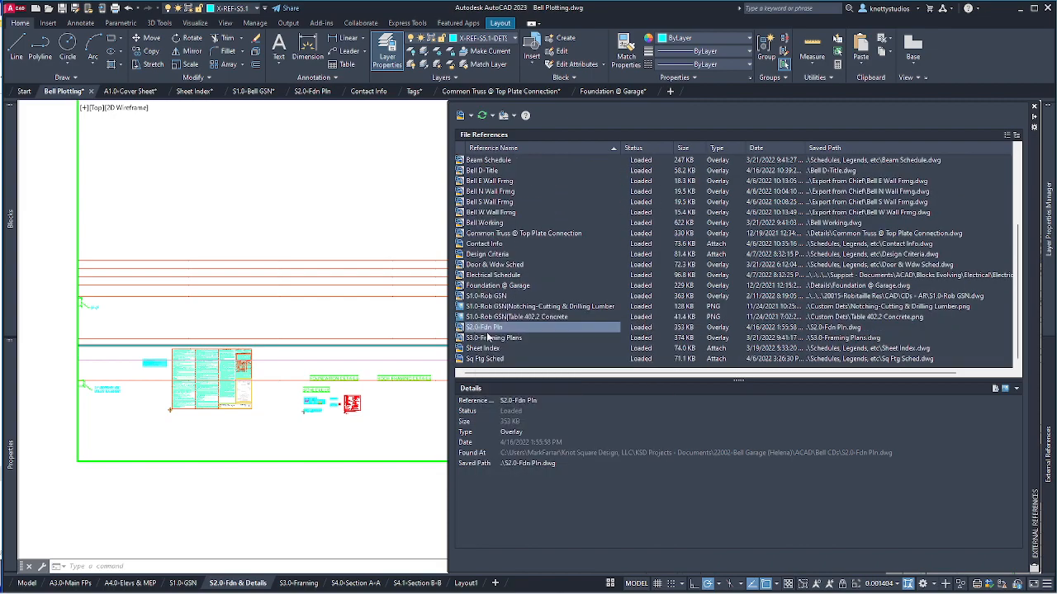
pyautogui.moveTo(1048, 230)
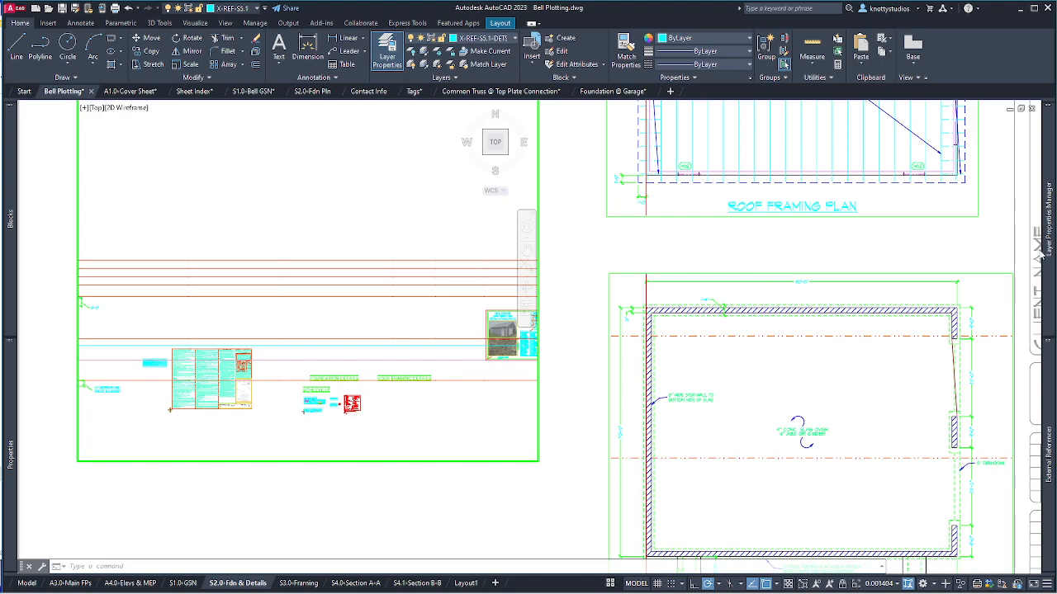
# Limit the layer list to all non-xref layers and check the states of the X-REF layers in the active viewport.
pyautogui.moveTo(1044, 247)
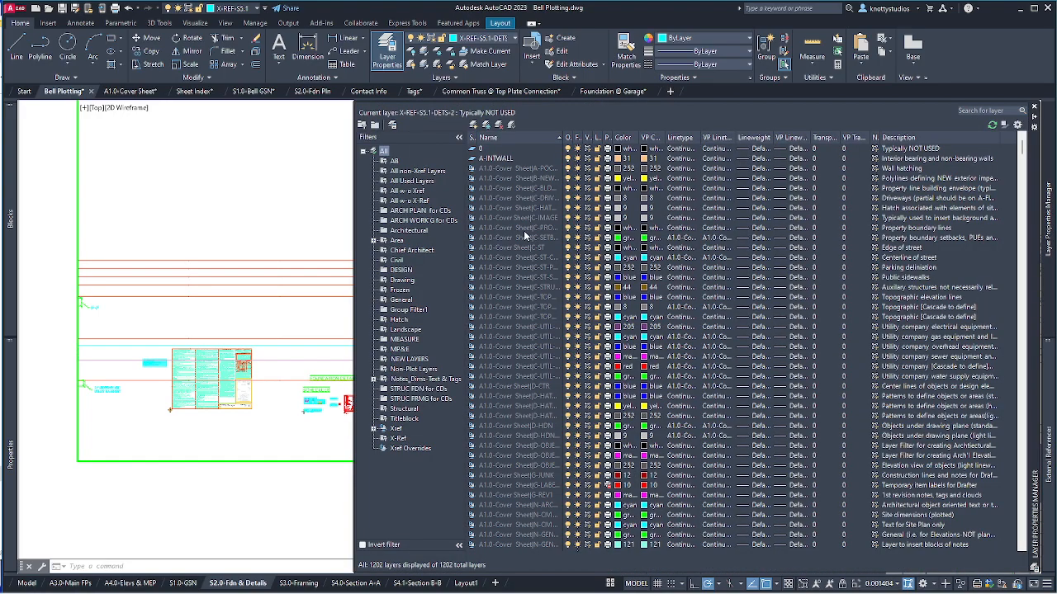
pyautogui.click(426, 171)
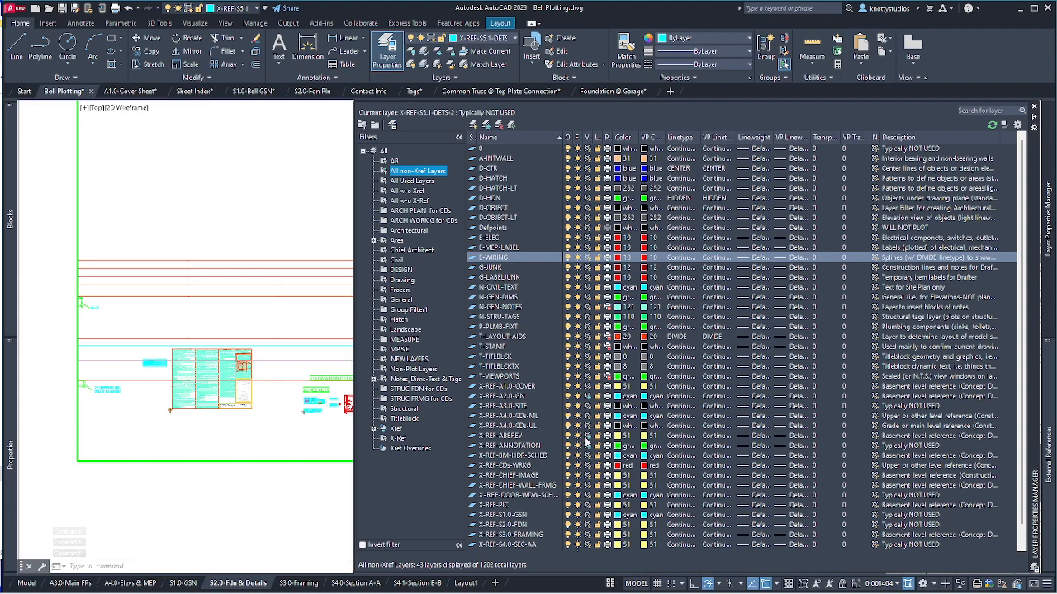
pyautogui.scroll(-1, 585, 443)
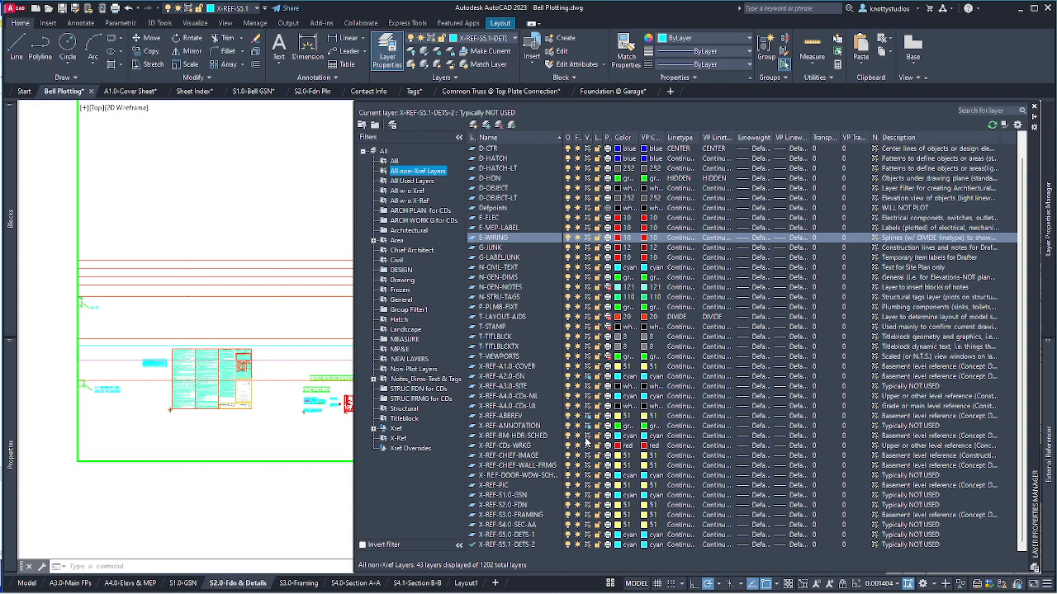
pyautogui.scroll(1, 585, 443)
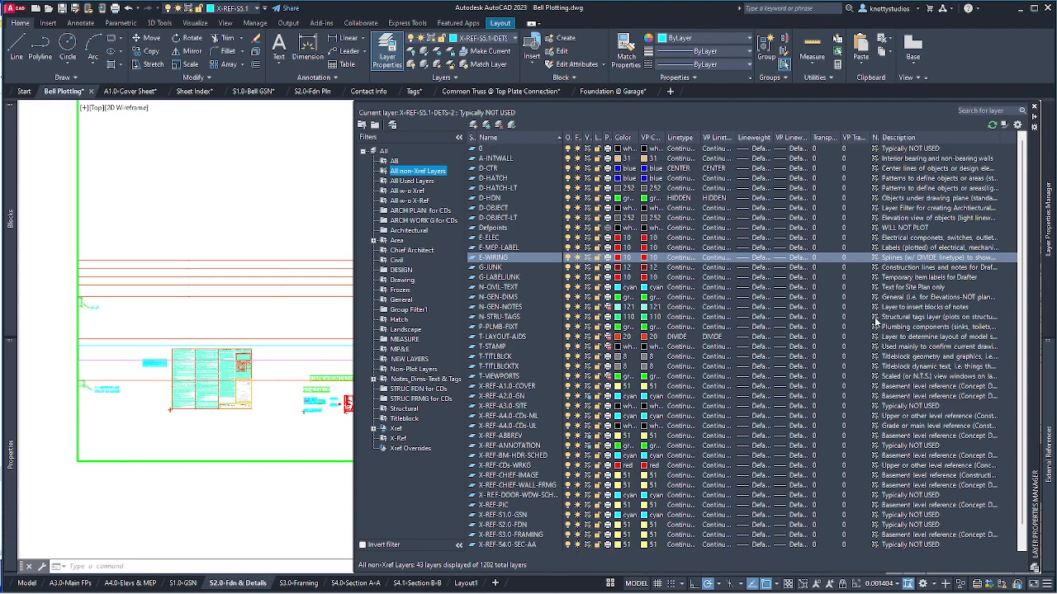
pyautogui.scroll(-1, 857, 274)
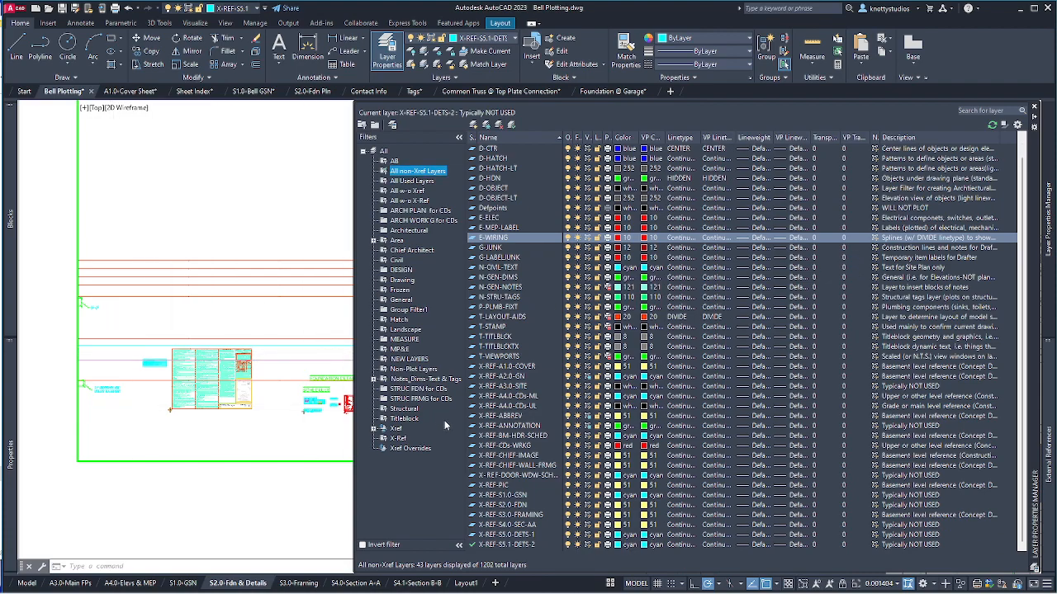
# Inspect the layers of the Foundation @ Garage xref, widening the Name column to read their full names.
pyautogui.click(399, 438)
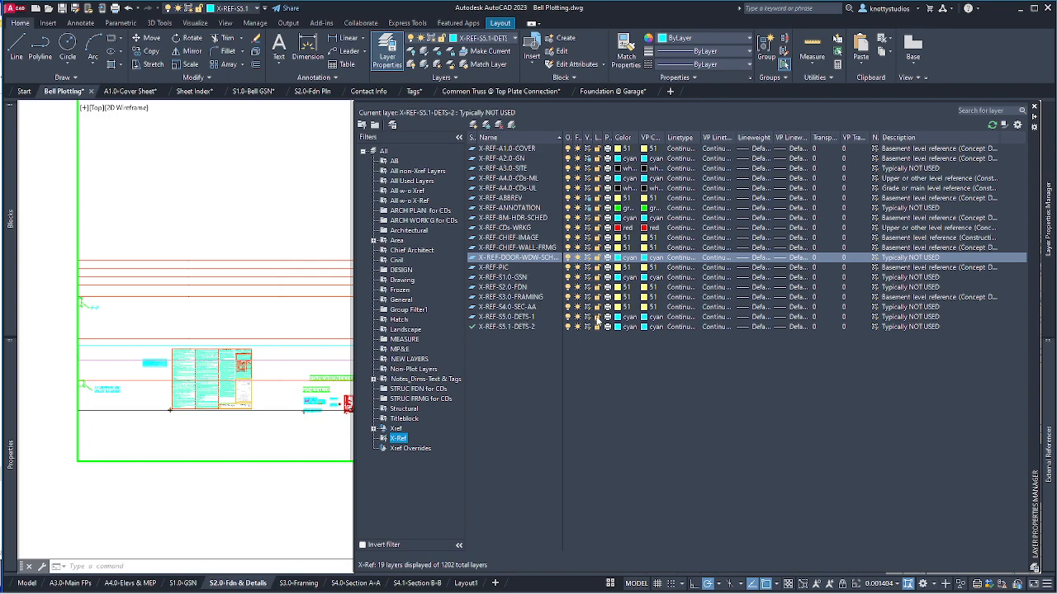
pyautogui.click(372, 429)
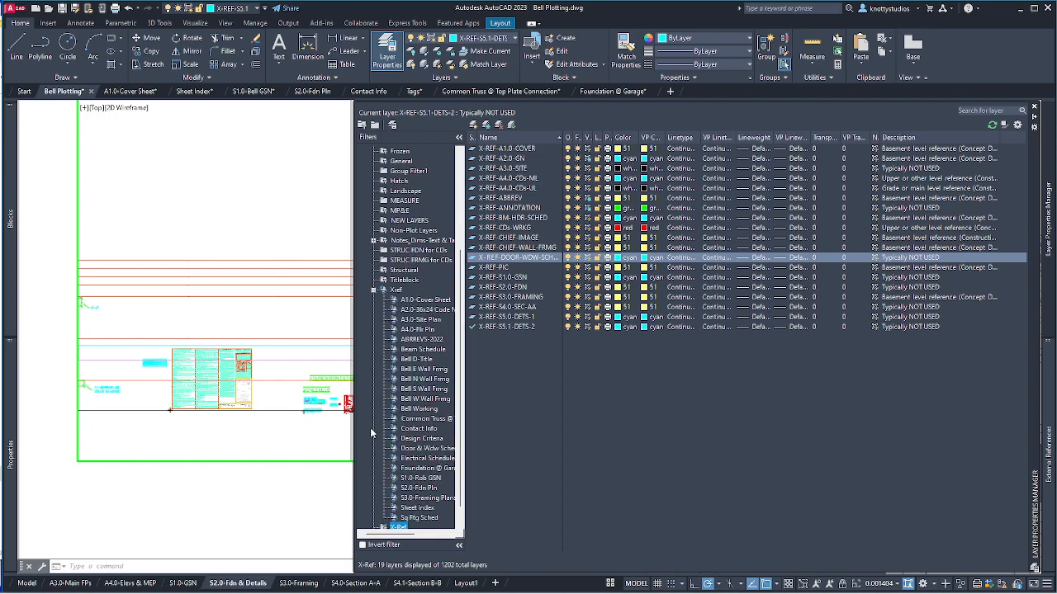
pyautogui.click(416, 487)
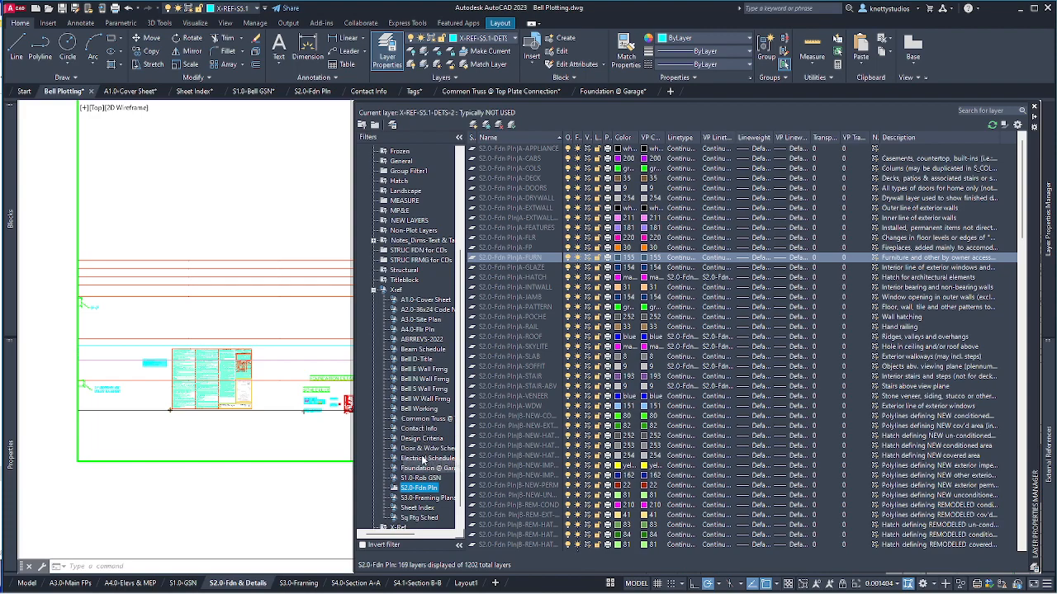
pyautogui.click(424, 468)
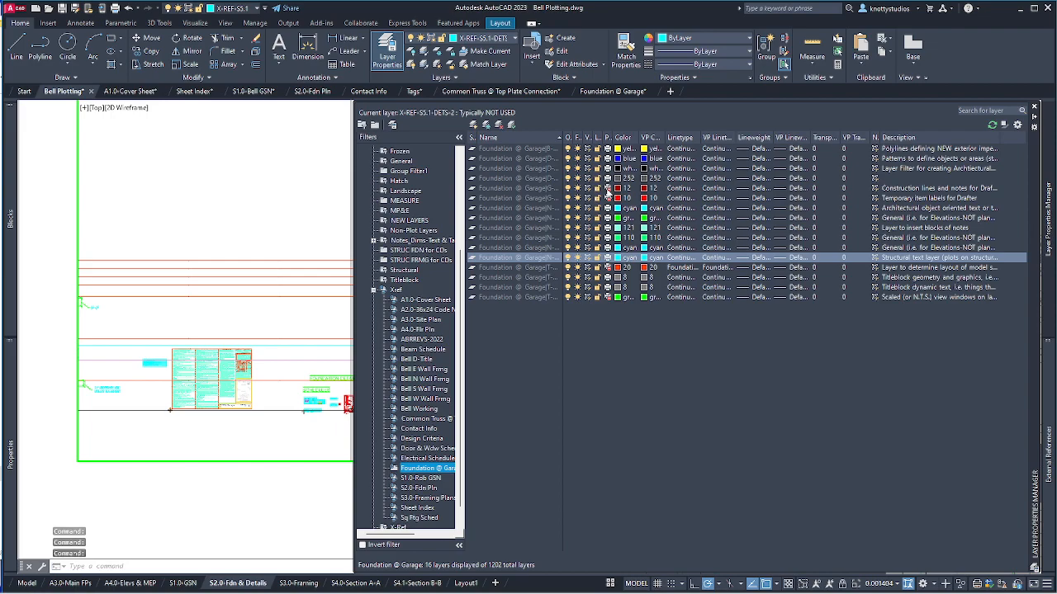
pyautogui.moveTo(561, 136); pyautogui.dragTo(613, 137)
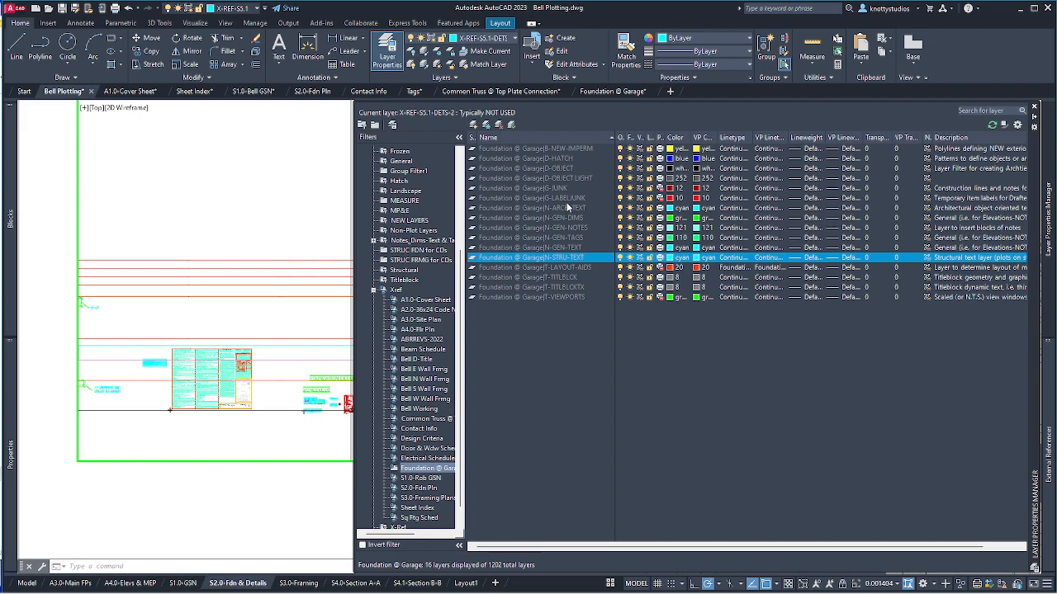
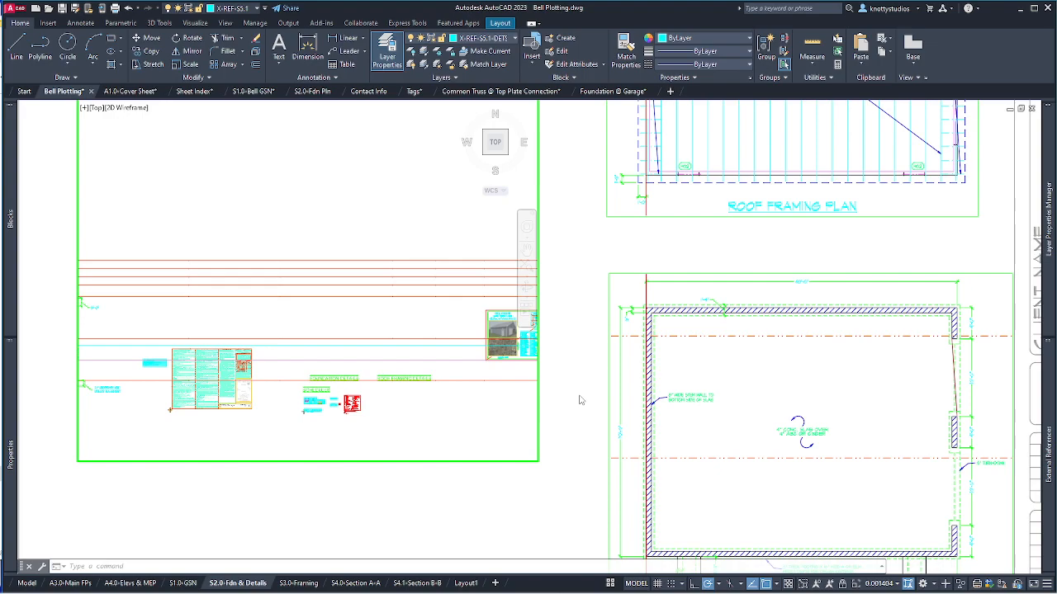
# Return to paper space and erase the stray objects outside the lower right corner of the S2.0 sheet.
pyautogui.doubleClick(585, 233)
pyautogui.scroll(-6, 584, 229)
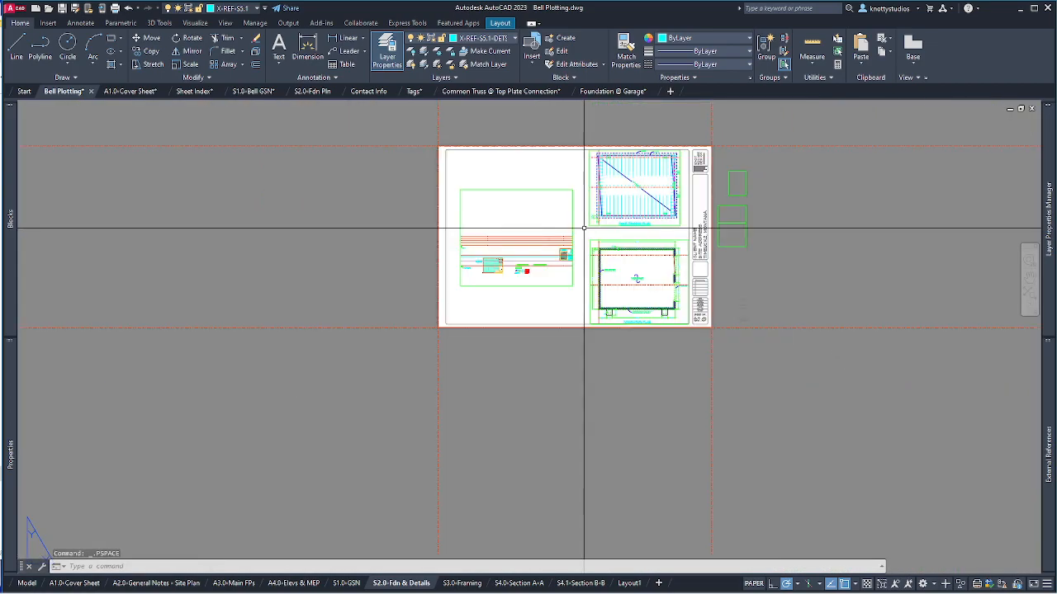
pyautogui.scroll(2, 719, 226)
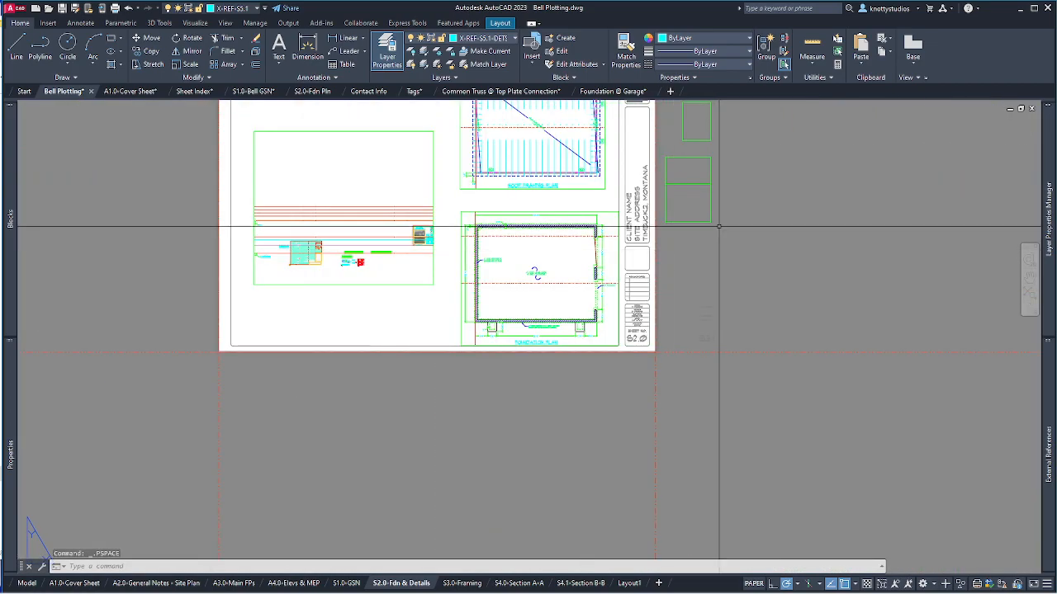
pyautogui.write('e')
pyautogui.press('Return')
pyautogui.click(813, 448)
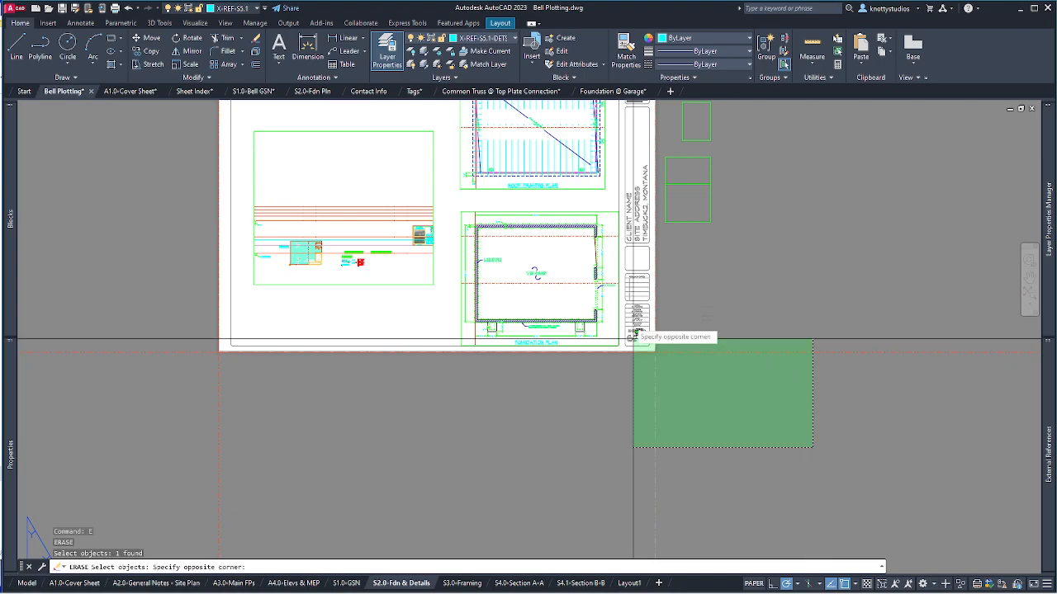
pyautogui.click(693, 394)
pyautogui.click(664, 256)
pyautogui.click(770, 361)
pyautogui.scroll(-4, 772, 406)
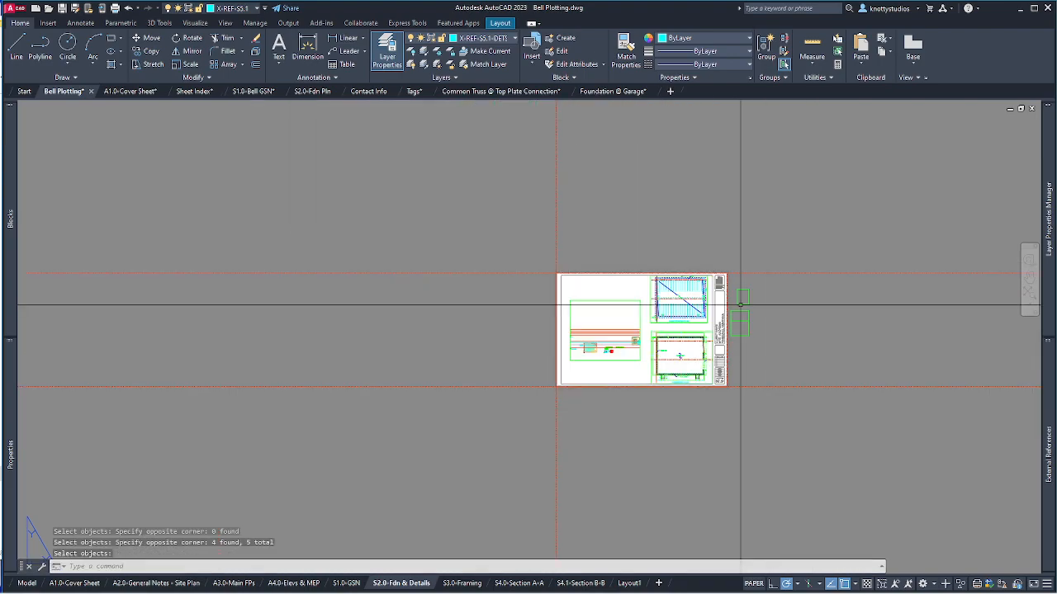
pyautogui.scroll(4, 740, 306)
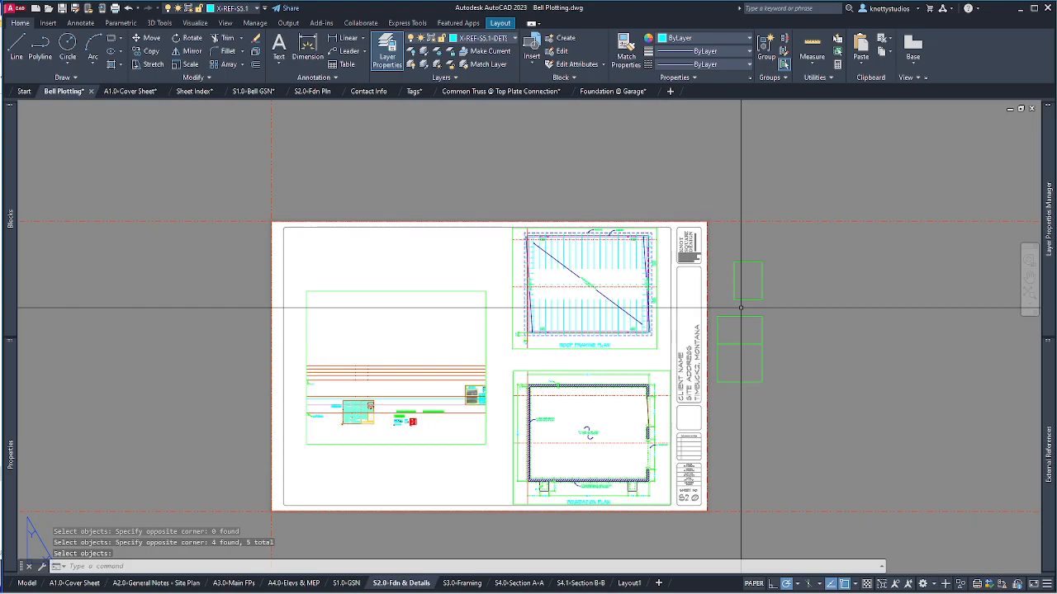
# Zoom the lowest small viewport beside the sheet to its drawing extents and return to paper space.
pyautogui.doubleClick(751, 374)
pyautogui.click(748, 376)
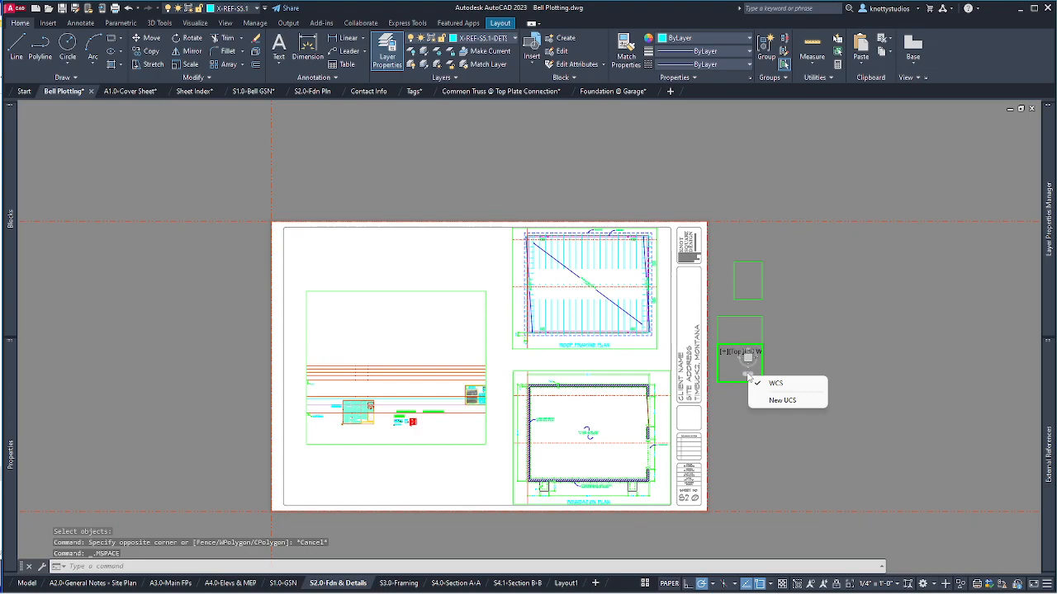
pyautogui.click(728, 373)
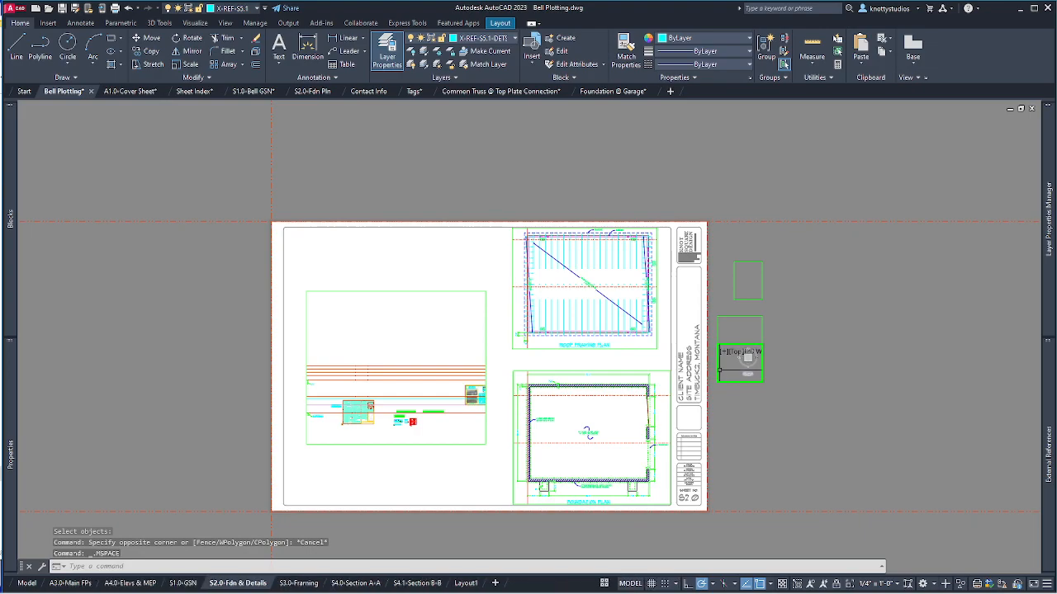
pyautogui.click(726, 368)
pyautogui.middleClick(743, 371)
pyautogui.middleClick(743, 372)
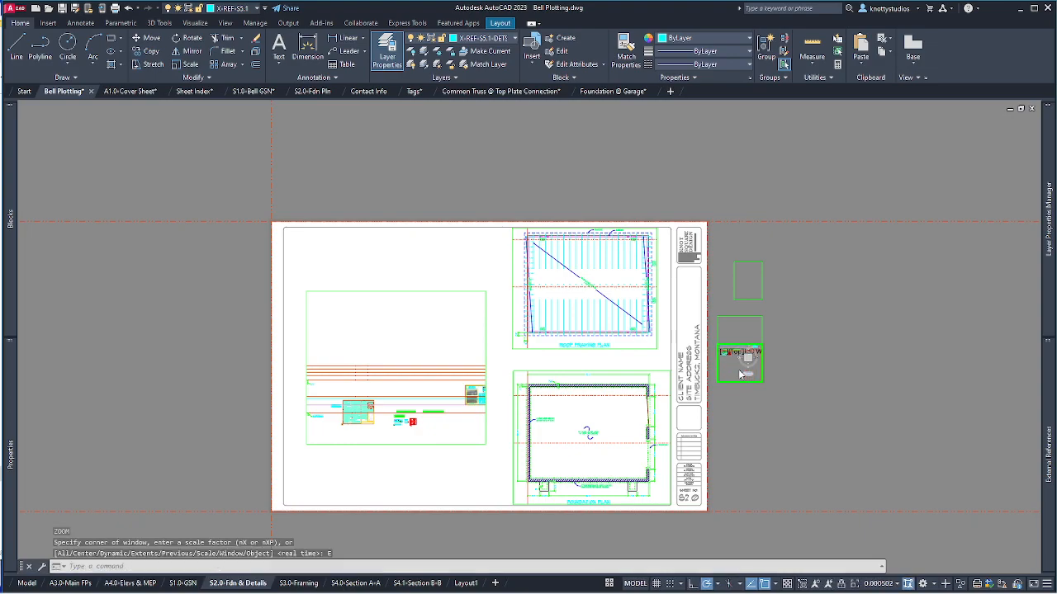
pyautogui.doubleClick(803, 349)
pyautogui.scroll(10, 735, 372)
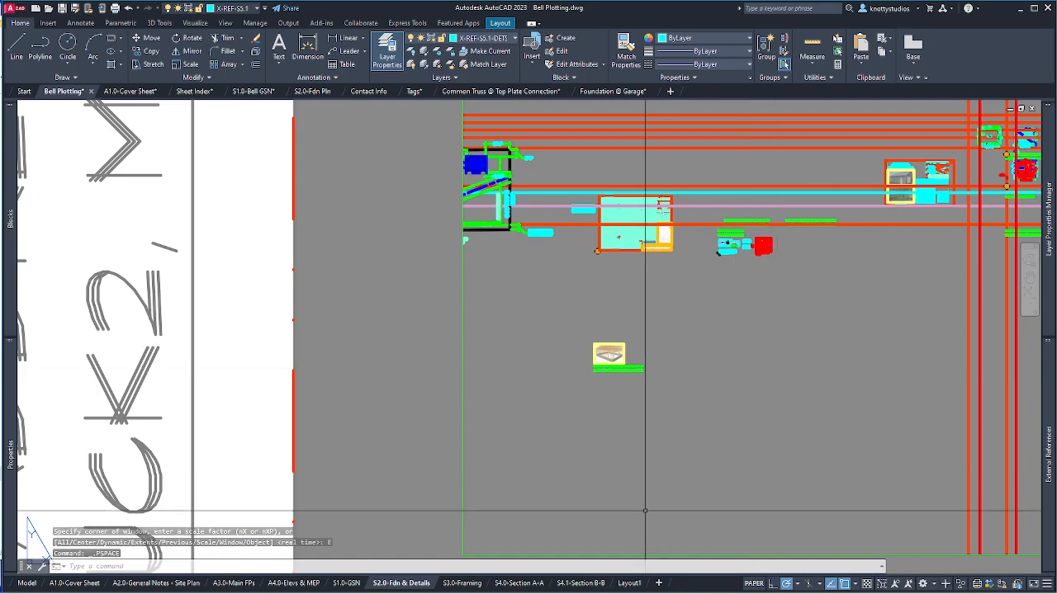
pyautogui.scroll(-2, 701, 417)
pyautogui.scroll(-3, 702, 417)
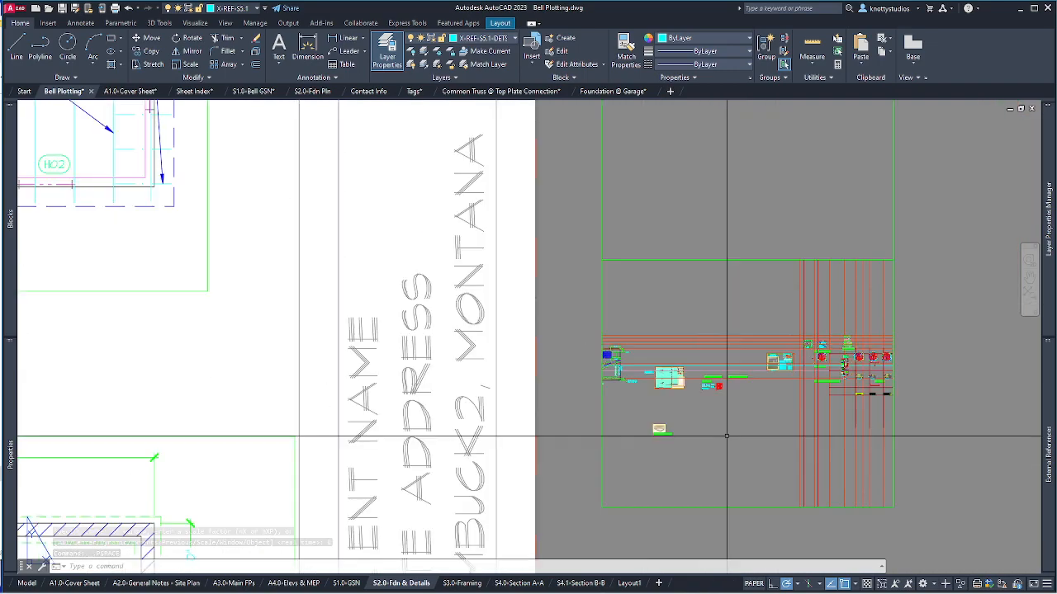
# Zoom the small viewport directly above the lowest one to its drawing extents and return to paper space.
pyautogui.doubleClick(724, 134)
pyautogui.click(724, 135)
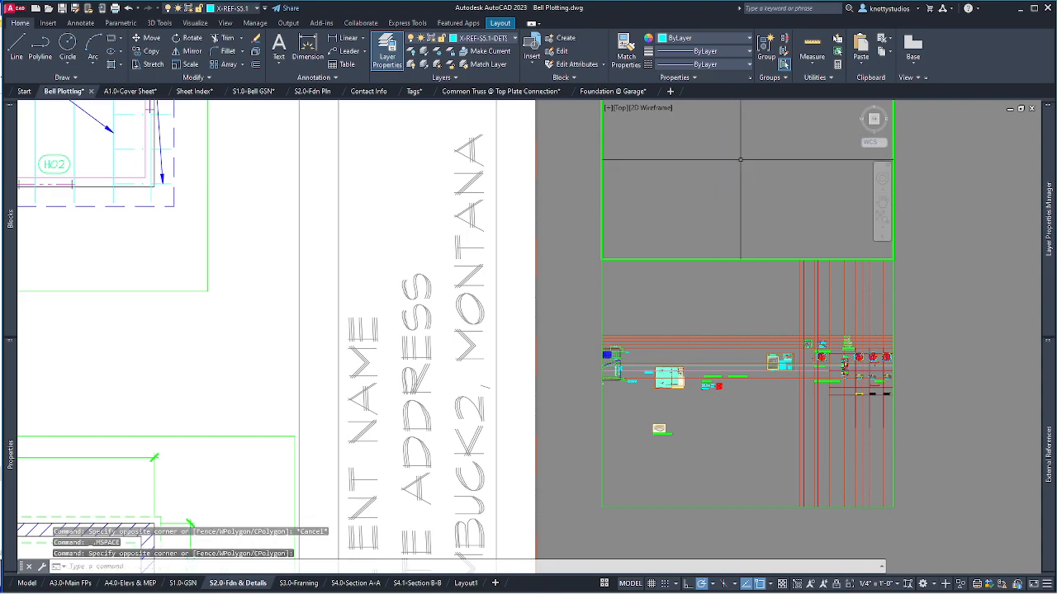
pyautogui.press('Escape')
pyautogui.write('z')
pyautogui.press('Return')
pyautogui.write('e')
pyautogui.press('Return')
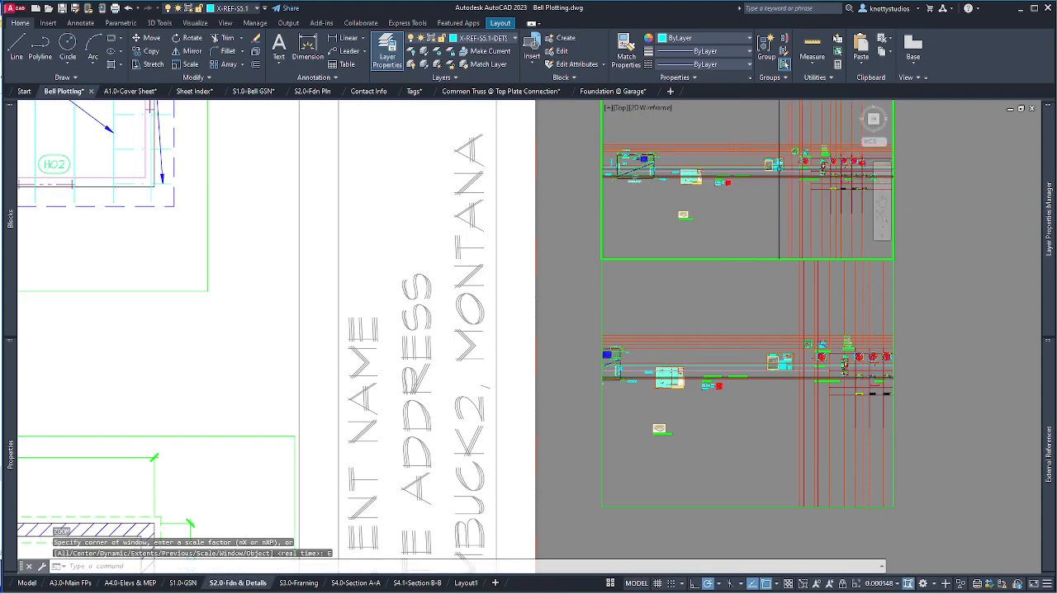
pyautogui.press('Escape')
pyautogui.press('Escape')
pyautogui.click(734, 145)
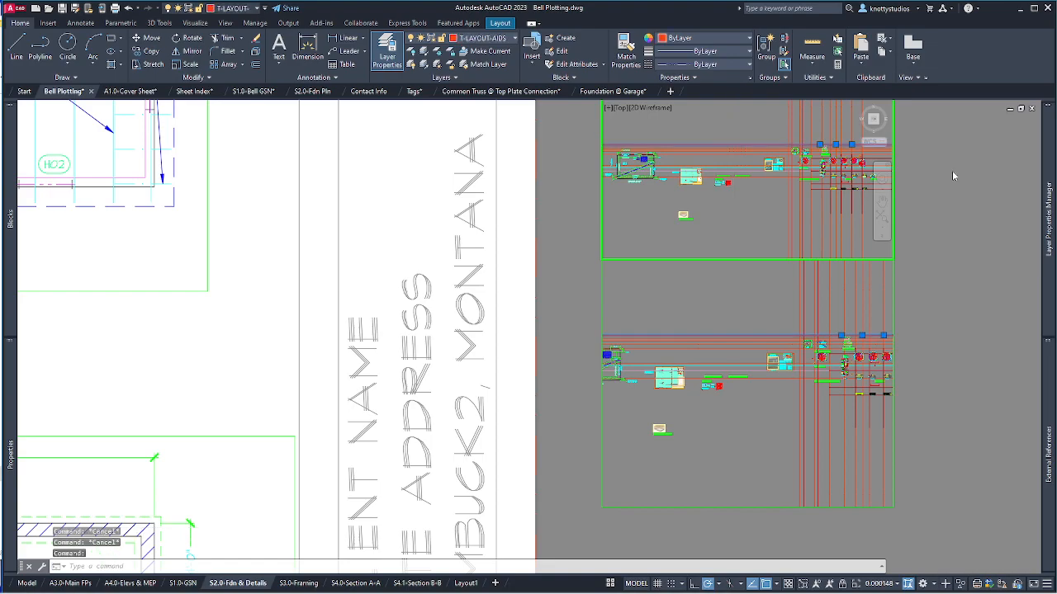
pyautogui.doubleClick(944, 180)
# Save the Bell Plotting drawing.
pyautogui.moveTo(1053, 239)
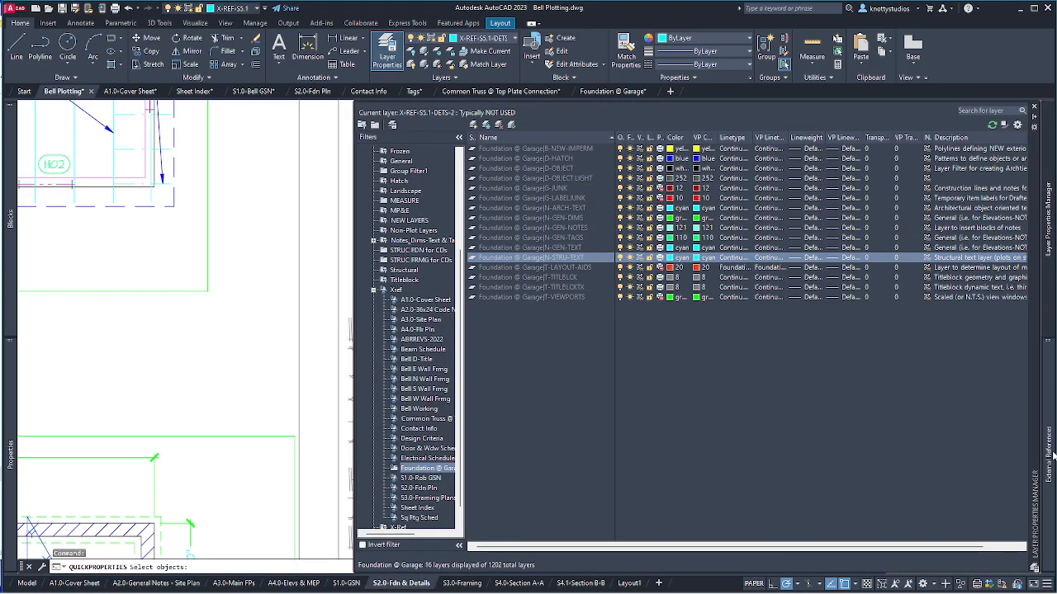
pyautogui.moveTo(1049, 449)
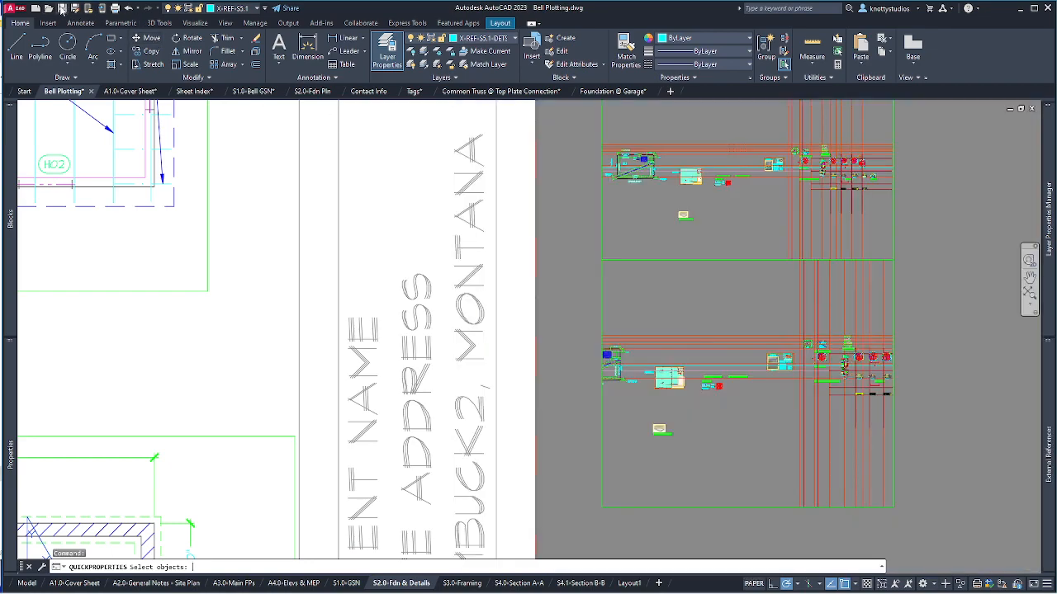
pyautogui.click(61, 9)
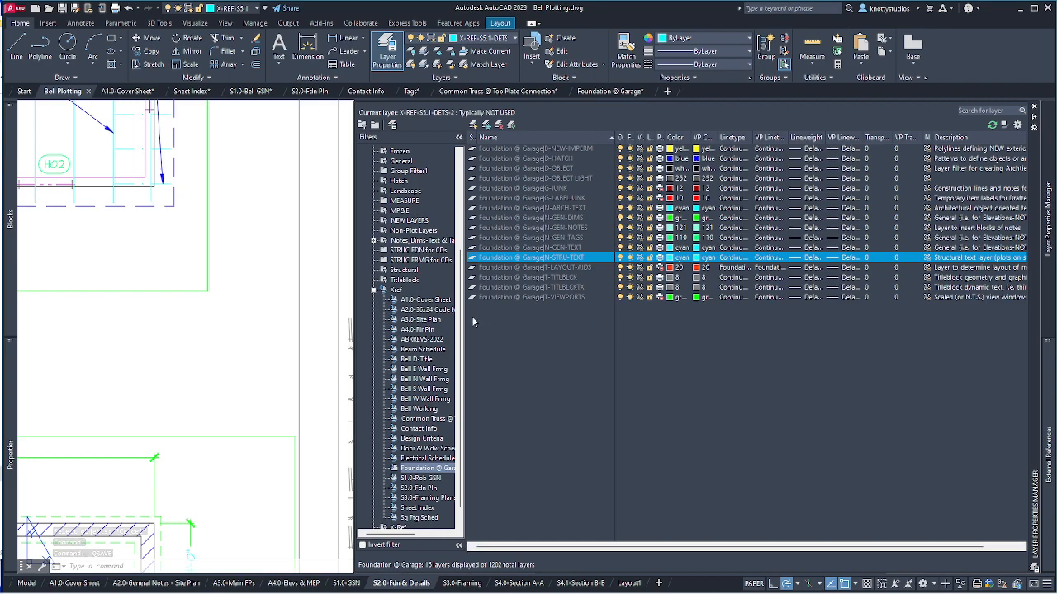
# Collapse the Xref group in the layer filters and check the file references again for the attached details.
pyautogui.click(376, 290)
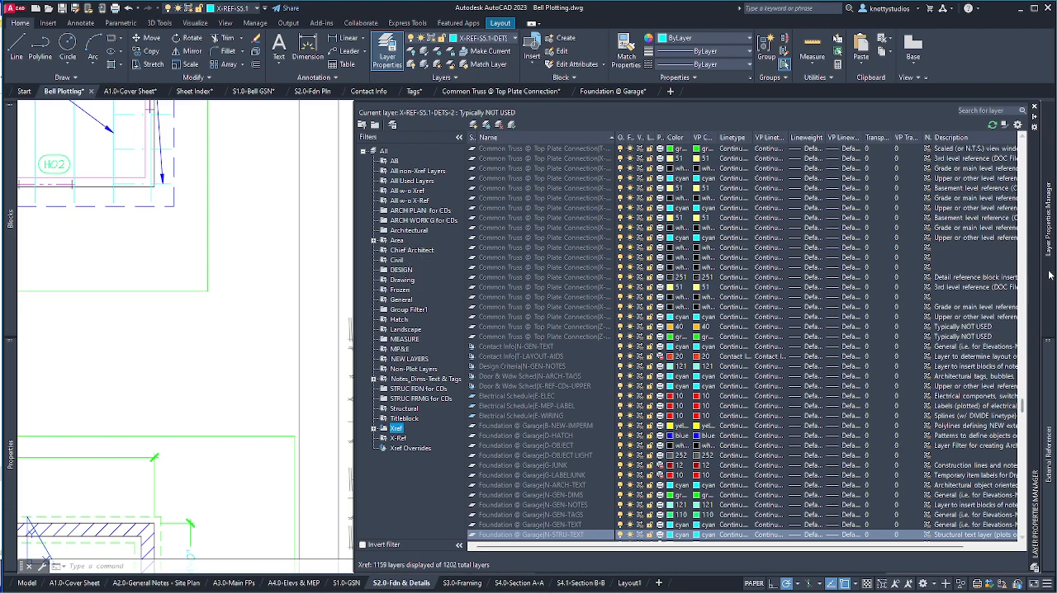
pyautogui.moveTo(1048, 353)
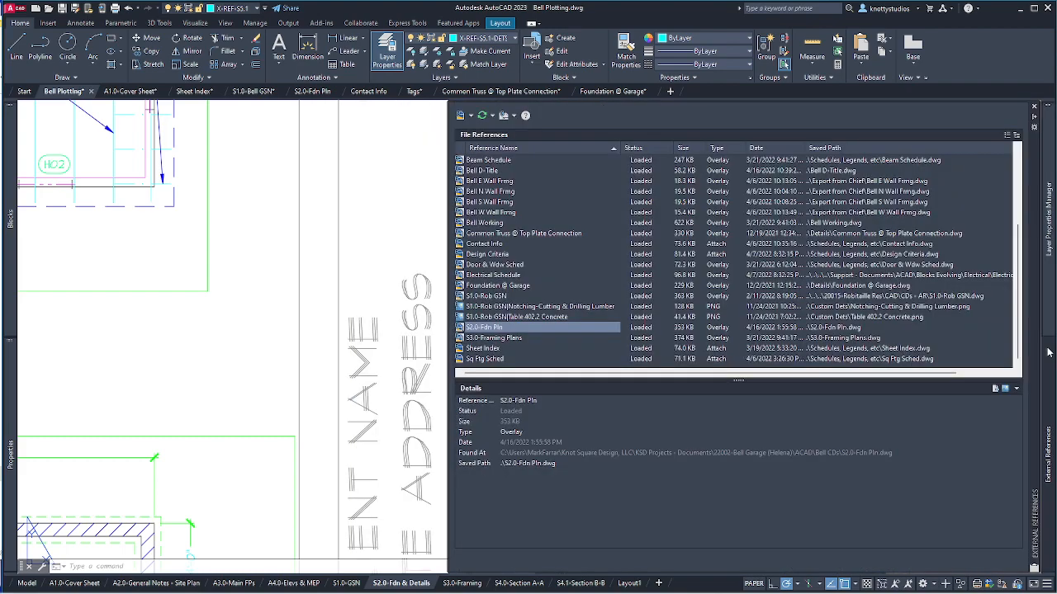
pyautogui.moveTo(619, 336)
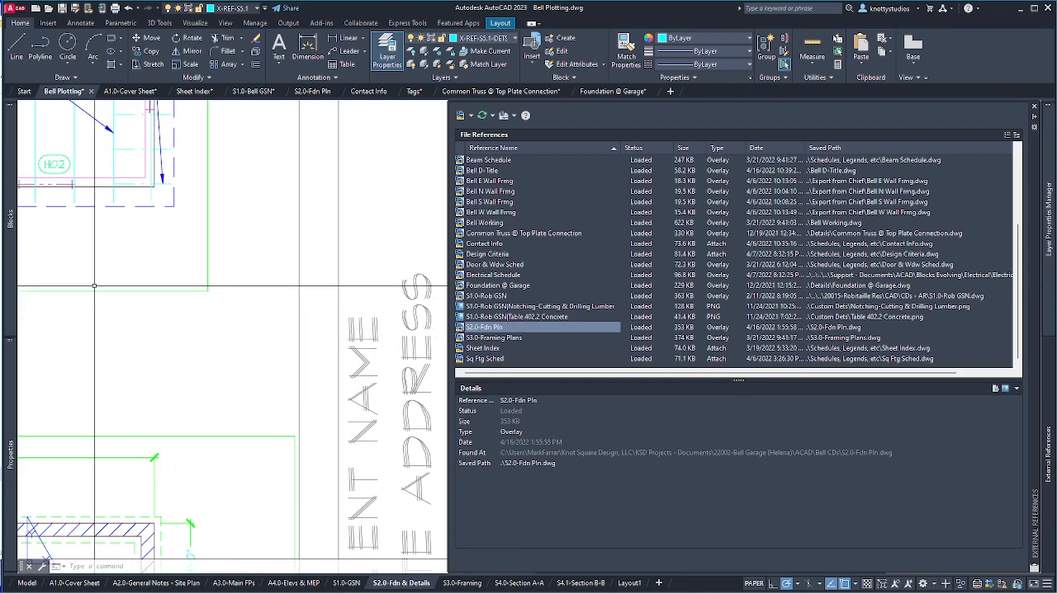
# Check which layer the foundation detail xref above the FOUNDATION DETAILS heading is assigned to in Bell Plotting's model space.
pyautogui.moveTo(57, 94)
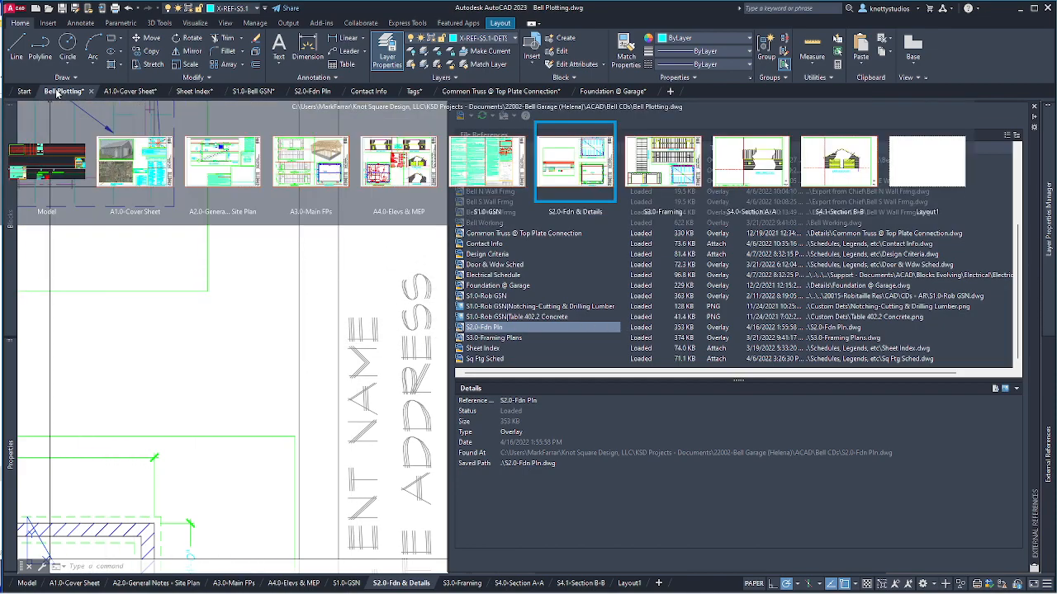
pyautogui.click(63, 158)
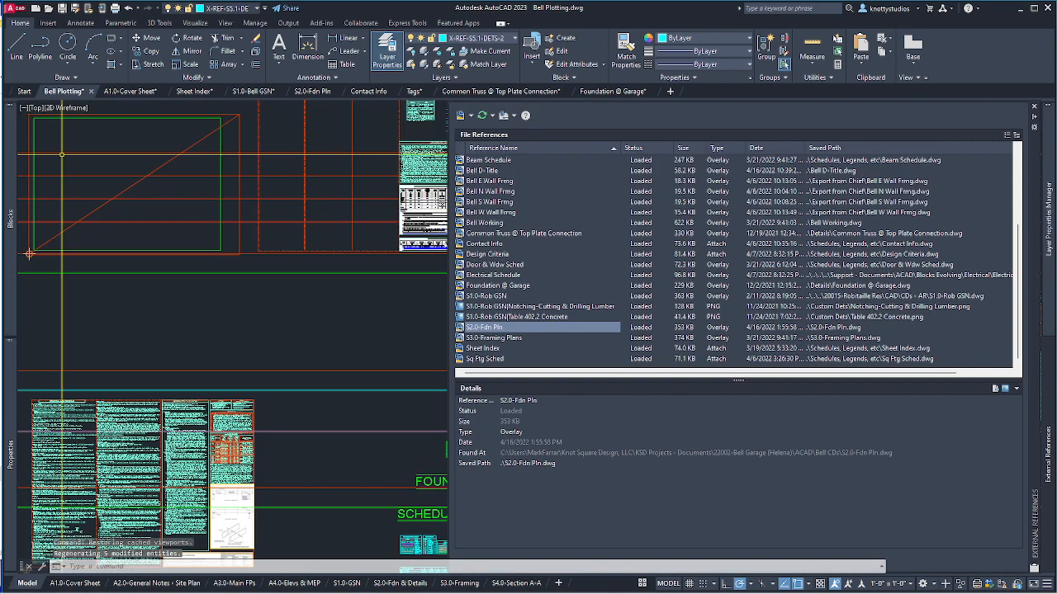
pyautogui.scroll(-6, 264, 417)
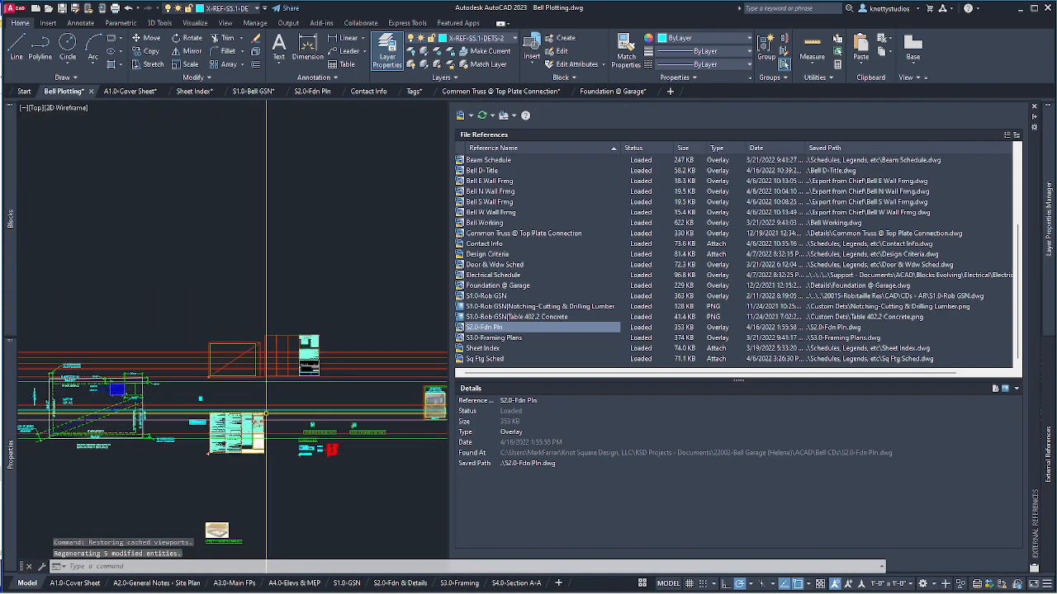
pyautogui.scroll(10, 313, 424)
pyautogui.click(334, 421)
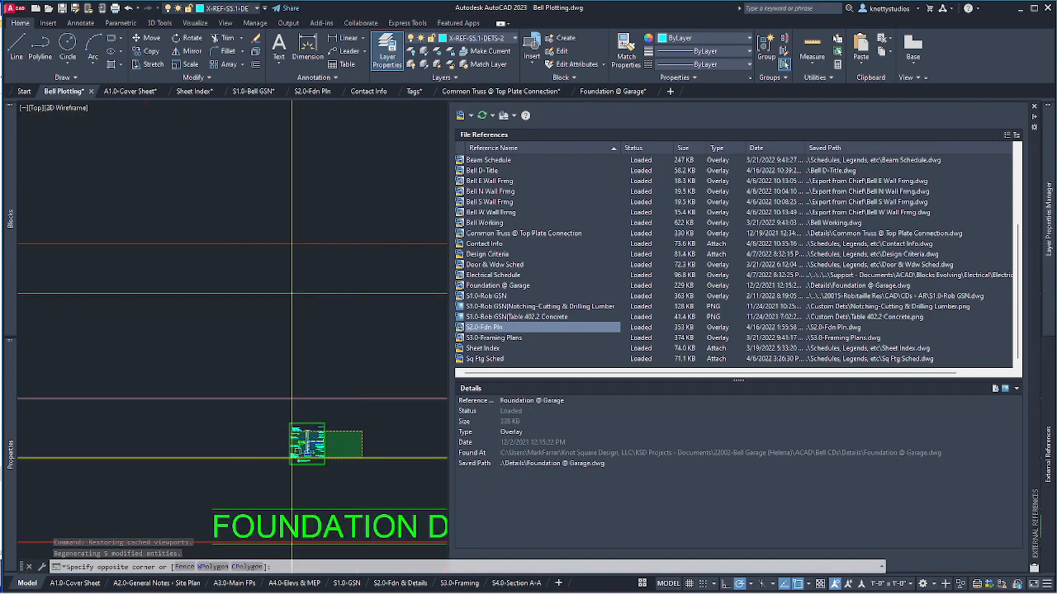
pyautogui.click(279, 467)
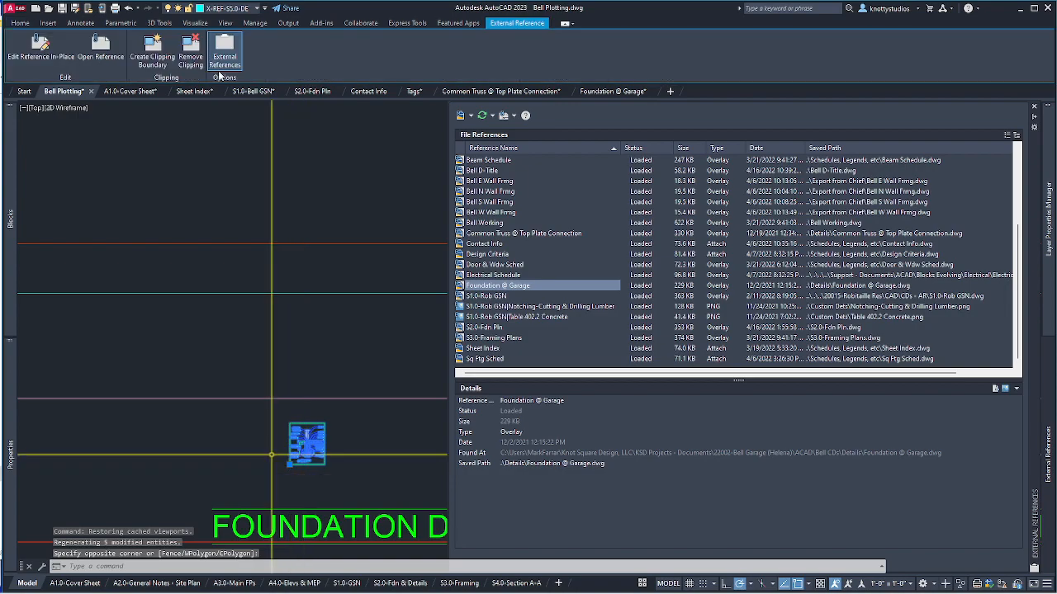
pyautogui.click(227, 8)
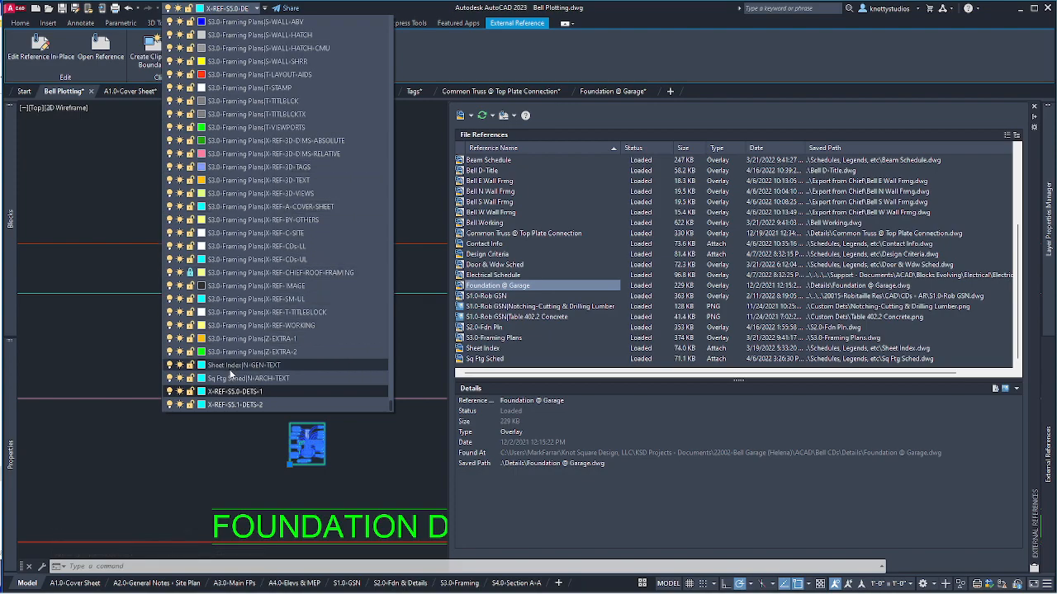
pyautogui.click(247, 410)
pyautogui.press('Escape')
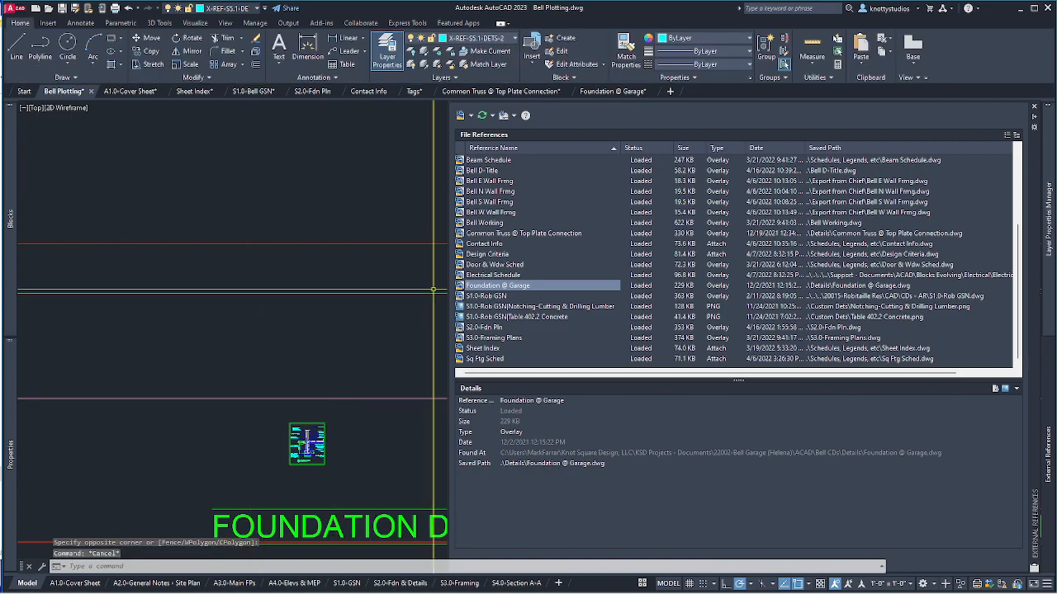
# Select the Common Truss @ Top Plate Connection xref above the ROOF FRAMING DETAILS heading and check its layer assignment.
pyautogui.scroll(-5, 281, 330)
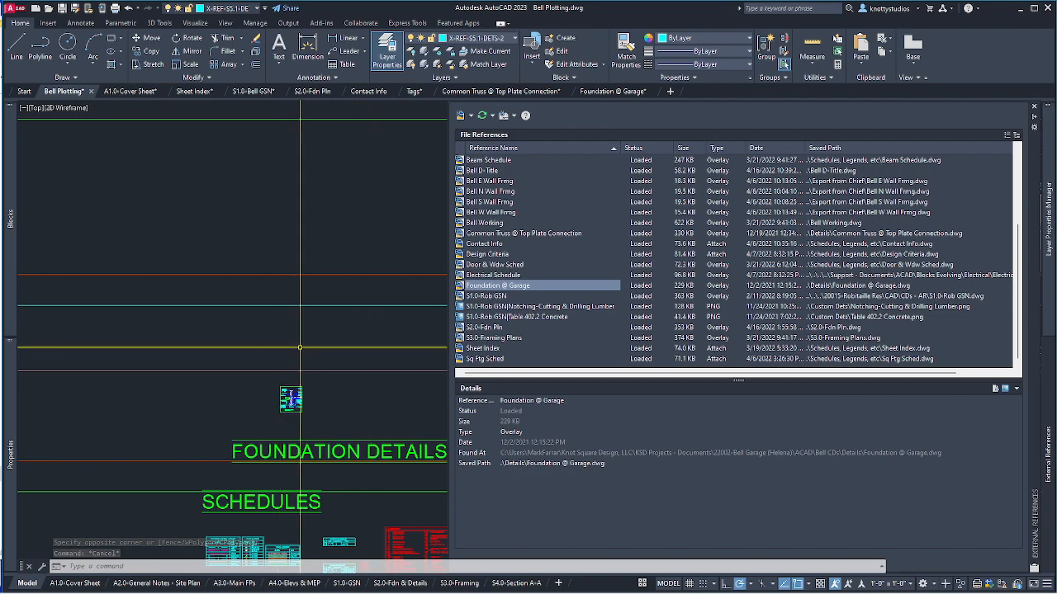
pyautogui.click(388, 368)
pyautogui.click(377, 354)
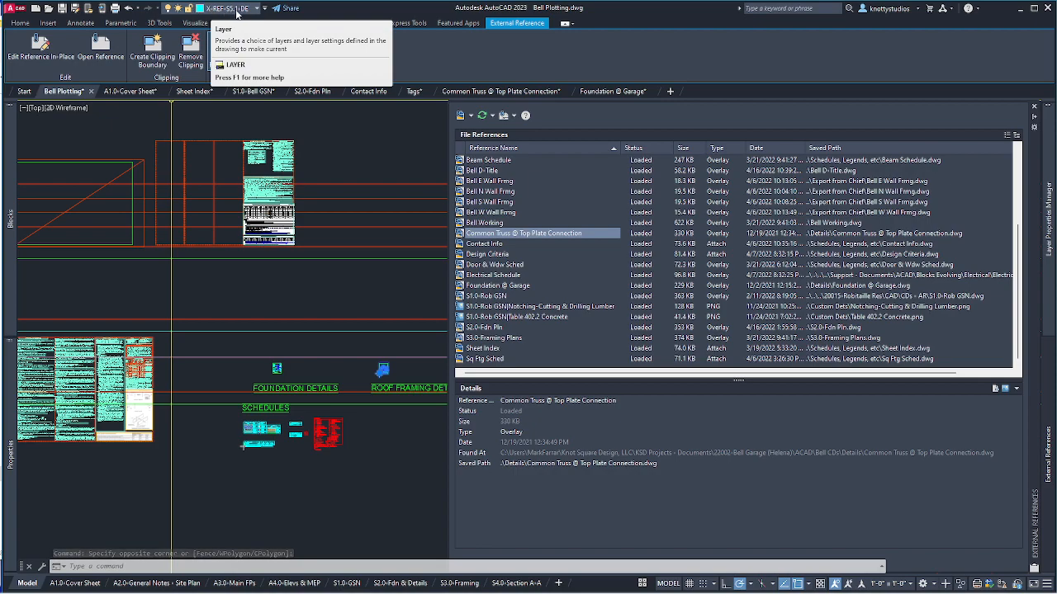
pyautogui.click(237, 10)
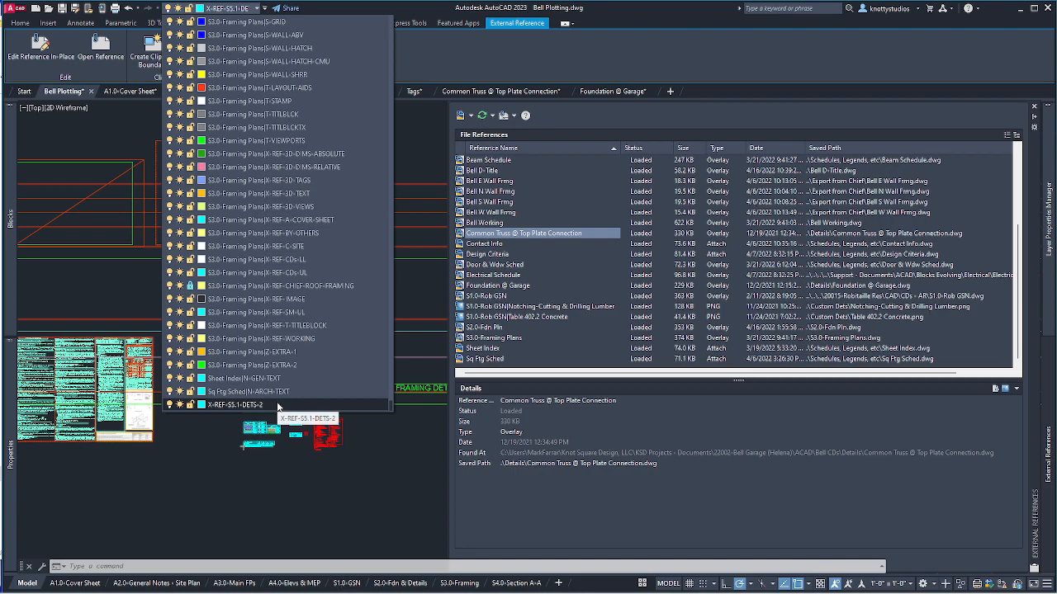
pyautogui.click(434, 171)
# Examine the layers brought in by the Foundation @ Garage and Common Truss @ Top Plate Connection xrefs, widening the layer name column.
pyautogui.moveTo(1044, 190)
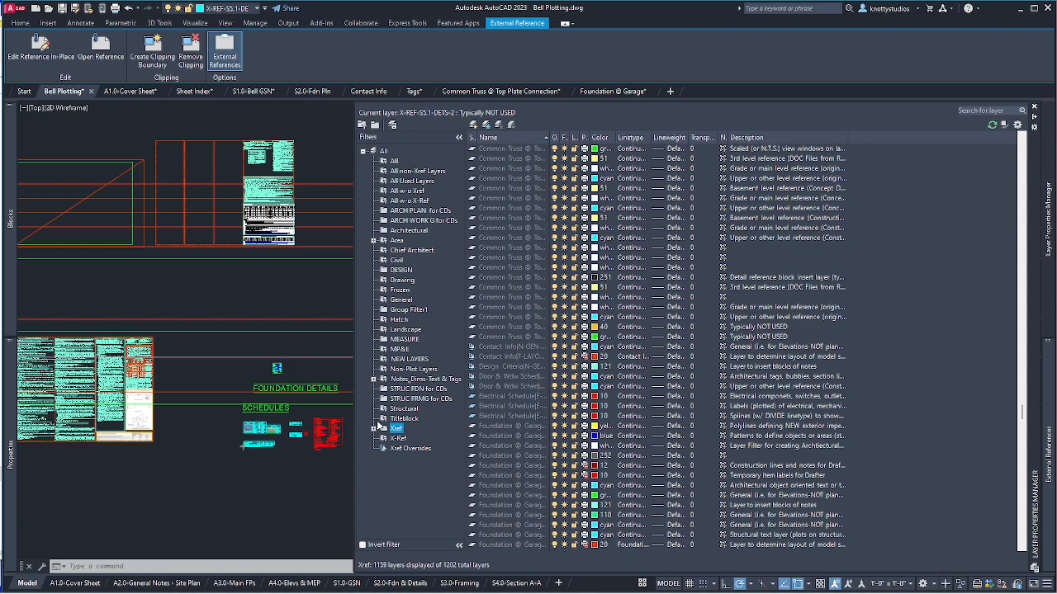
pyautogui.click(373, 428)
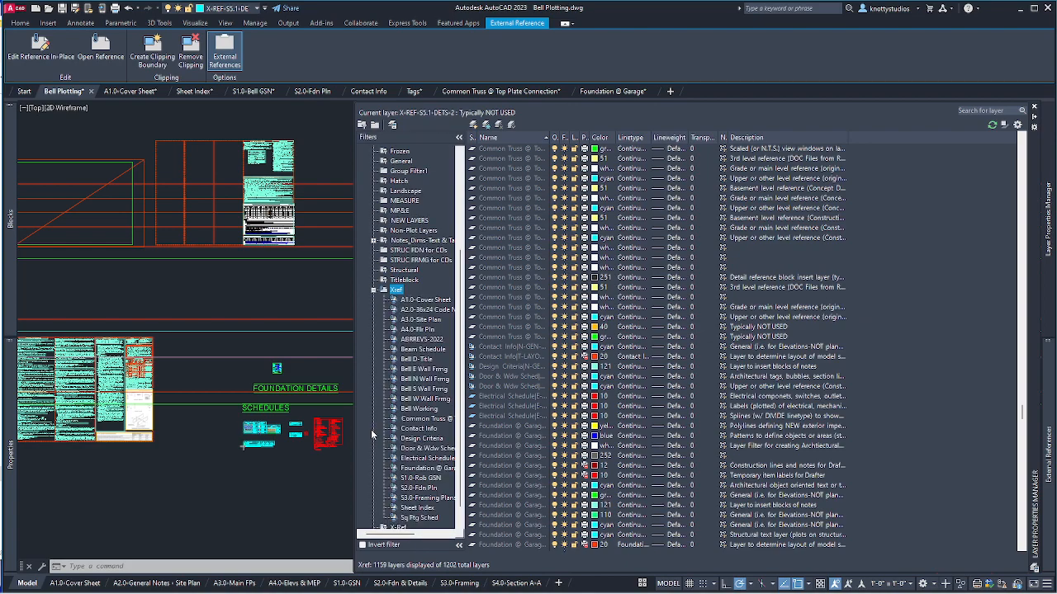
pyautogui.click(426, 468)
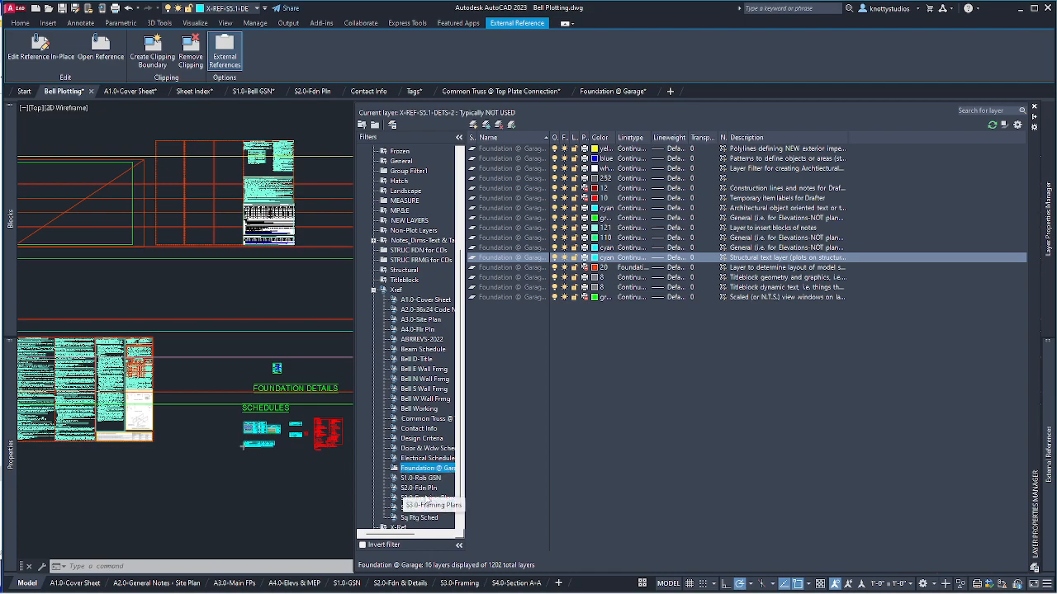
pyautogui.click(421, 421)
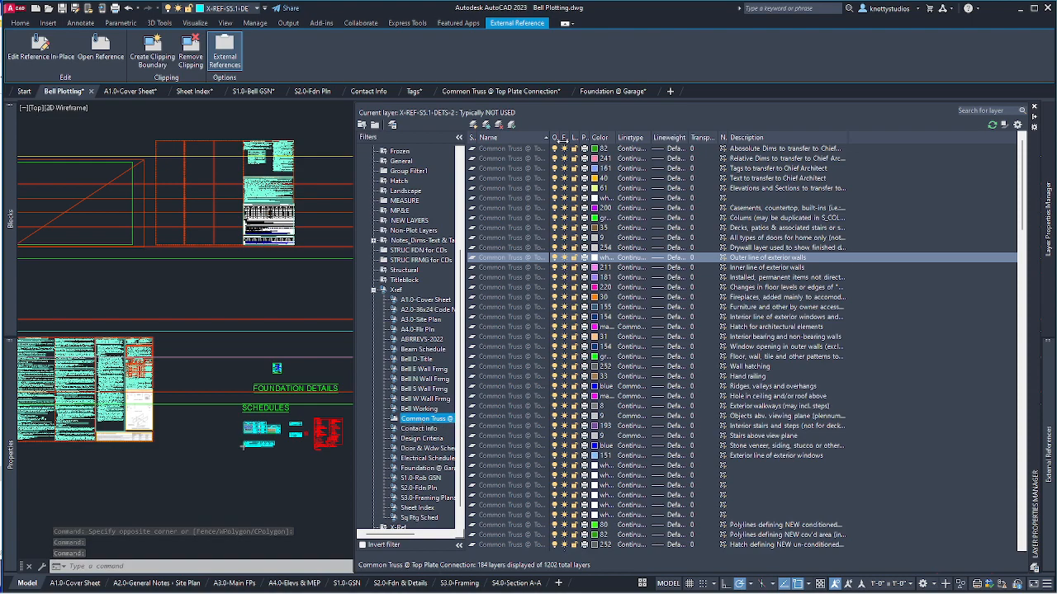
pyautogui.moveTo(548, 137); pyautogui.dragTo(674, 136)
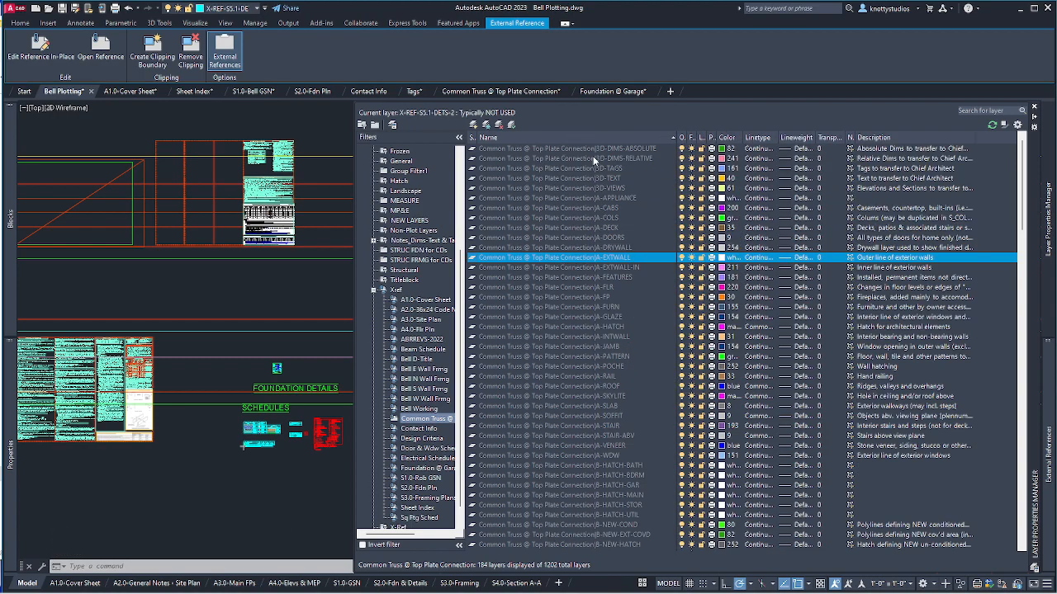
pyautogui.scroll(-8, 624, 508)
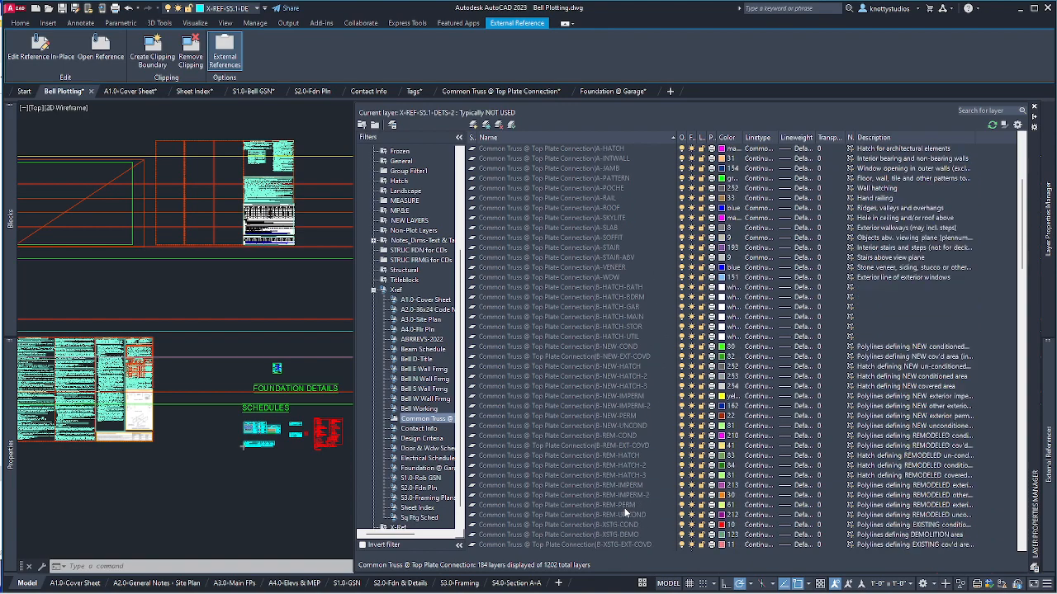
pyautogui.scroll(-15, 624, 507)
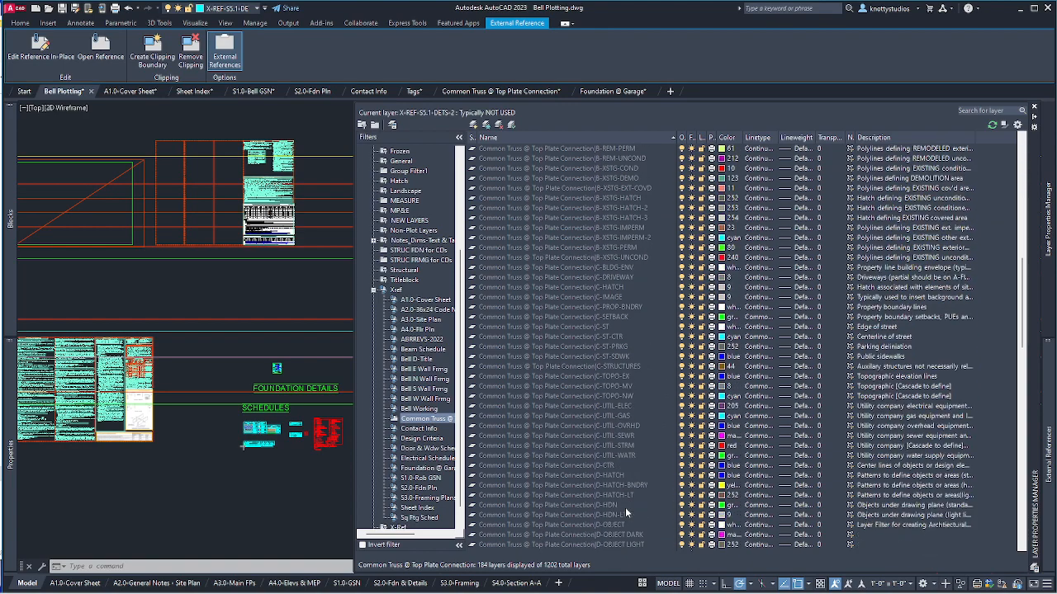
pyautogui.scroll(-15, 625, 507)
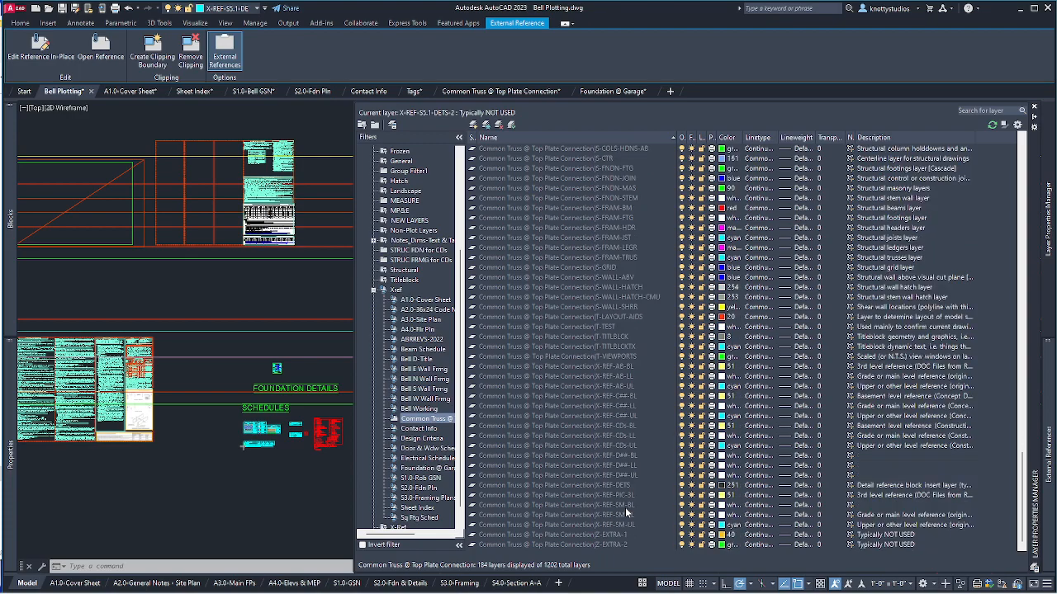
pyautogui.scroll(20, 625, 507)
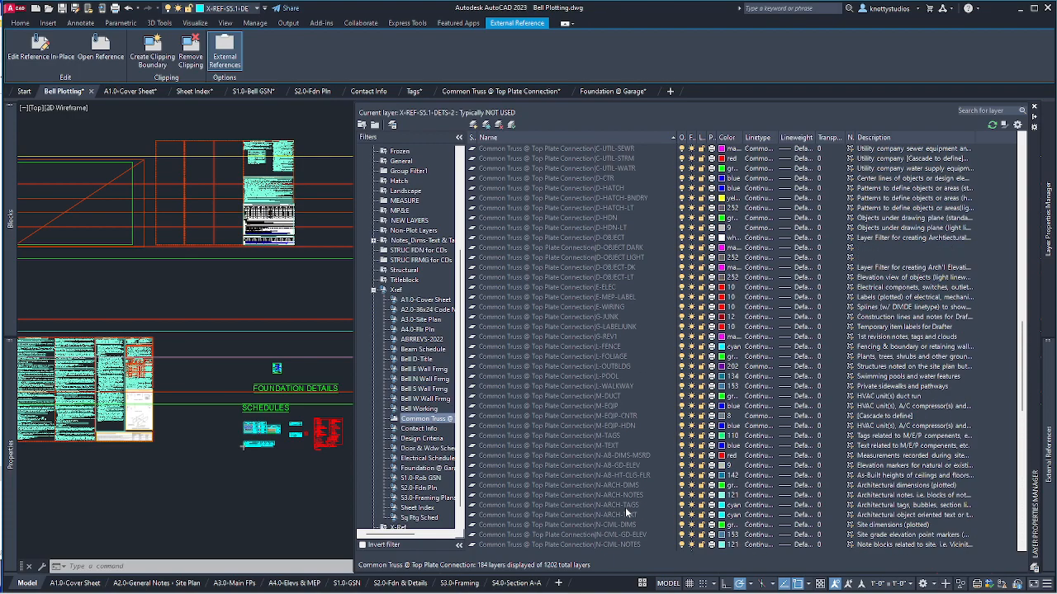
pyautogui.scroll(15, 623, 506)
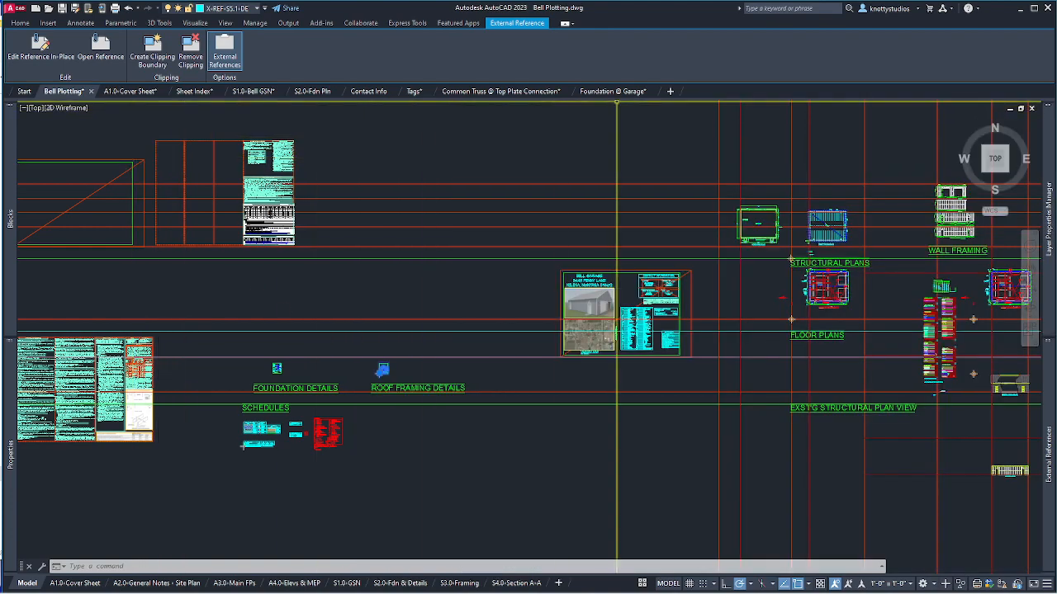
# Review the layer list of the Common Truss @ Top Plate Connection drawing and zoom the drawing to its extents.
pyautogui.click(497, 92)
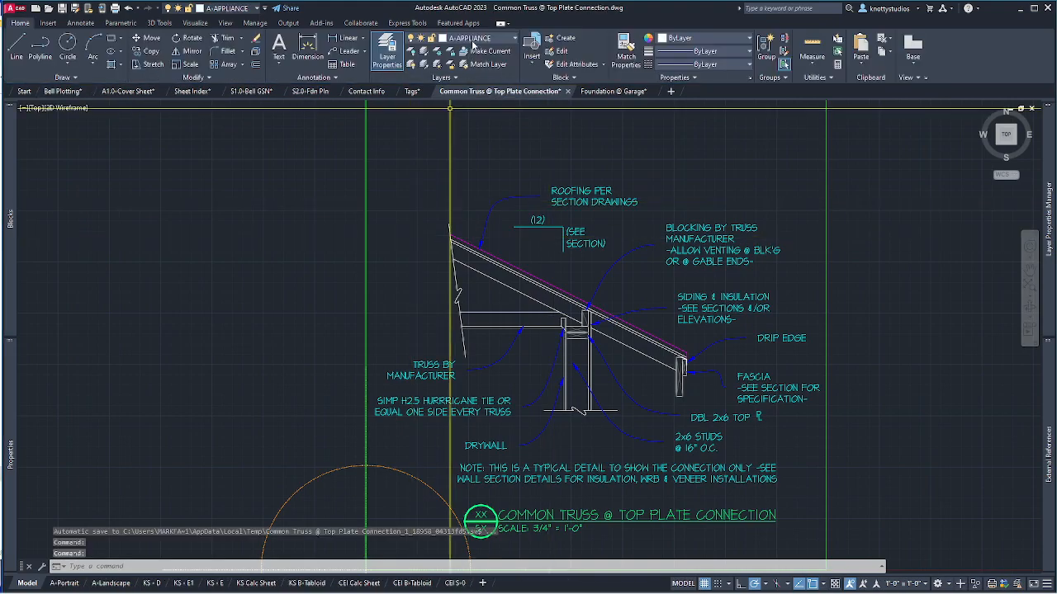
pyautogui.click(475, 39)
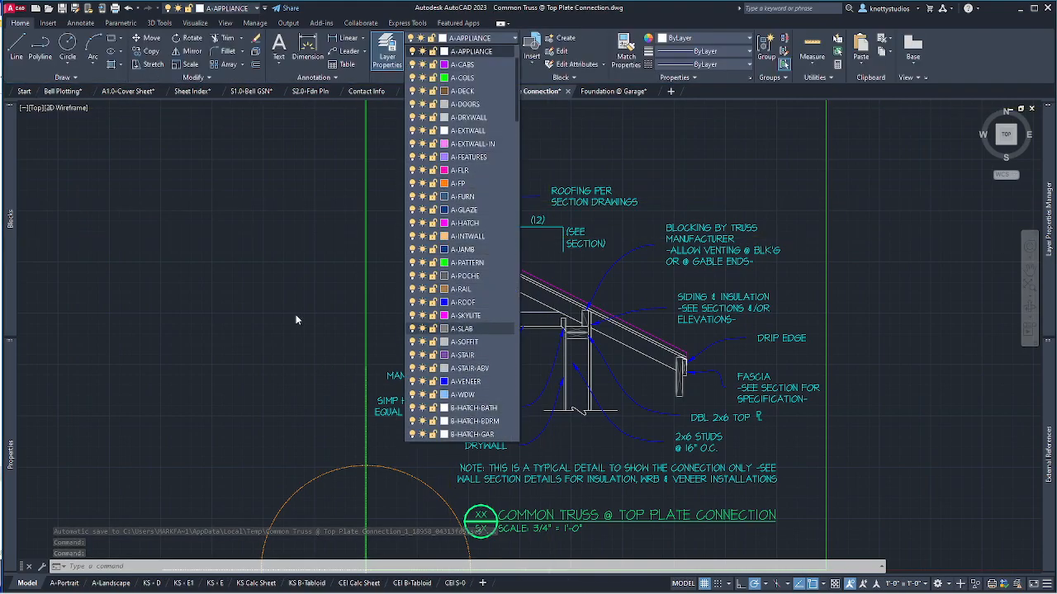
pyautogui.press('Escape')
pyautogui.press('Escape')
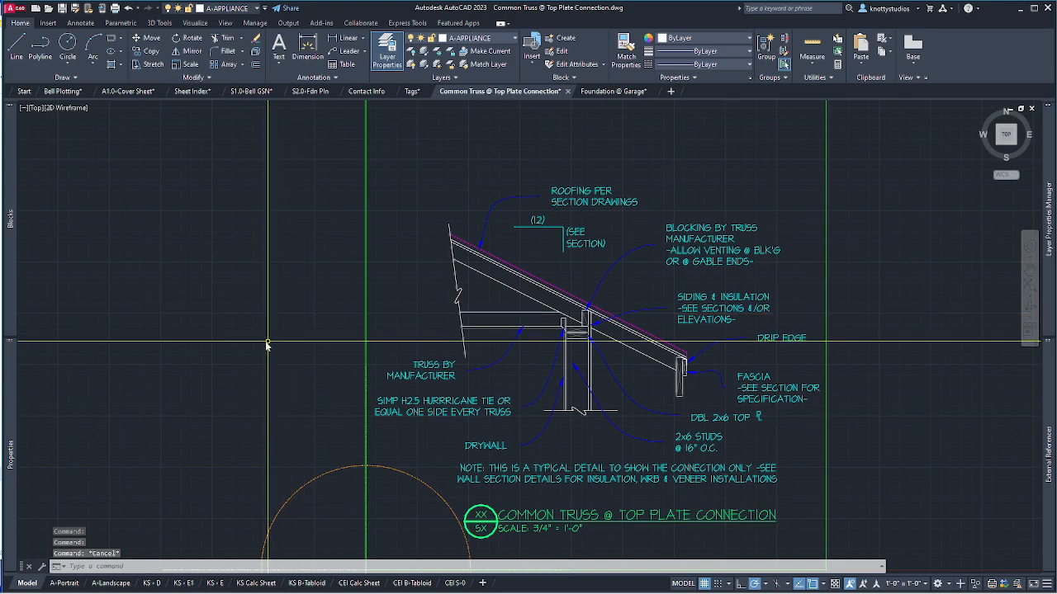
pyautogui.write('z')
pyautogui.press('Return')
pyautogui.write('e')
pyautogui.press('Return')
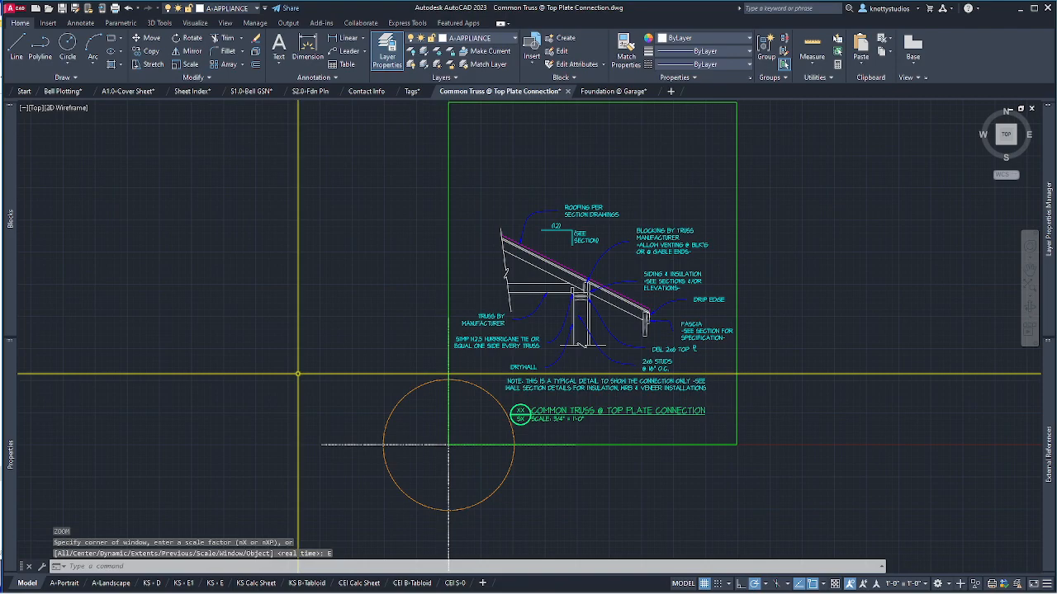
# Purge all unused items from the Common Truss @ Top Plate Connection drawing, including nested items and orphaned data.
pyautogui.write('pur')
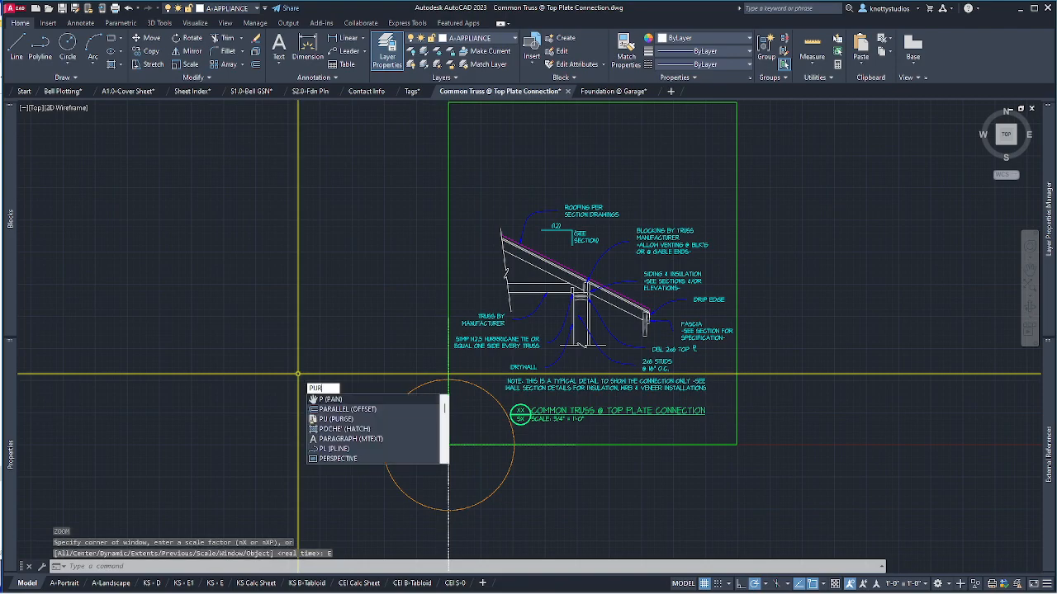
pyautogui.write('ge')
pyautogui.press('Return')
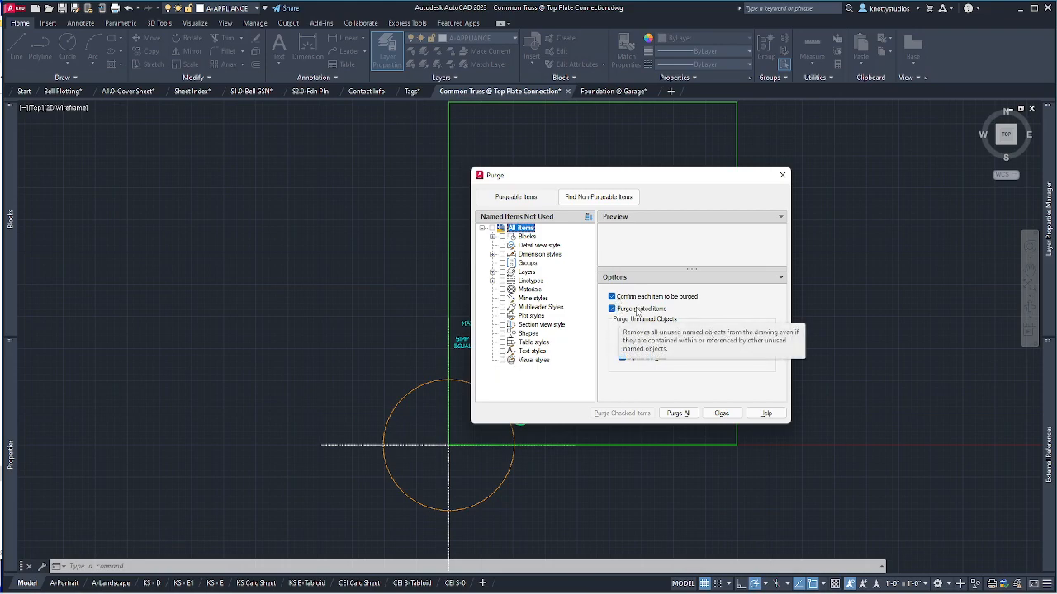
pyautogui.click(679, 412)
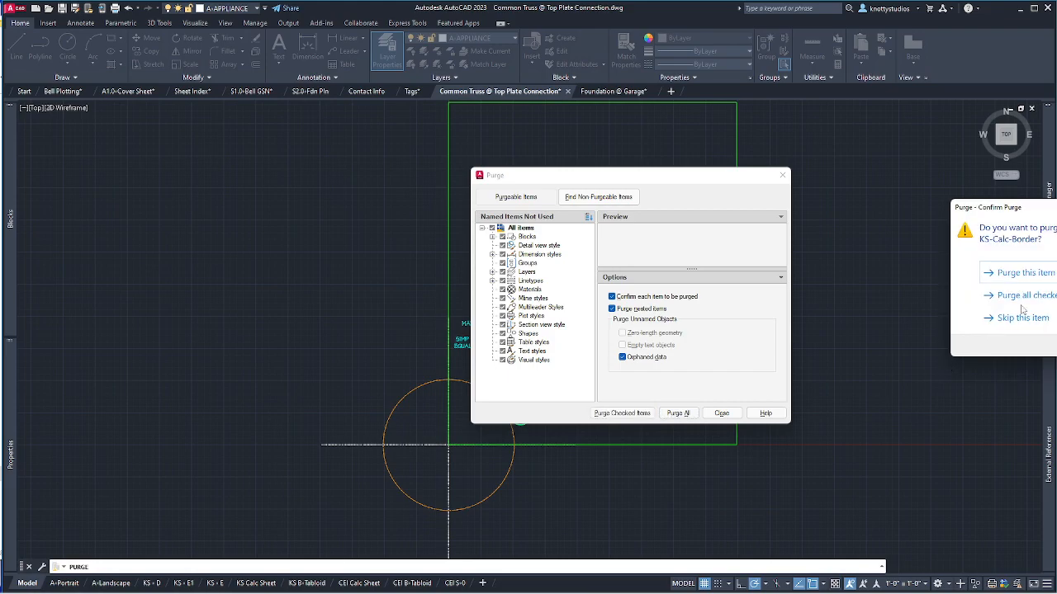
pyautogui.click(1024, 296)
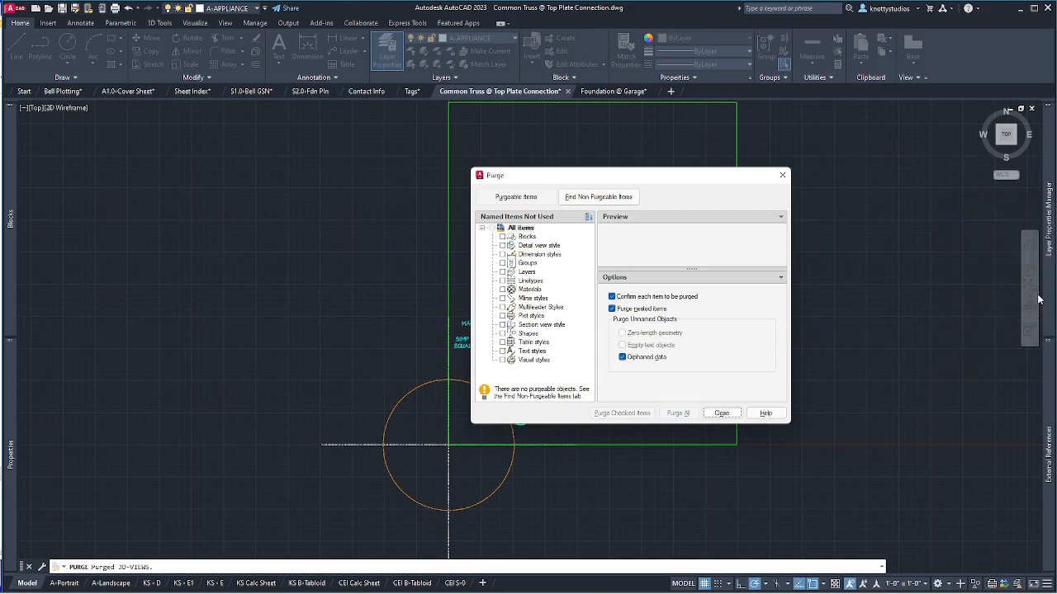
pyautogui.click(722, 413)
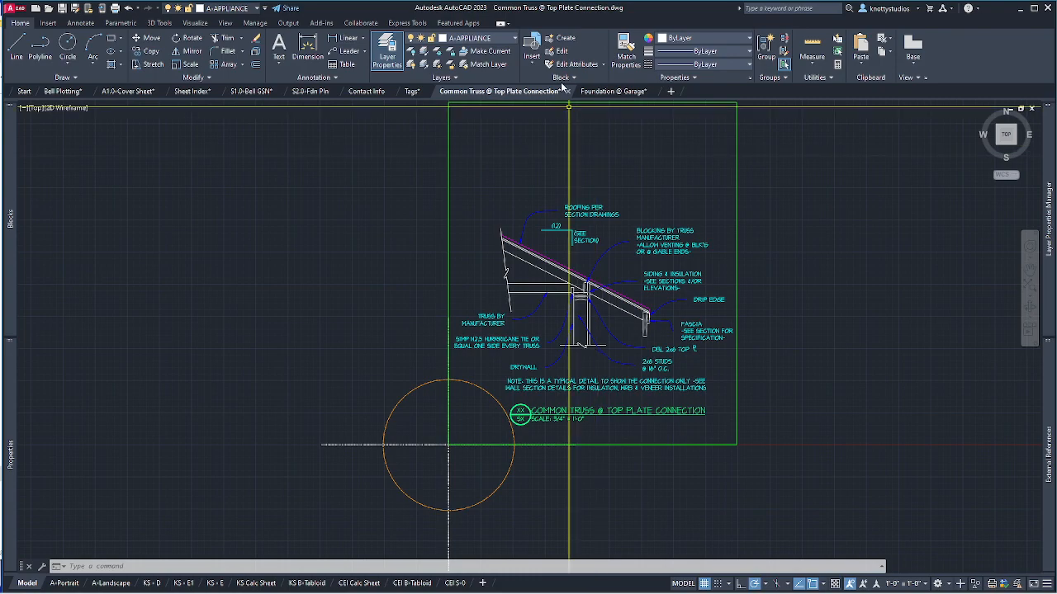
# Make layer 0 current in the Common Truss @ Top Plate Connection drawing and purge the unused A-APPLIANCE layer.
pyautogui.click(513, 39)
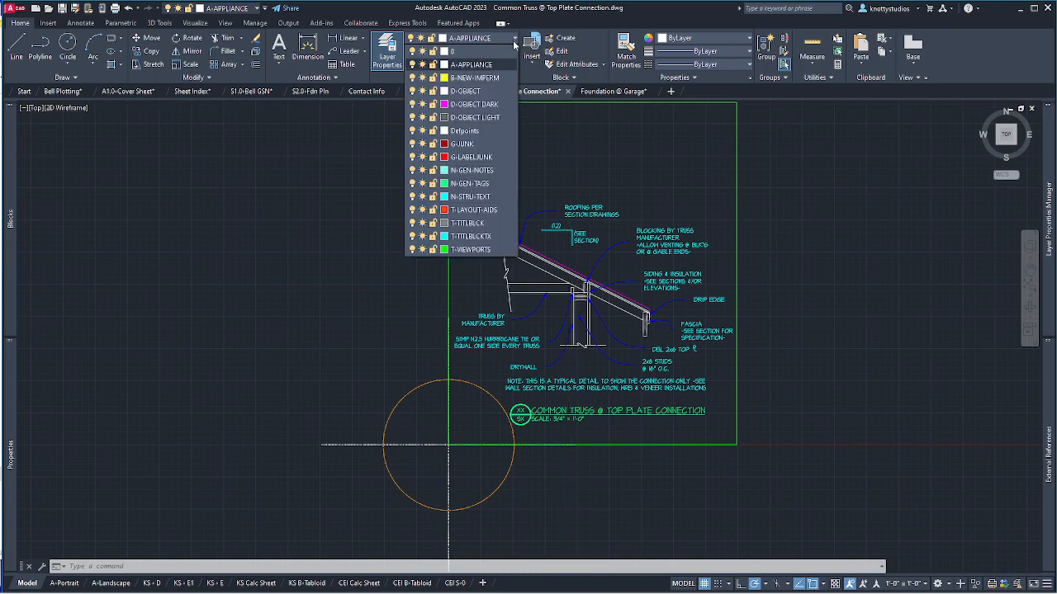
pyautogui.click(475, 53)
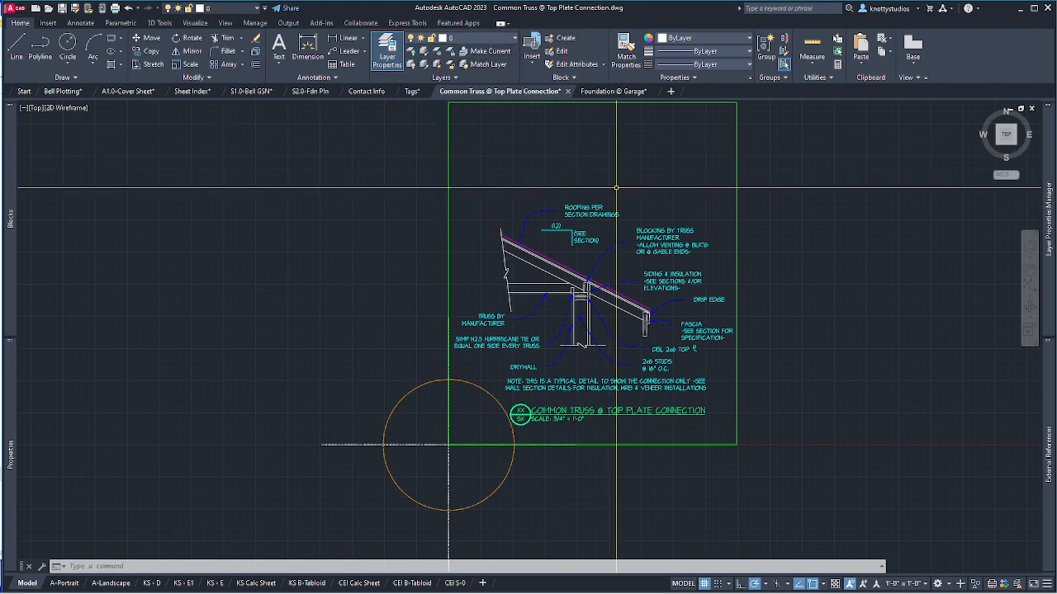
pyautogui.write('p')
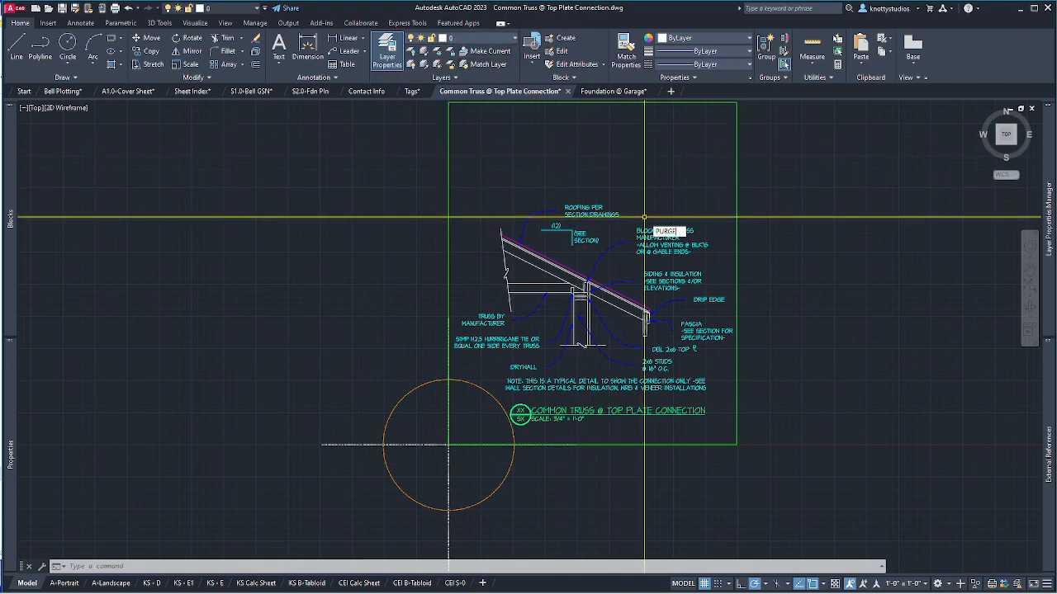
pyautogui.write('urge')
pyautogui.press('Return')
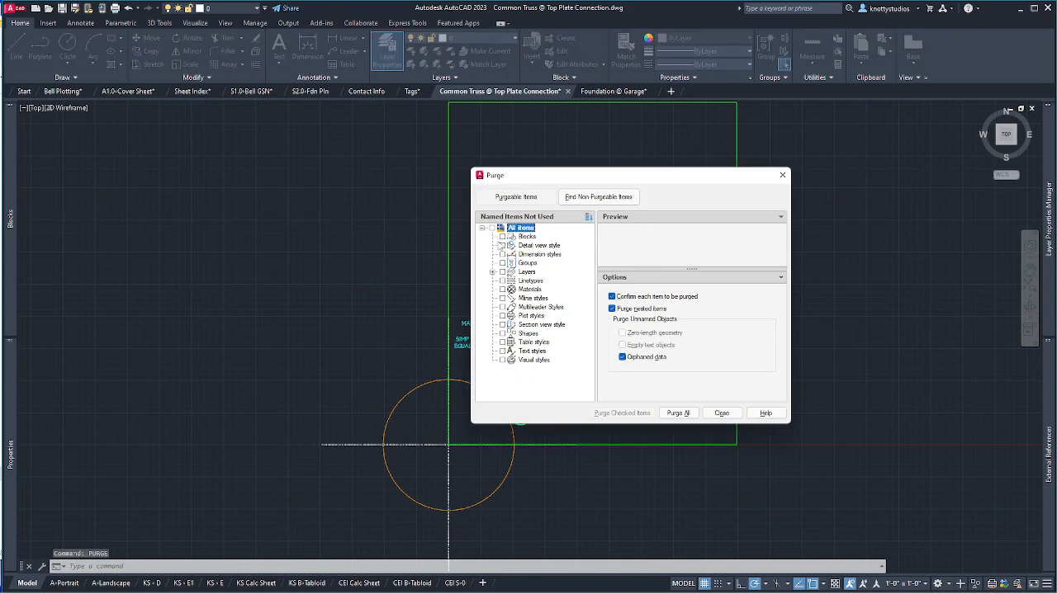
pyautogui.click(492, 272)
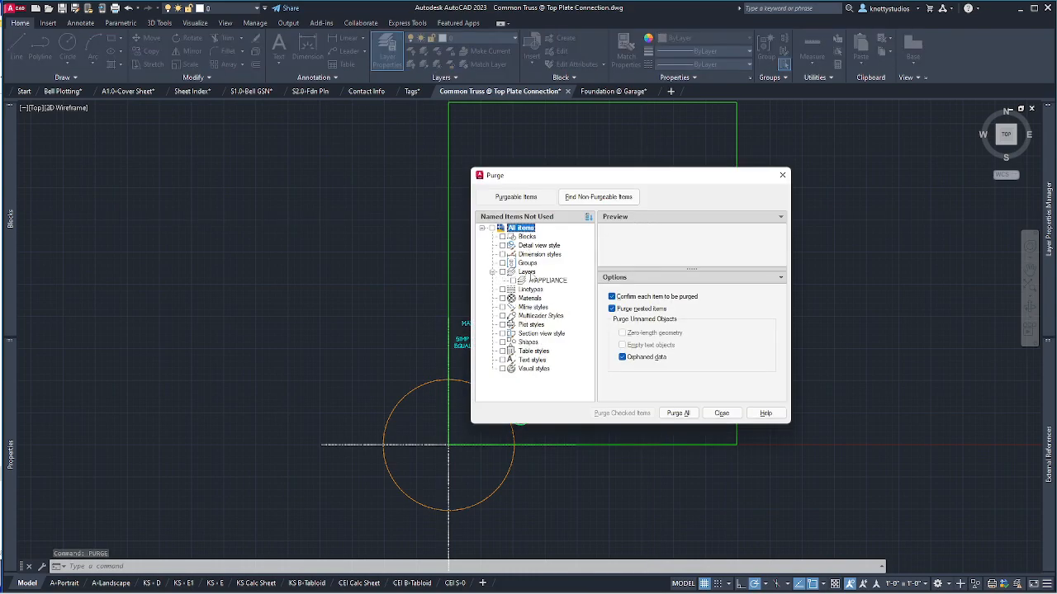
pyautogui.click(678, 413)
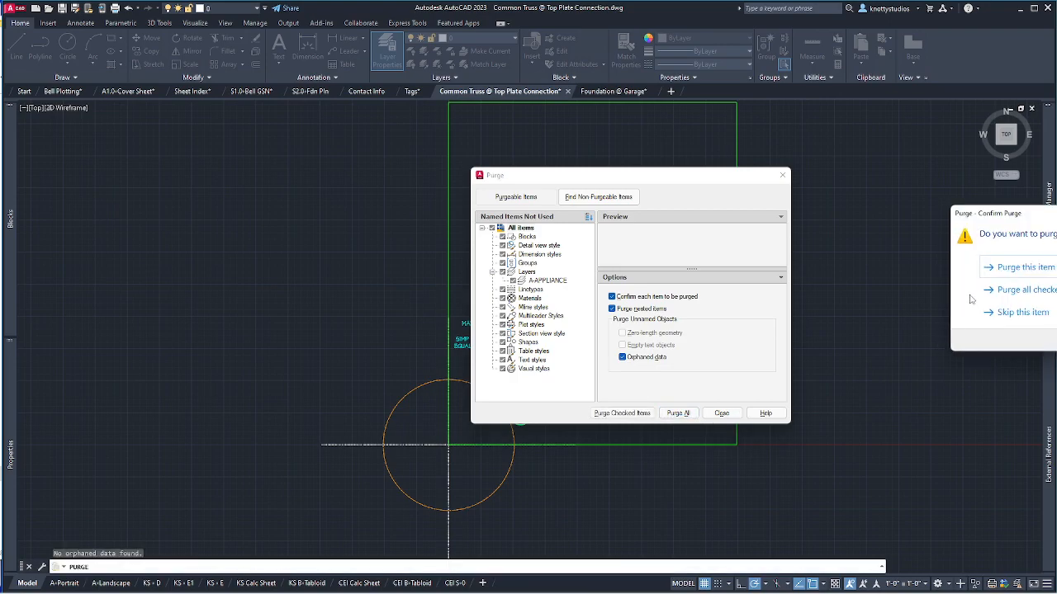
pyautogui.click(990, 289)
pyautogui.click(721, 413)
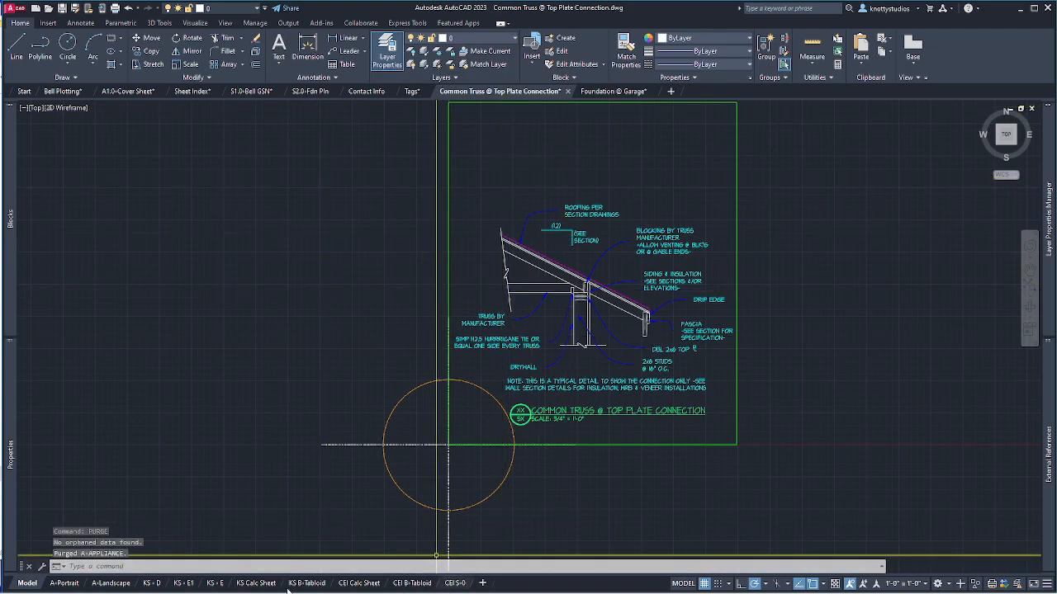
# Save the Common Truss @ Top Plate Connection drawing and reconcile its new layers D-OBJECT DARK and D-OBJECT LIGHT.
pyautogui.moveTo(309, 589)
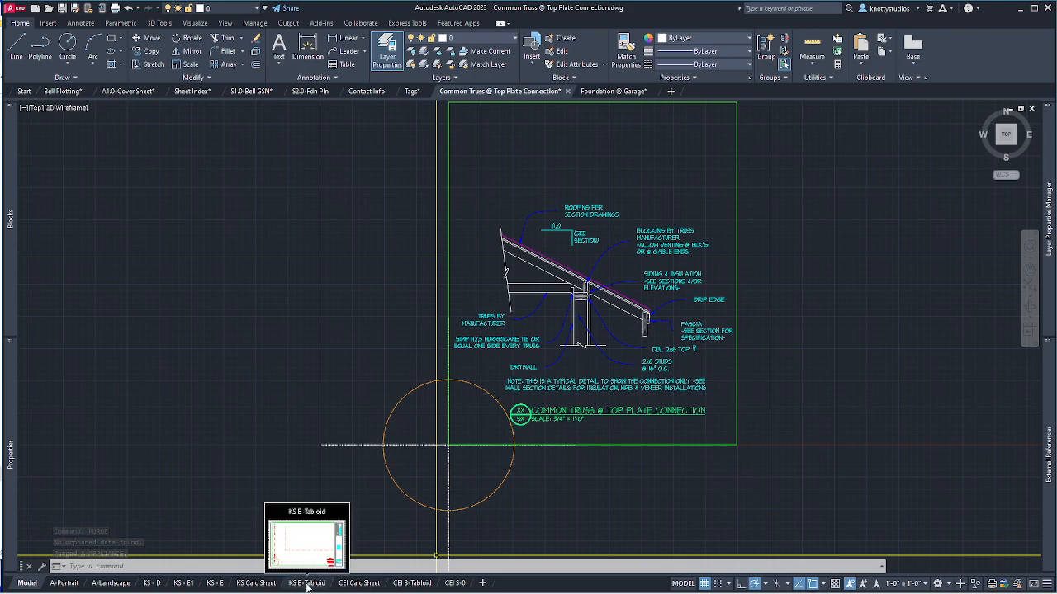
pyautogui.moveTo(270, 585)
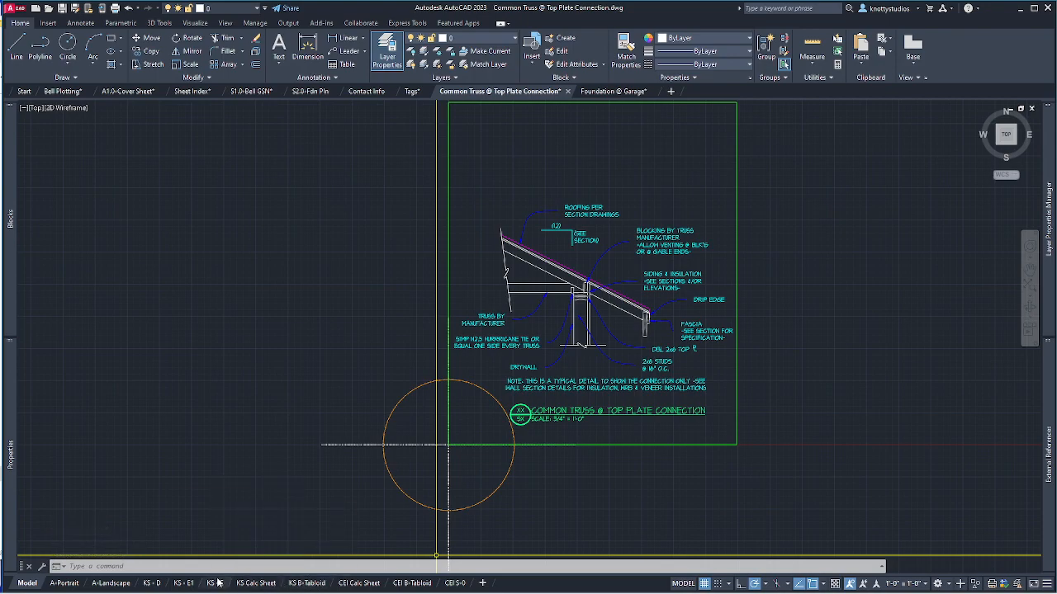
pyautogui.moveTo(180, 584)
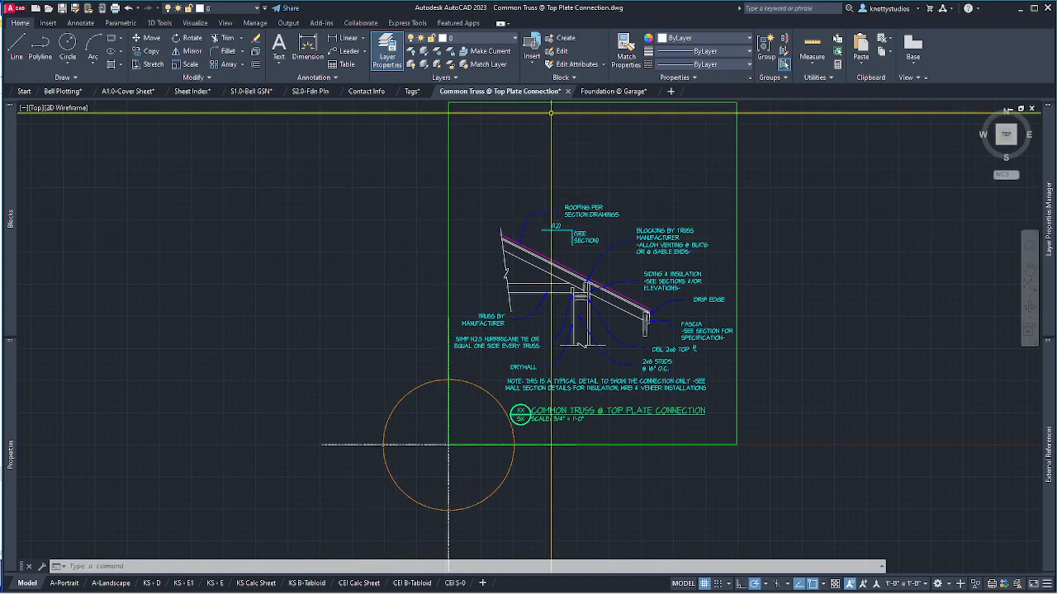
pyautogui.click(61, 8)
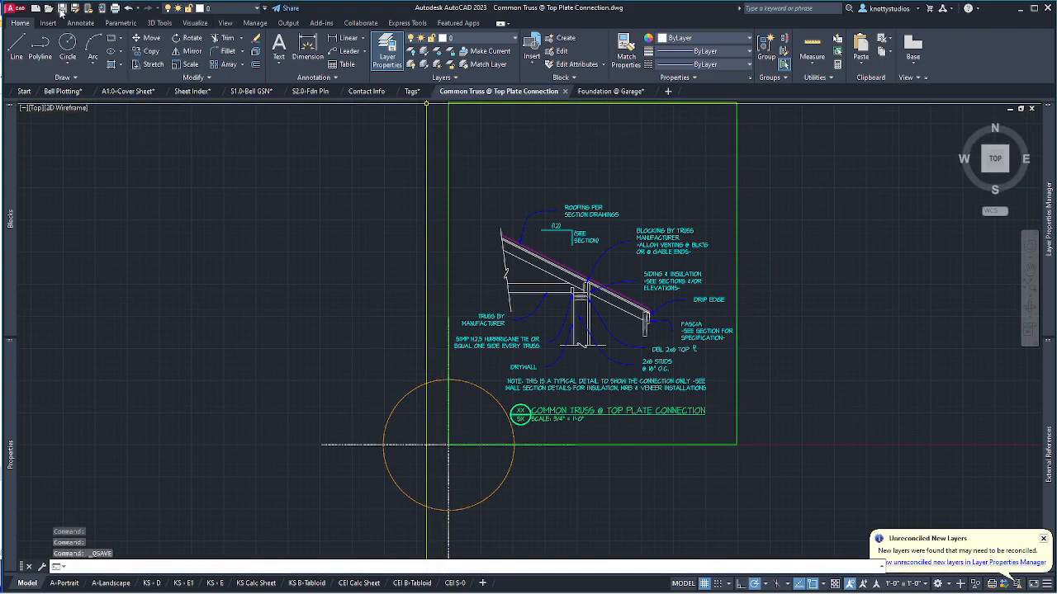
pyautogui.click(908, 563)
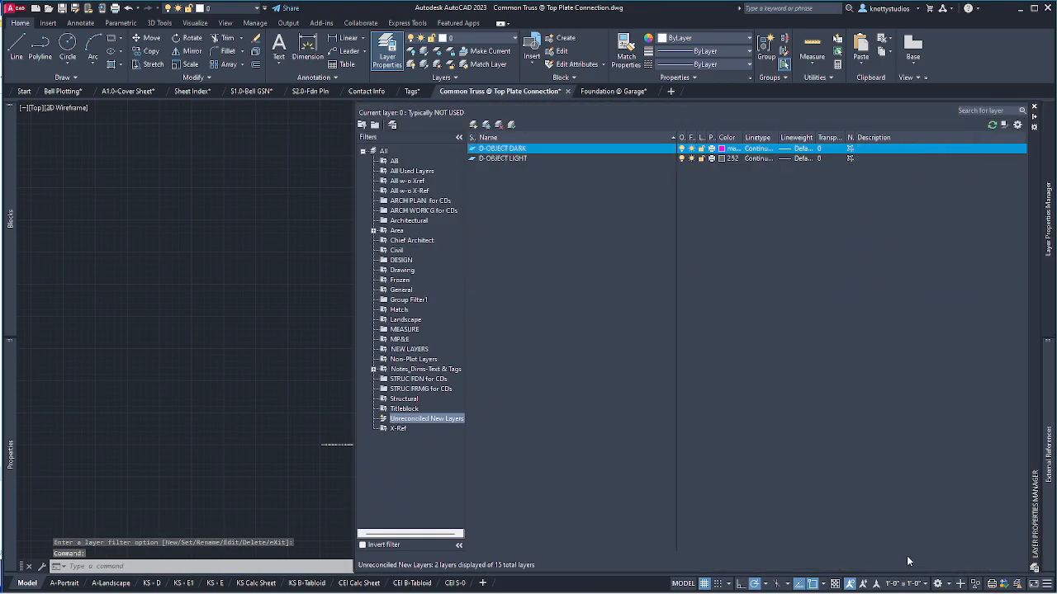
pyautogui.keyDown('shift'); pyautogui.click(516, 160); pyautogui.keyUp('shift')
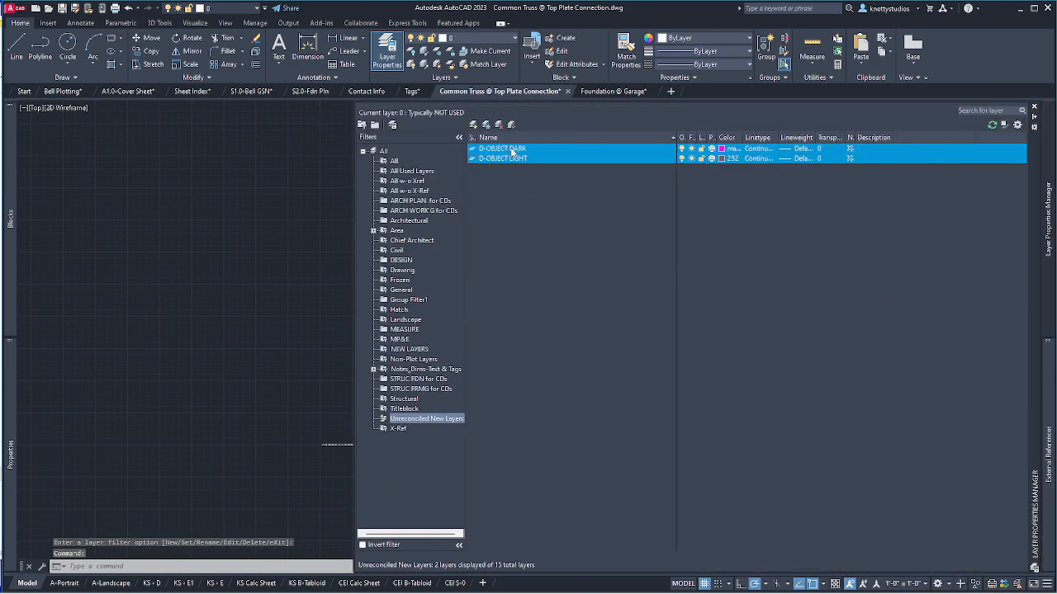
pyautogui.rightClick(513, 156)
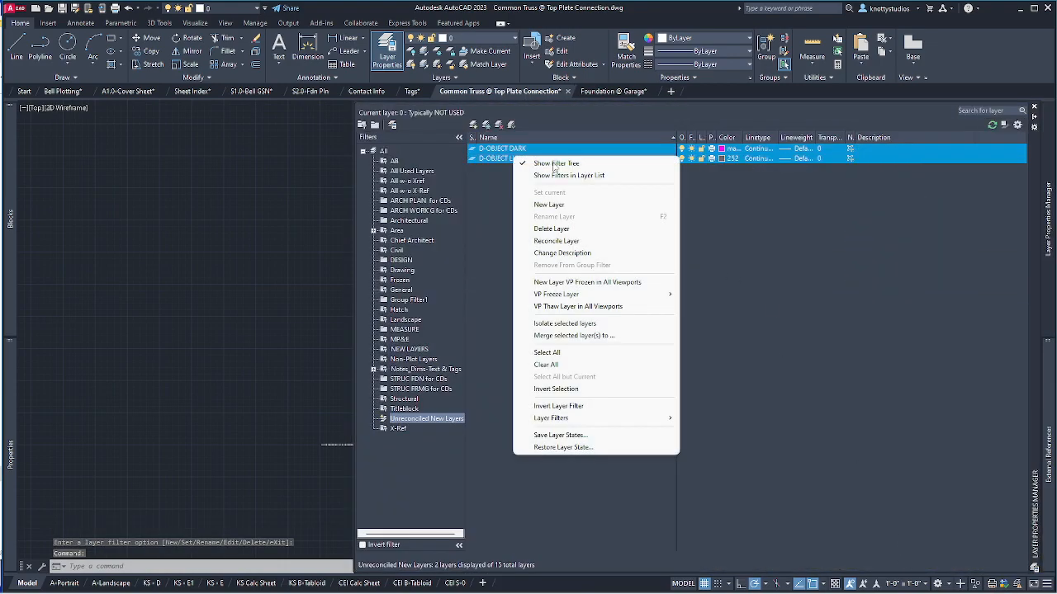
pyautogui.click(585, 241)
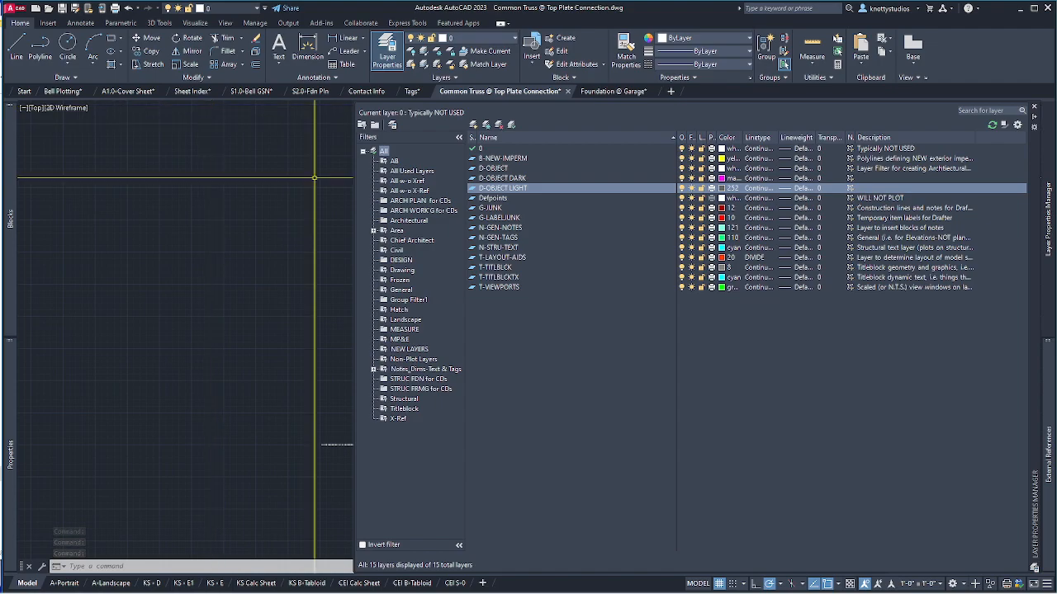
pyautogui.click(290, 179)
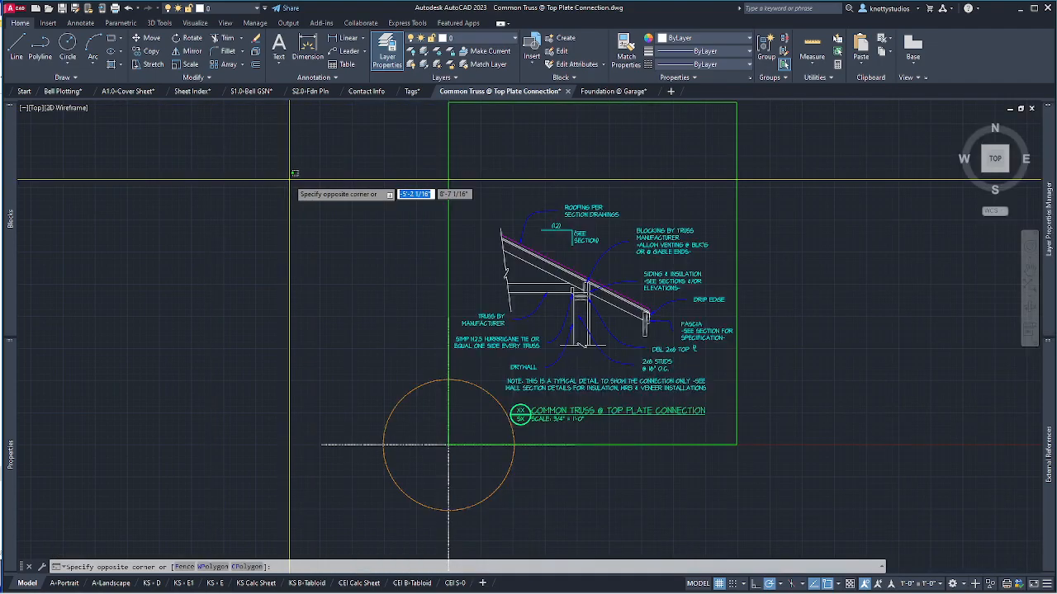
pyautogui.click(320, 122)
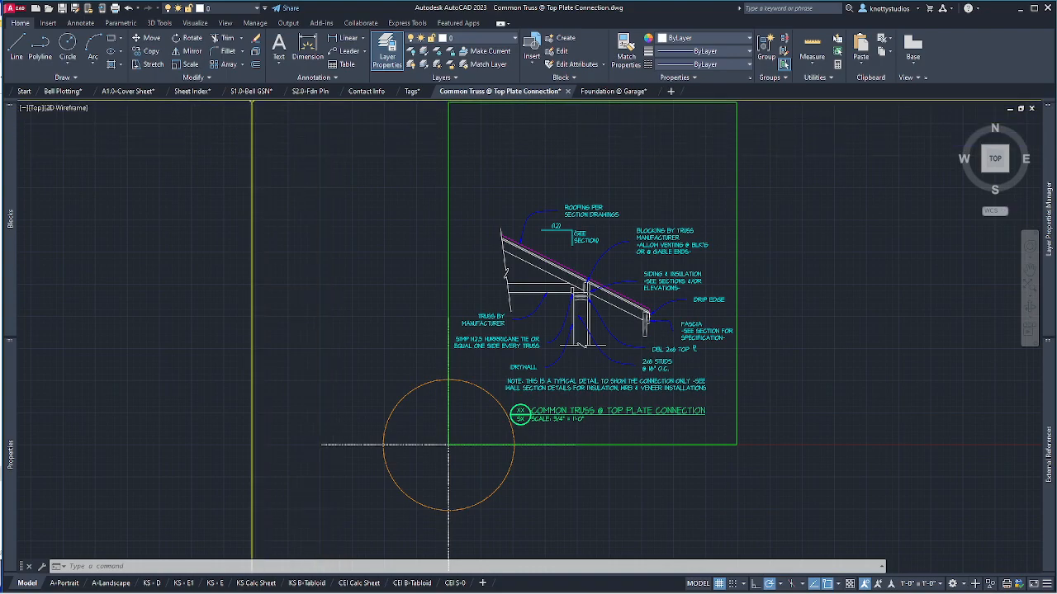
# Return to the Bell Plotting drawing, reload the modified Common Truss @ Top Plate Connection xref and save the drawing.
pyautogui.moveTo(306, 95)
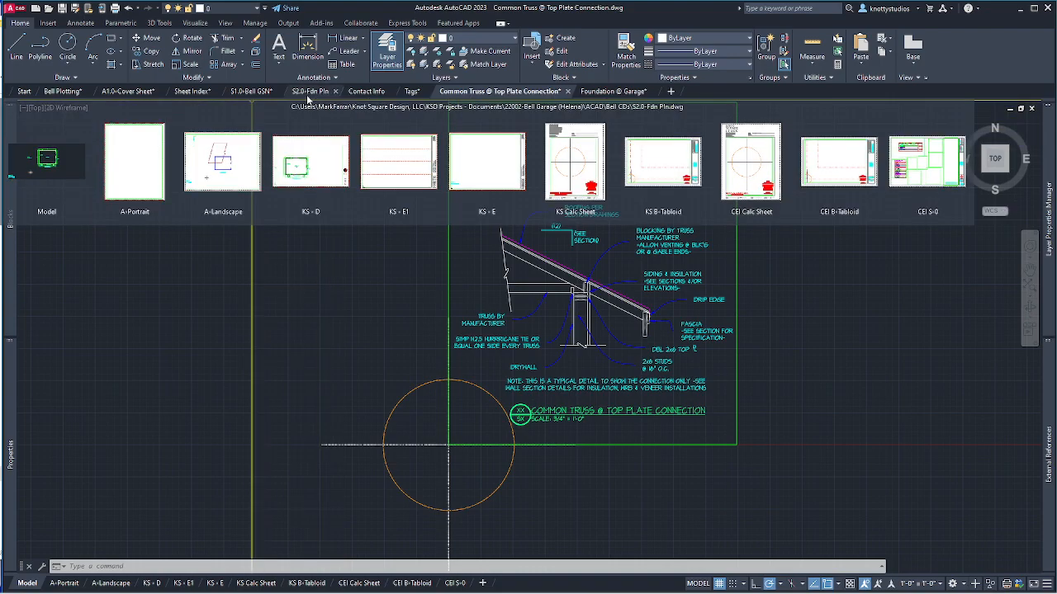
pyautogui.click(63, 92)
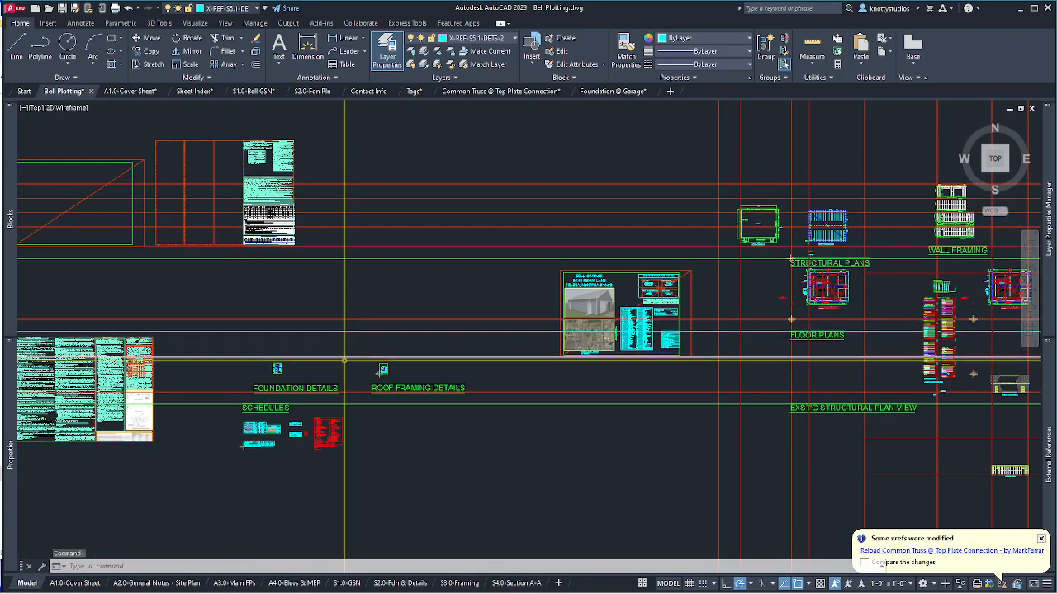
pyautogui.click(998, 558)
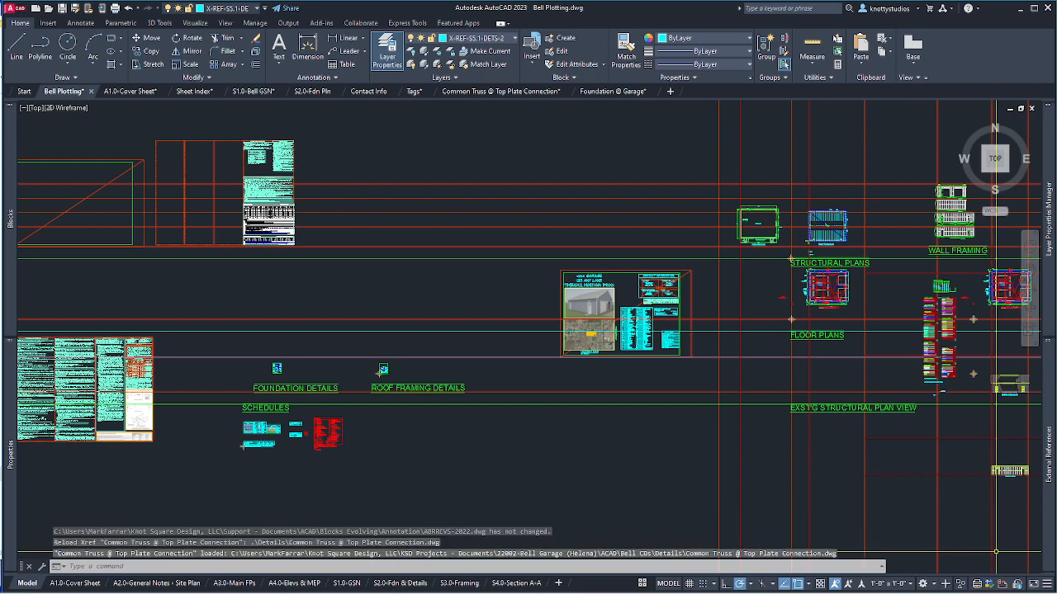
pyautogui.click(61, 10)
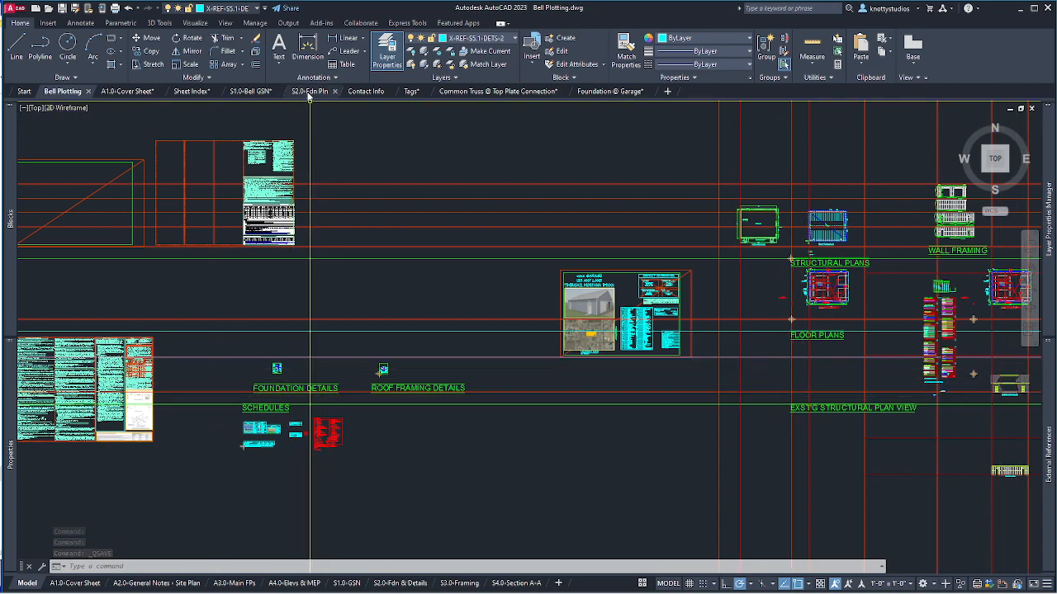
# Open the S2.0-Fdn & Details layout and check the scale noted under the title in the Common Truss @ Top Plate Connection drawing.
pyautogui.moveTo(309, 96)
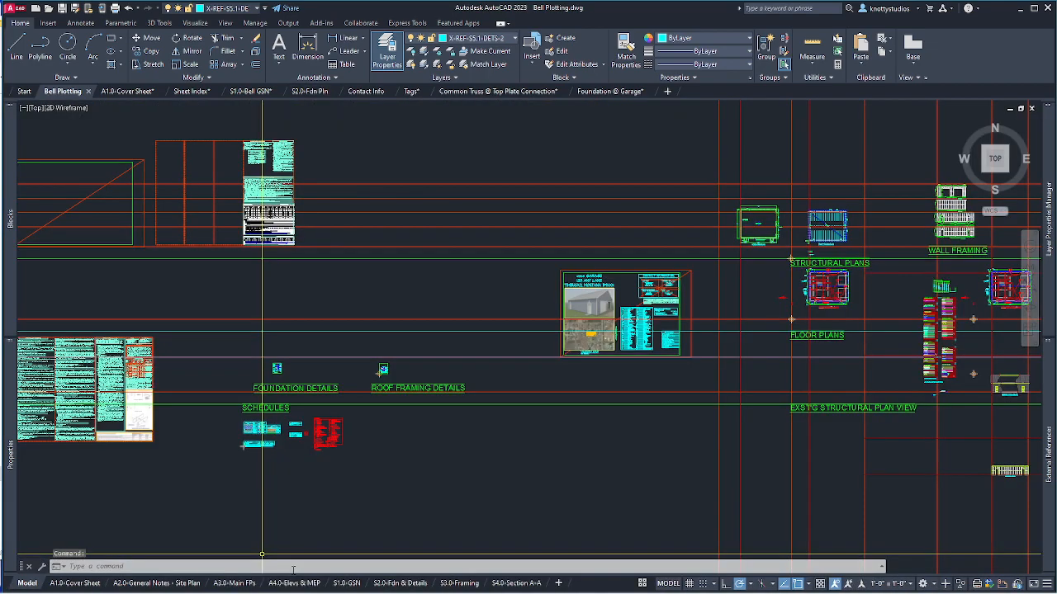
pyautogui.moveTo(301, 585)
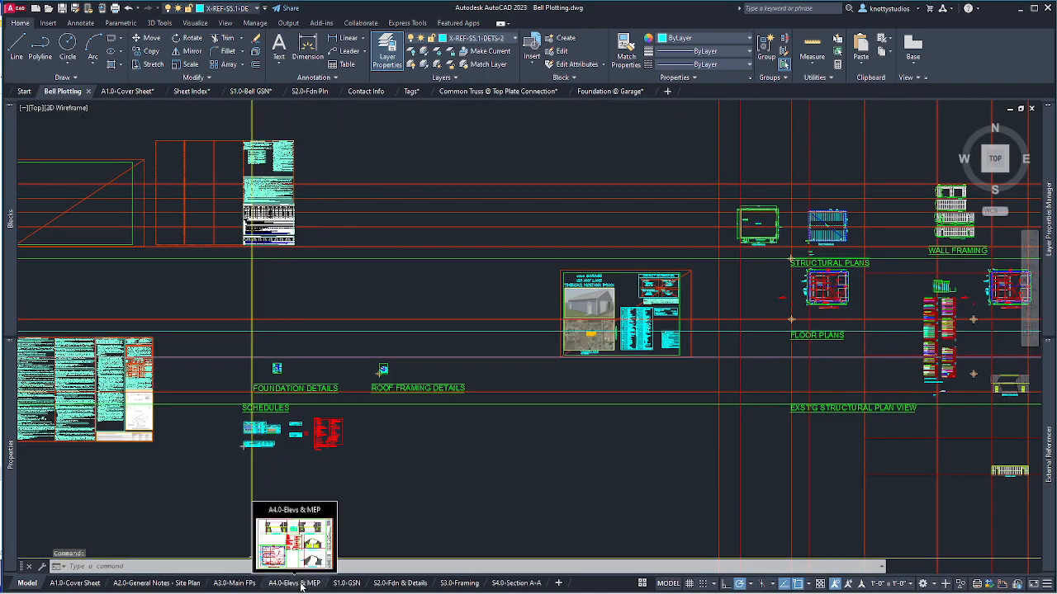
pyautogui.click(394, 584)
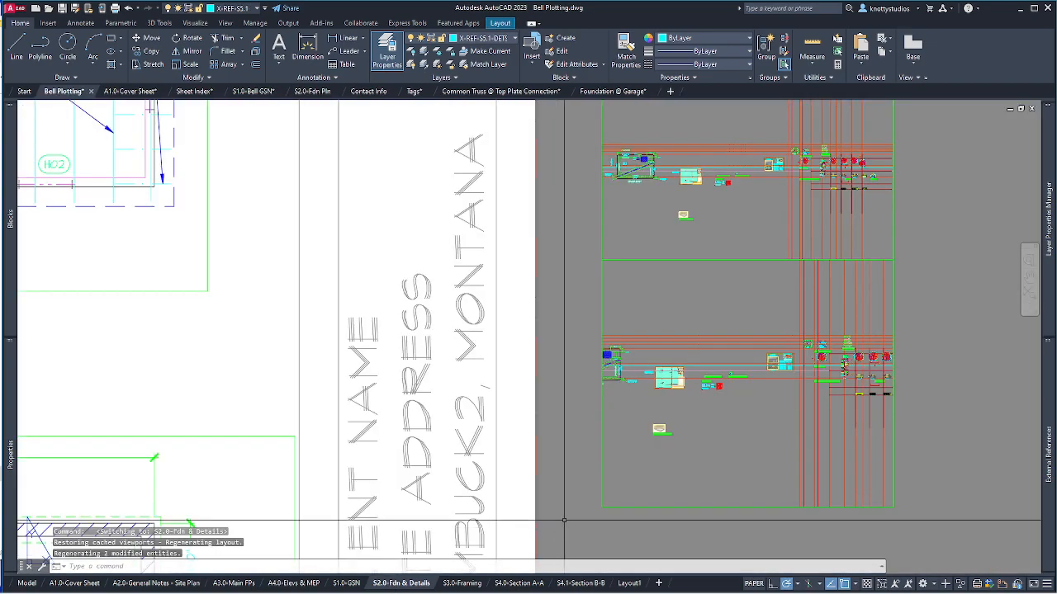
pyautogui.scroll(4, 743, 381)
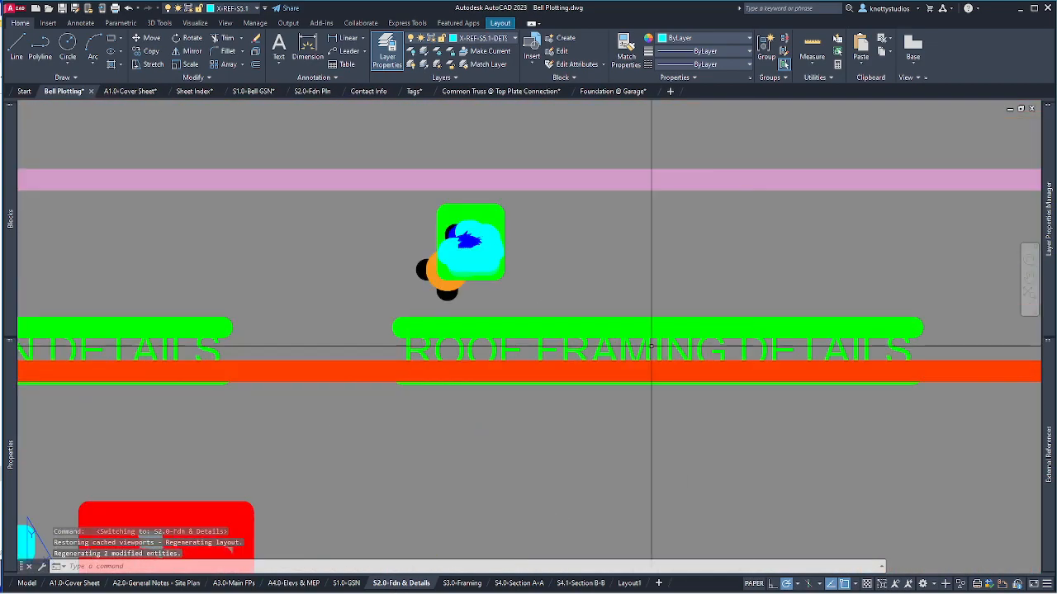
pyautogui.scroll(-4, 503, 388)
pyautogui.scroll(-5, 538, 375)
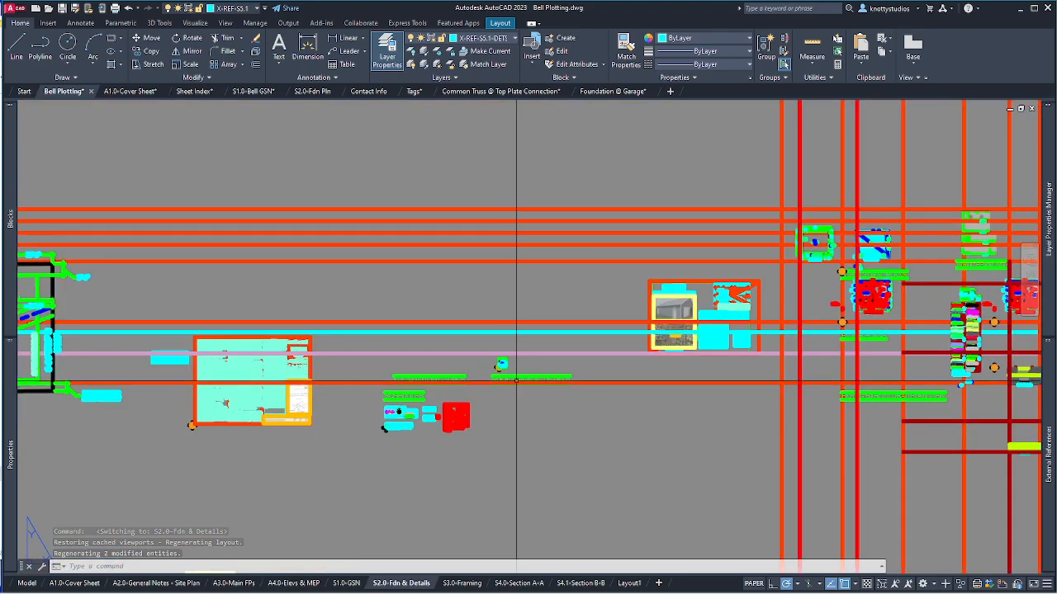
pyautogui.scroll(-2, 538, 375)
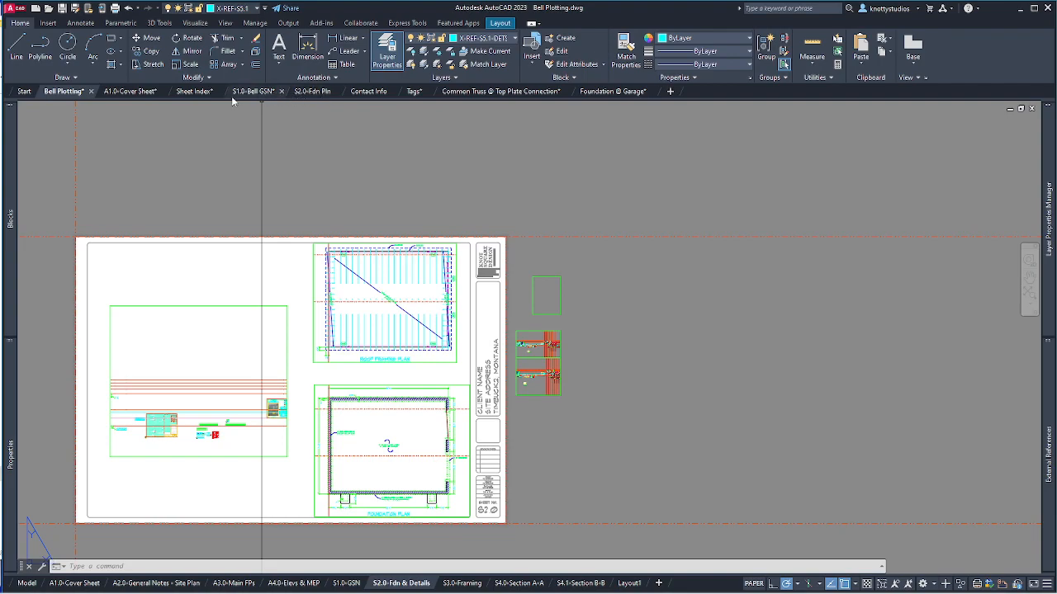
pyautogui.click(484, 93)
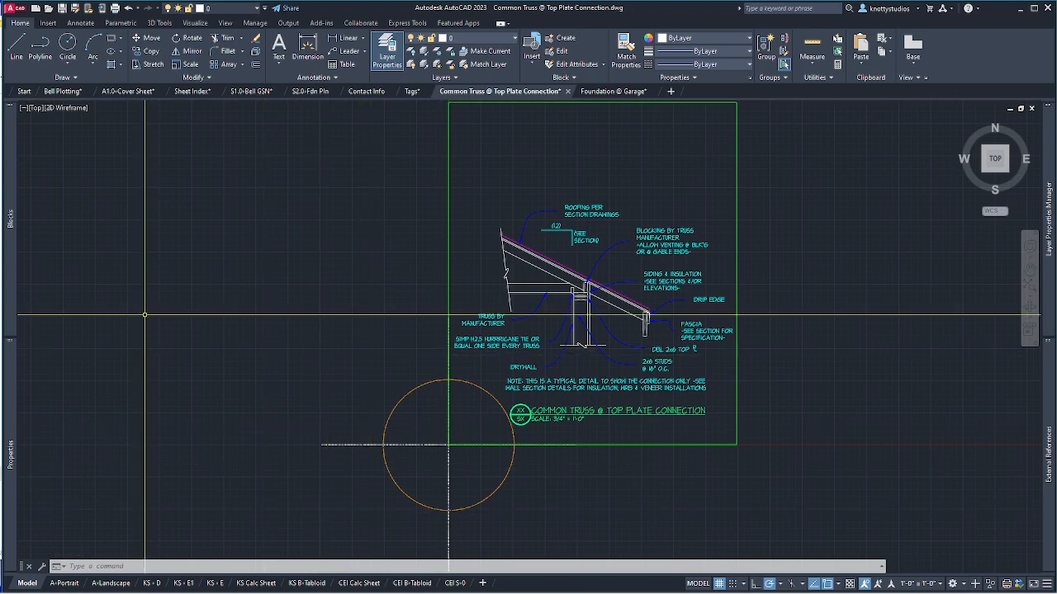
pyautogui.click(62, 91)
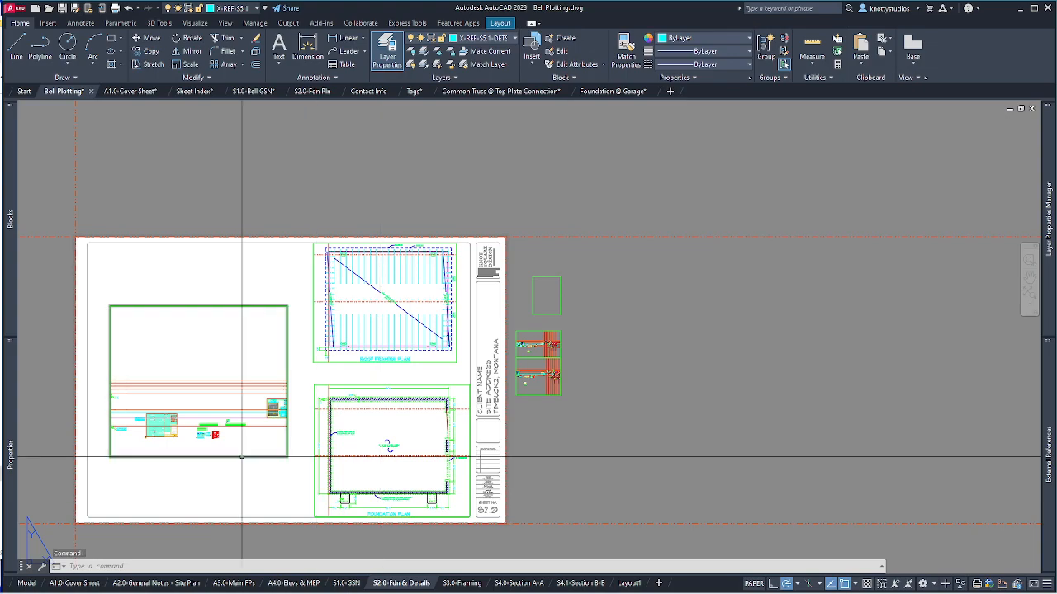
# Activate the large viewport beside the foundation and roof framing plans and set its scale to 3/4" = 1'-0".
pyautogui.click(218, 426)
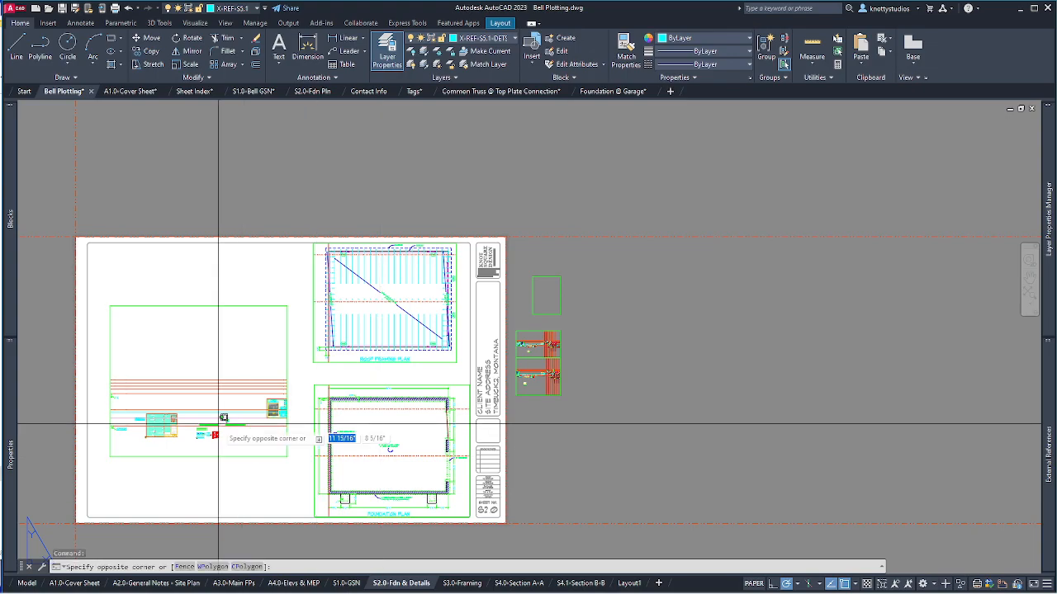
pyautogui.doubleClick(218, 426)
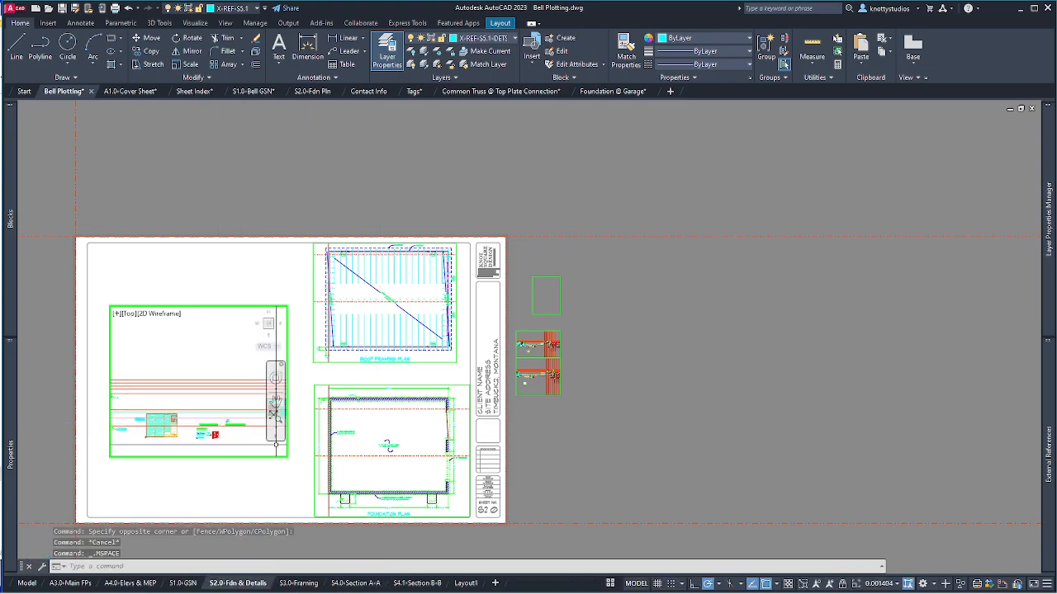
pyautogui.scroll(4, 218, 426)
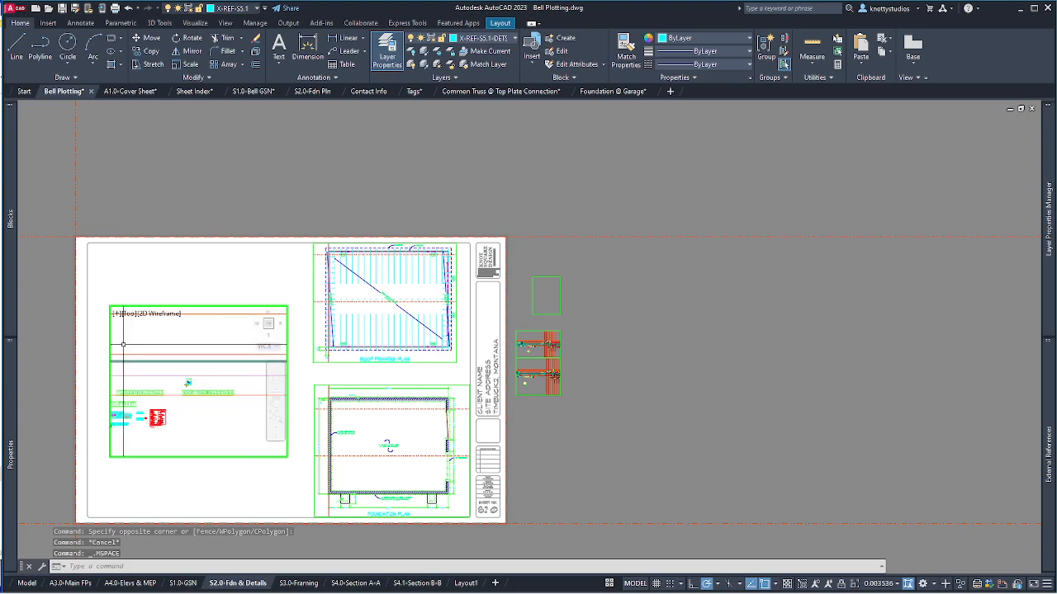
pyautogui.click(877, 584)
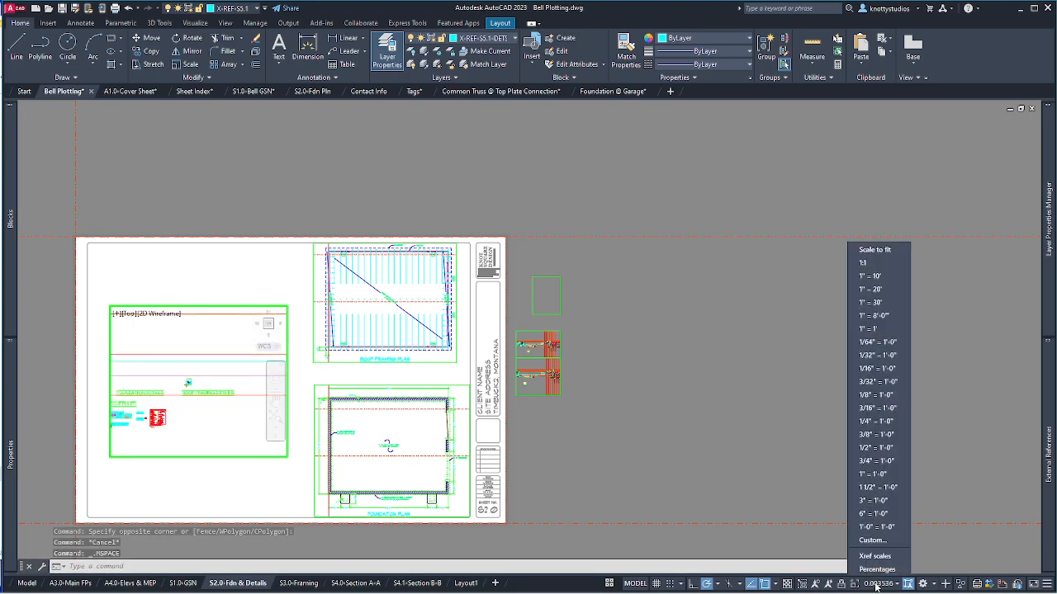
pyautogui.click(876, 459)
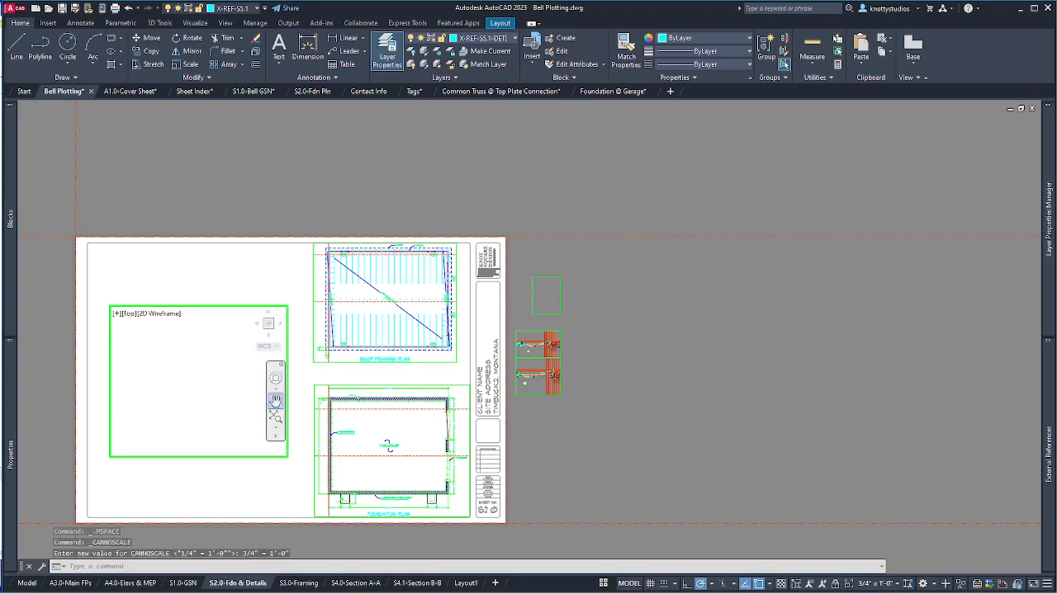
# Pan the Common Truss @ Top Plate Connection detail fully into the active viewport.
pyautogui.click(275, 401)
pyautogui.moveTo(420, 359); pyautogui.dragTo(241, 499)
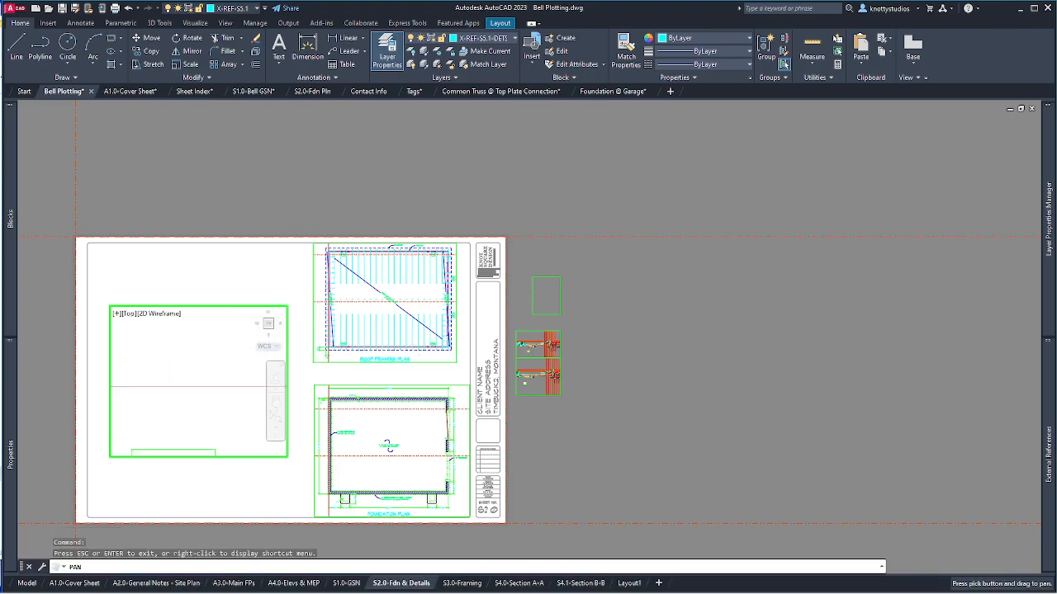
pyautogui.moveTo(234, 444); pyautogui.dragTo(236, 325)
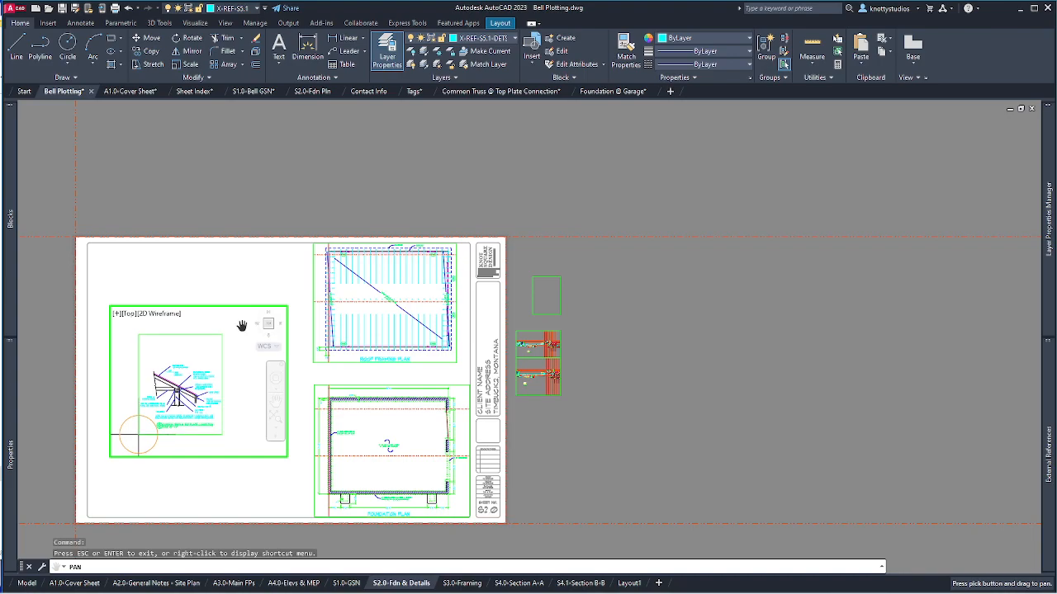
pyautogui.press('Escape')
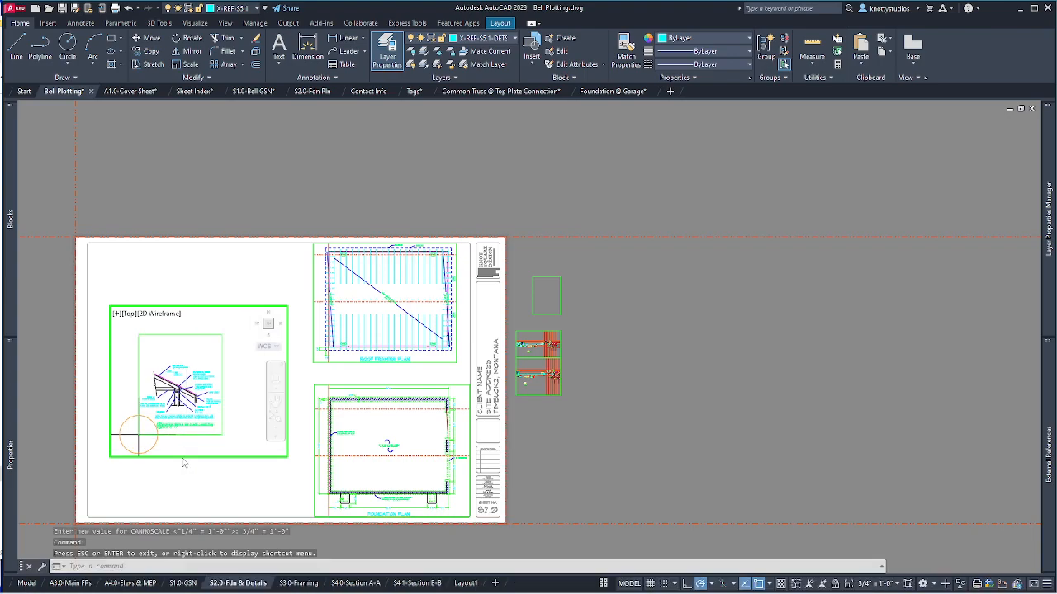
# Return to paper space and shrink the truss detail's viewport to match the detail's rectangular border.
pyautogui.doubleClick(109, 456)
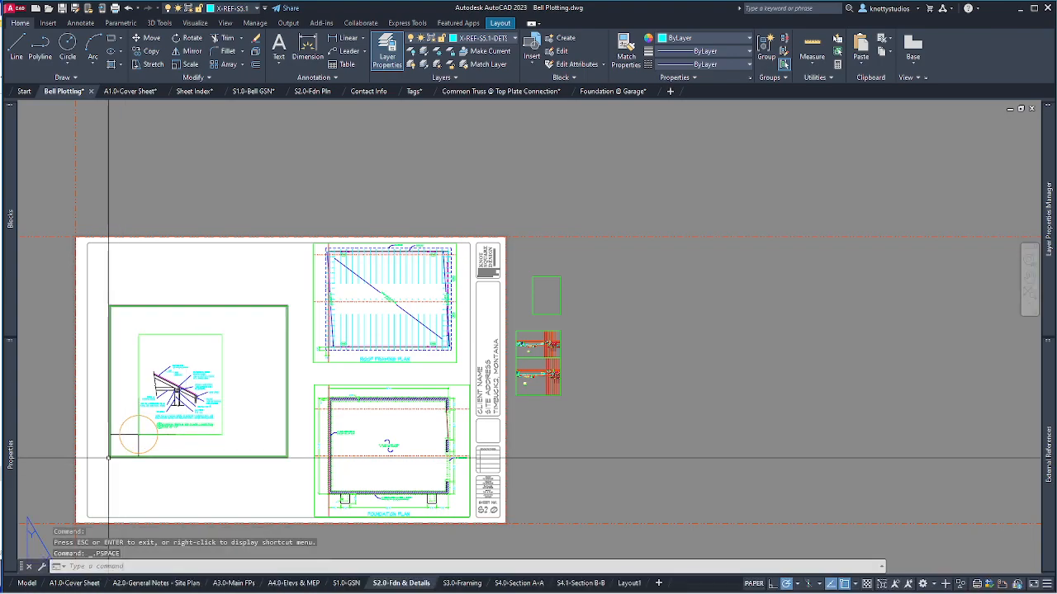
pyautogui.click(110, 458)
pyautogui.click(110, 457)
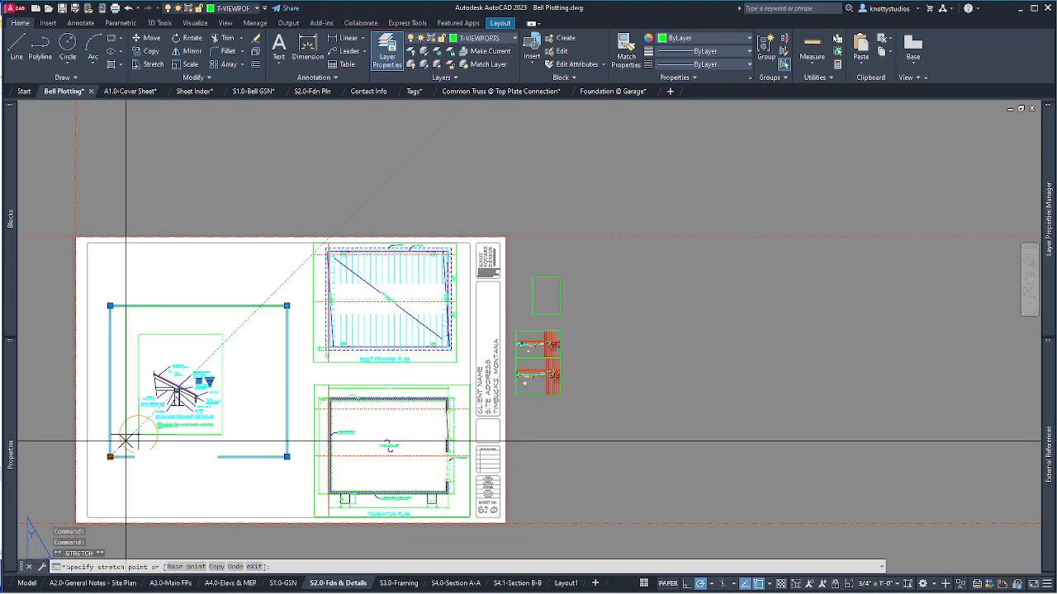
pyautogui.click(138, 435)
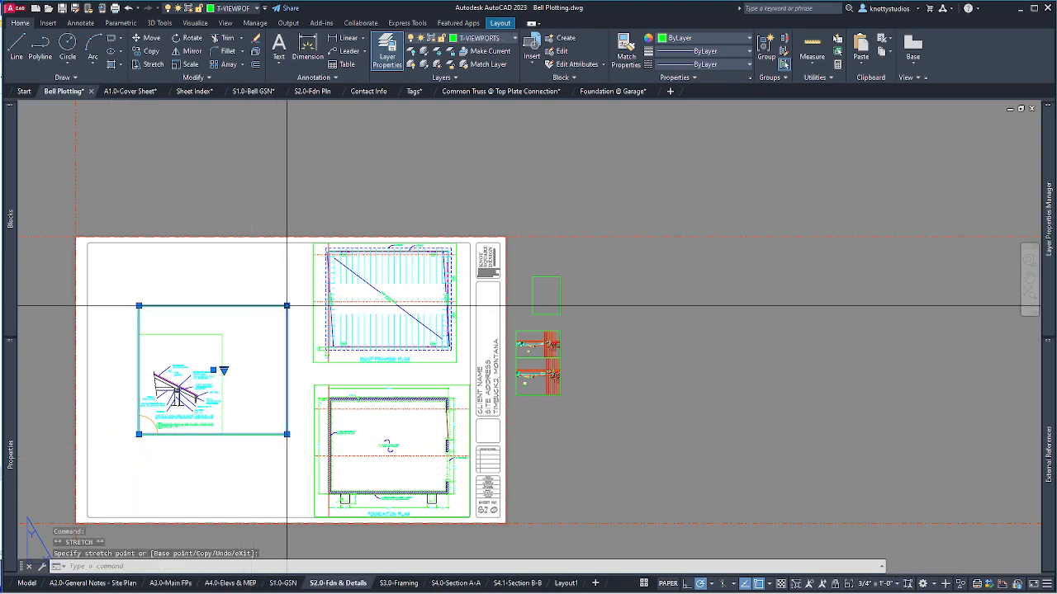
pyautogui.click(223, 334)
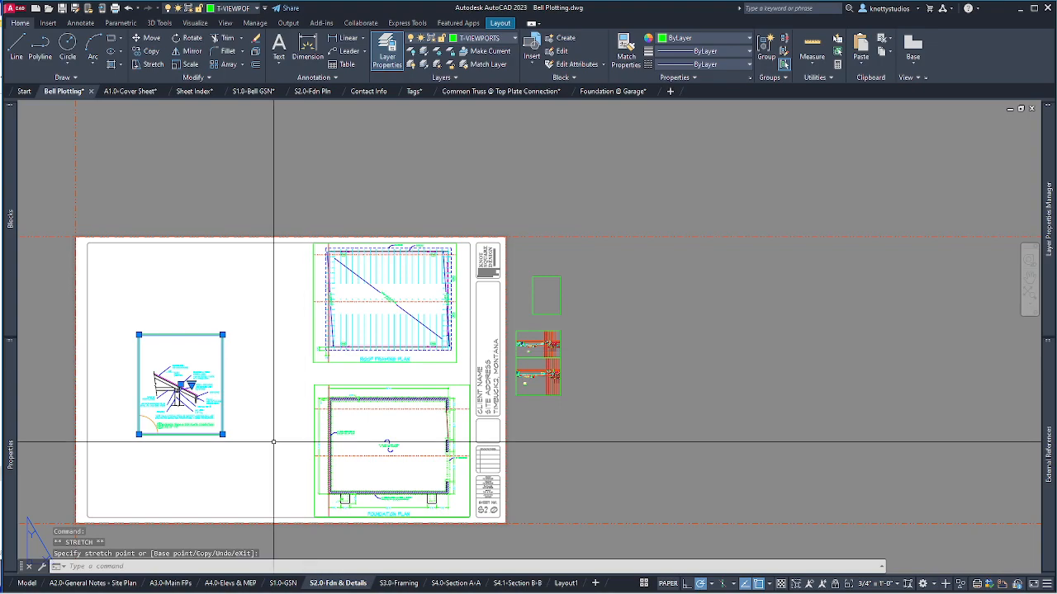
# Move the truss detail viewport directly beside the roof framing plan and clear the selection.
pyautogui.click(181, 384)
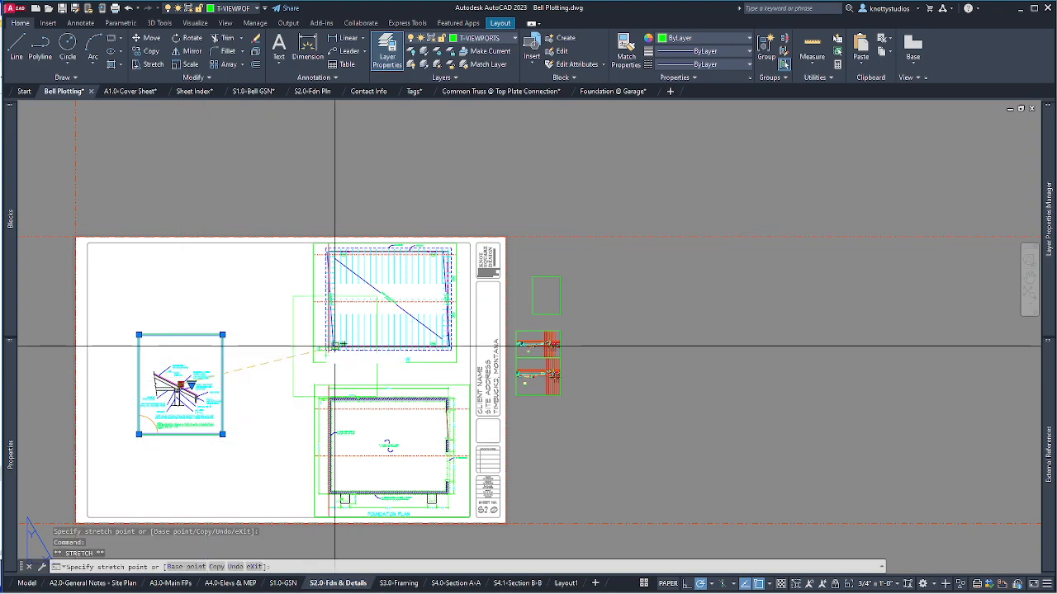
pyautogui.click(259, 305)
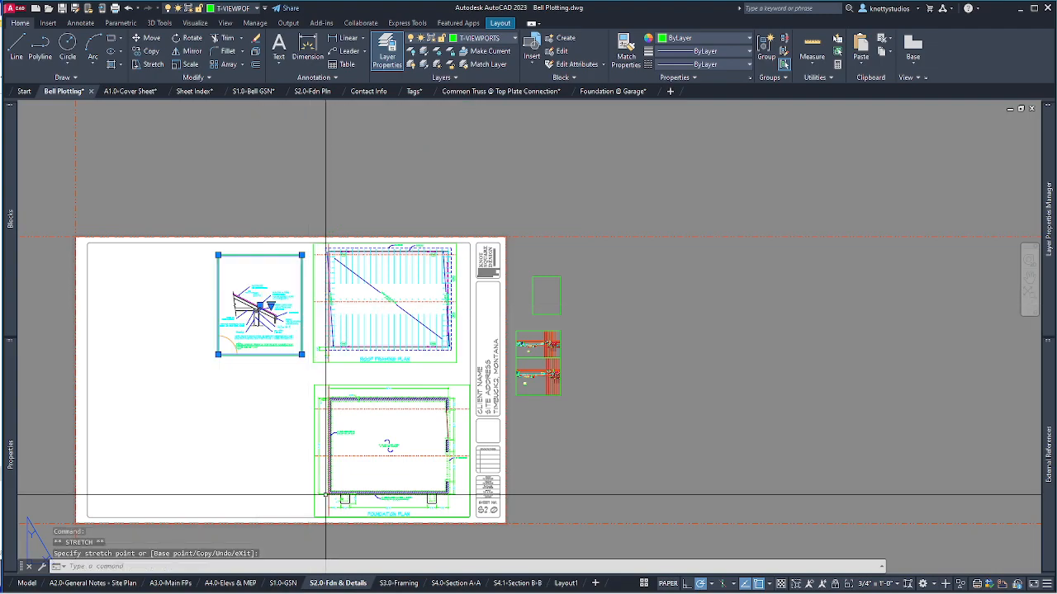
pyautogui.click(228, 421)
pyautogui.press('Escape')
pyautogui.press('Escape')
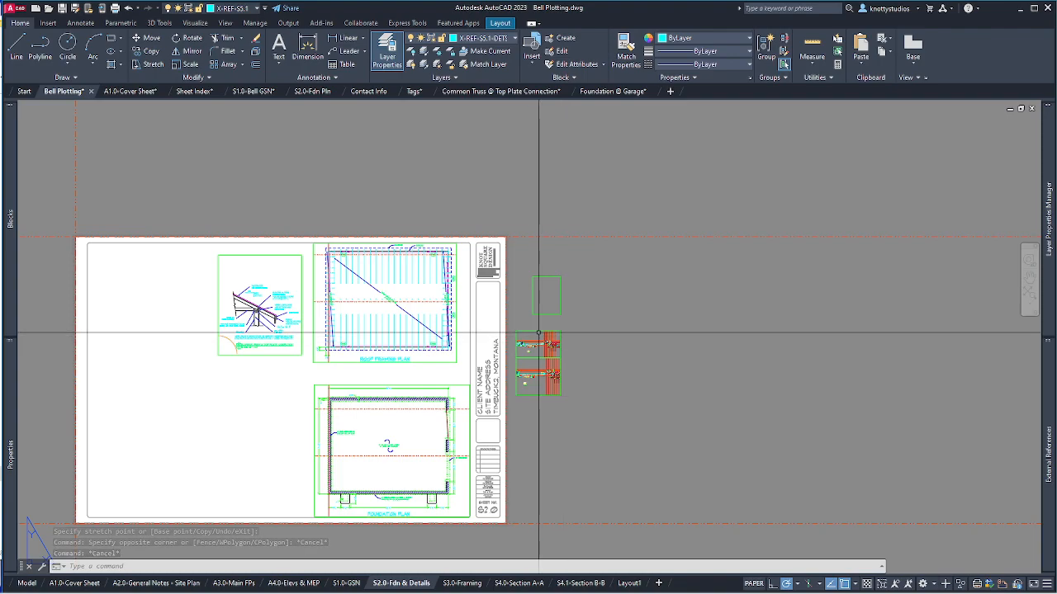
# Move the upper of the two adjacent spare viewports onto the sheet beside the foundation plan and enlarge it at two opposite corners.
pyautogui.click(552, 353)
pyautogui.click(550, 344)
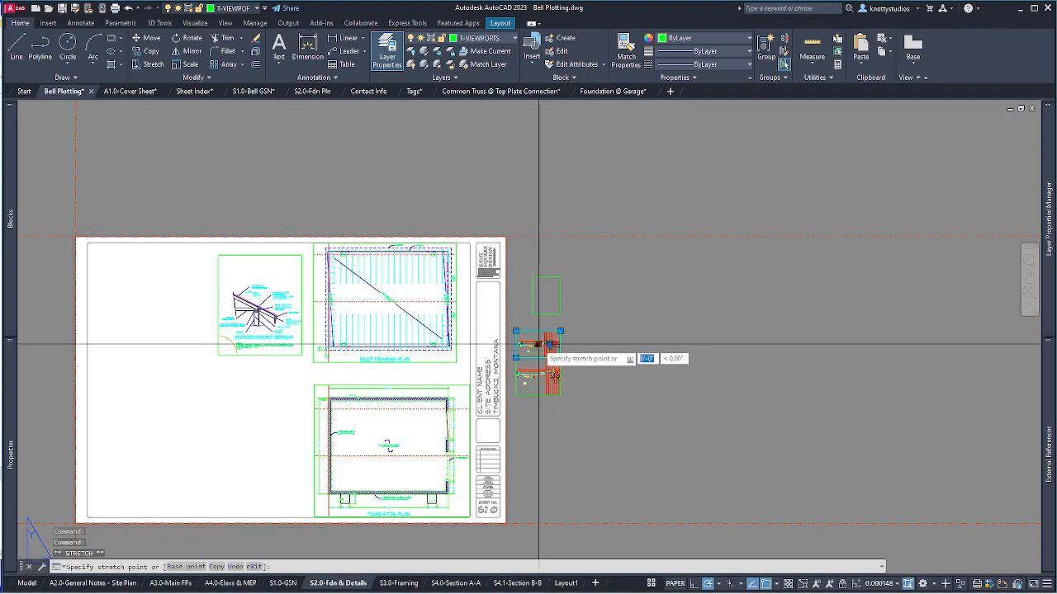
pyautogui.click(219, 424)
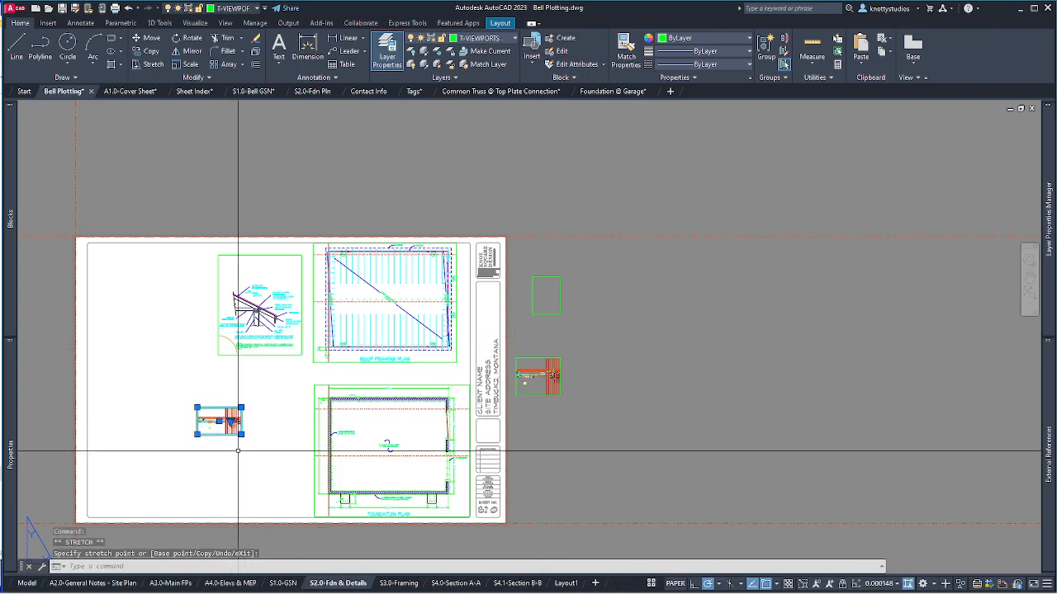
pyautogui.click(241, 433)
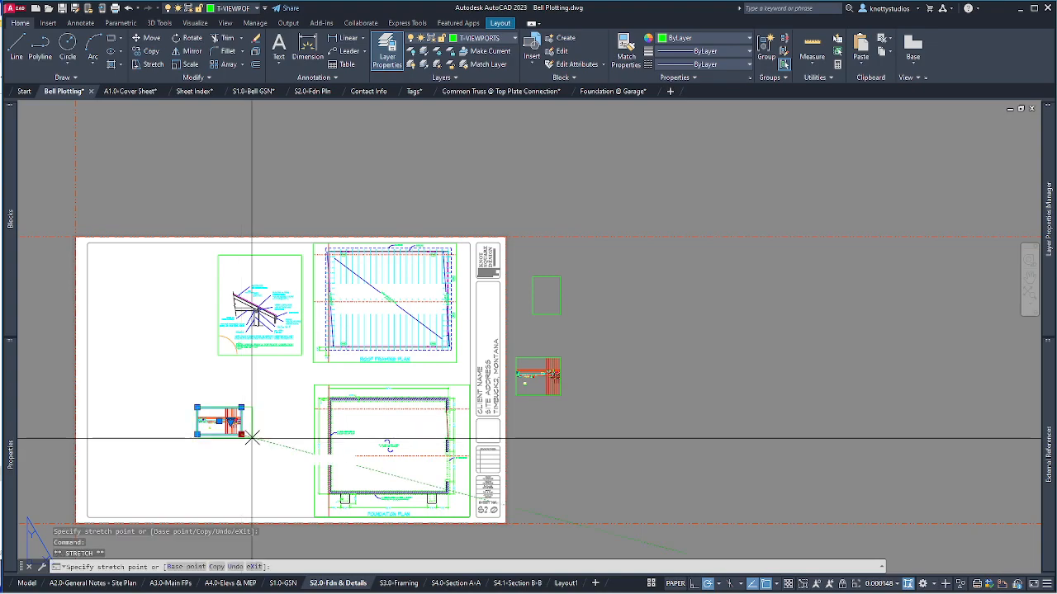
pyautogui.click(295, 499)
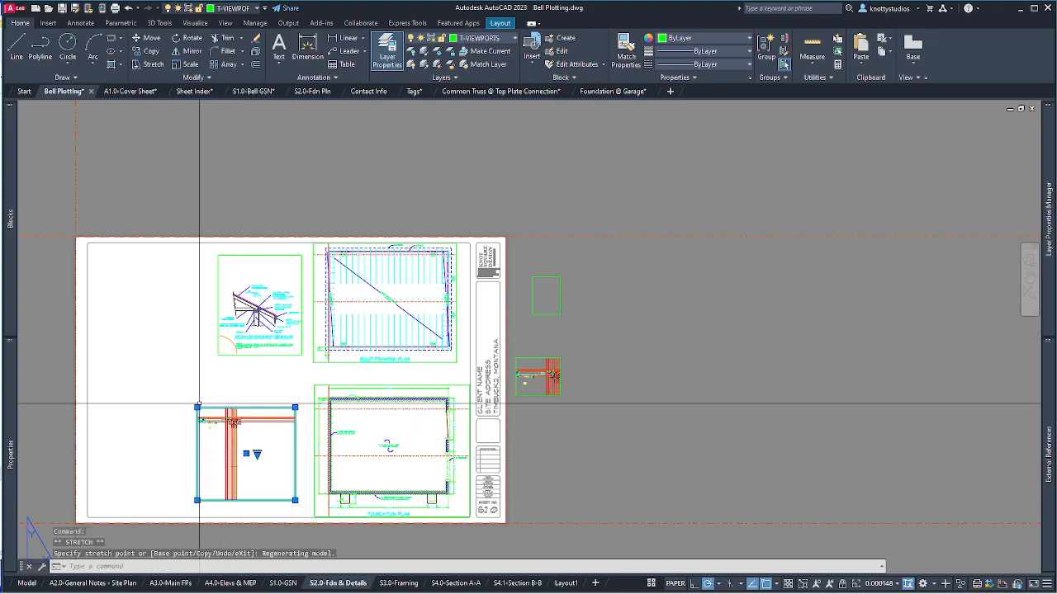
pyautogui.click(116, 361)
pyautogui.scroll(6, 223, 443)
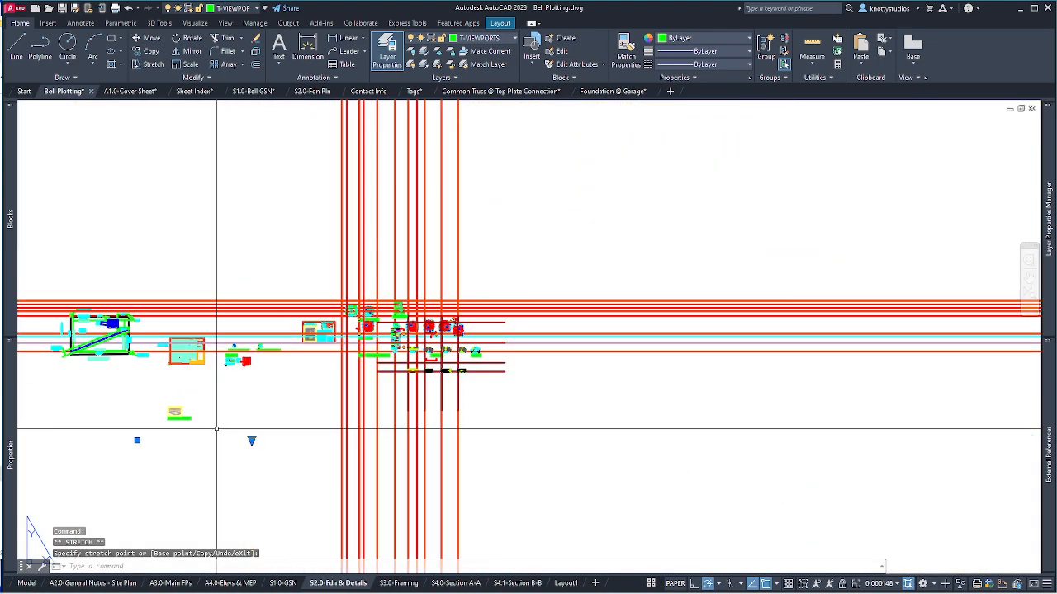
pyautogui.scroll(2, 254, 337)
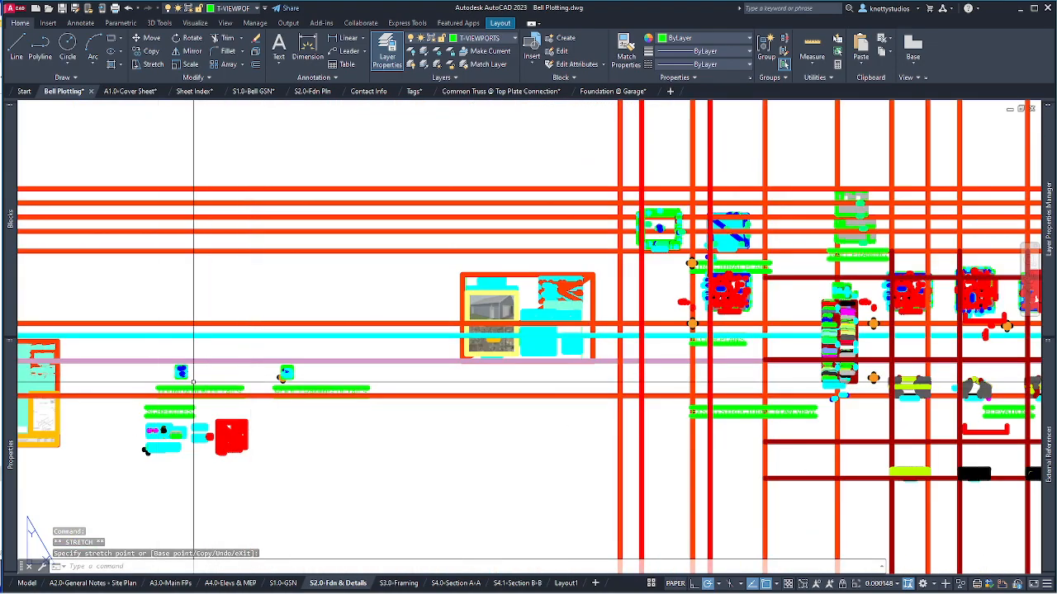
pyautogui.scroll(-8, 243, 401)
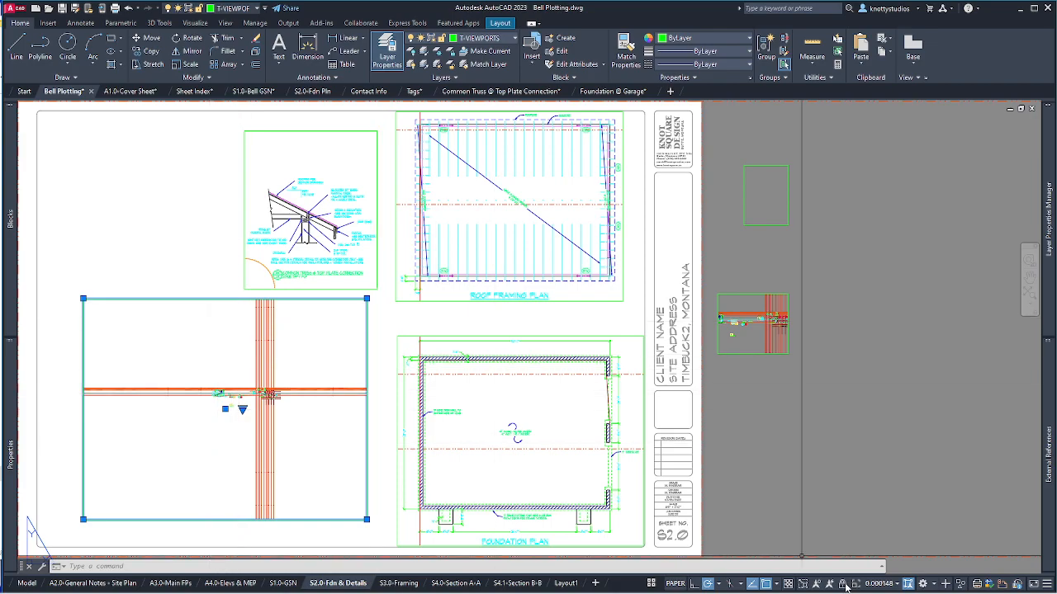
pyautogui.click(877, 583)
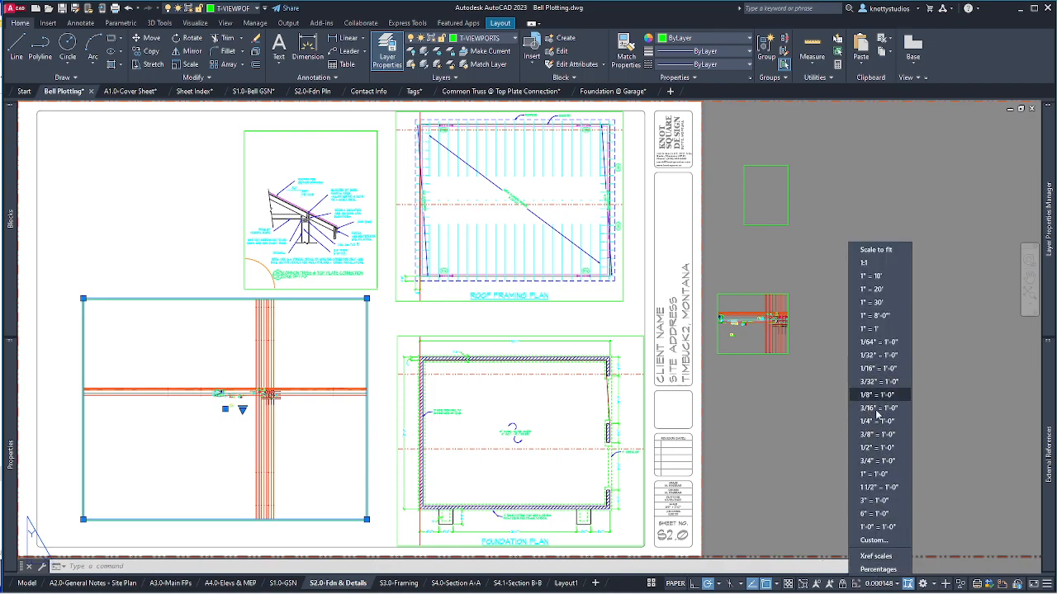
pyautogui.click(880, 461)
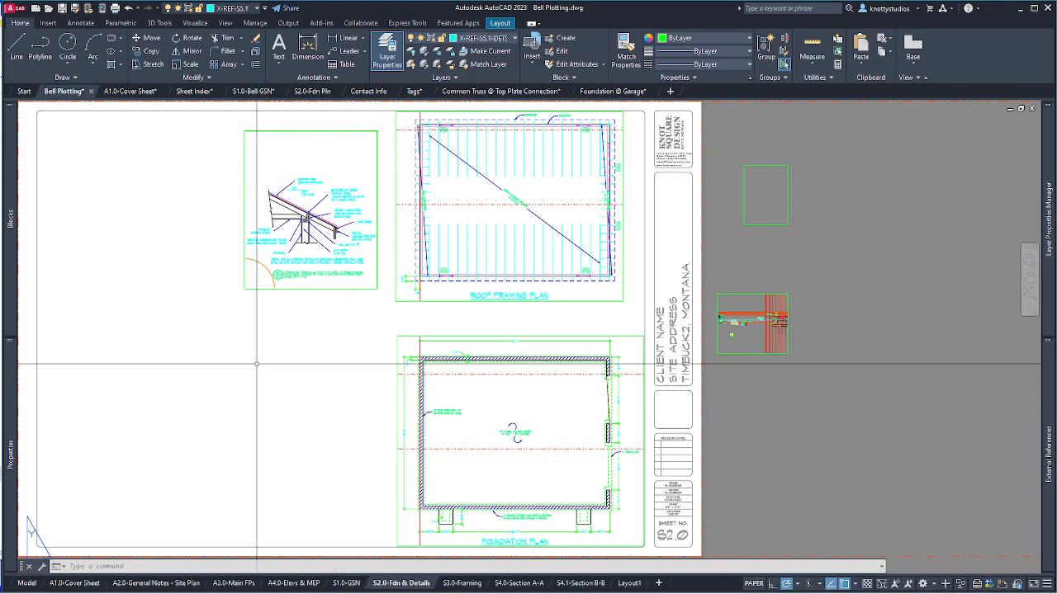
pyautogui.press('Return')
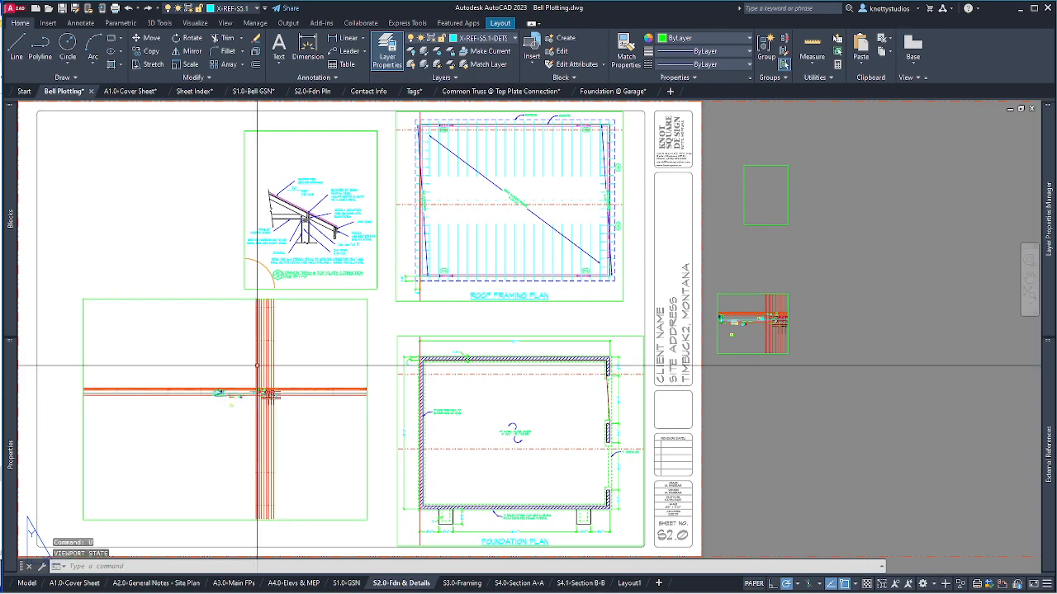
# Activate the enlarged viewport, try the 3/4" = 1'-0" scale, and bring the area around the foundation detail near the viewport's centre.
pyautogui.doubleClick(221, 346)
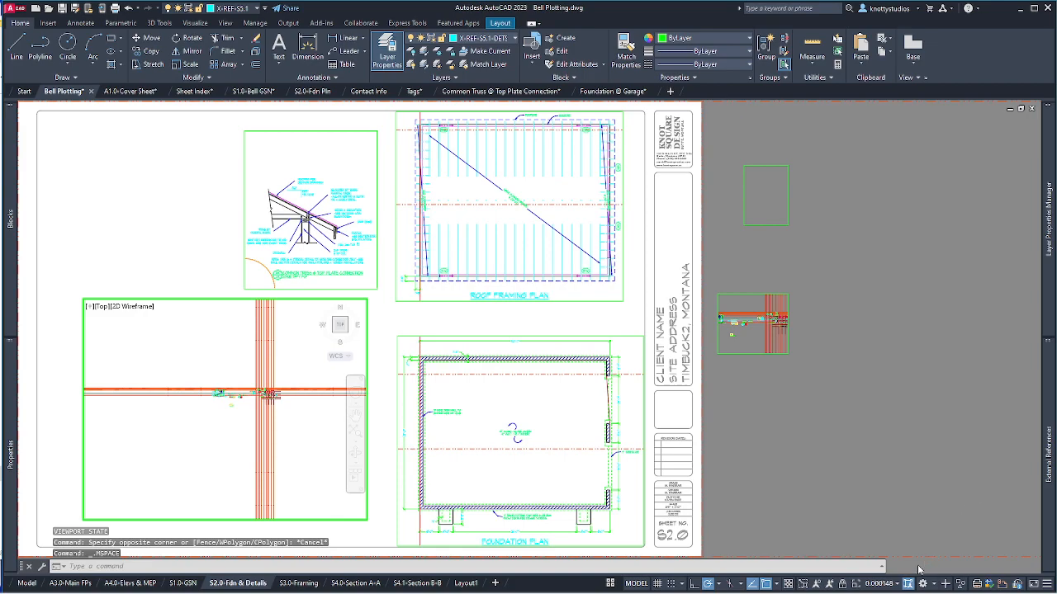
pyautogui.click(888, 583)
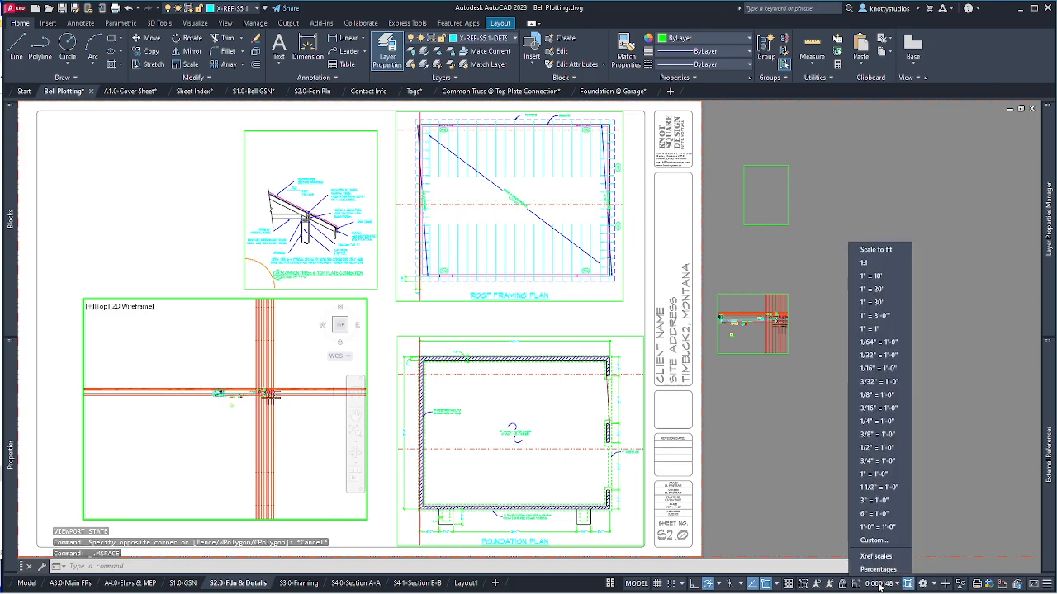
pyautogui.click(877, 457)
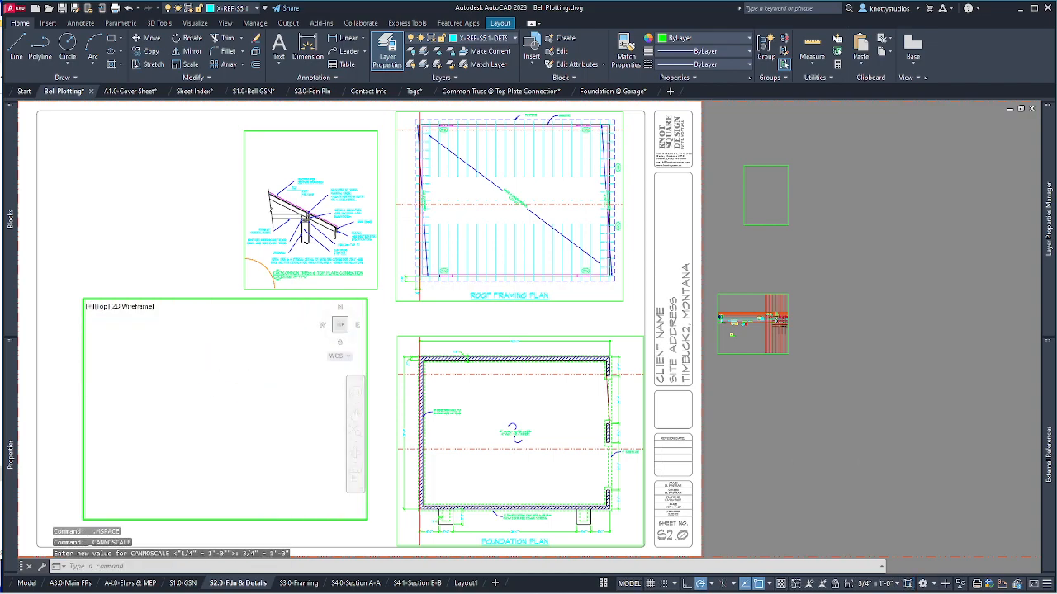
pyautogui.click(356, 414)
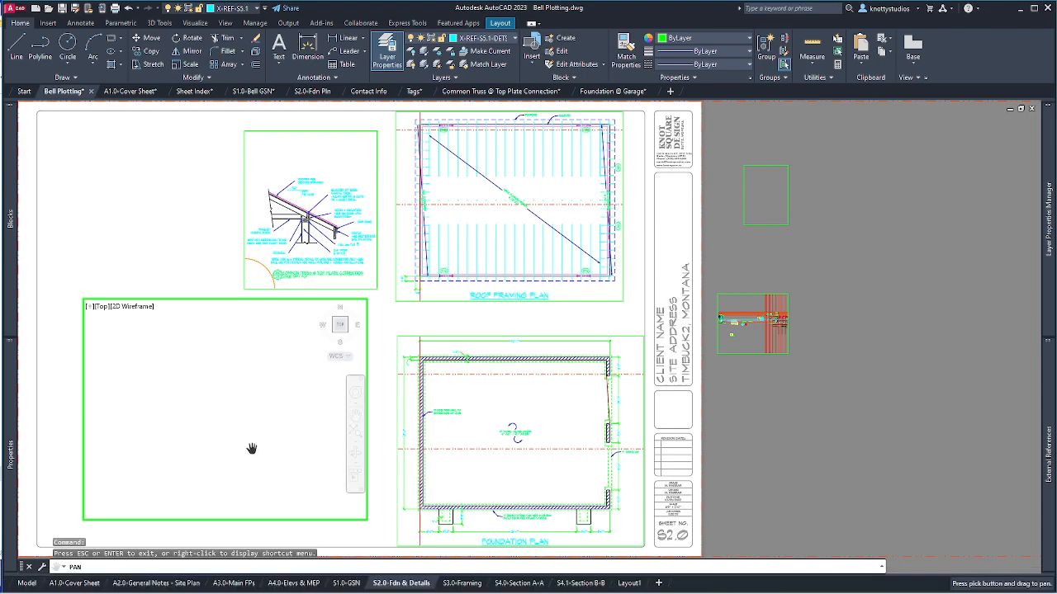
pyautogui.moveTo(287, 383)
pyautogui.mouseDown()
pyautogui.moveTo(206, 396)
pyautogui.moveTo(208, 413)
pyautogui.mouseUp()
pyautogui.press('Escape')
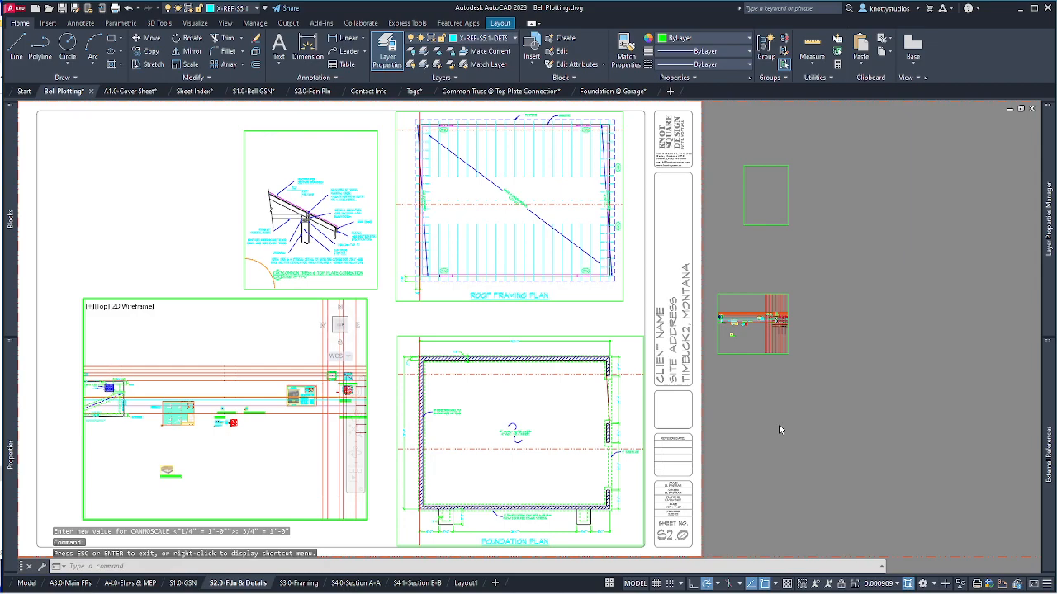
# Set the viewport's scale to 3/4" = 1'-0" and pan the whole Foundation @ Garage detail into it.
pyautogui.click(878, 584)
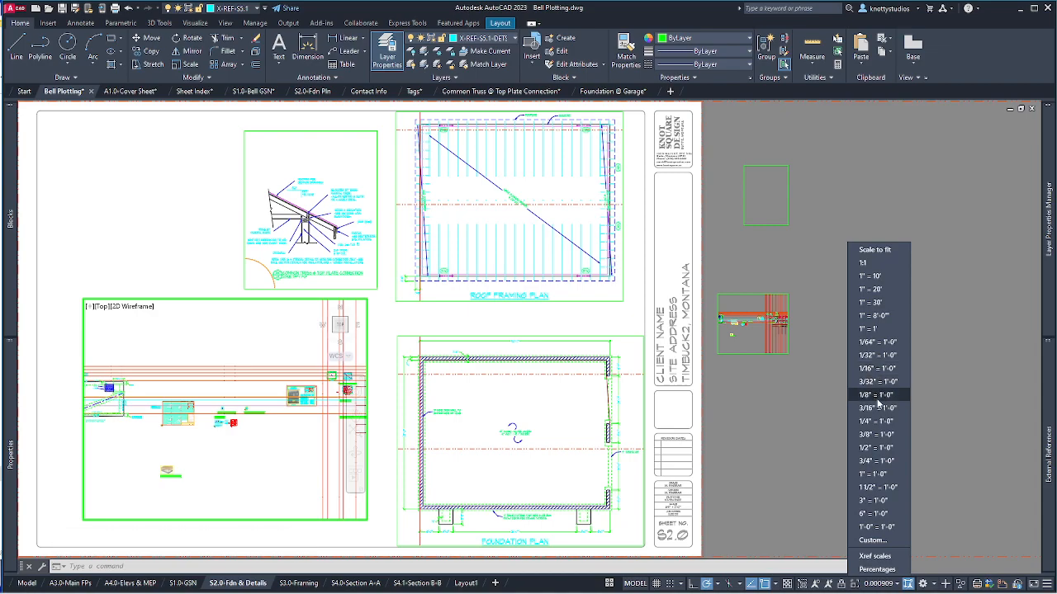
pyautogui.click(889, 461)
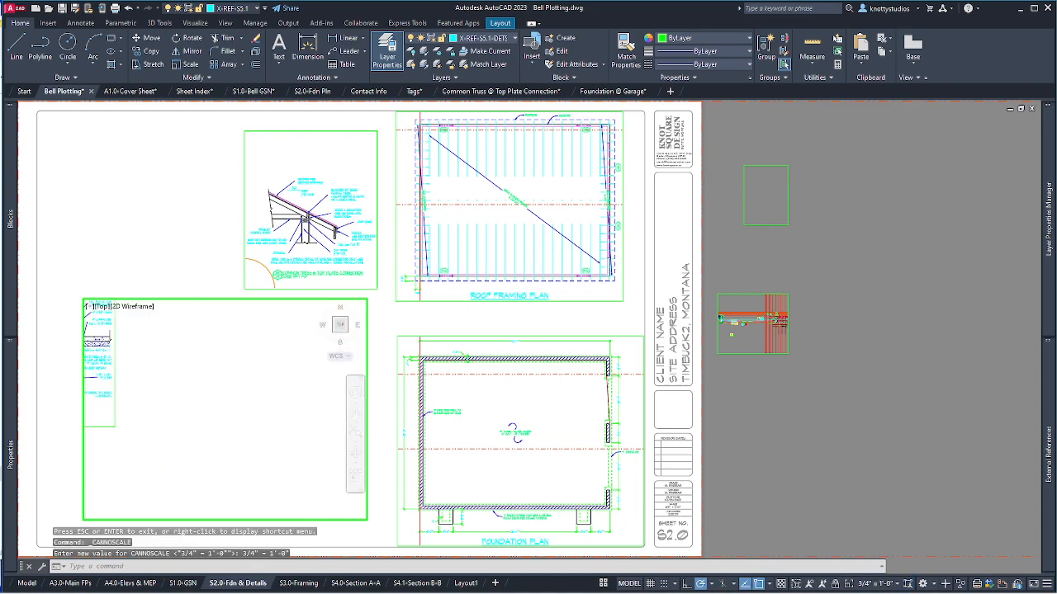
pyautogui.write('p')
pyautogui.press('Return')
pyautogui.moveTo(211, 374)
pyautogui.mouseDown()
pyautogui.moveTo(330, 429)
pyautogui.moveTo(382, 427)
pyautogui.mouseUp()
pyautogui.press('Escape')
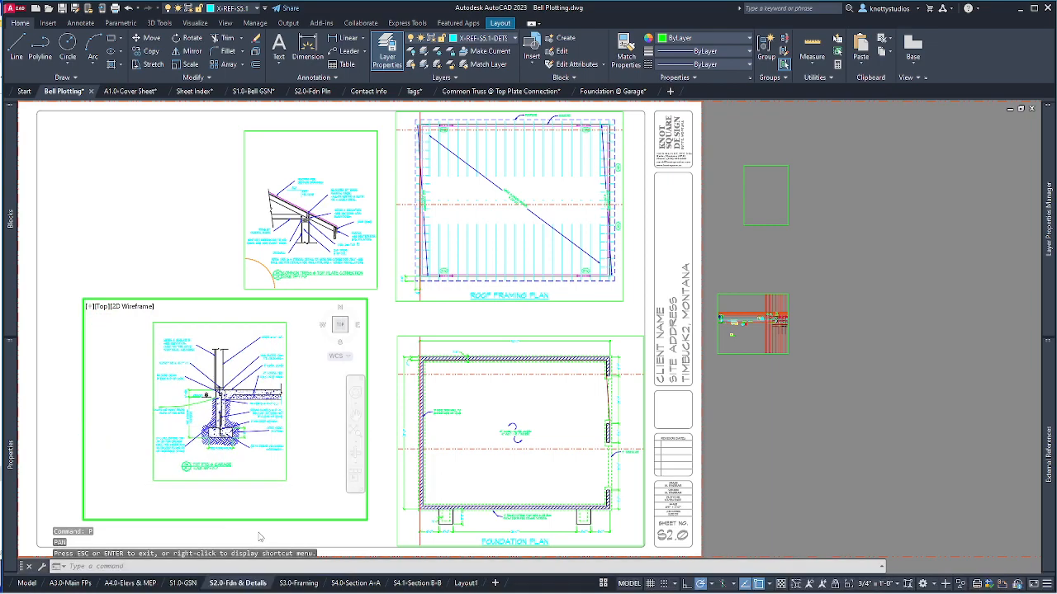
# Return to paper space, shrink the viewport to the foundation detail's border, and move it beside the foundation plan, below the truss detail.
pyautogui.doubleClick(257, 528)
pyautogui.click(257, 521)
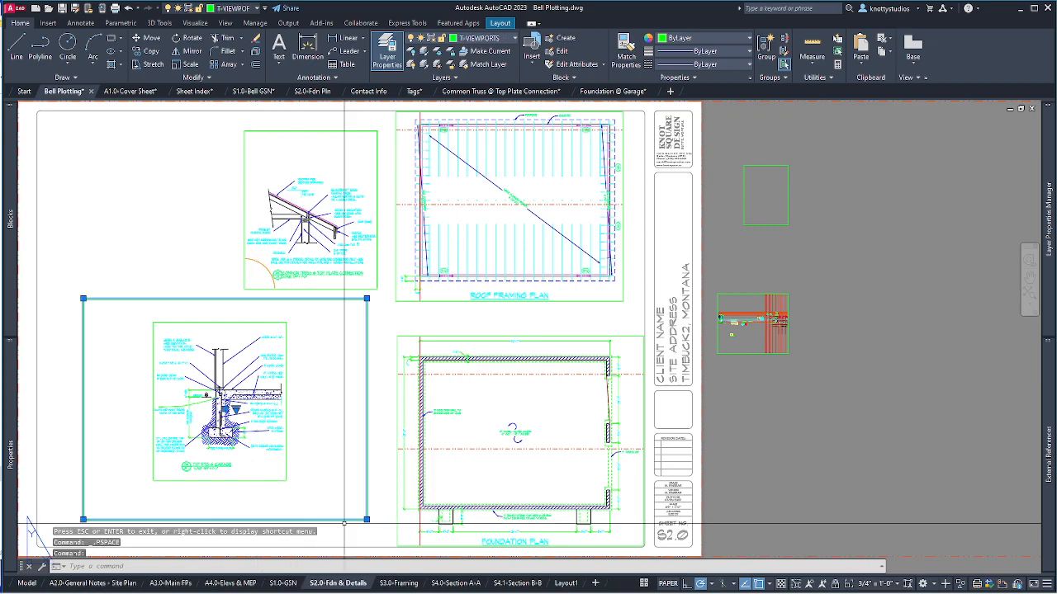
pyautogui.click(366, 520)
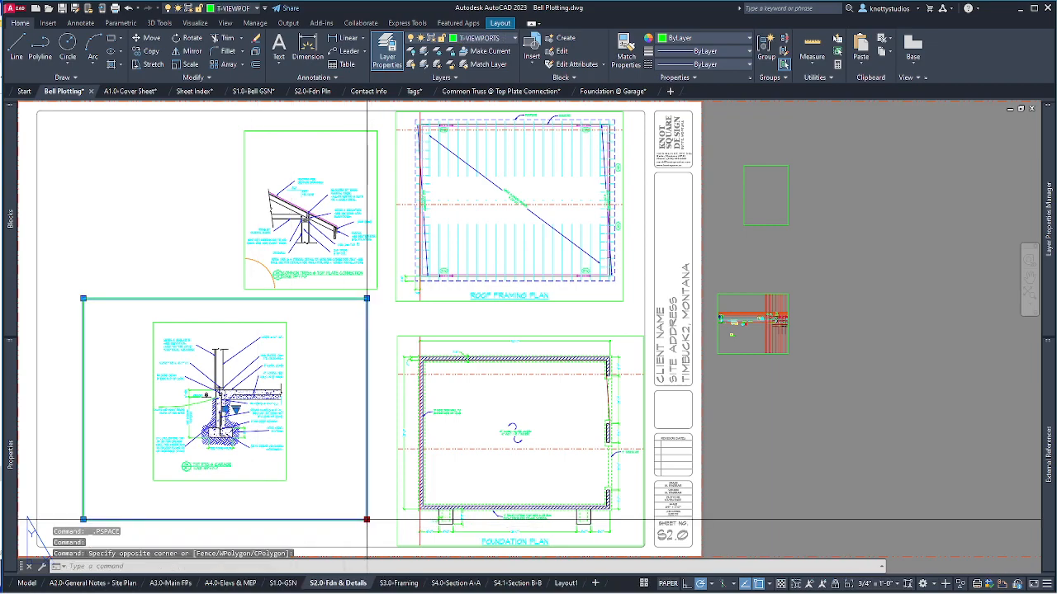
pyautogui.click(287, 480)
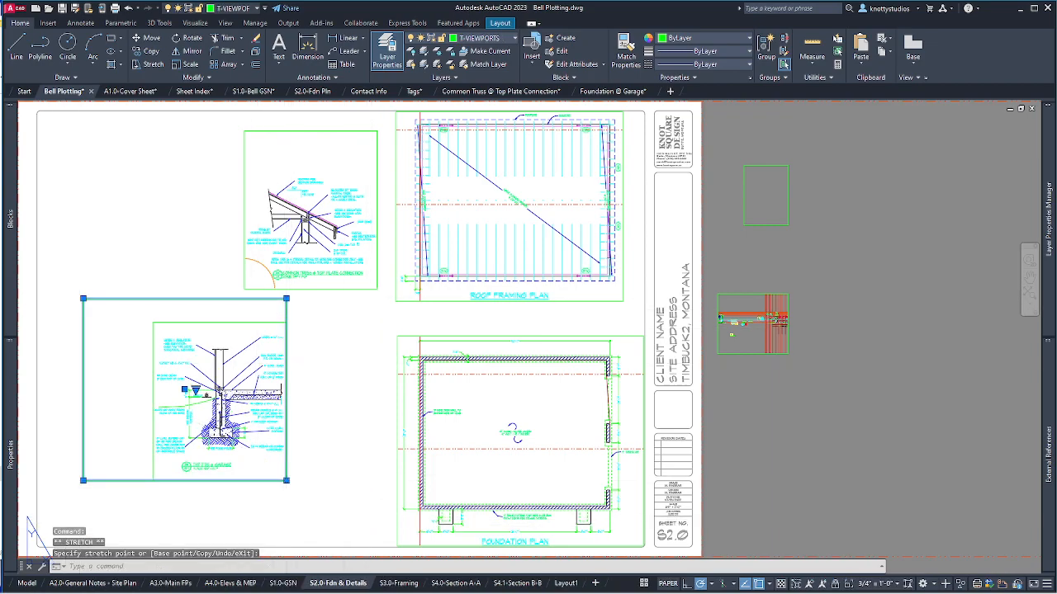
pyautogui.click(83, 299)
pyautogui.click(152, 322)
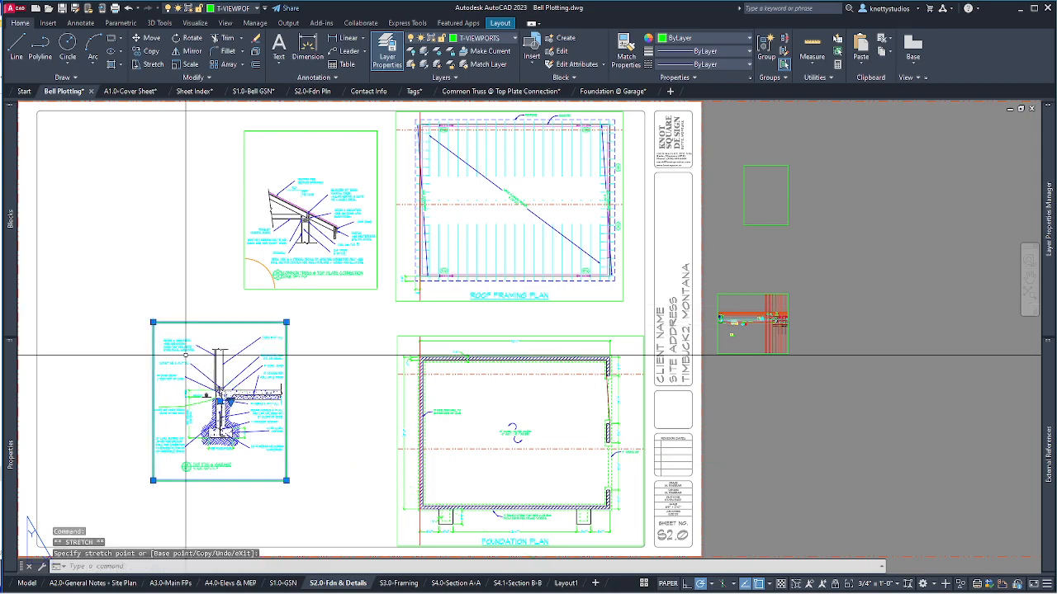
pyautogui.click(219, 401)
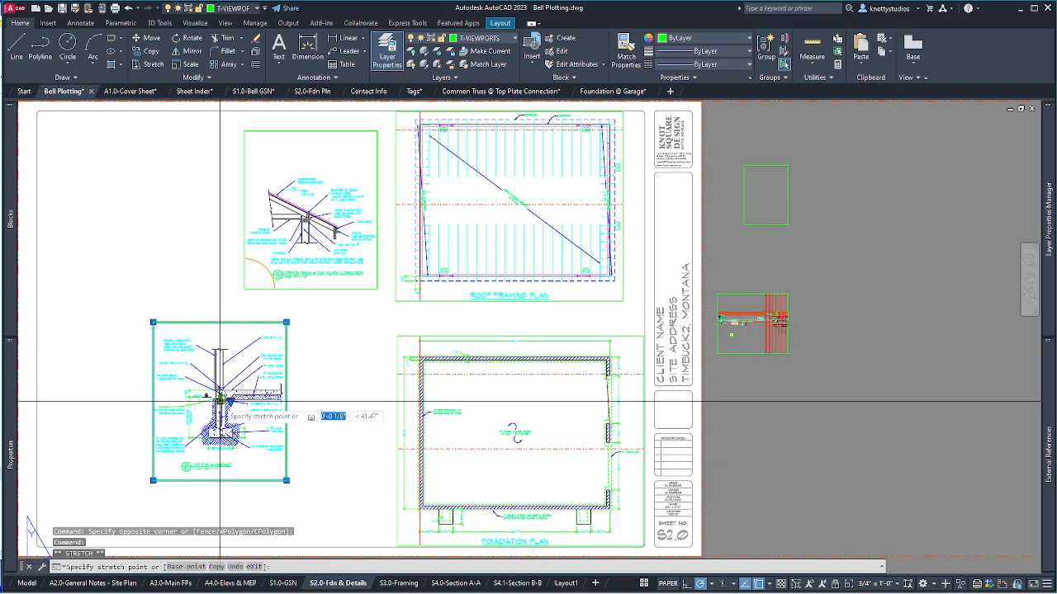
pyautogui.click(311, 453)
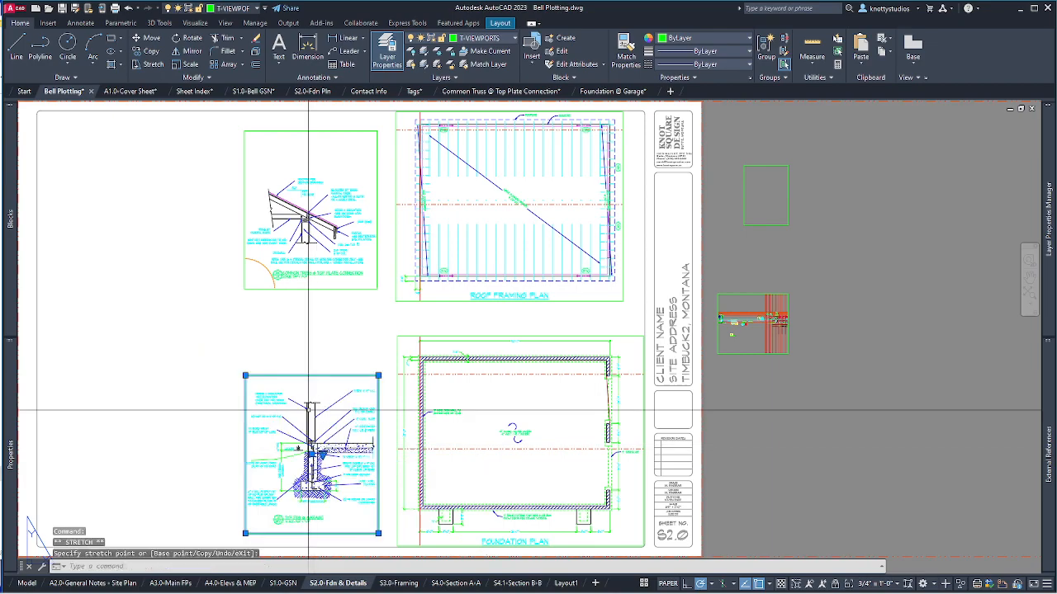